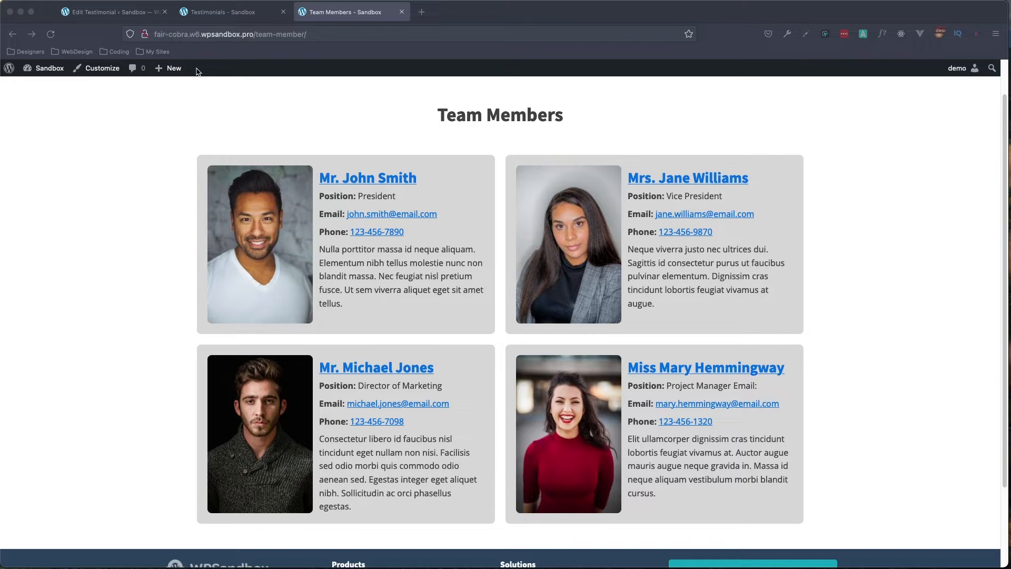
View the Testimonials archive page, and open the Team Member post type from the Meta Box post types for editing.
click(243, 17)
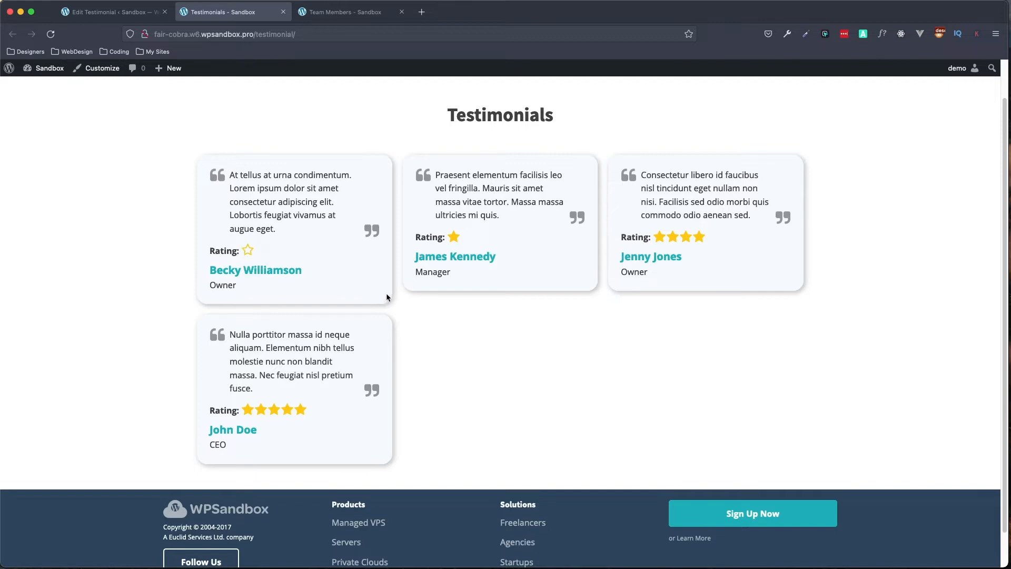
click(118, 16)
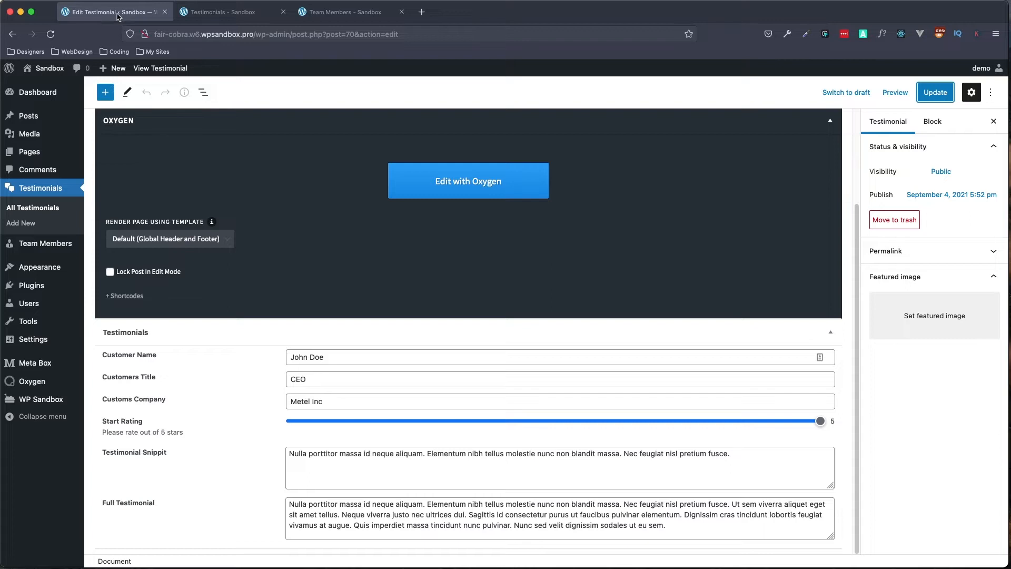
mouse_move(40, 363)
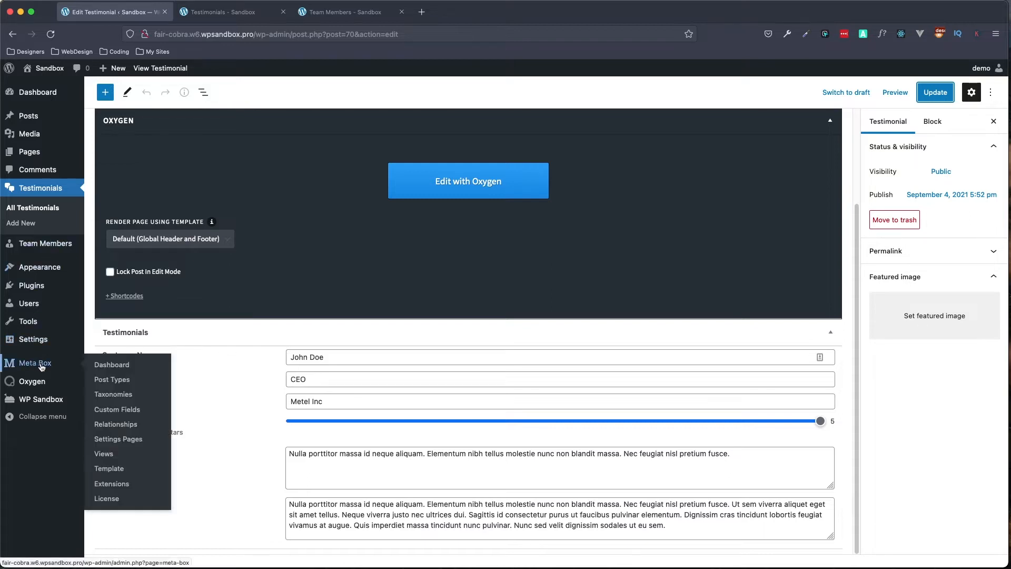
click(119, 381)
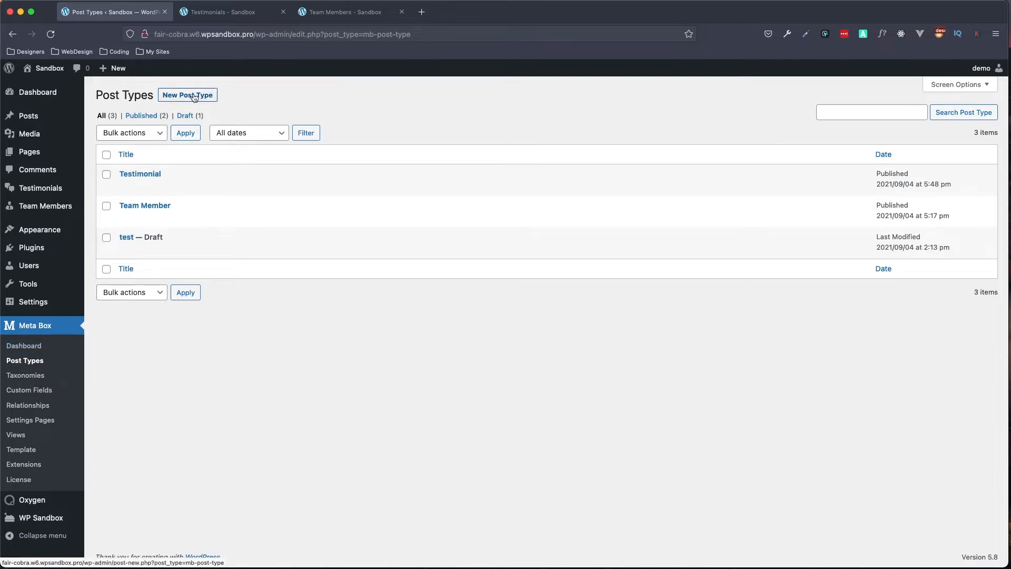
click(144, 206)
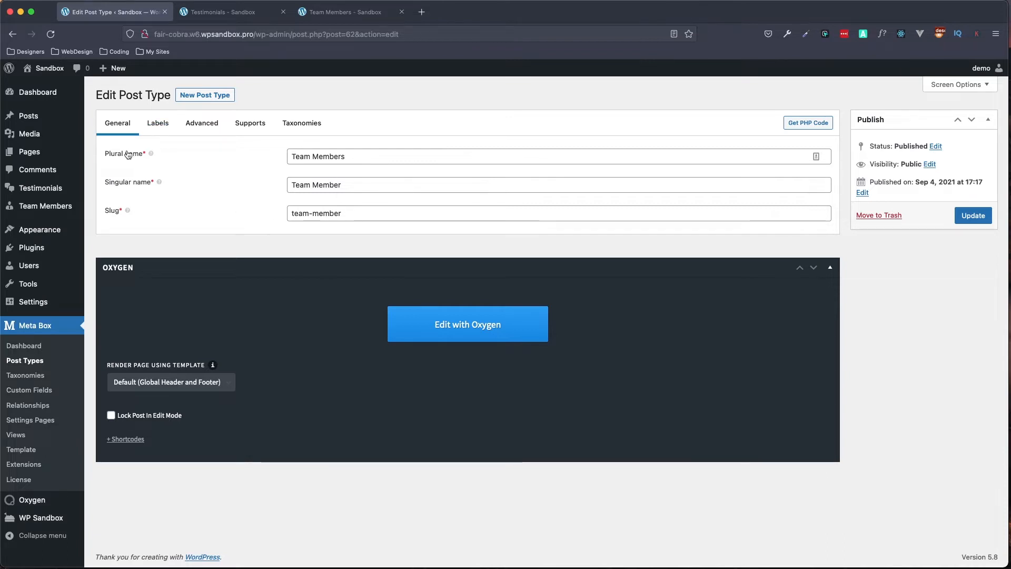
click(348, 213)
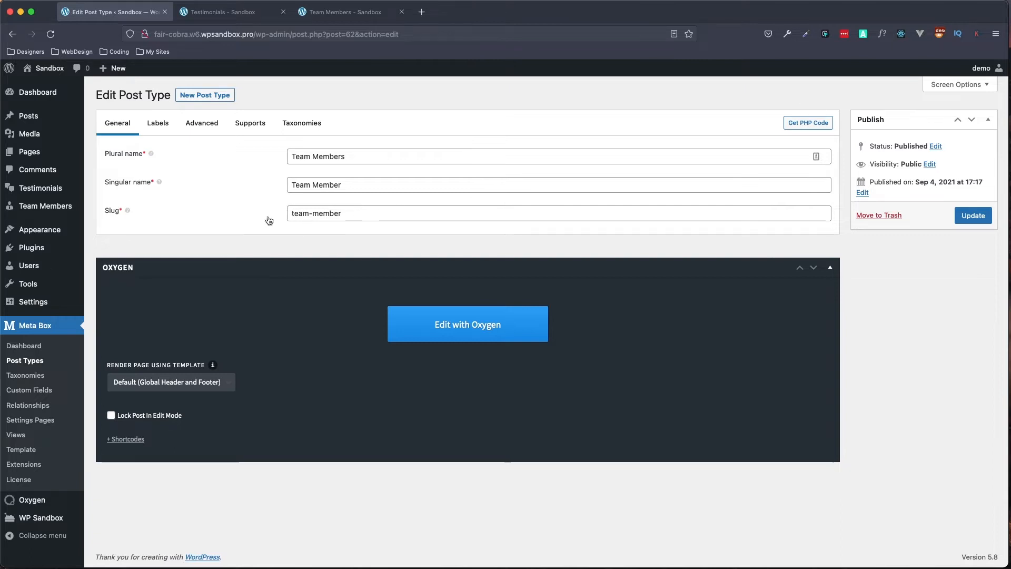
Examine the whole list of labels defined for the Team Member post type.
click(161, 133)
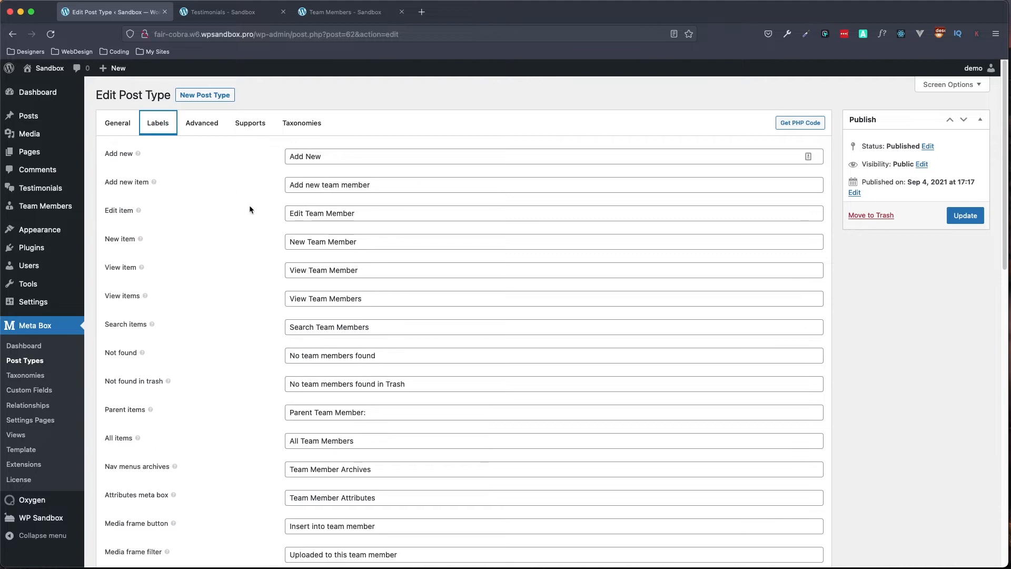
scroll(253, 235, down, 8)
scroll(251, 234, down, 4)
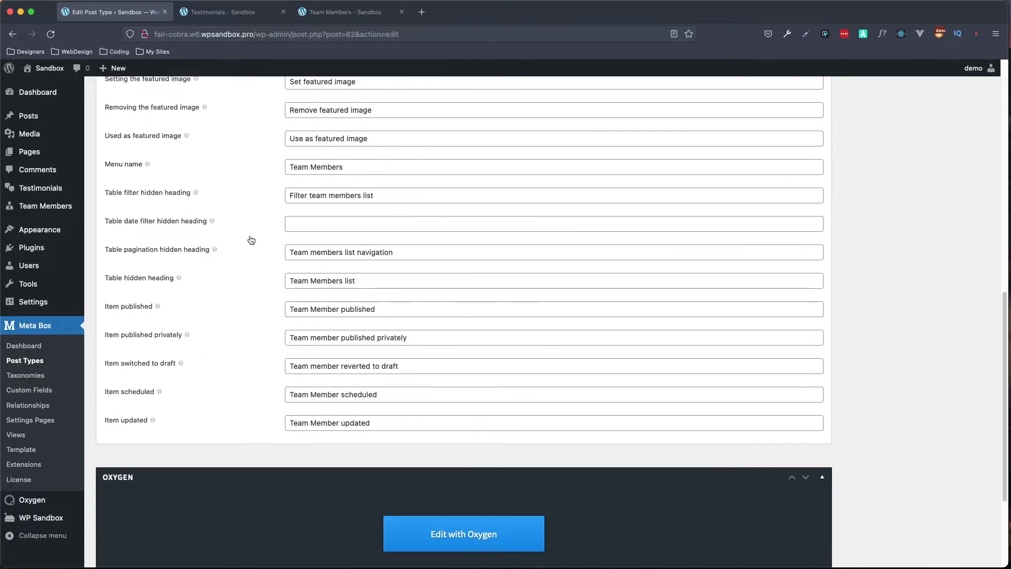
scroll(249, 235, up, 12)
scroll(250, 240, up, 1)
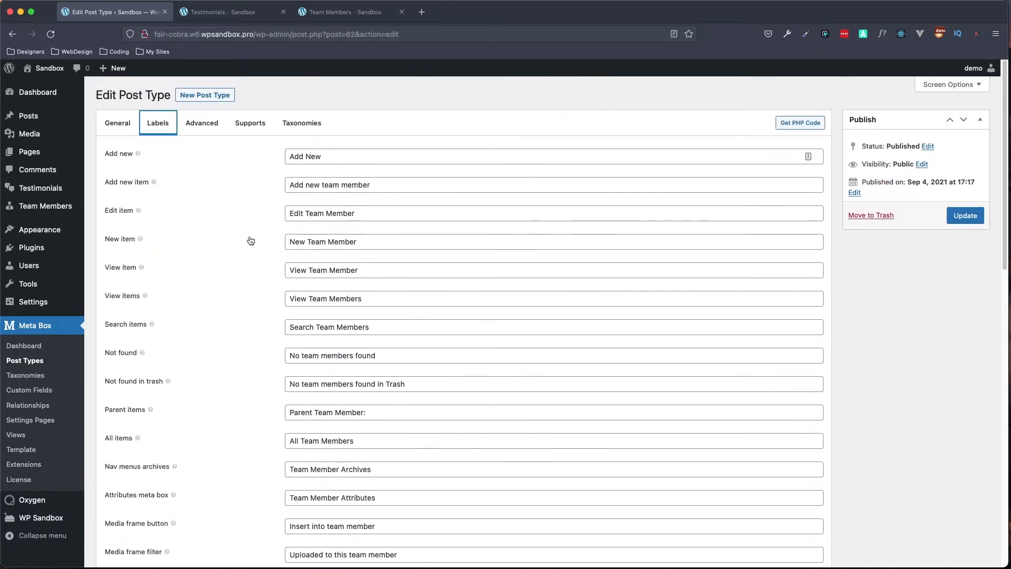
Review the Team Member post type's advanced settings, including the icon type choices, the icon selection and the archive option.
click(195, 131)
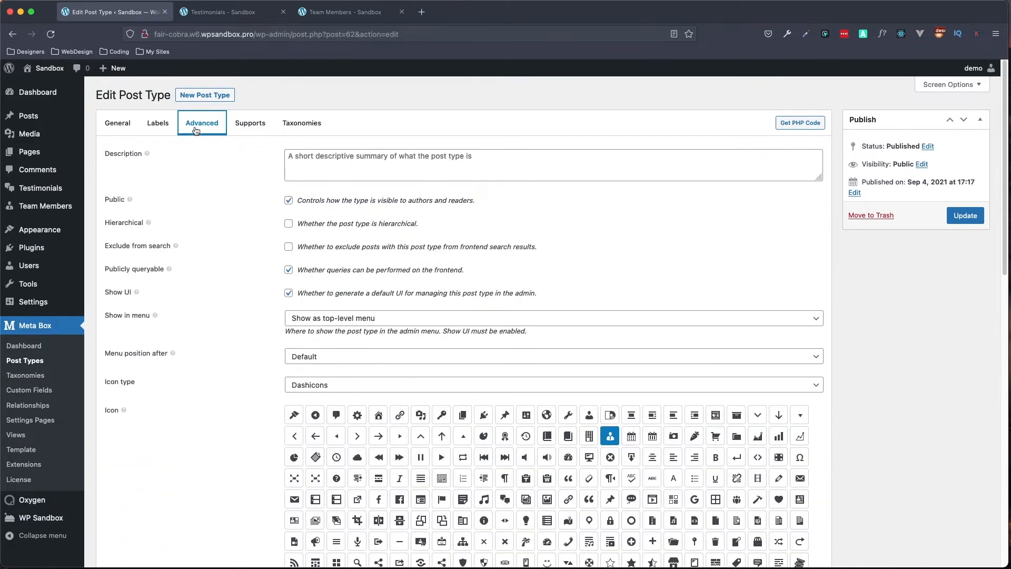
scroll(258, 319, down, 4)
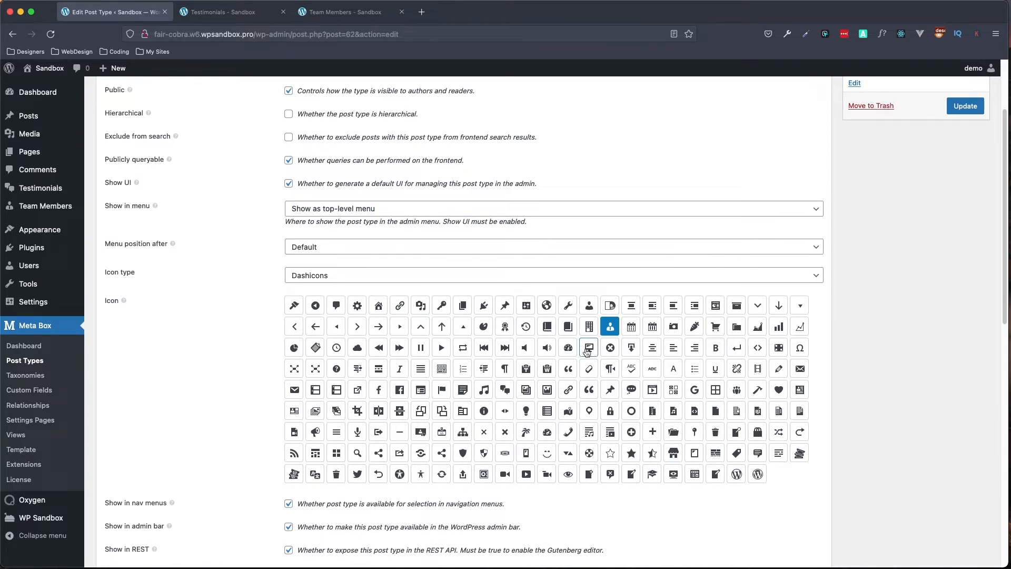
click(362, 276)
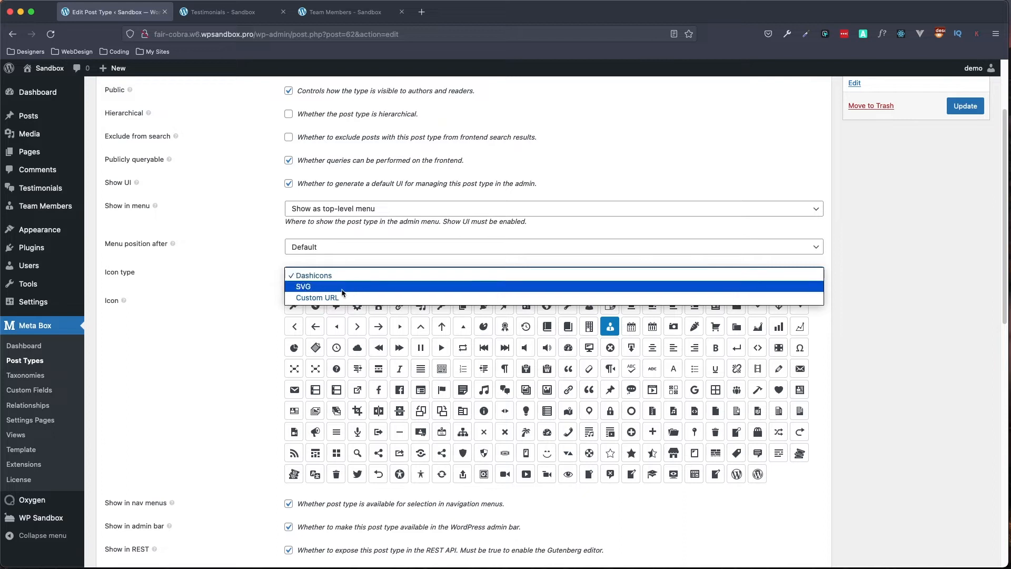
click(219, 353)
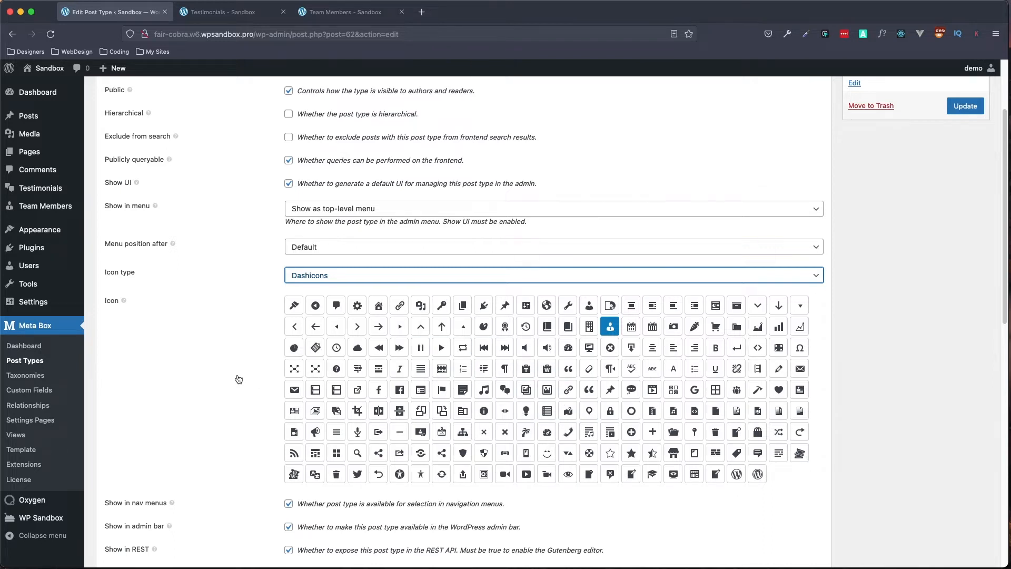
scroll(232, 375, down, 5)
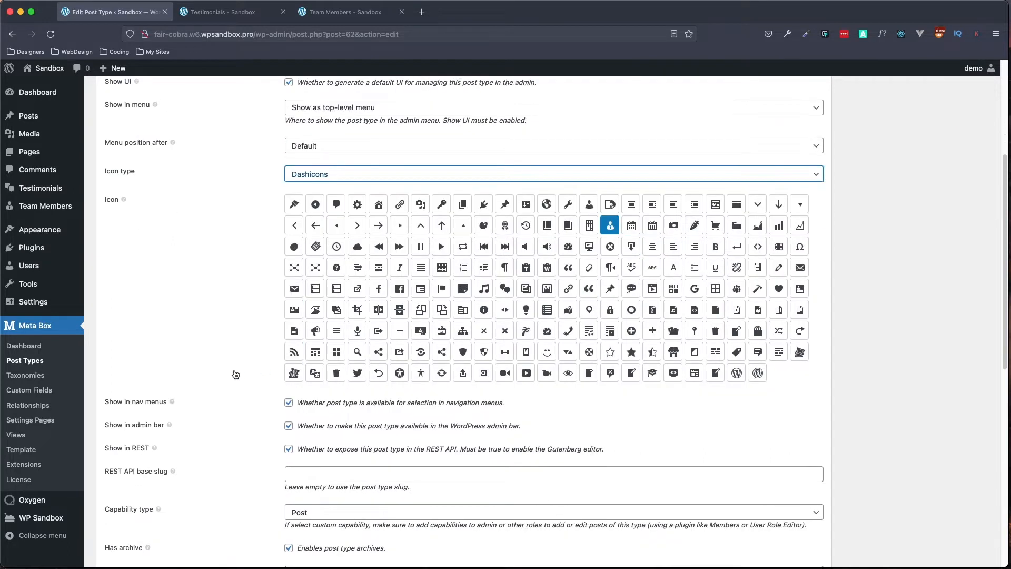
scroll(231, 379, down, 2)
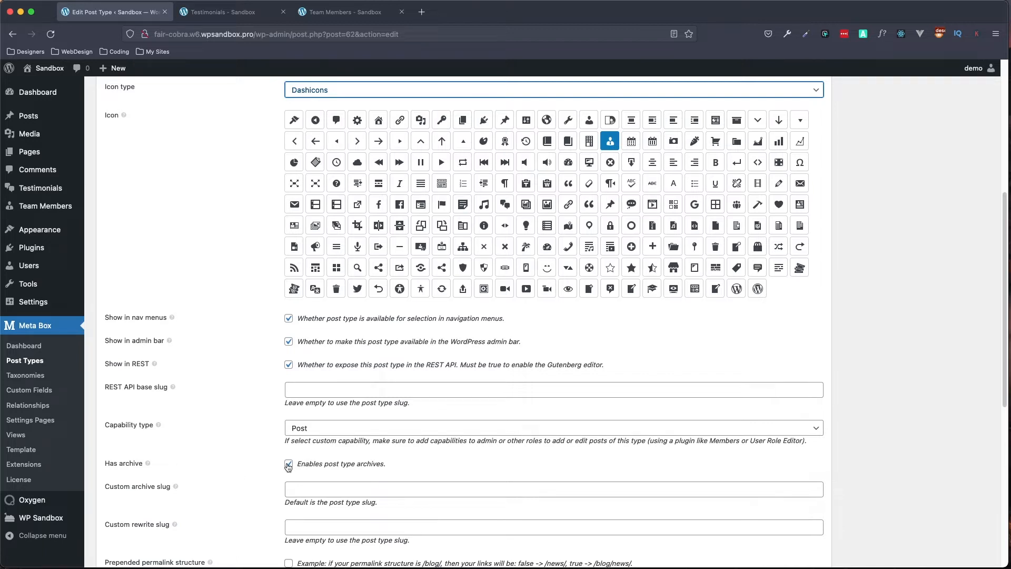
scroll(220, 473, down, 1)
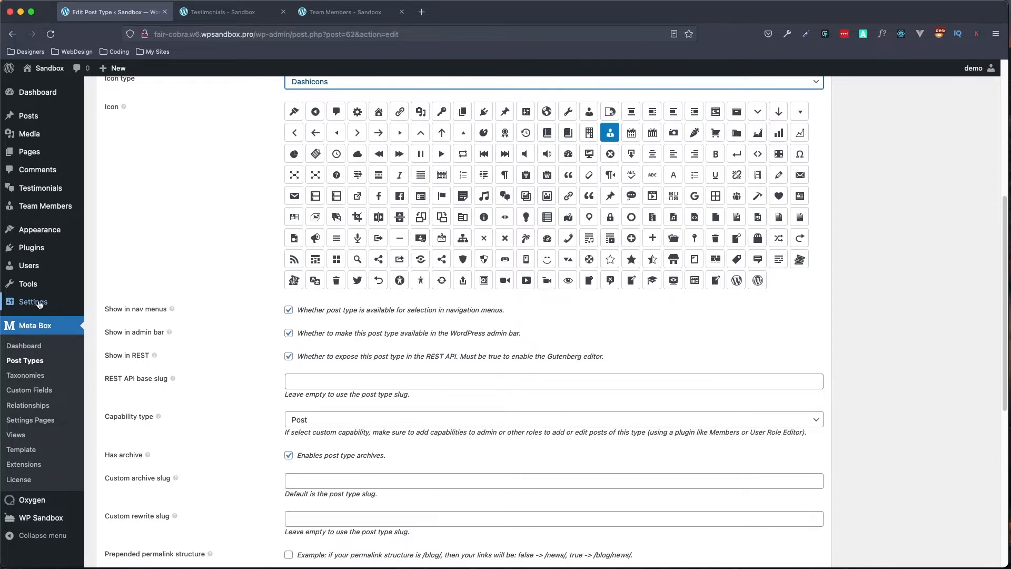
Open the Permalink Settings in a separate browser tab, save them without changes and close that tab.
mouse_move(45, 305)
right_click(121, 383)
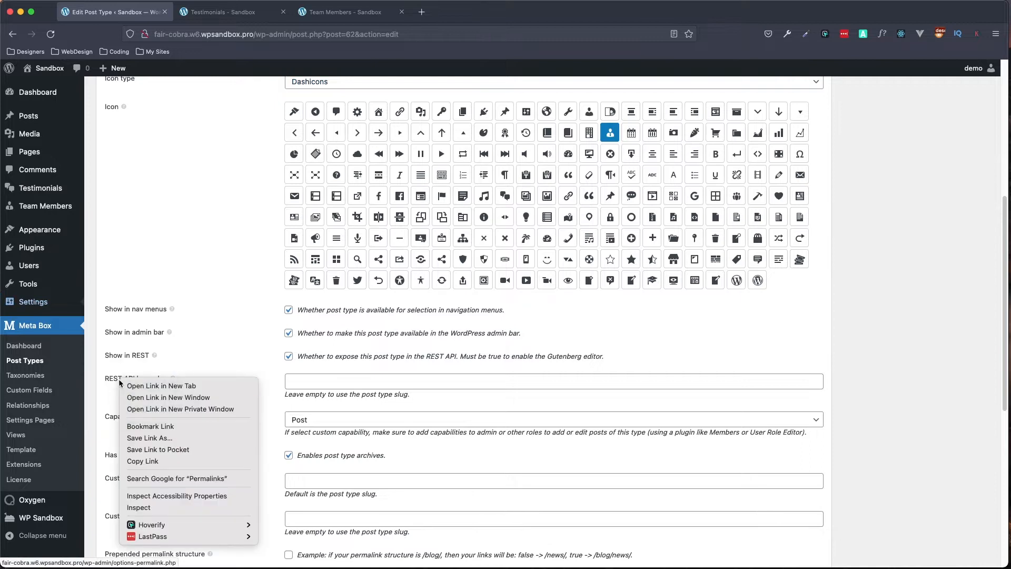
click(132, 388)
click(204, 13)
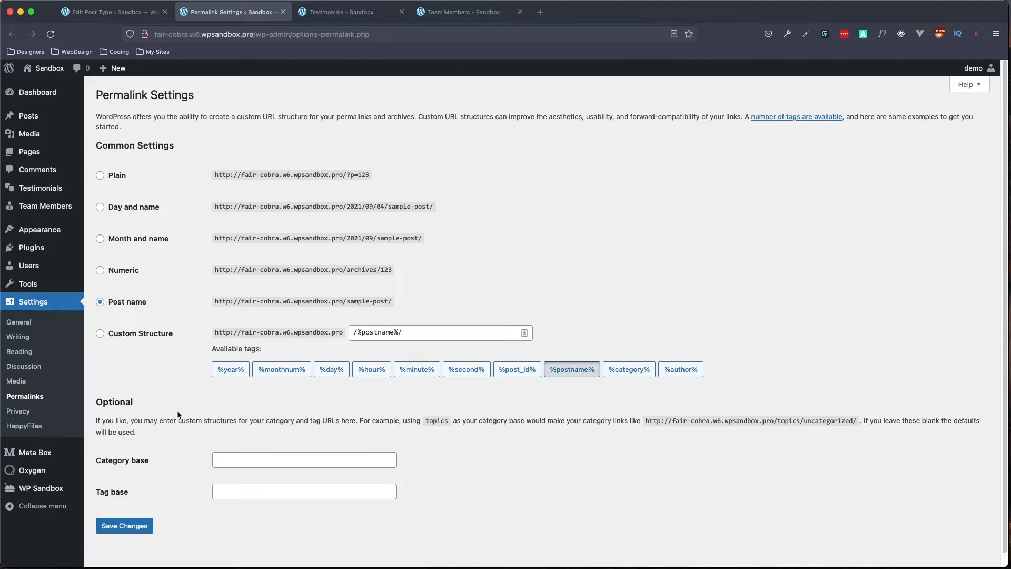
click(130, 522)
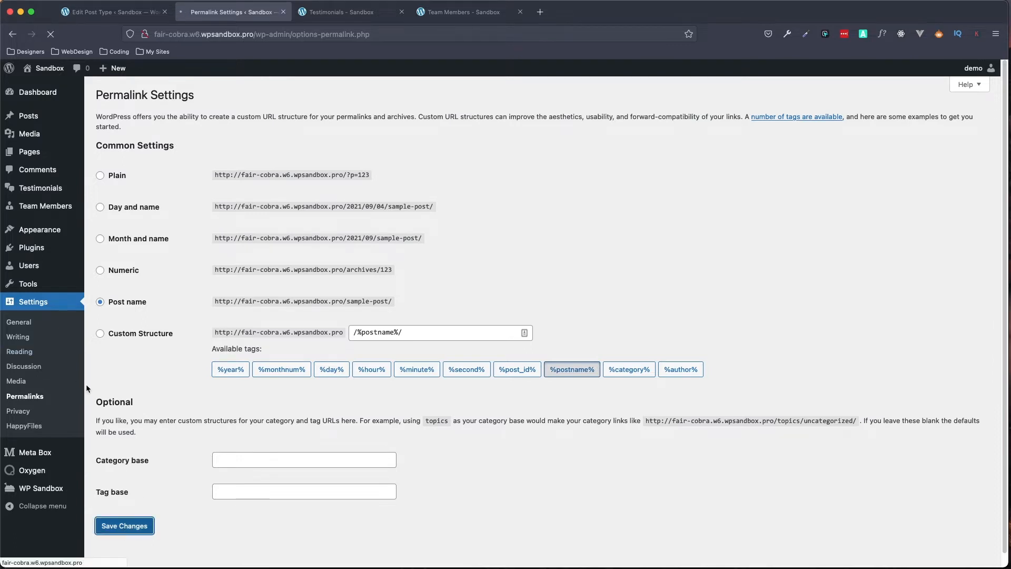
click(283, 12)
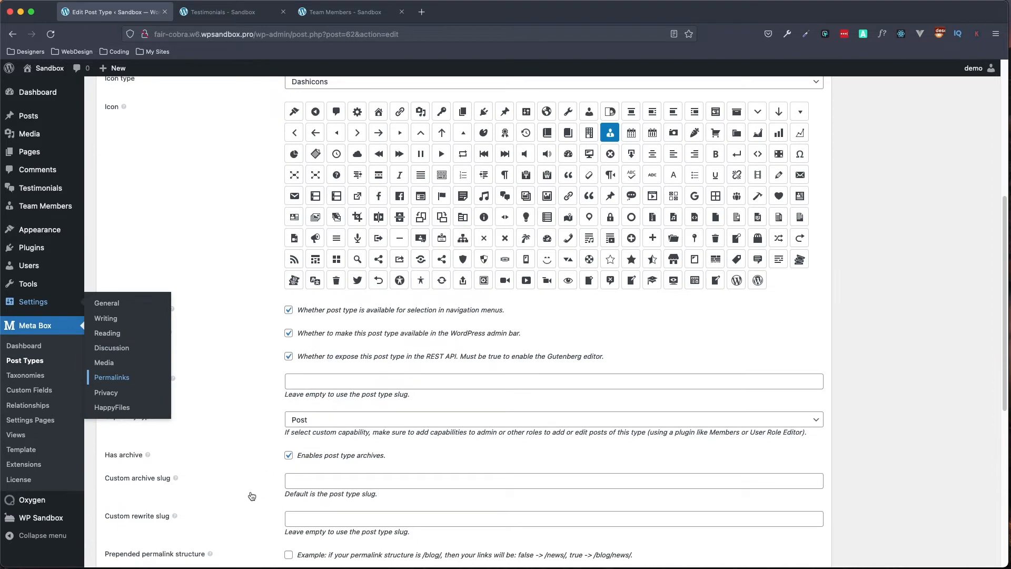
Check the Team Member post type's remaining advanced options for slugs, query var, export and deletion, as well as its admin menu placement.
scroll(243, 377, down, 1)
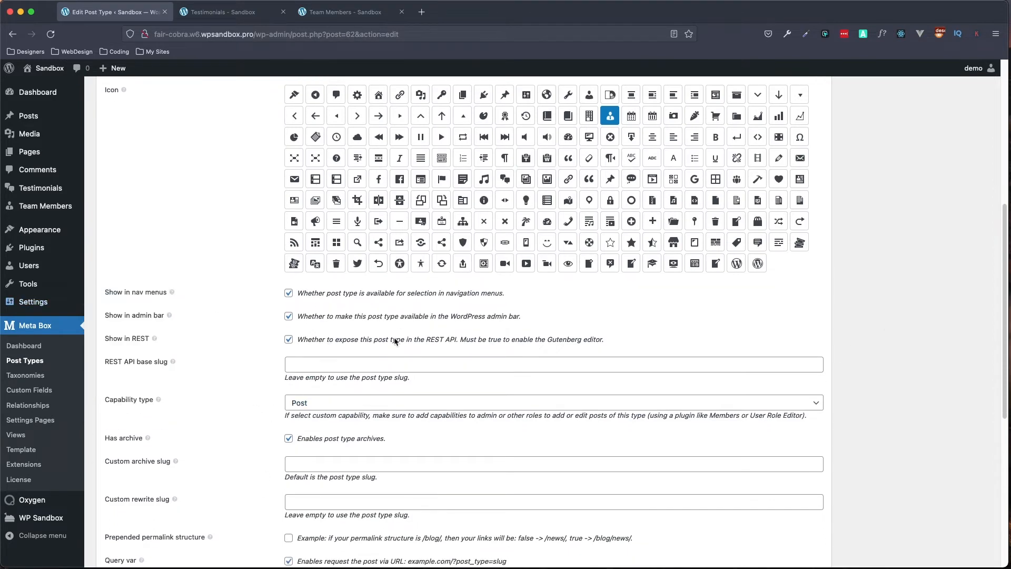
scroll(231, 367, down, 4)
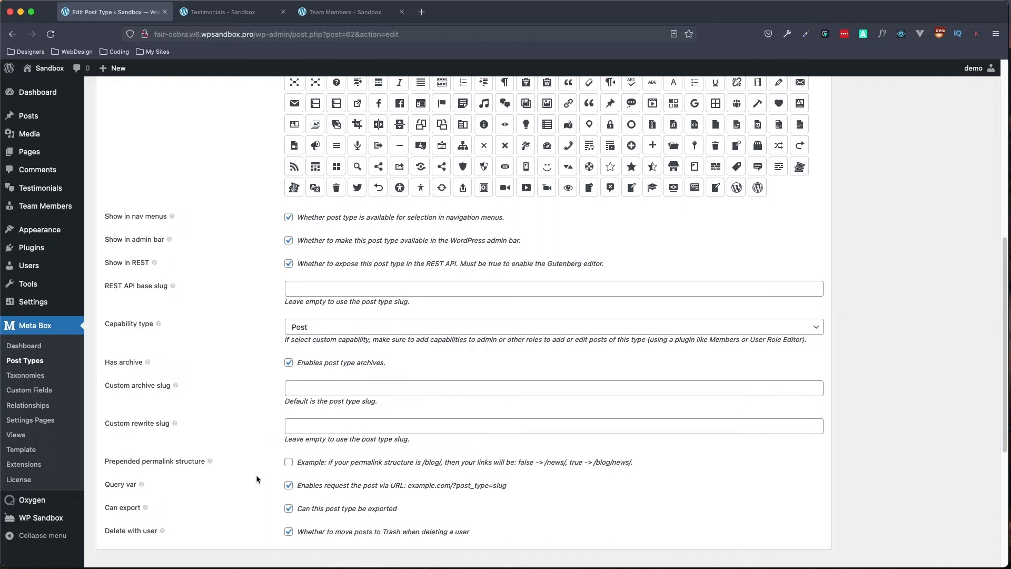
scroll(223, 490, up, 1)
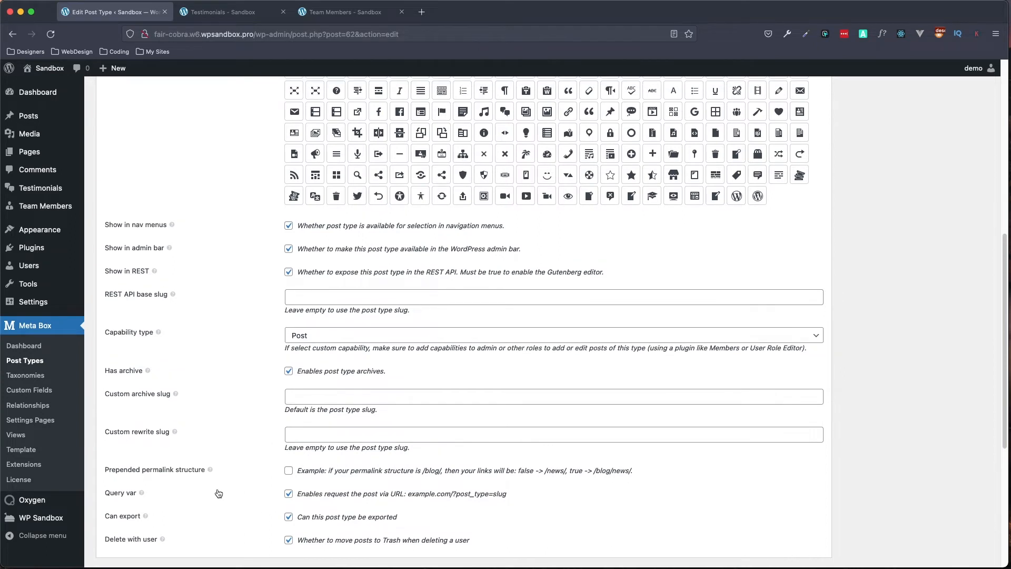
scroll(236, 491, up, 10)
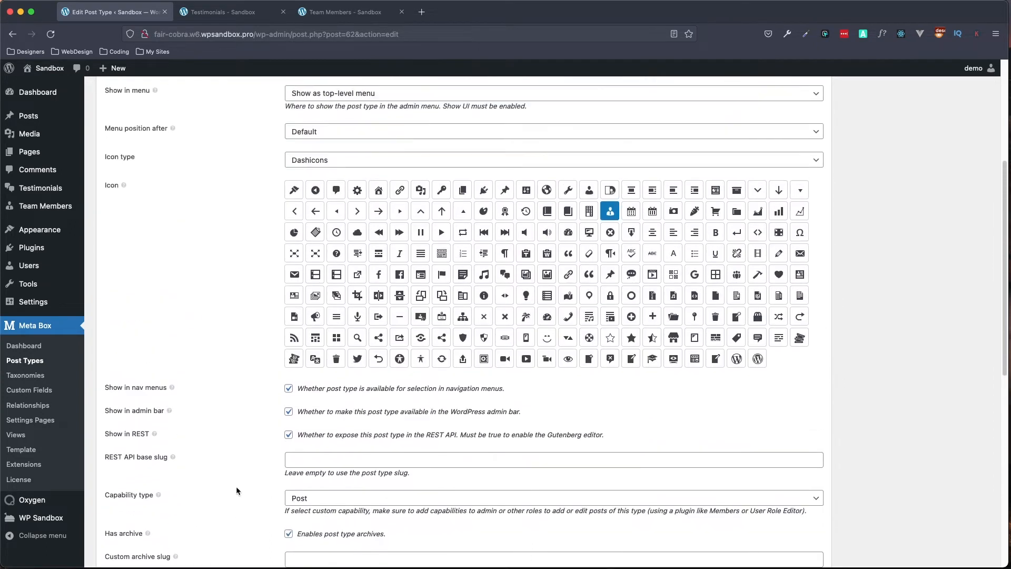
scroll(239, 491, up, 5)
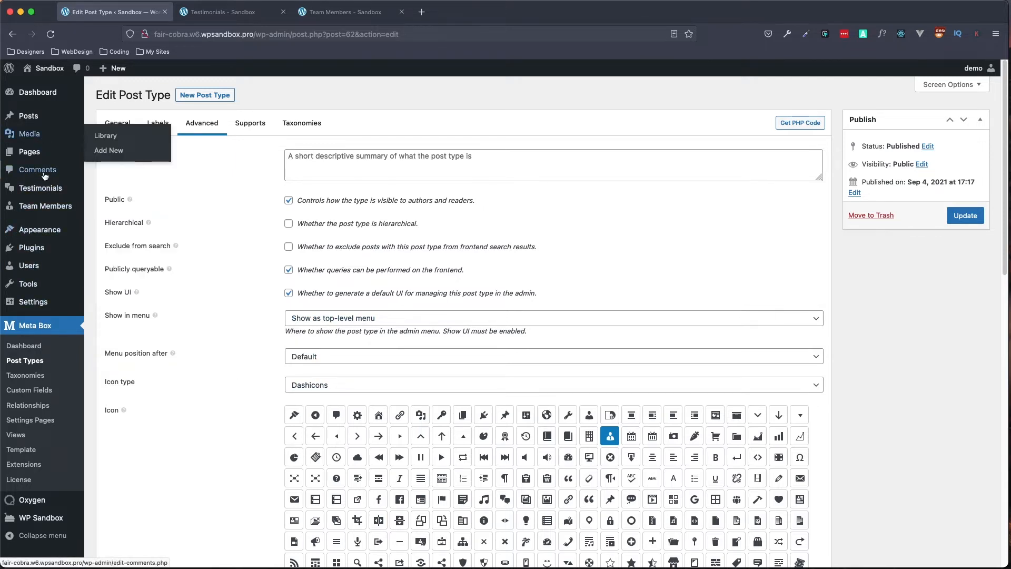
mouse_move(48, 190)
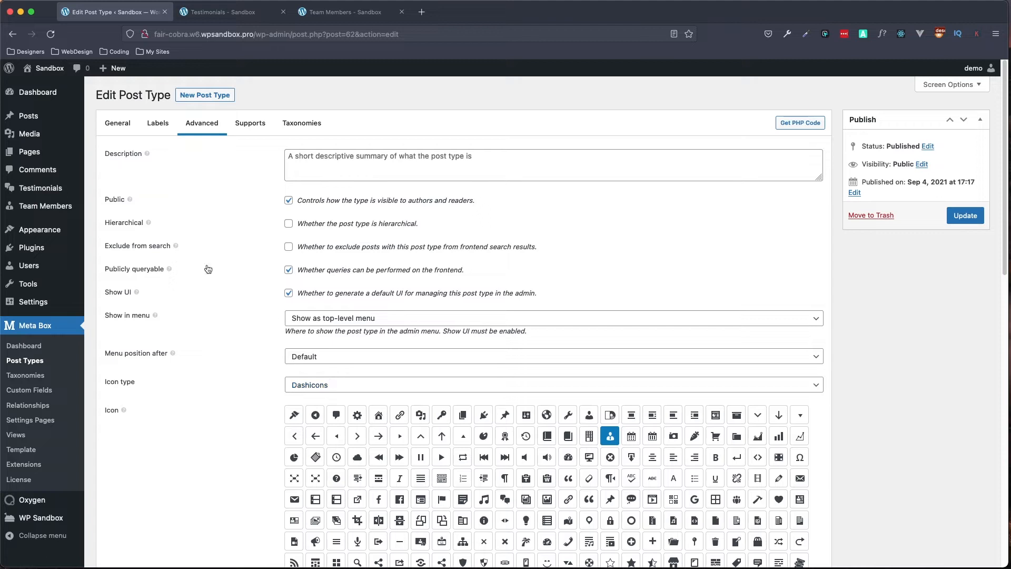
Check the Team Member post type's supported core features and taxonomies, and update the post type.
click(260, 130)
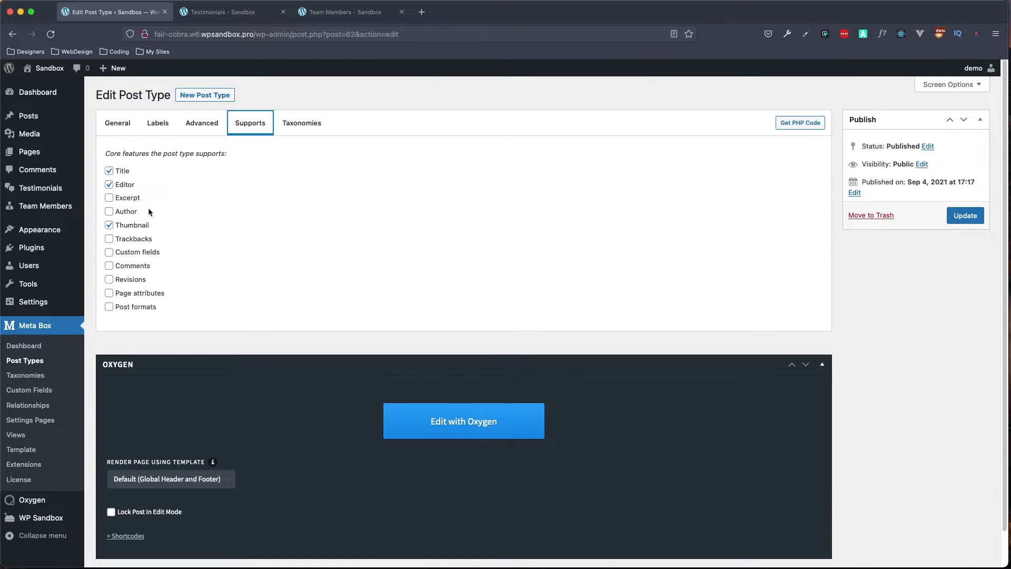
click(303, 124)
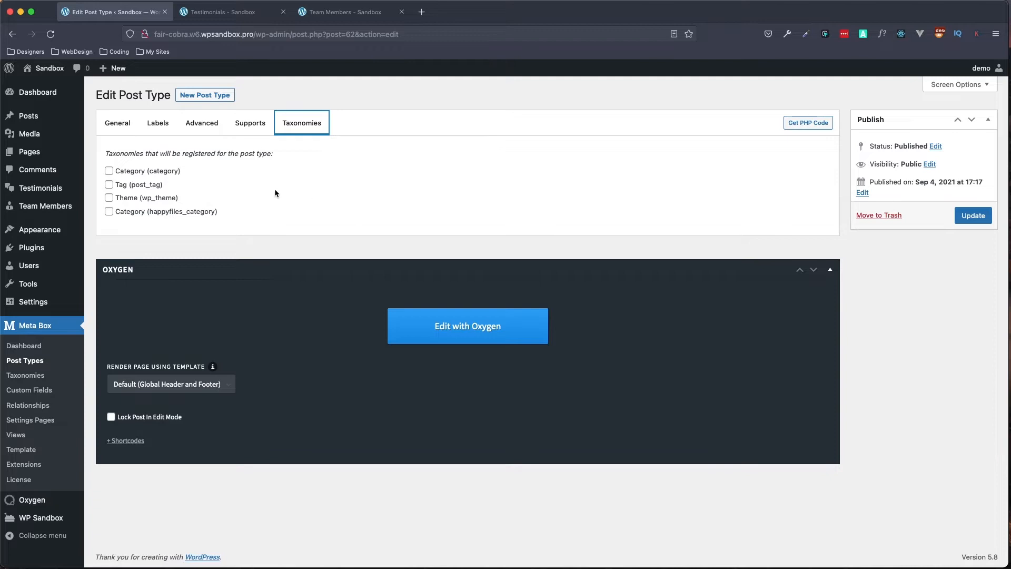
click(116, 125)
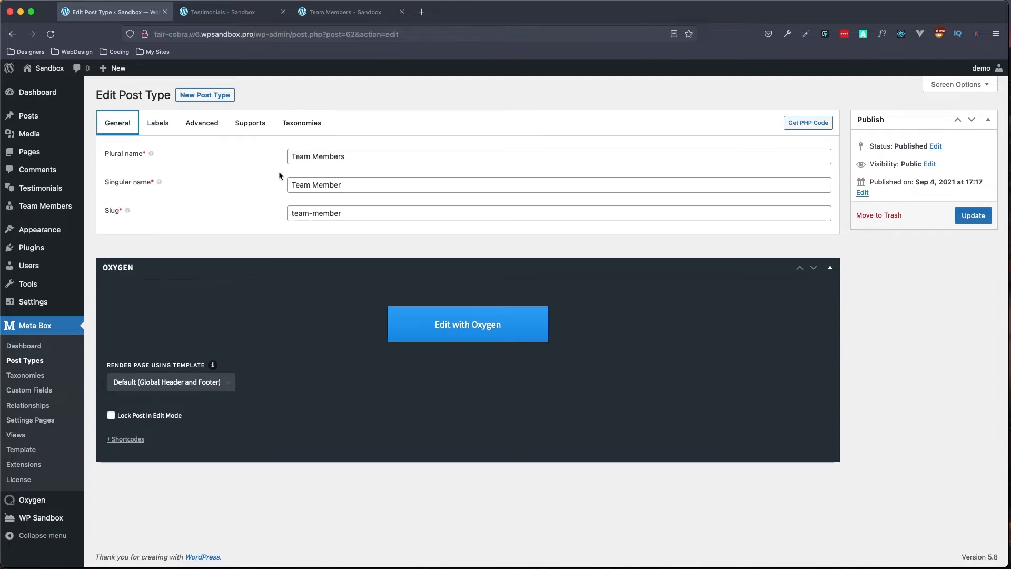
click(972, 224)
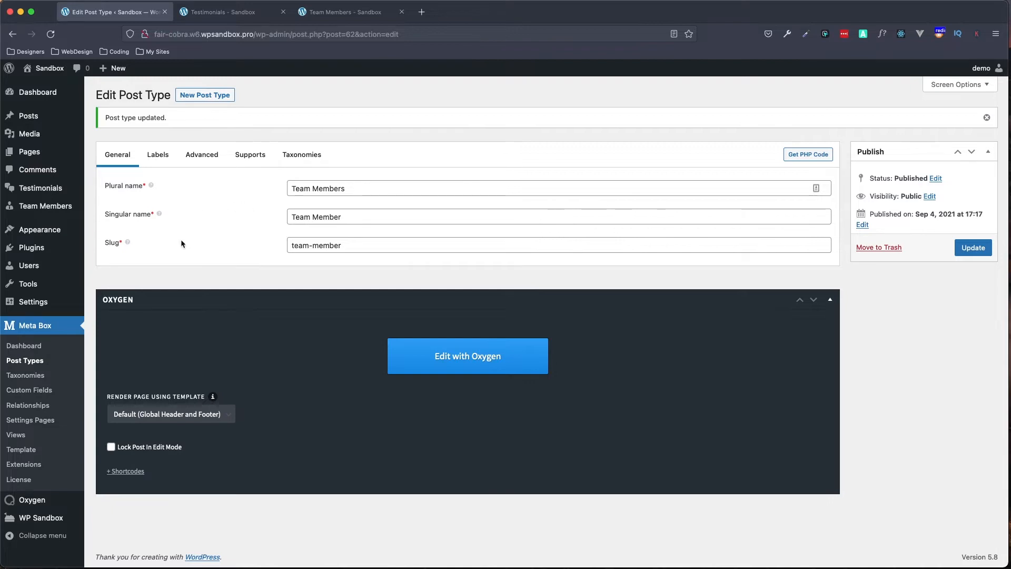
Open the Testimonial post type and review its plural and singular names, slug and labels.
click(33, 363)
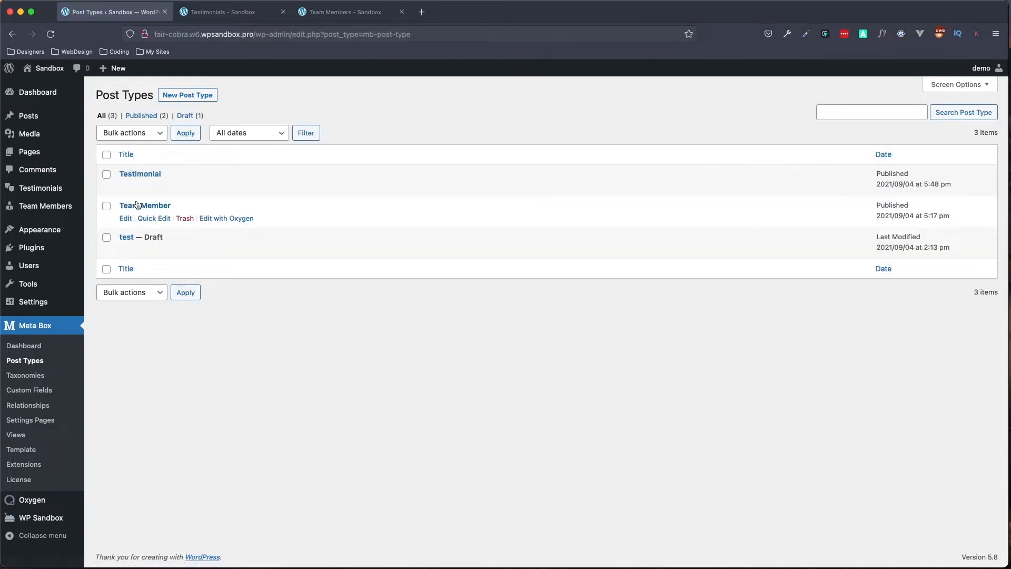
click(139, 174)
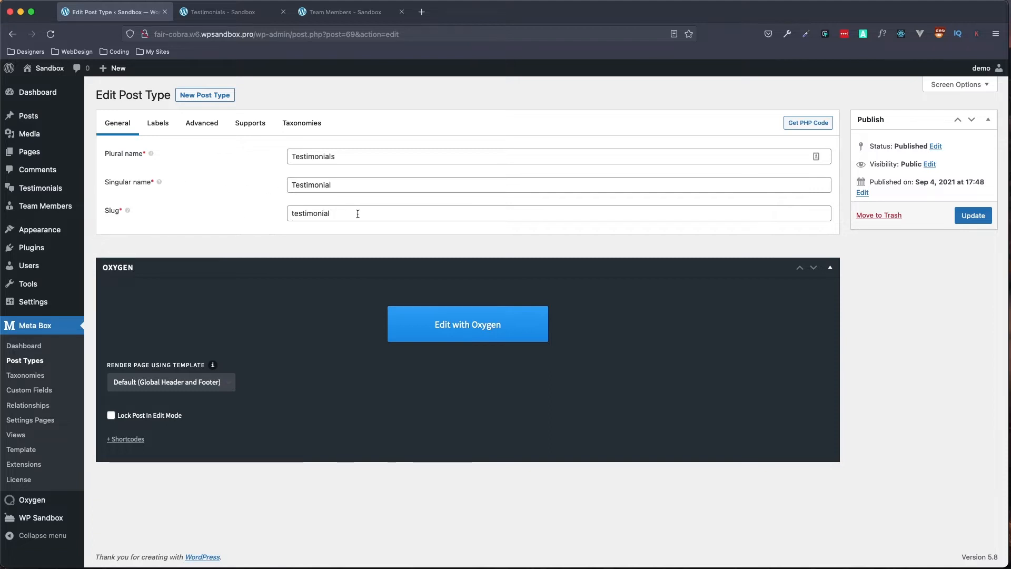
double_click(340, 185)
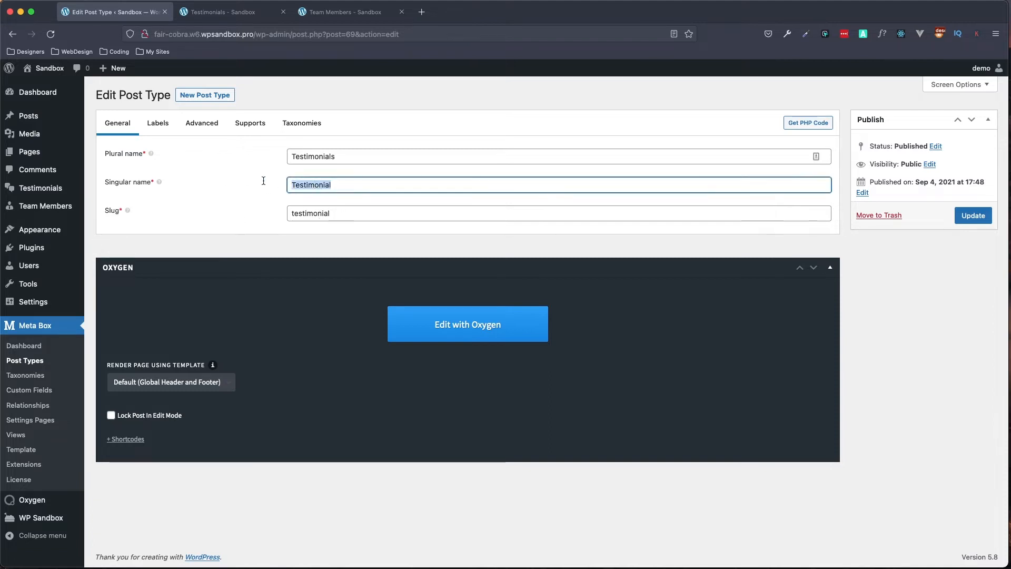
click(238, 221)
click(350, 218)
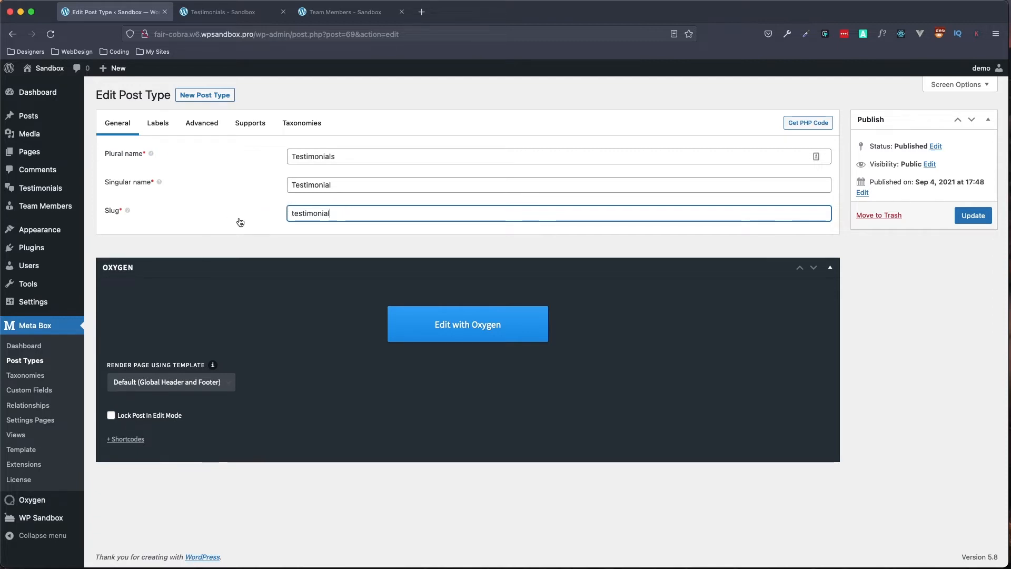
click(158, 124)
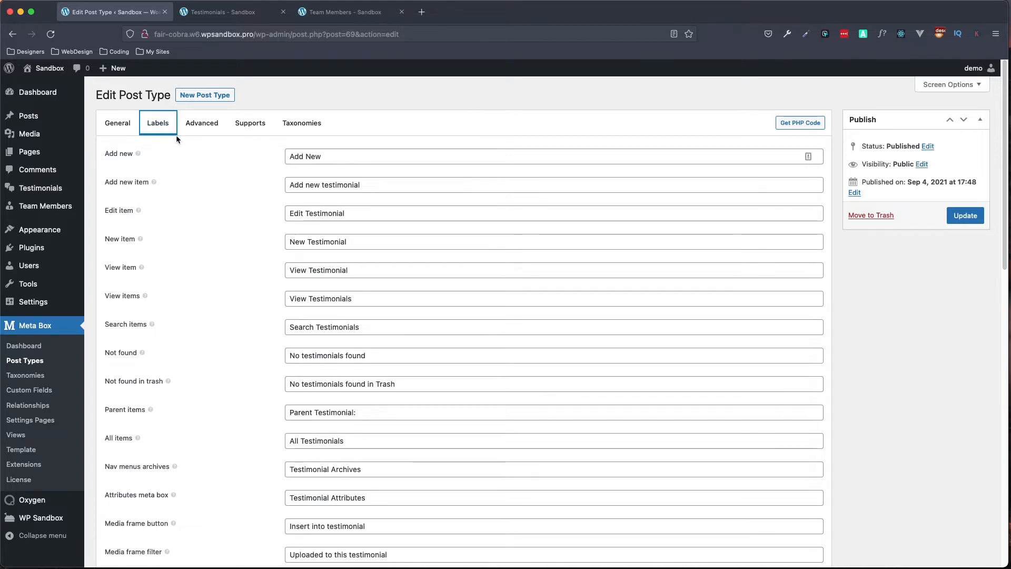
Review the Testimonial post type's advanced options, including visibility, menu icon, REST support and archive settings.
click(189, 130)
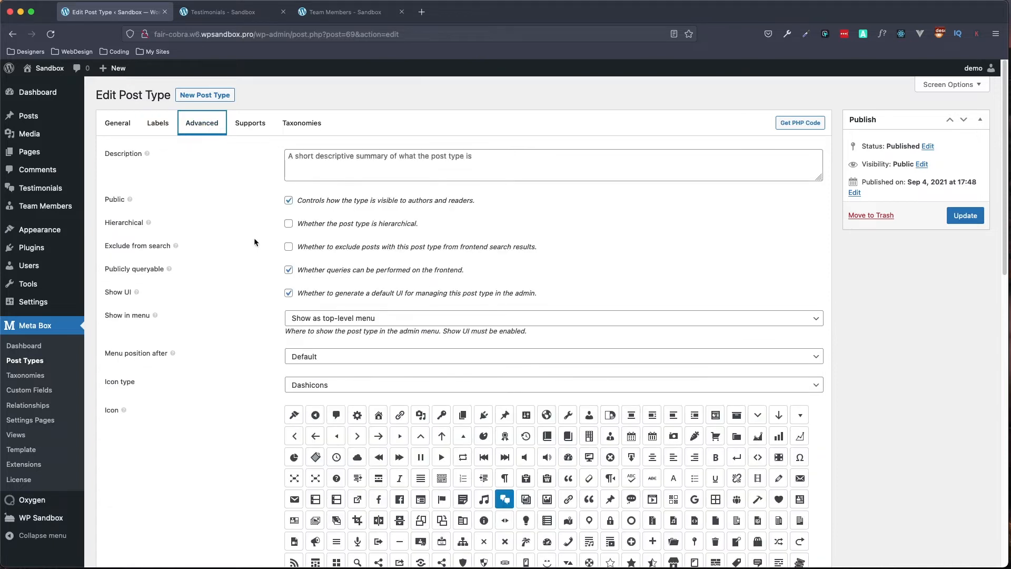
scroll(250, 236, down, 5)
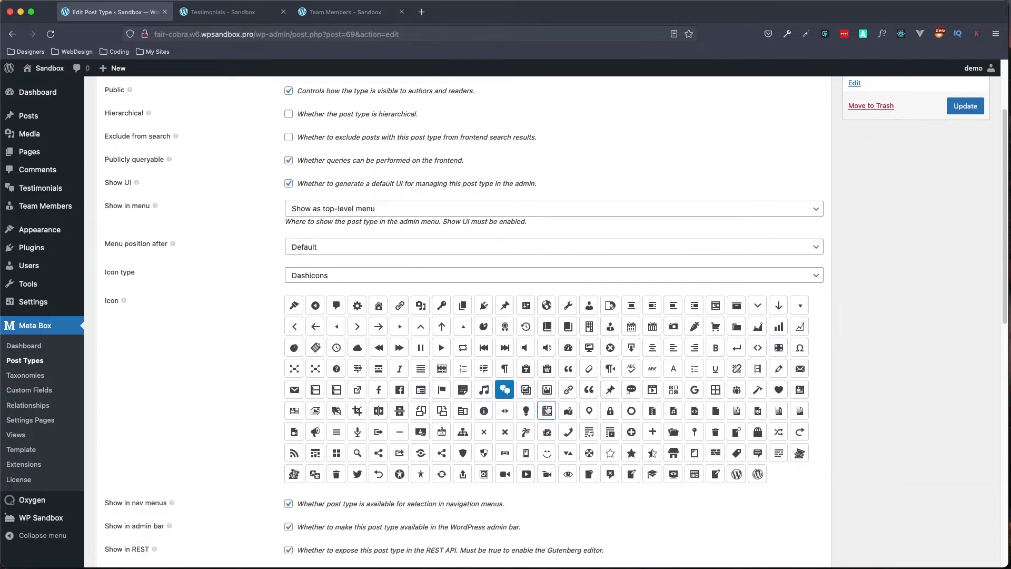
scroll(273, 360, down, 2)
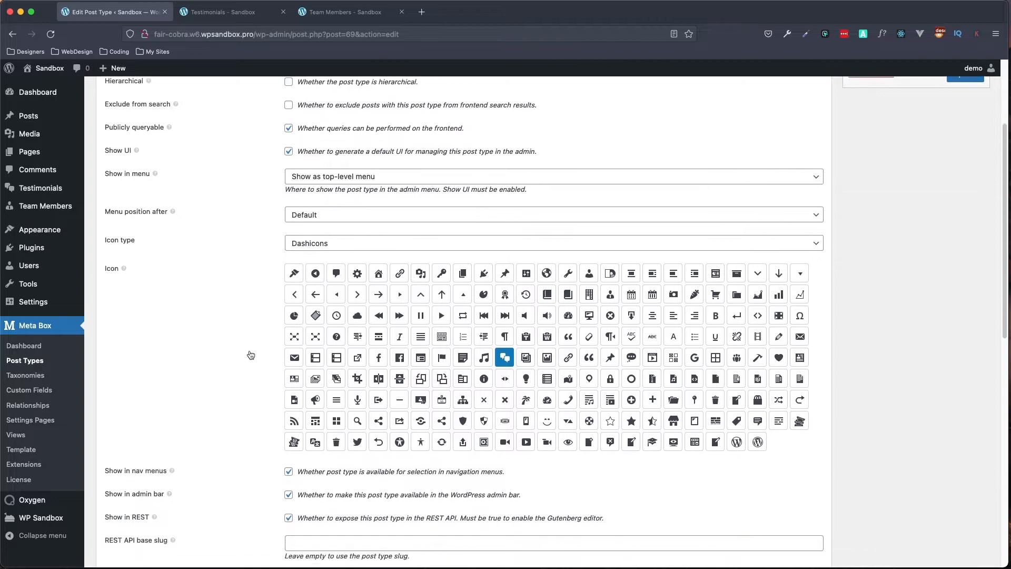
scroll(274, 312, down, 10)
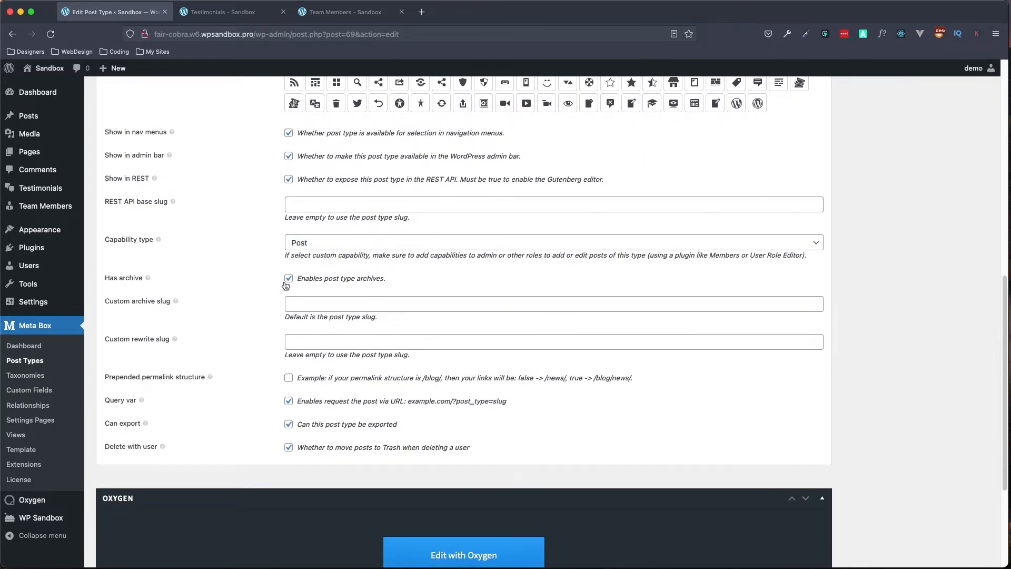
scroll(253, 294, up, 12)
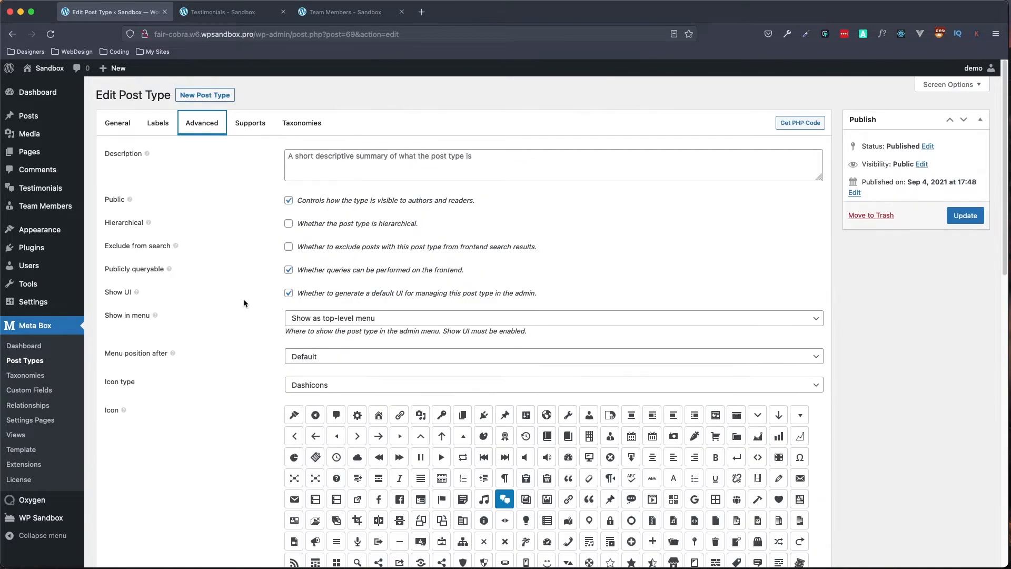
Check the Testimonial post type's supported core features and taxonomies, and update the post type.
click(246, 124)
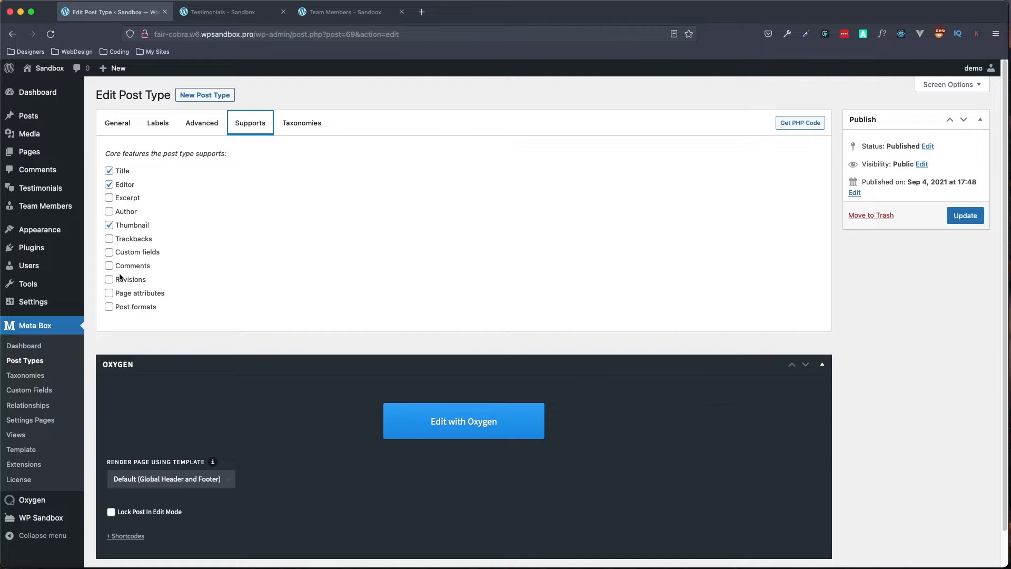
click(289, 134)
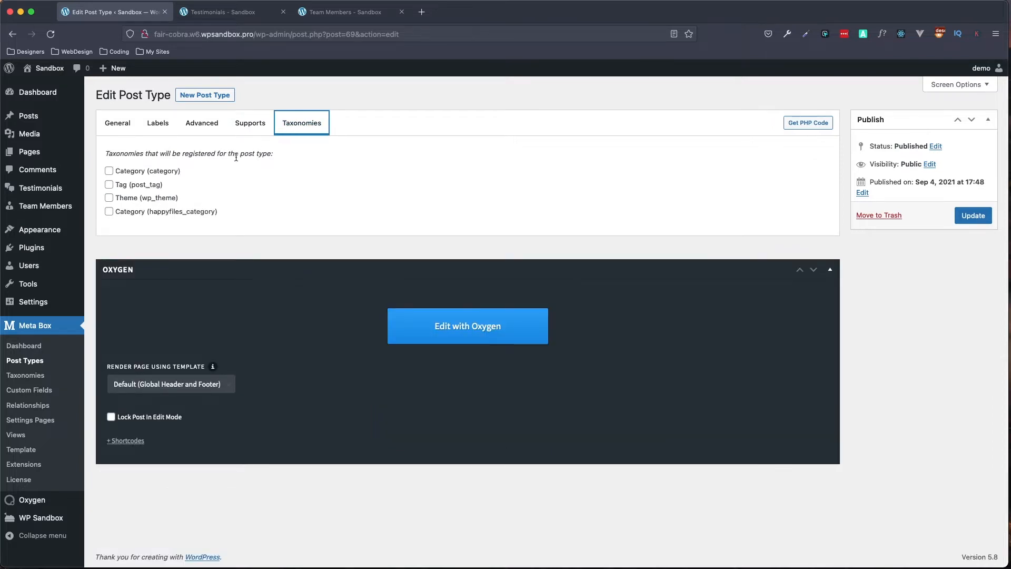
click(972, 216)
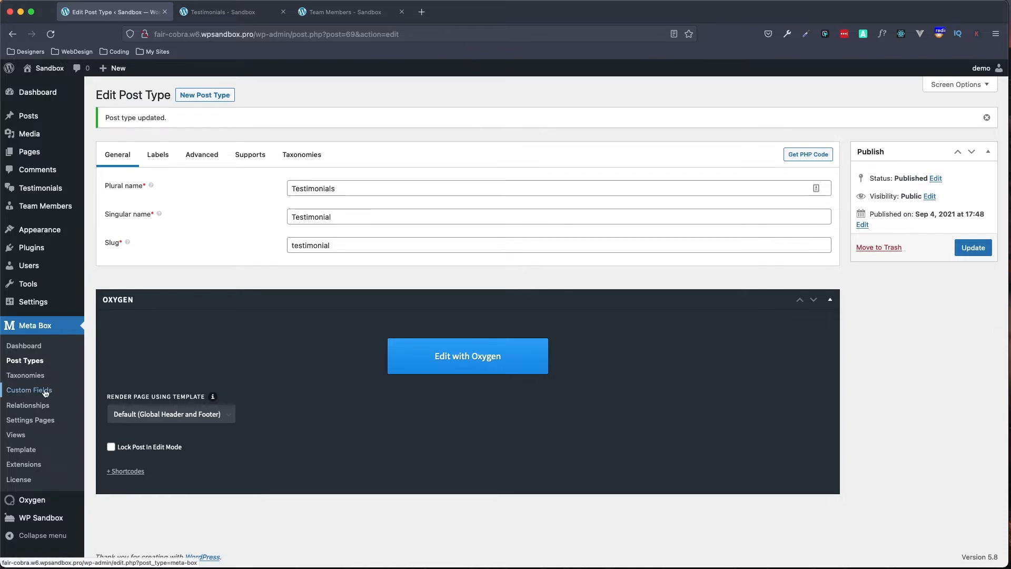
Open the Team Members custom field group and review its fields and location settings.
click(28, 395)
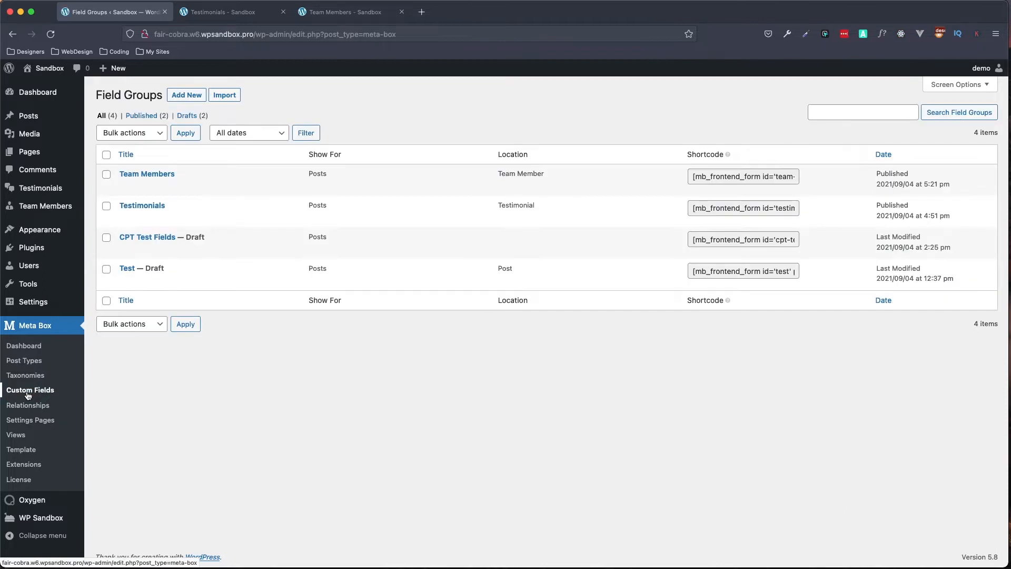
click(141, 176)
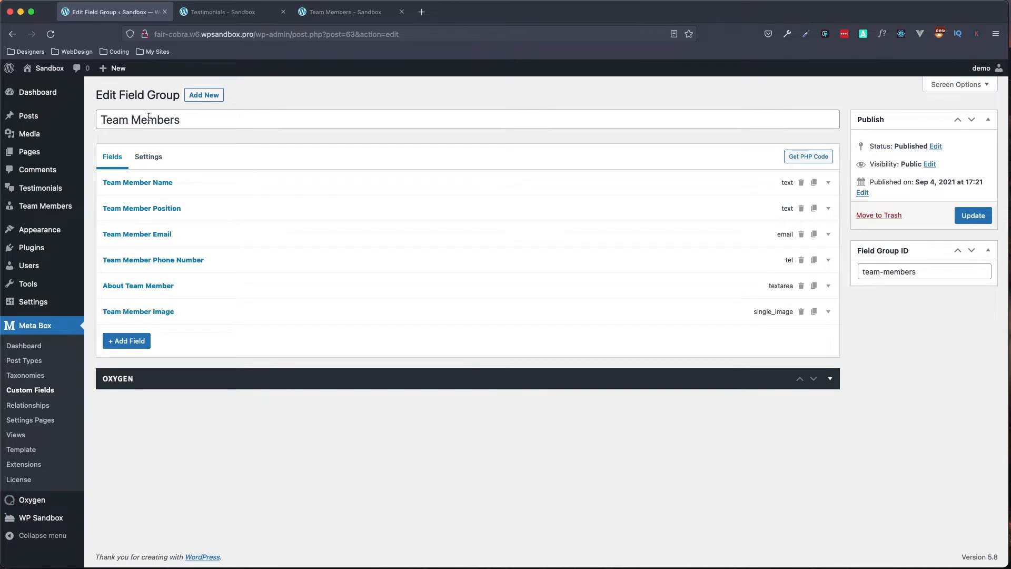
click(144, 161)
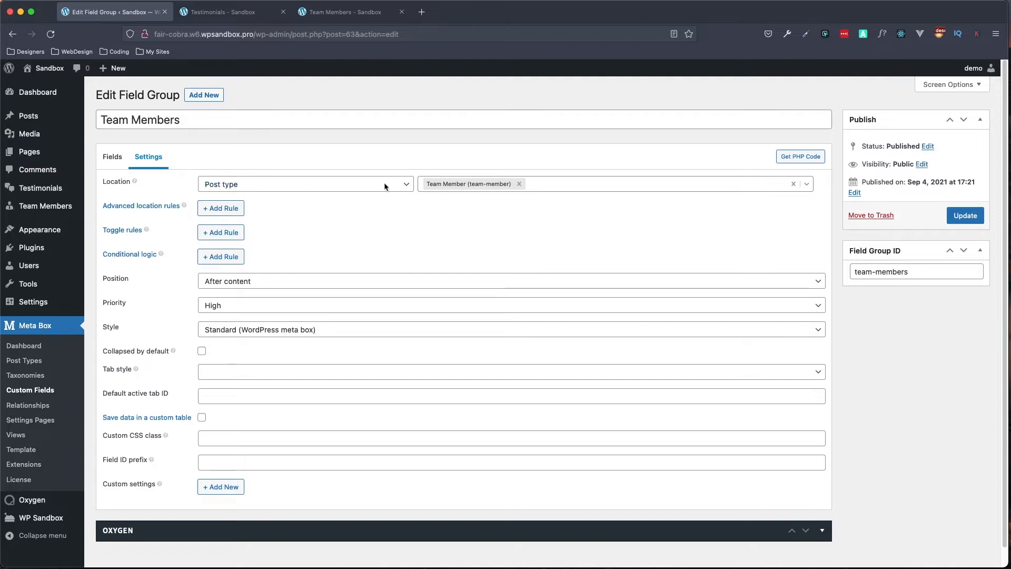
Try Post as the Team Members field group's location post type, and set it back to Team Member (team-member).
click(518, 185)
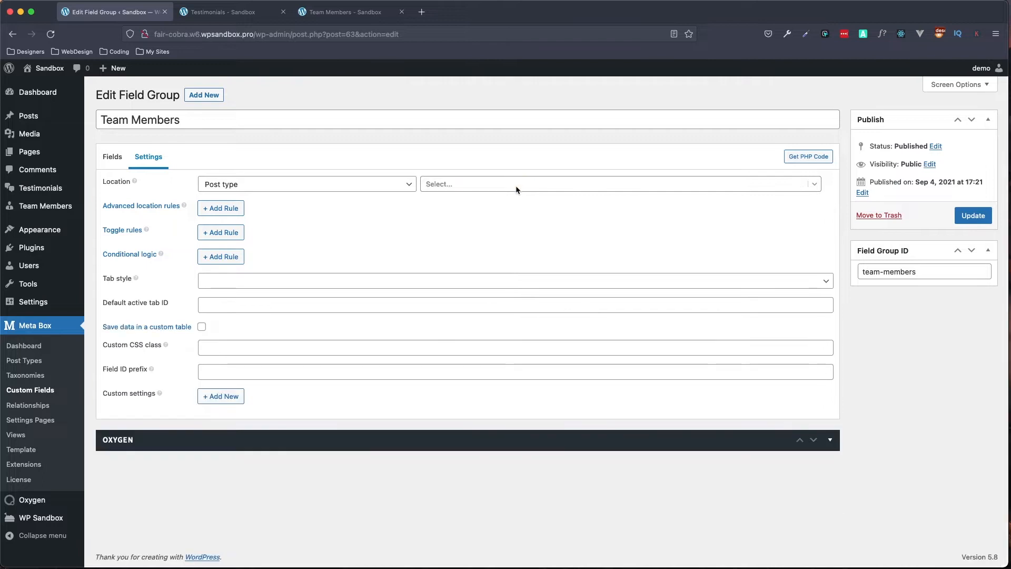
click(462, 184)
click(459, 205)
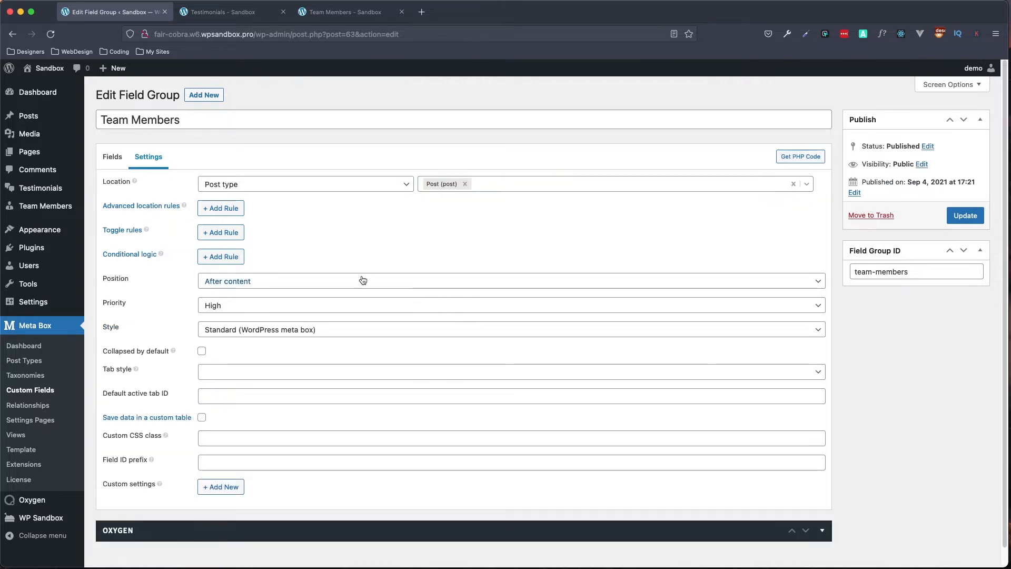
click(465, 184)
click(461, 184)
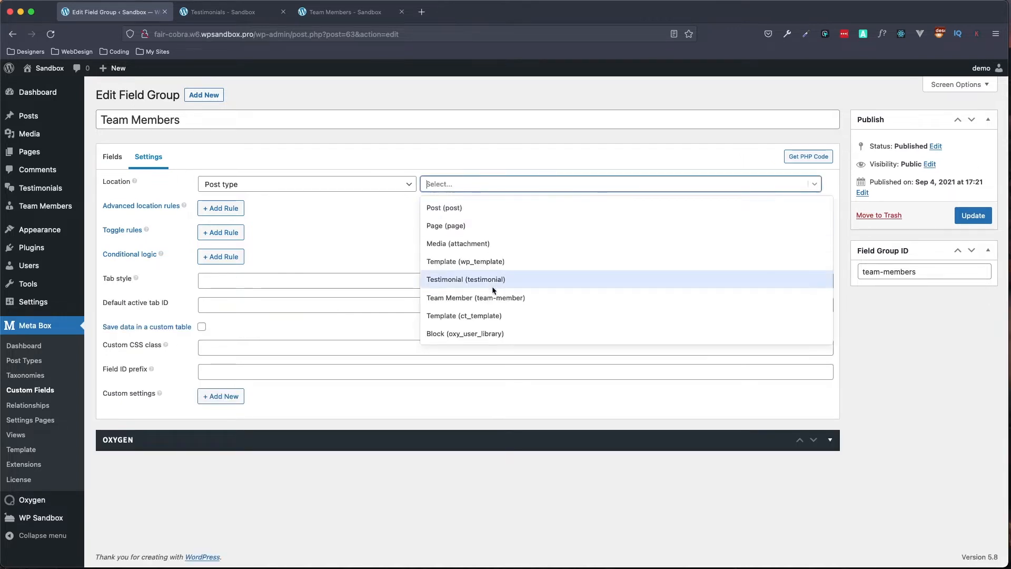
click(466, 299)
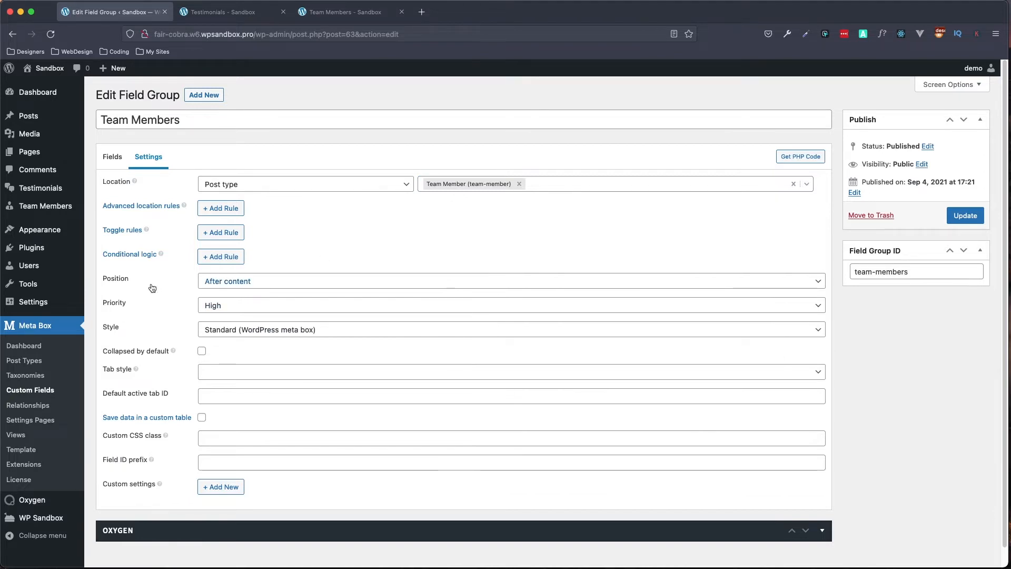
Check the available position choices for the Team Members field group and return to its list of fields.
click(216, 287)
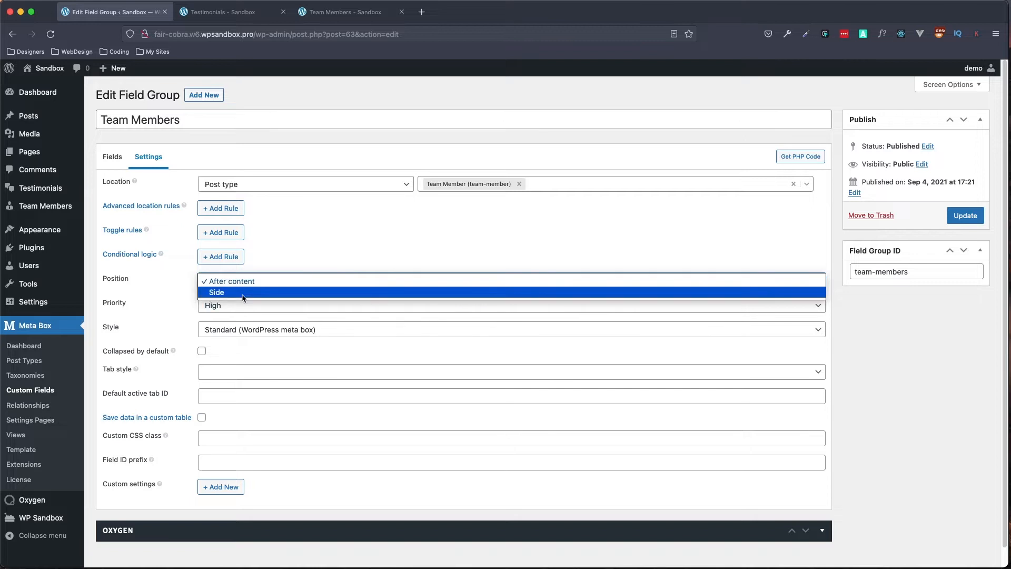
click(174, 281)
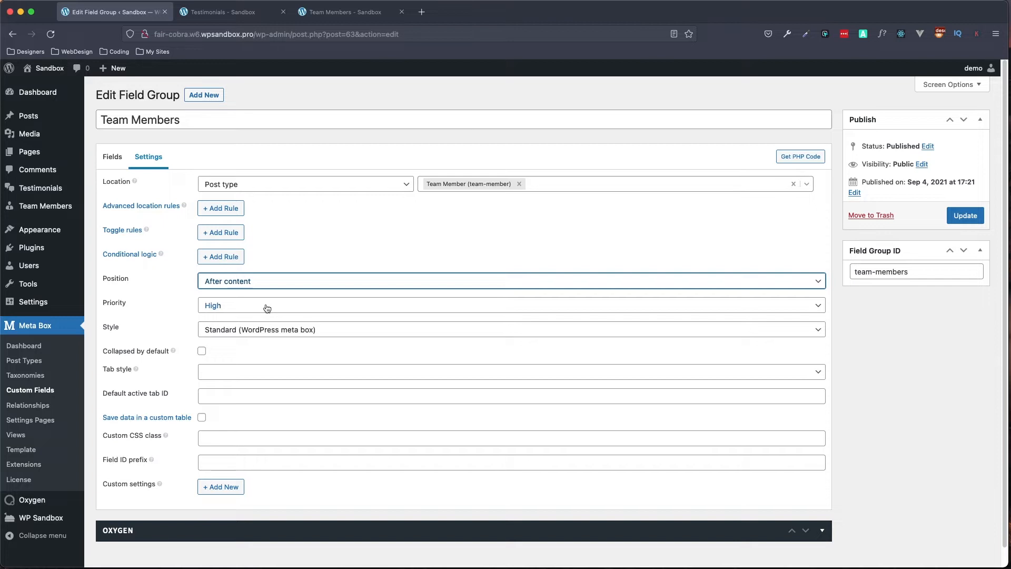
click(112, 157)
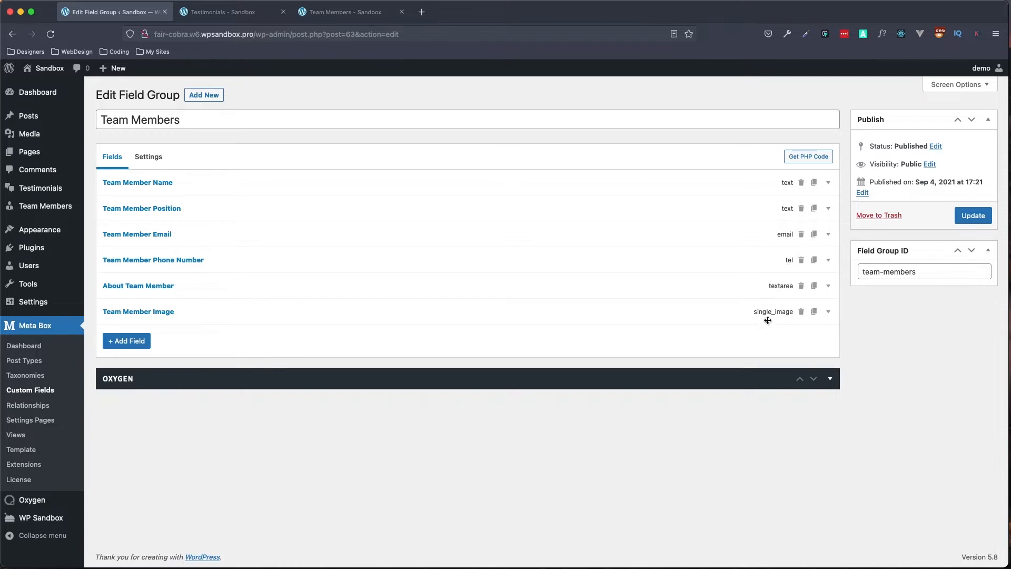
Review the Team Member Name field's label, ID, type choices, label description and remaining general options, and collapse it.
click(248, 183)
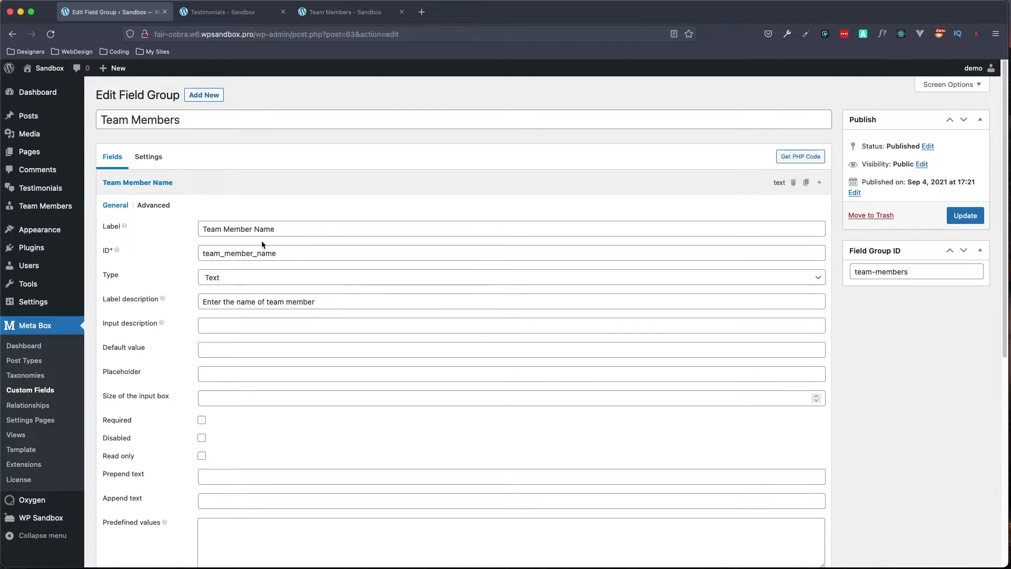
click(218, 281)
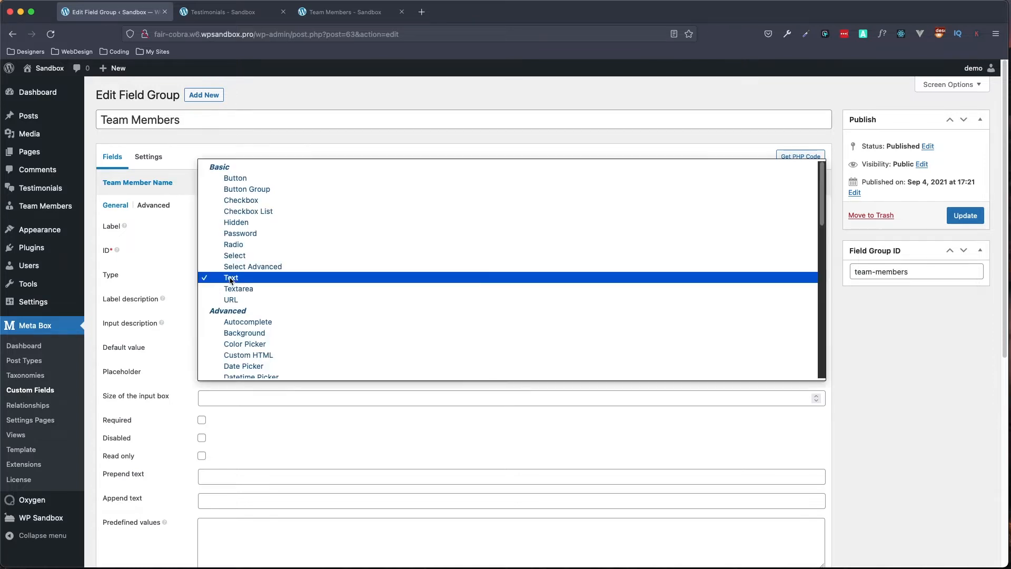
click(157, 262)
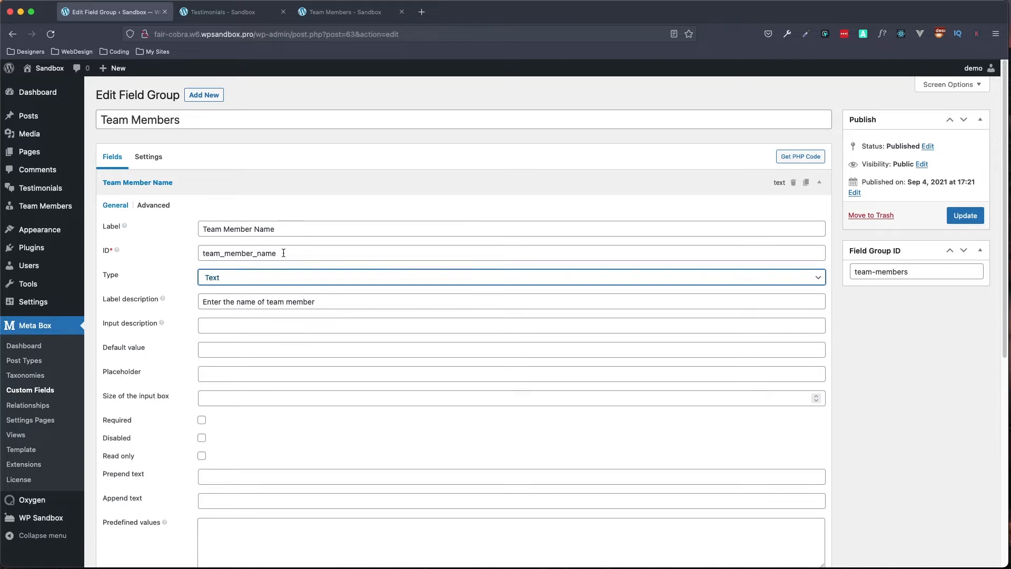
scroll(306, 274, down, 1)
drag(325, 283, 185, 287)
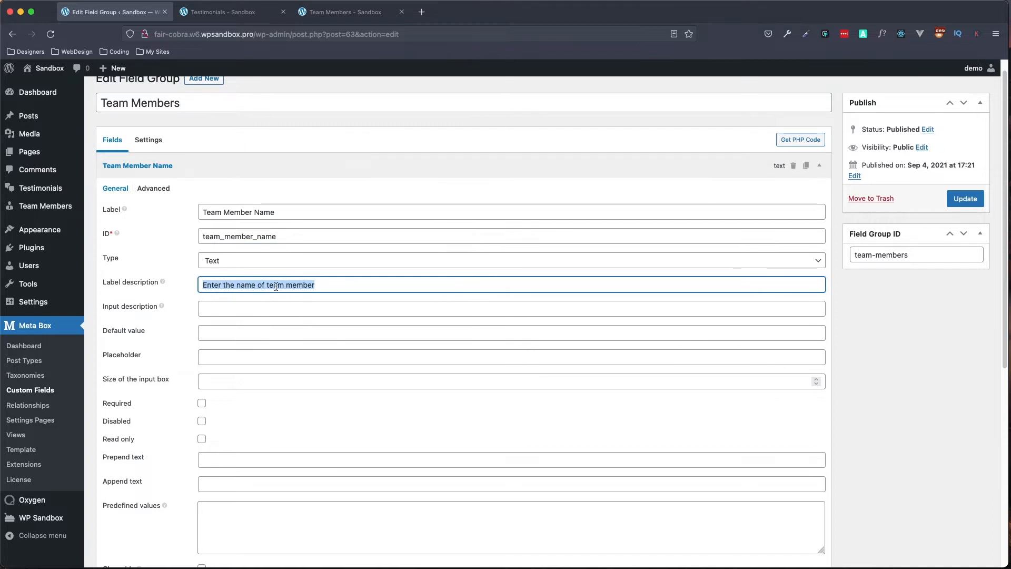
scroll(314, 285, down, 3)
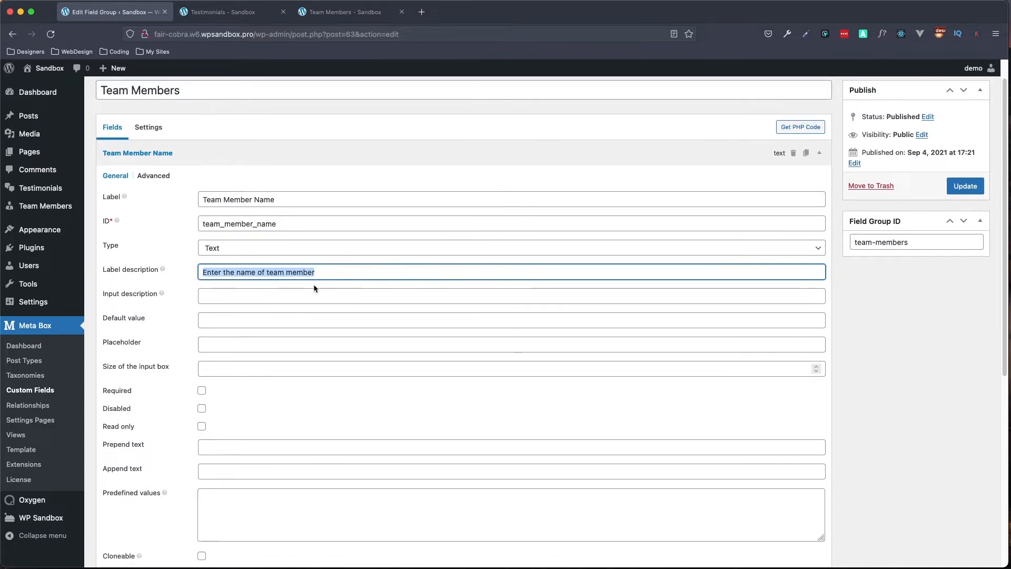
scroll(182, 369, down, 2)
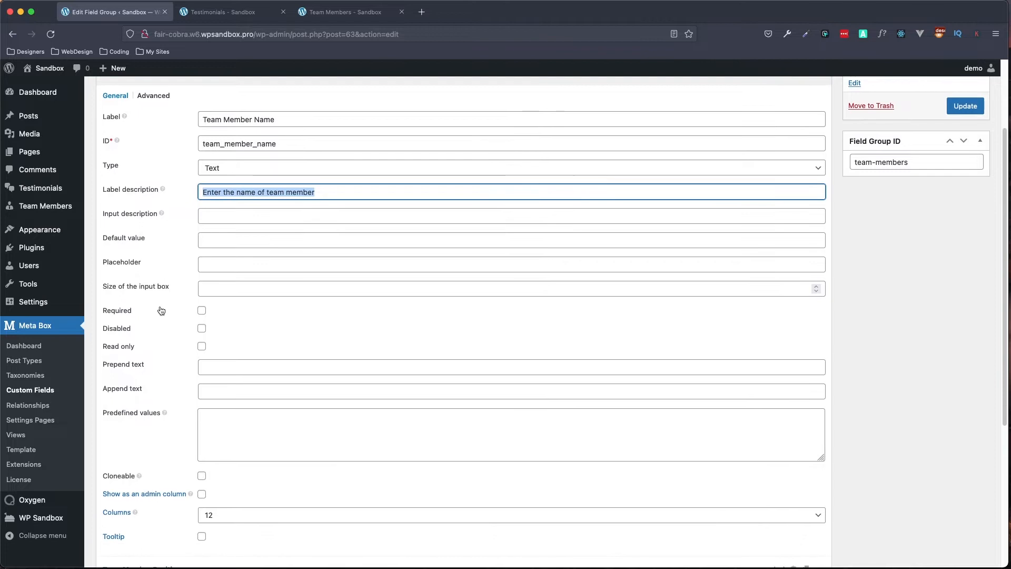
scroll(190, 264, up, 3)
click(214, 147)
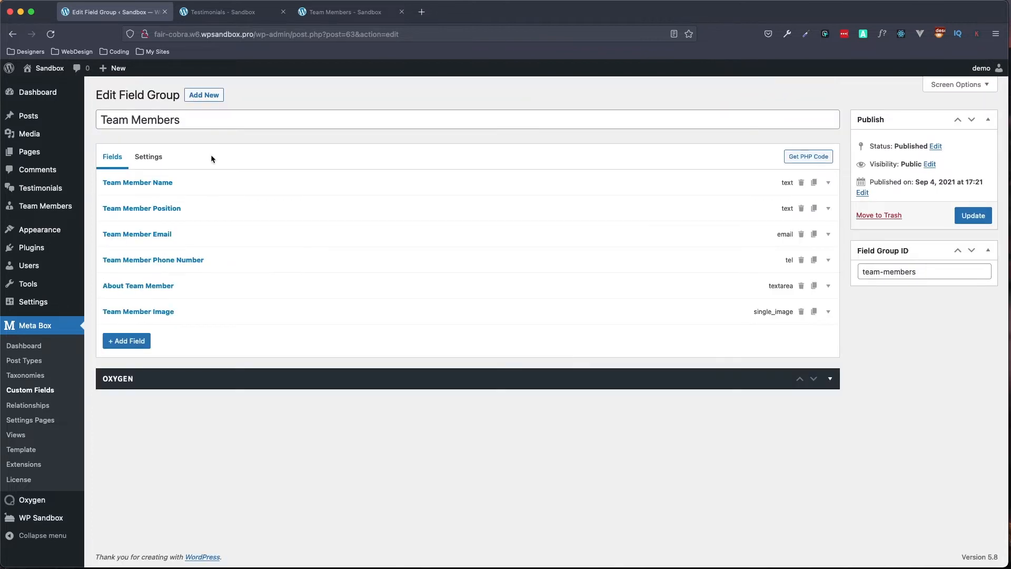
Review the Team Member Position field's ID, type and label description, and collapse it.
click(205, 209)
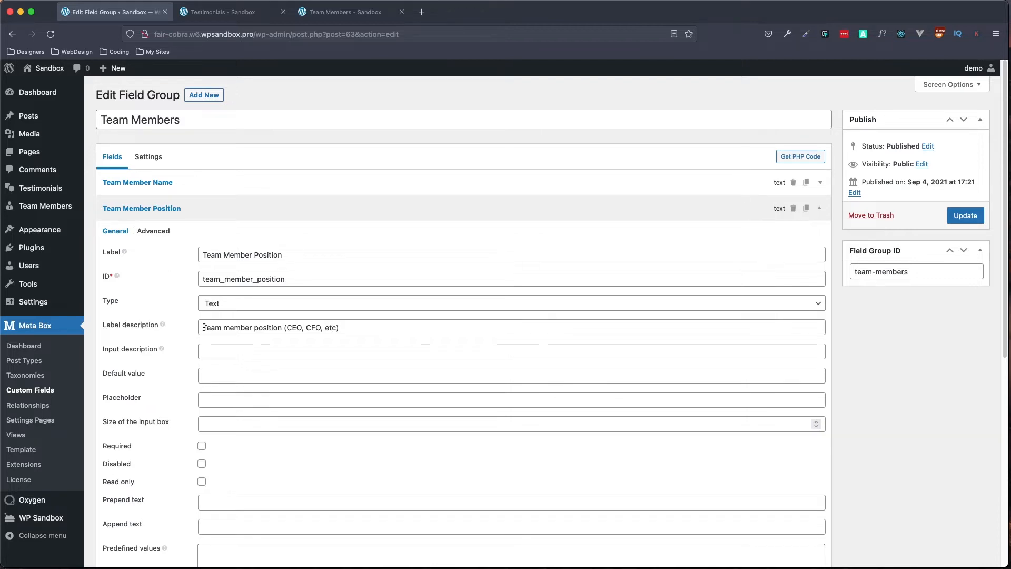
scroll(181, 332, down, 2)
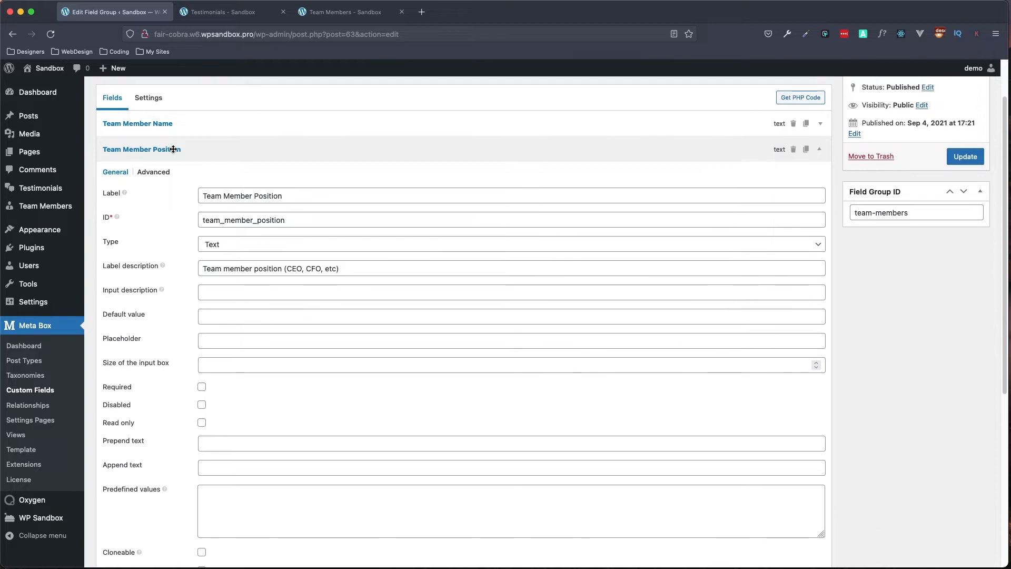
click(229, 152)
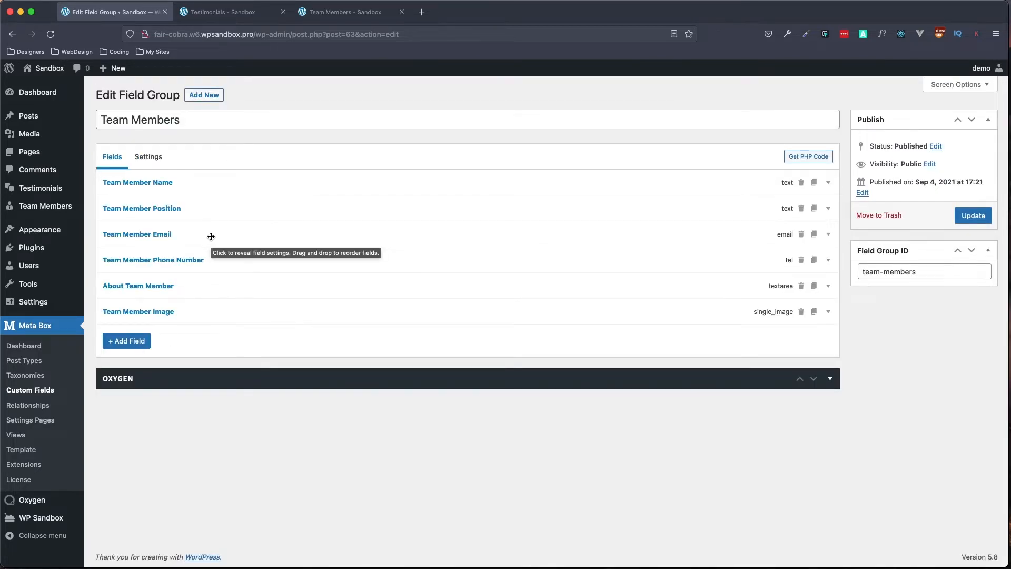
Review the Team Member Email field's general options and available field types, keeping Email as the type, and collapse it.
click(211, 237)
click(244, 329)
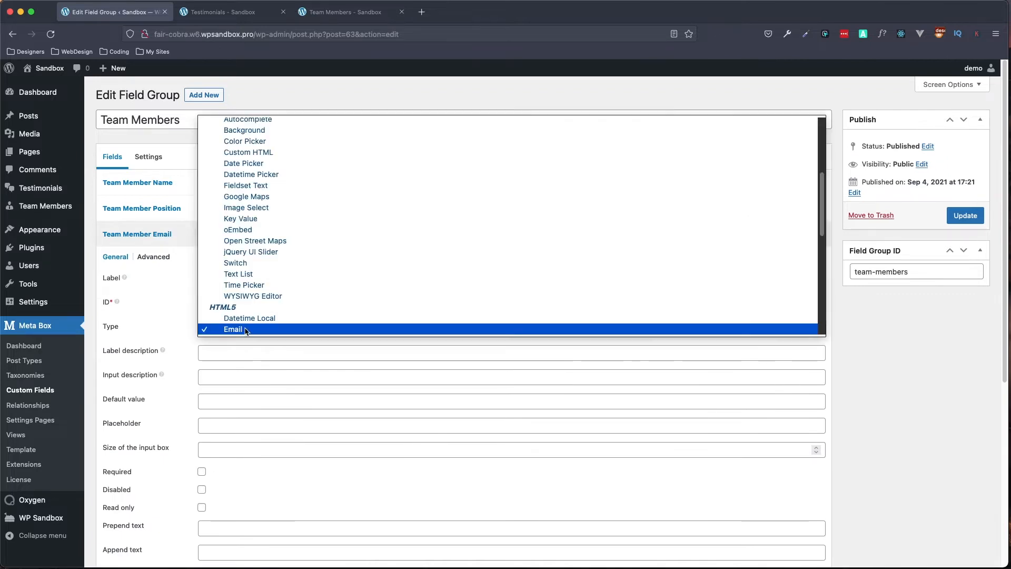
scroll(222, 258, down, 1)
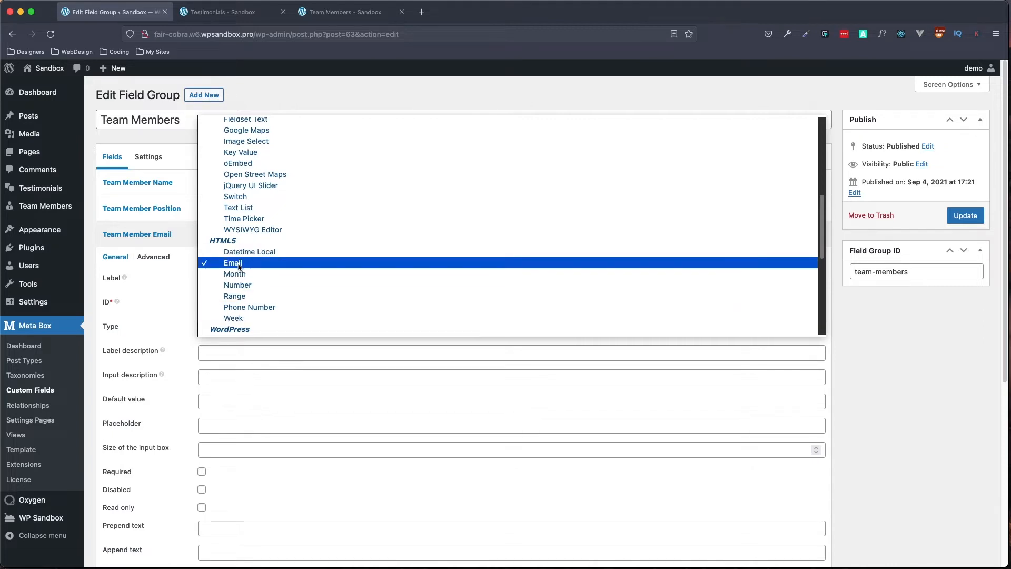
click(238, 263)
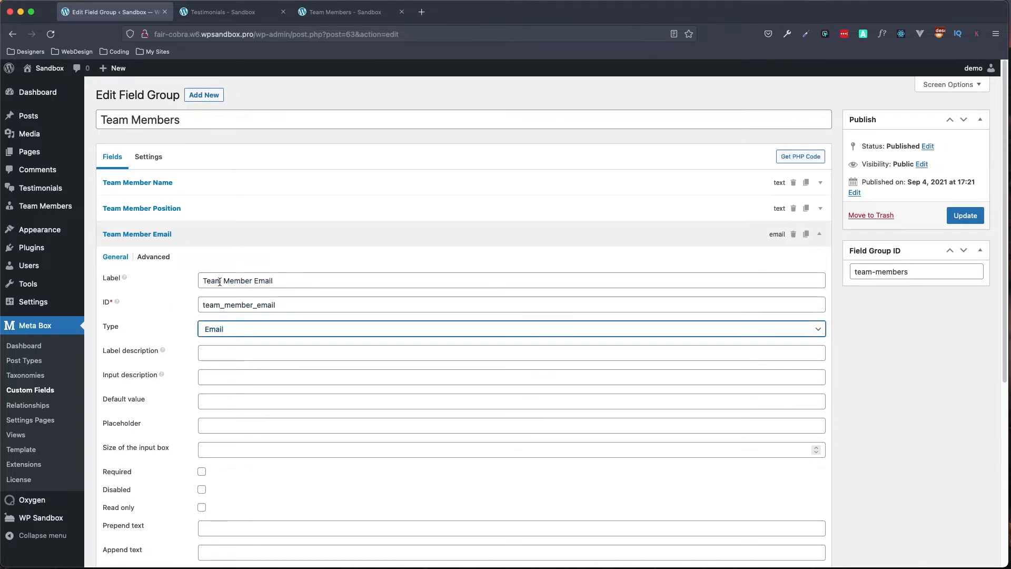
scroll(153, 343, down, 2)
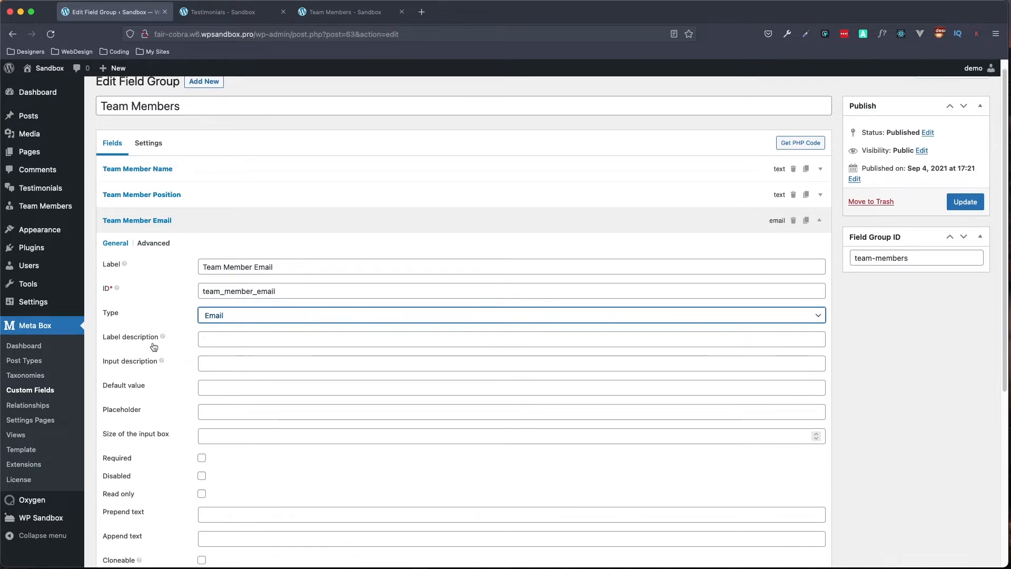
scroll(229, 420, down, 1)
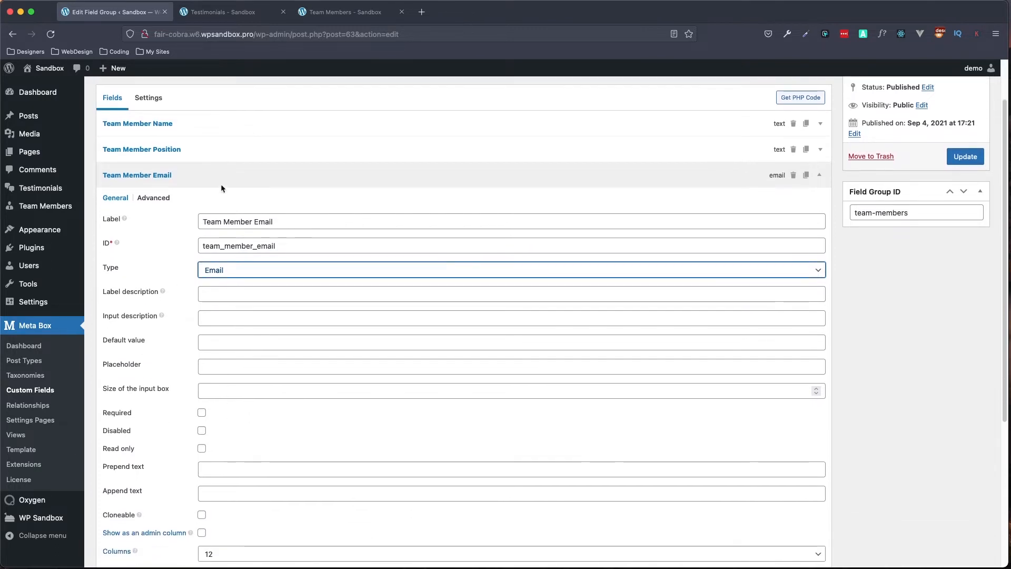
click(223, 176)
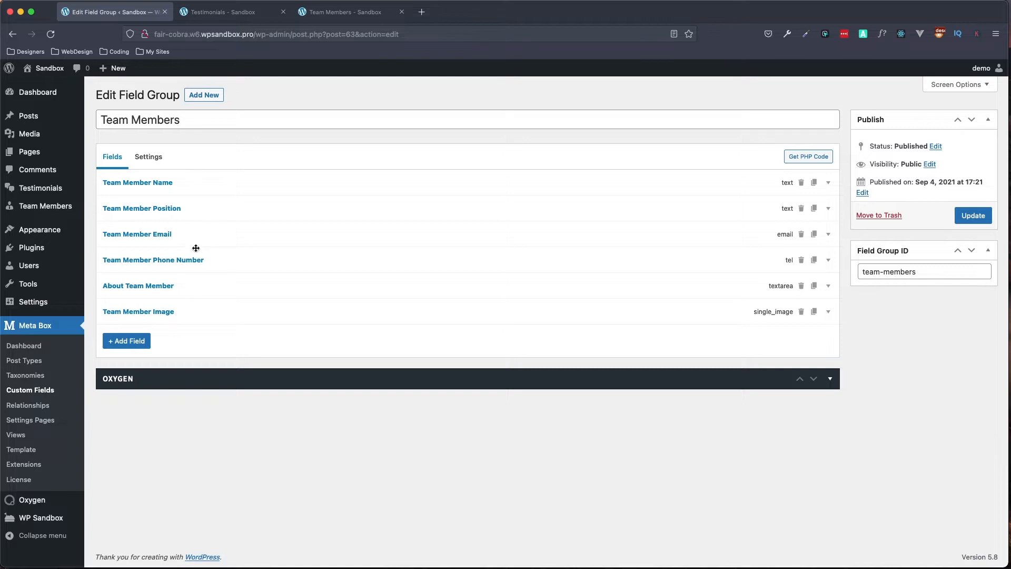
Review the Team Member Phone Number field's general options and type choices, keeping Phone Number as the type, and collapse it.
click(230, 261)
scroll(113, 267, down, 2)
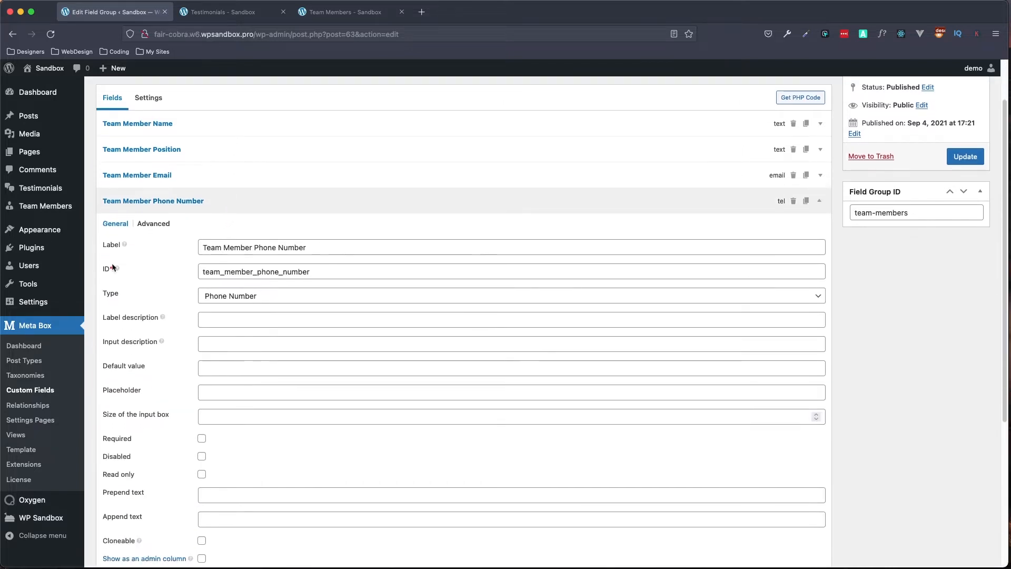
click(275, 298)
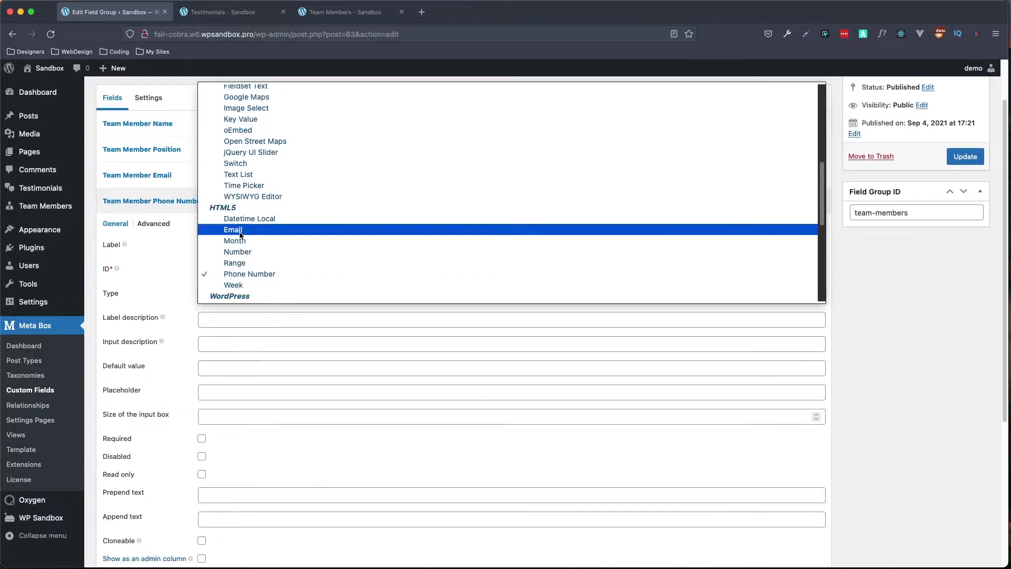
click(282, 275)
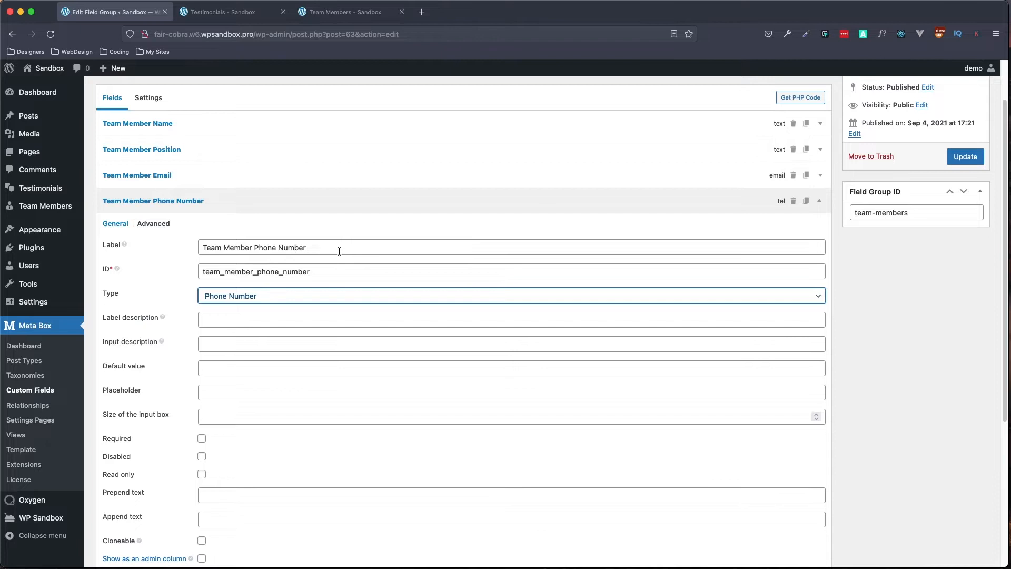
scroll(324, 251, down, 2)
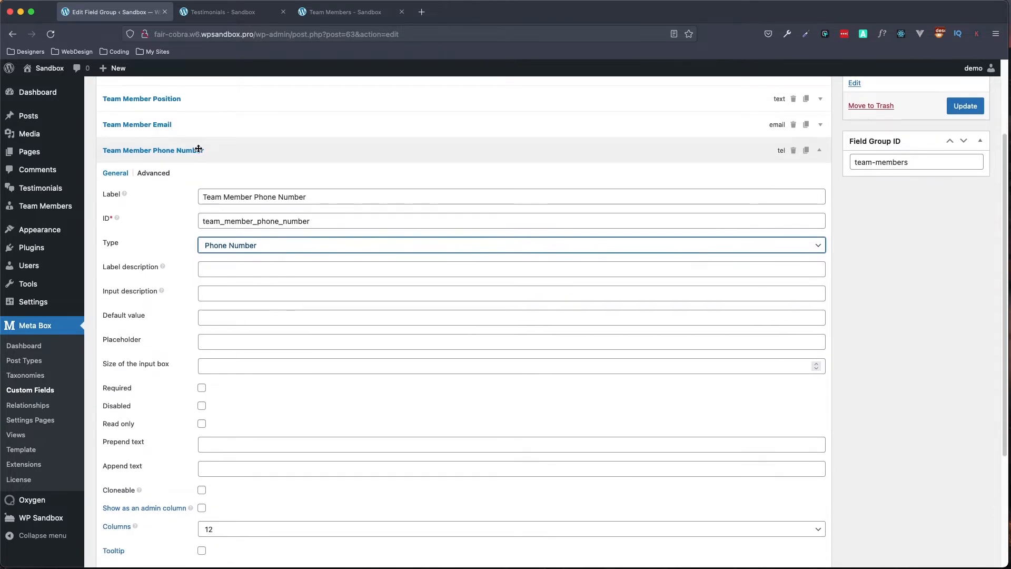
click(230, 151)
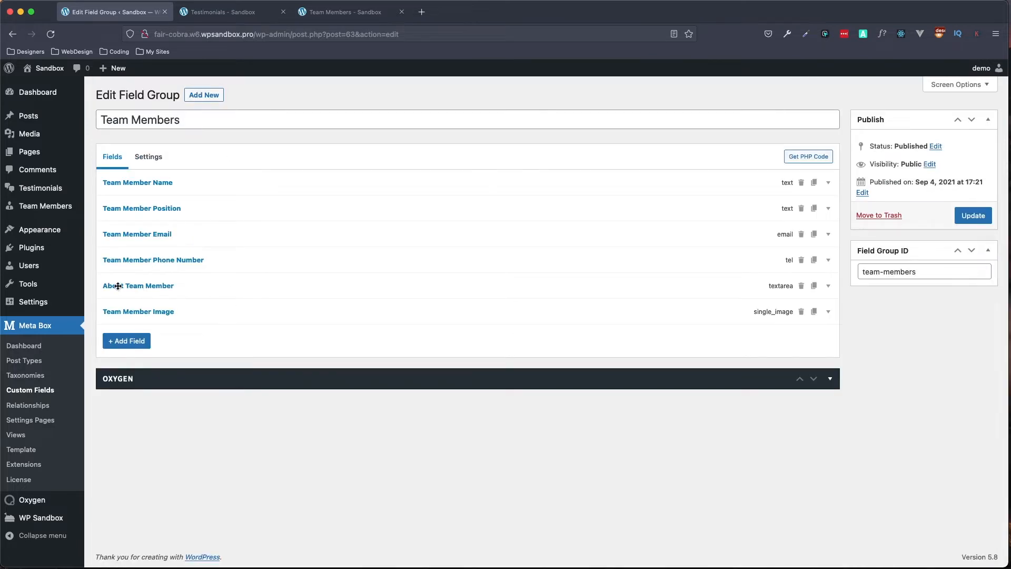
Review the About Team Member field's general options and alternative types such as WYSIWYG Editor, keeping Textarea, and collapse it.
click(238, 290)
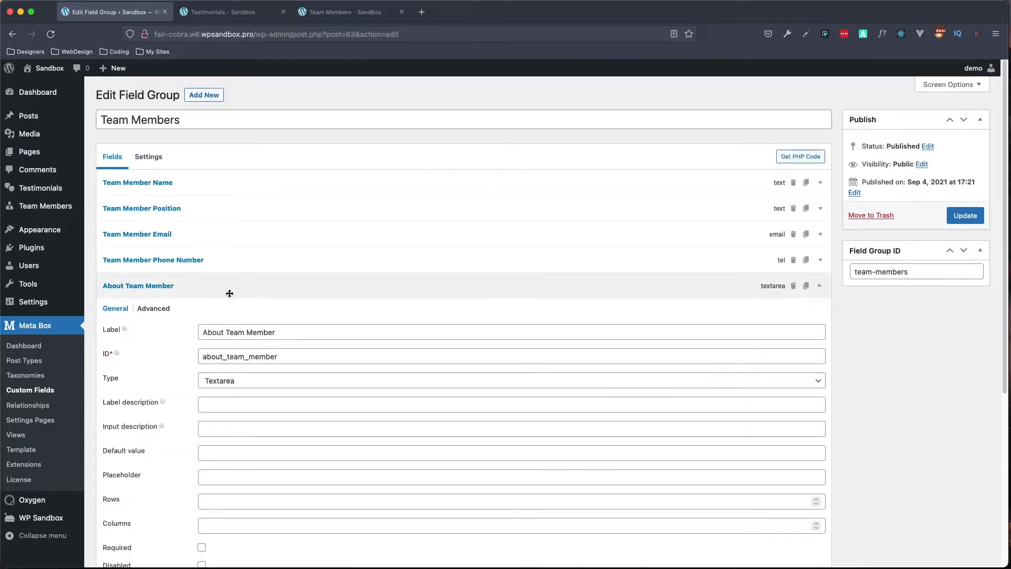
scroll(228, 291, down, 2)
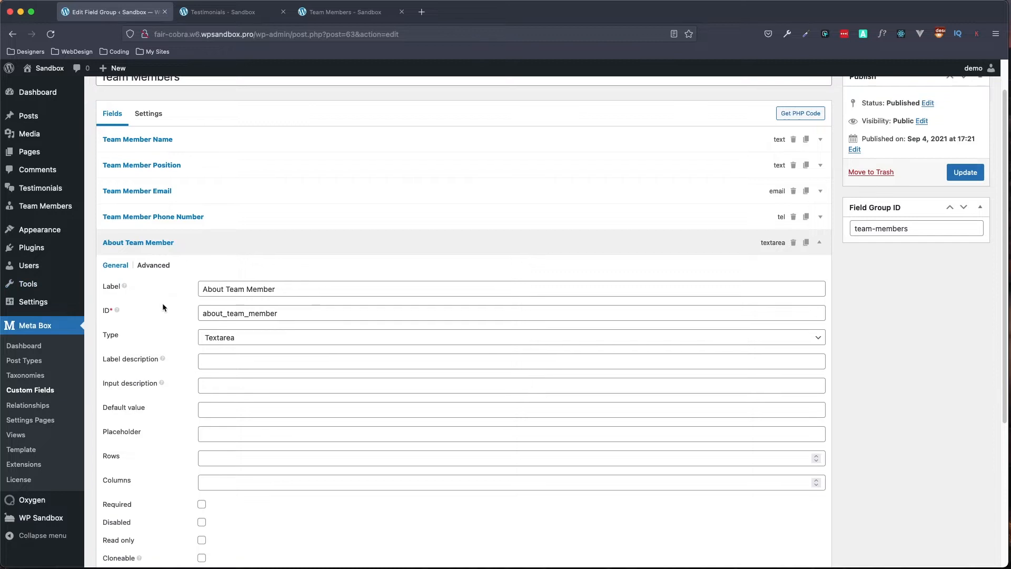
scroll(164, 303, down, 3)
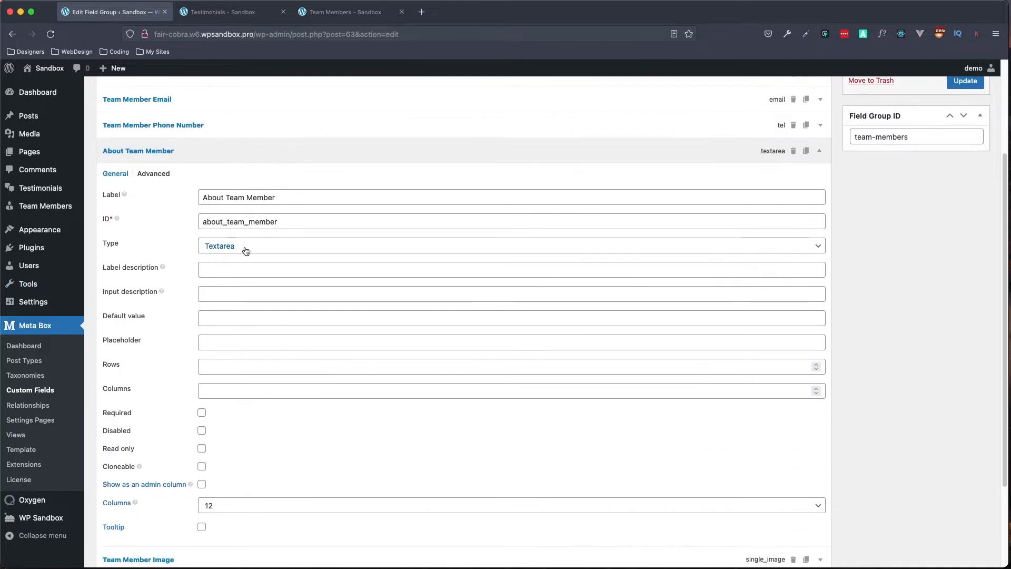
click(246, 248)
scroll(302, 298, down, 5)
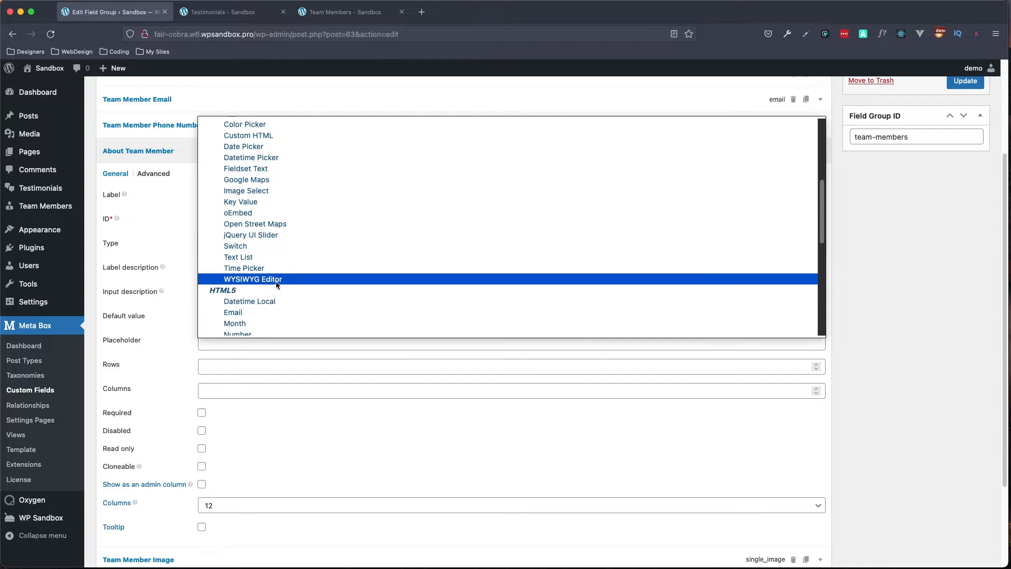
scroll(276, 284, up, 1)
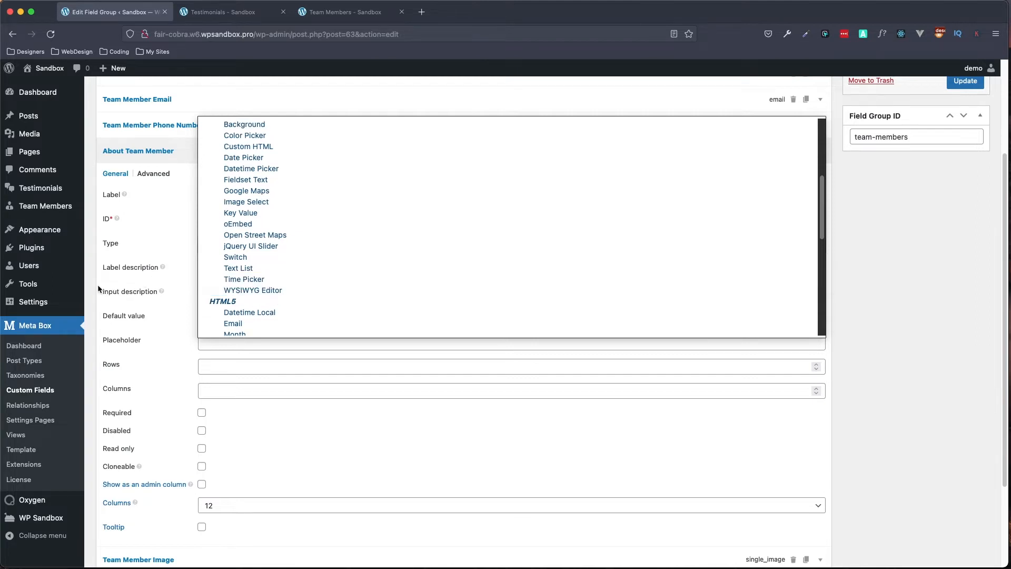
scroll(194, 282, up, 2)
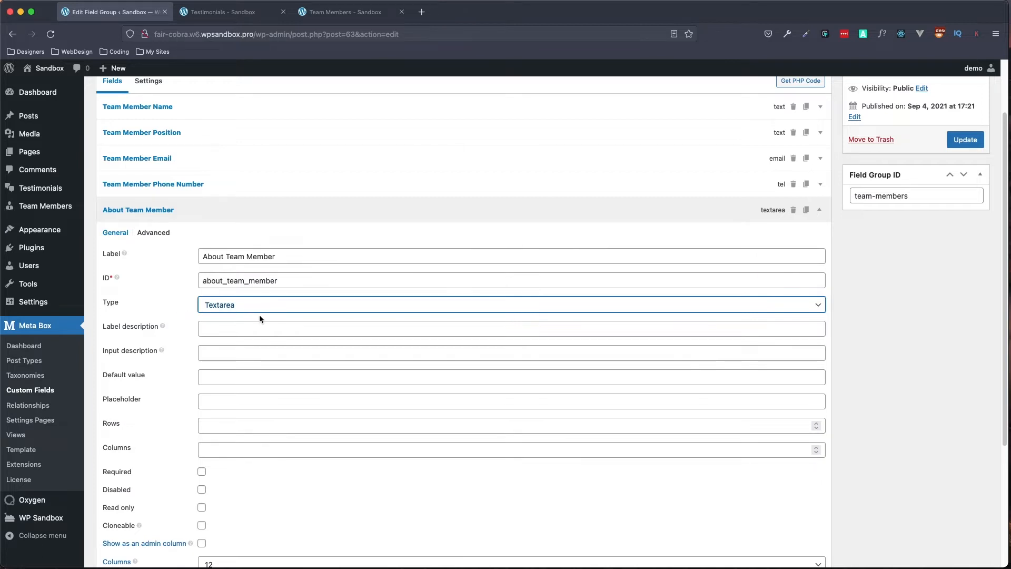
scroll(250, 316, down, 2)
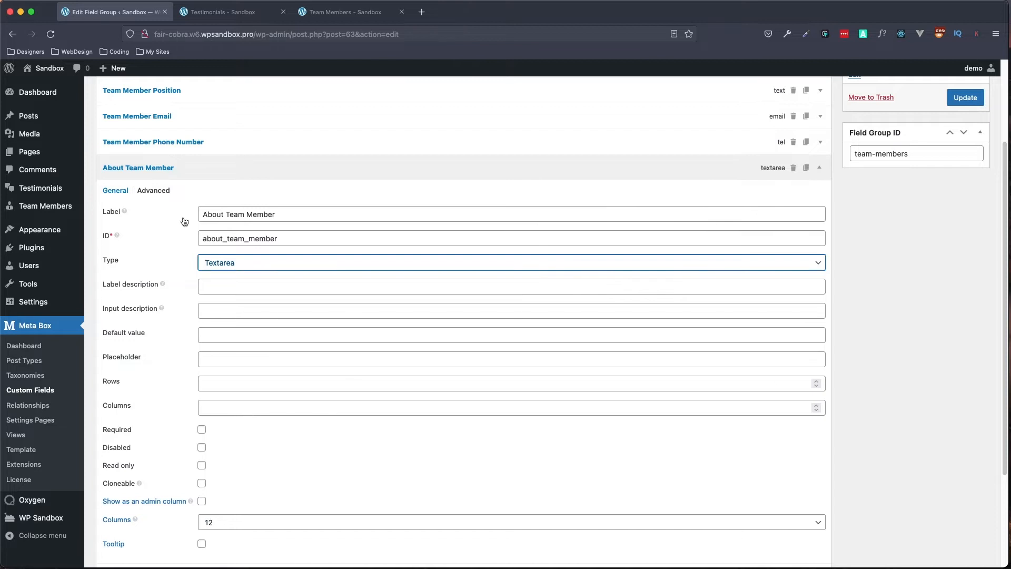
click(209, 170)
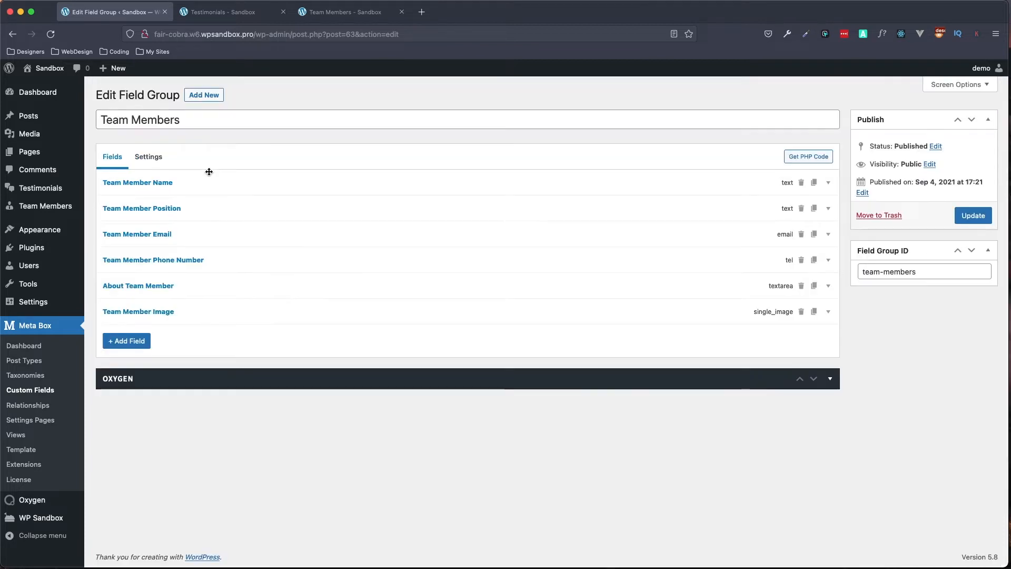
Review the Team Member Image field's general options and upload types, keeping Single Image as the type, and collapse it.
click(231, 313)
scroll(231, 313, down, 3)
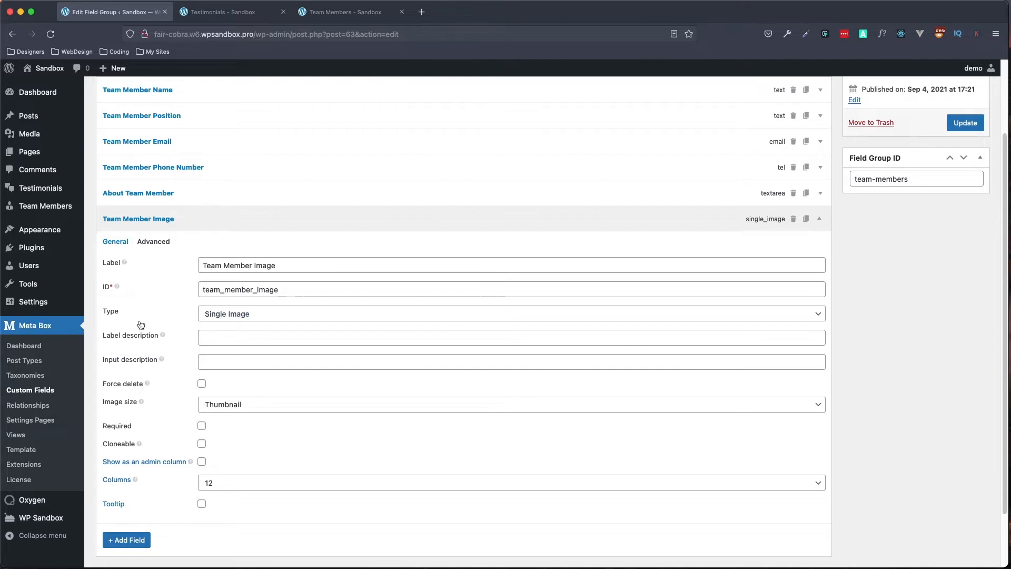
click(279, 318)
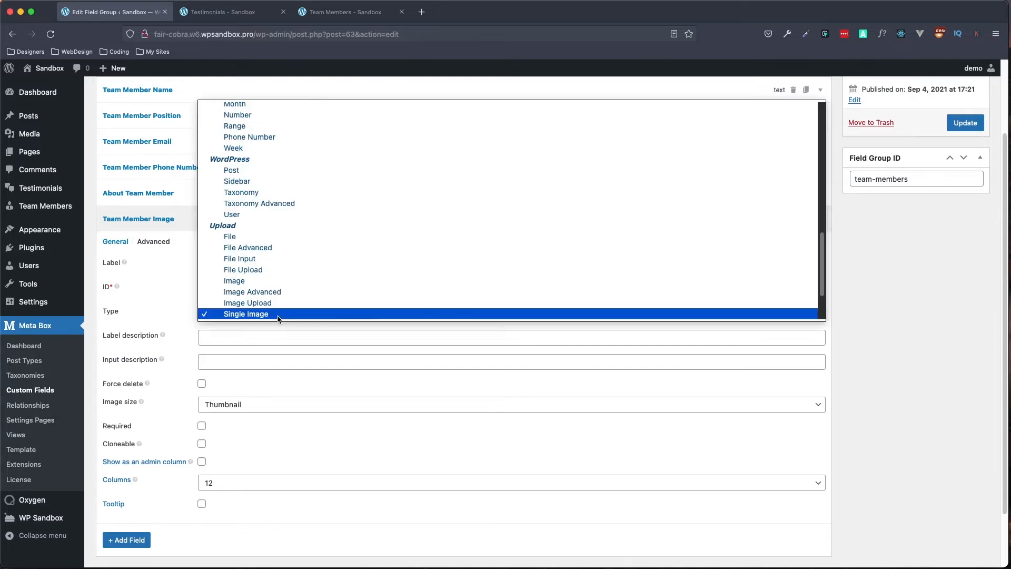
scroll(308, 268, down, 2)
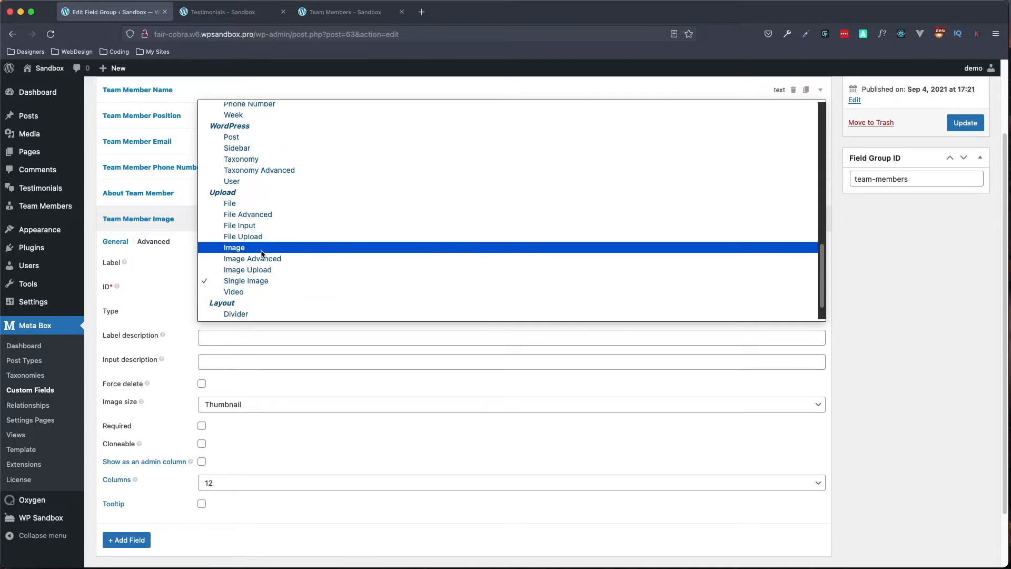
click(279, 284)
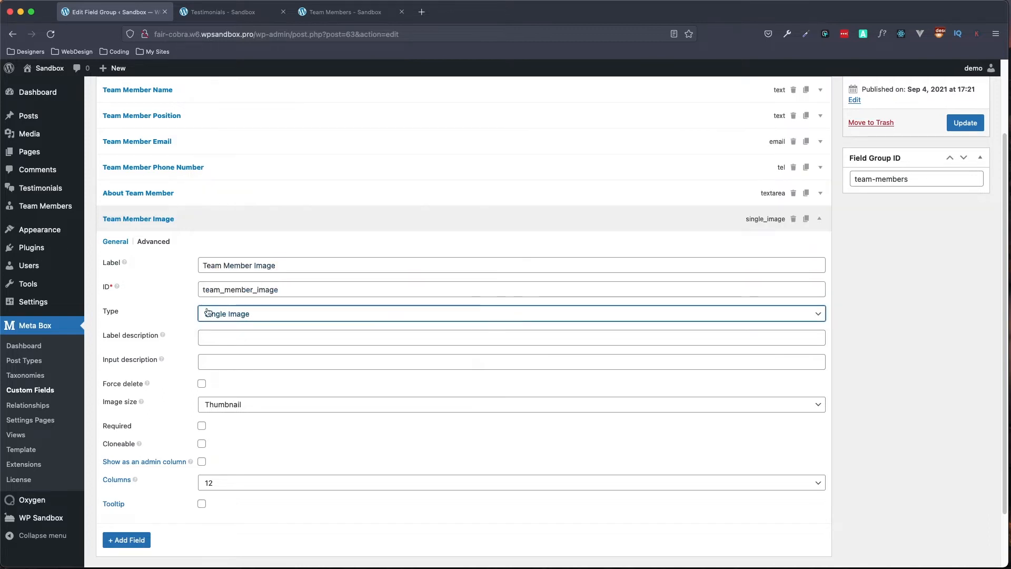
scroll(137, 420, down, 1)
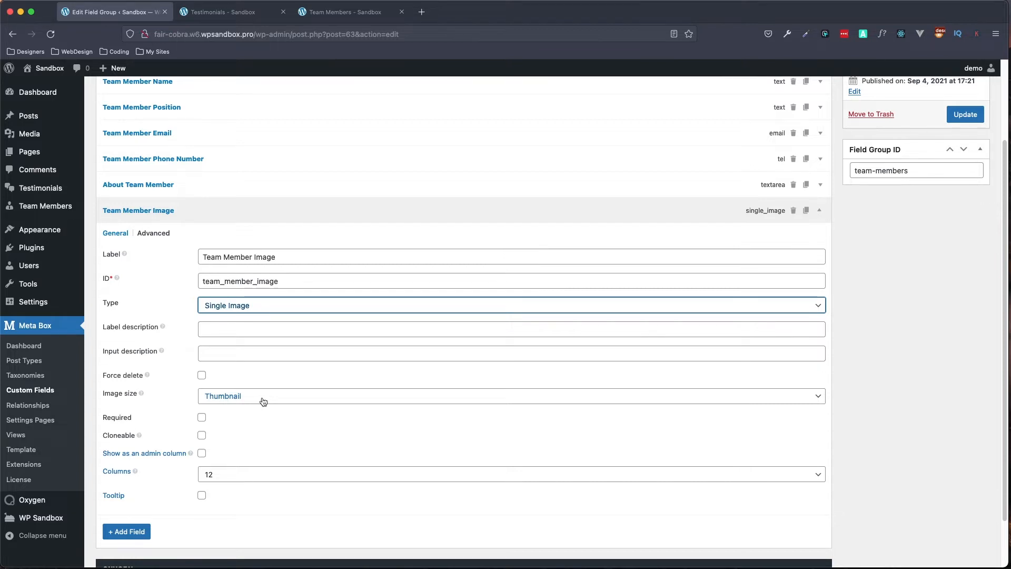
scroll(263, 402, down, 2)
click(201, 187)
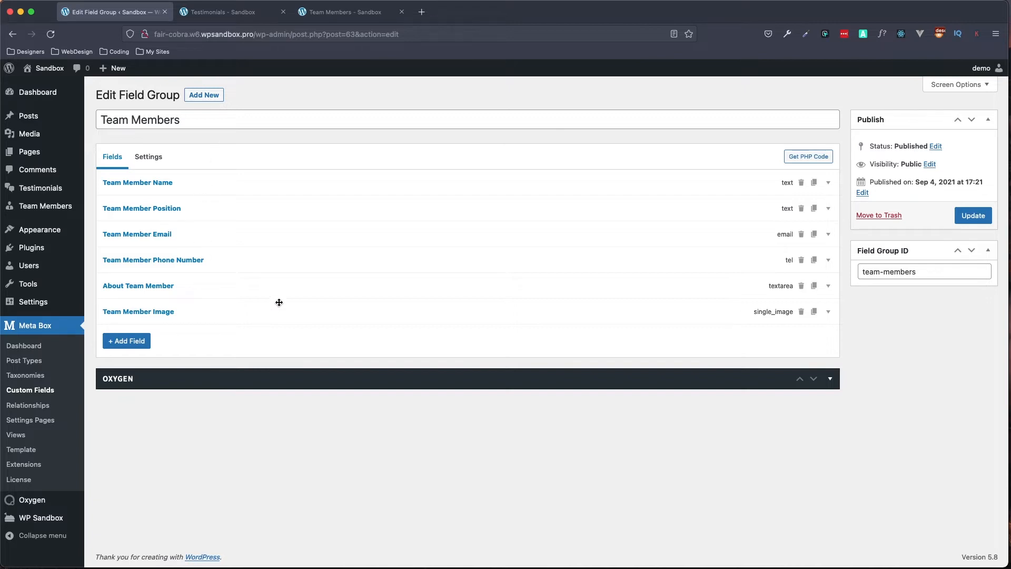
Browse the field types available for a new field without adding one, and save the Team Members field group.
click(131, 341)
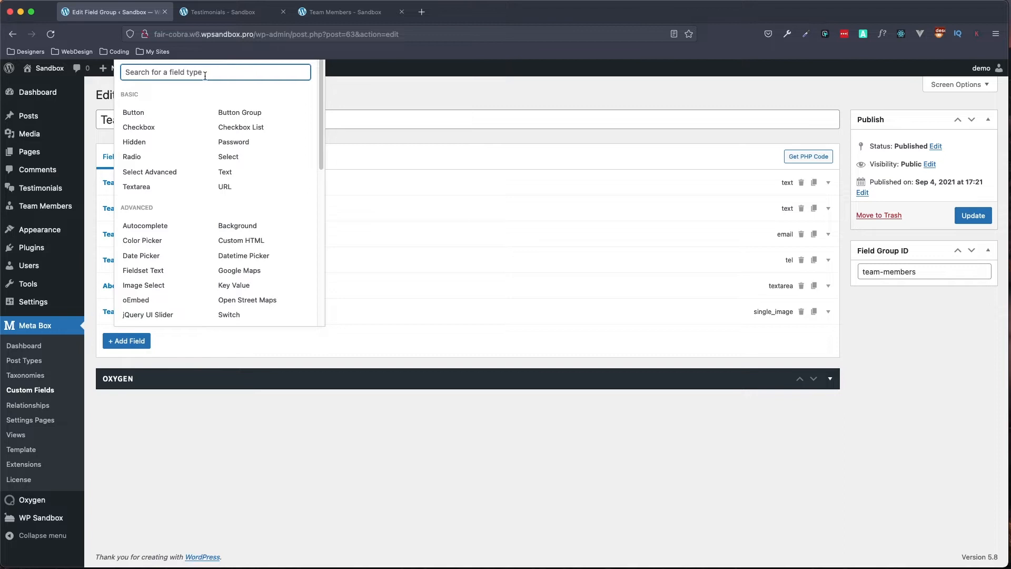
mouse_move(320, 148)
mouse_down()
mouse_move(321, 308)
mouse_move(317, 144)
mouse_up()
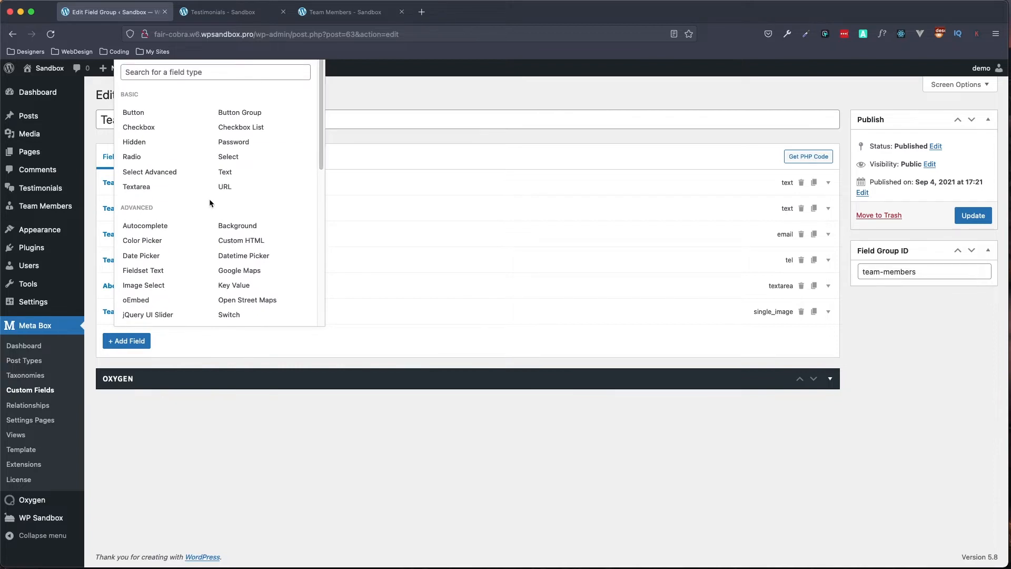
click(217, 349)
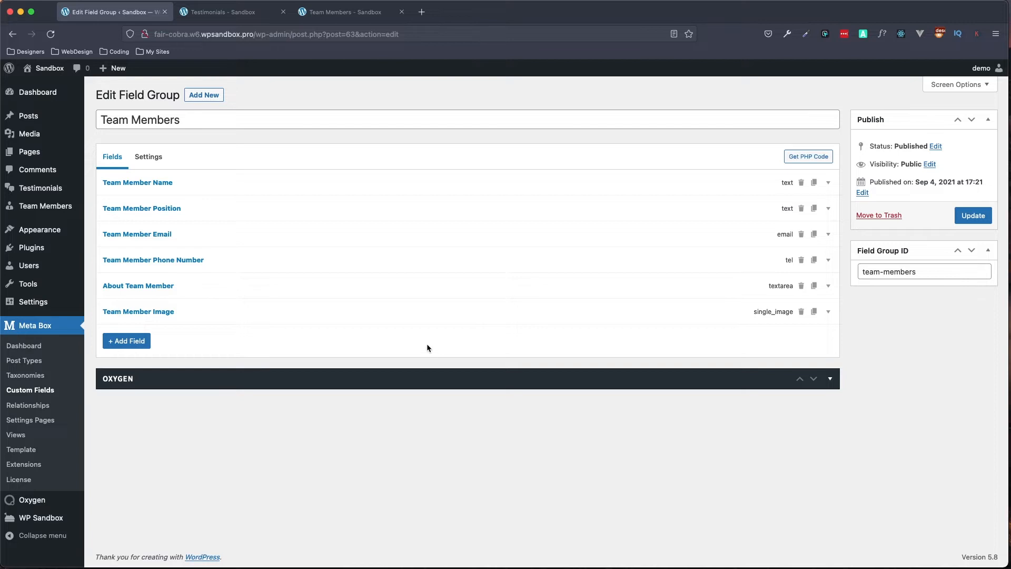
click(967, 217)
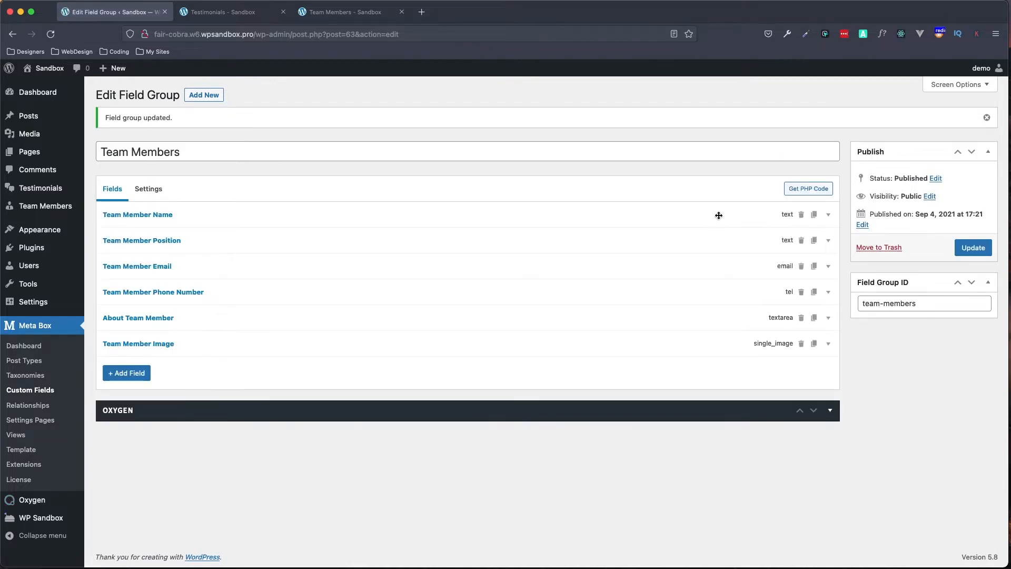
Open the Testimonials field group, review its location and display settings, and return to its list of fields.
click(37, 390)
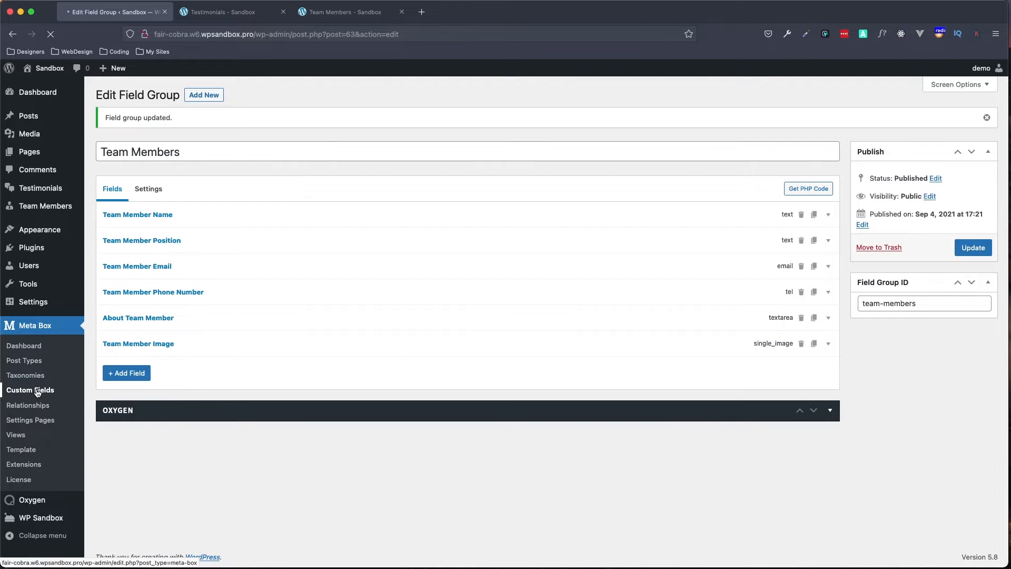
click(145, 207)
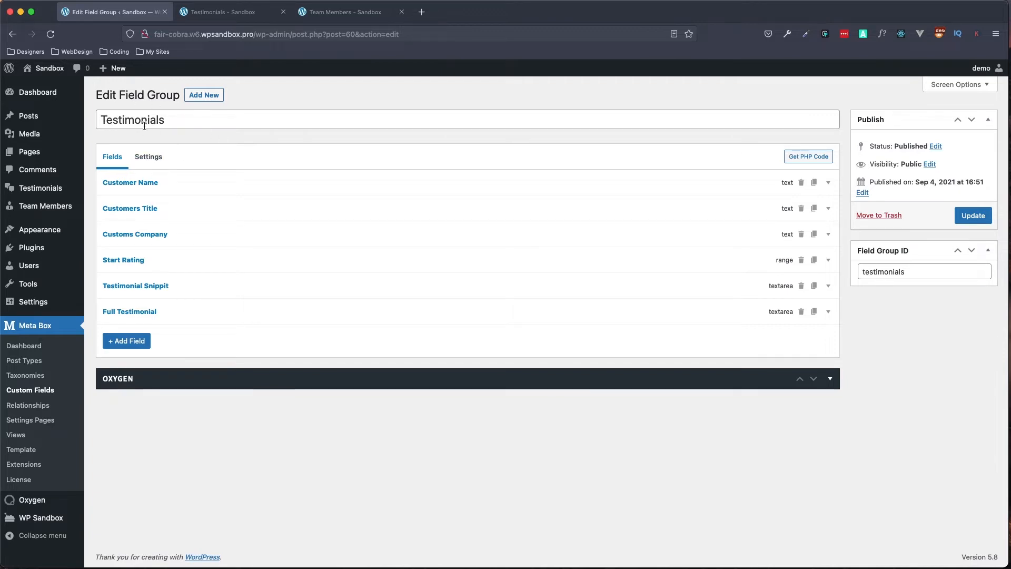
click(153, 165)
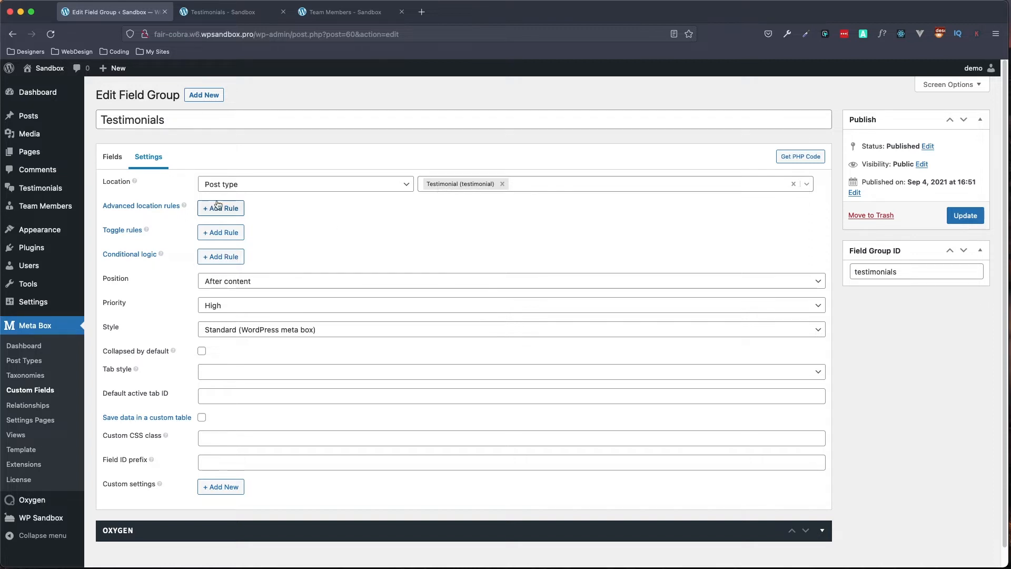
click(110, 160)
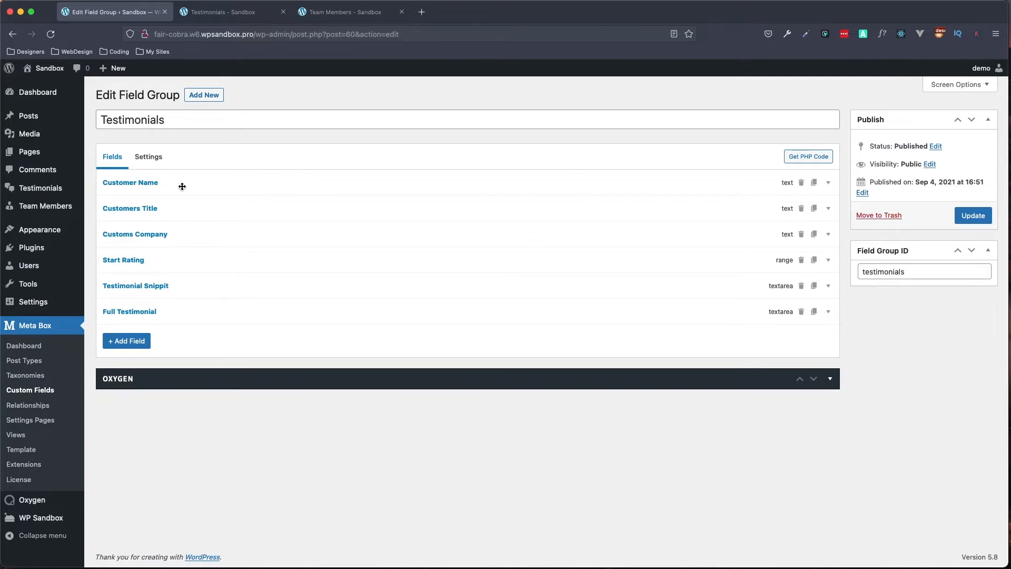
Review the label, ID and type of the Customer Name, Customers Title and Customs Company fields, collapsing each one.
click(222, 187)
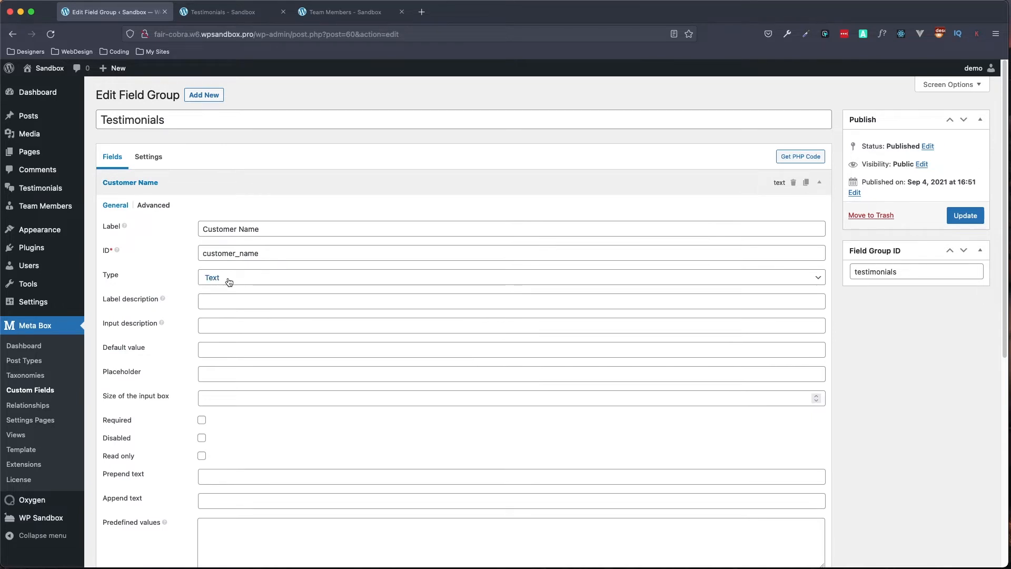
click(209, 191)
click(209, 205)
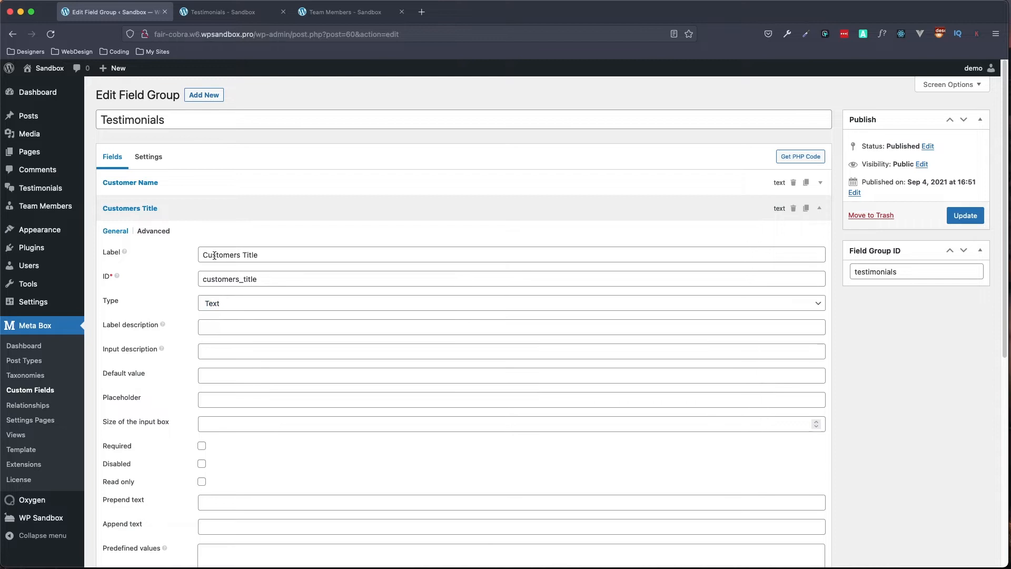
click(230, 208)
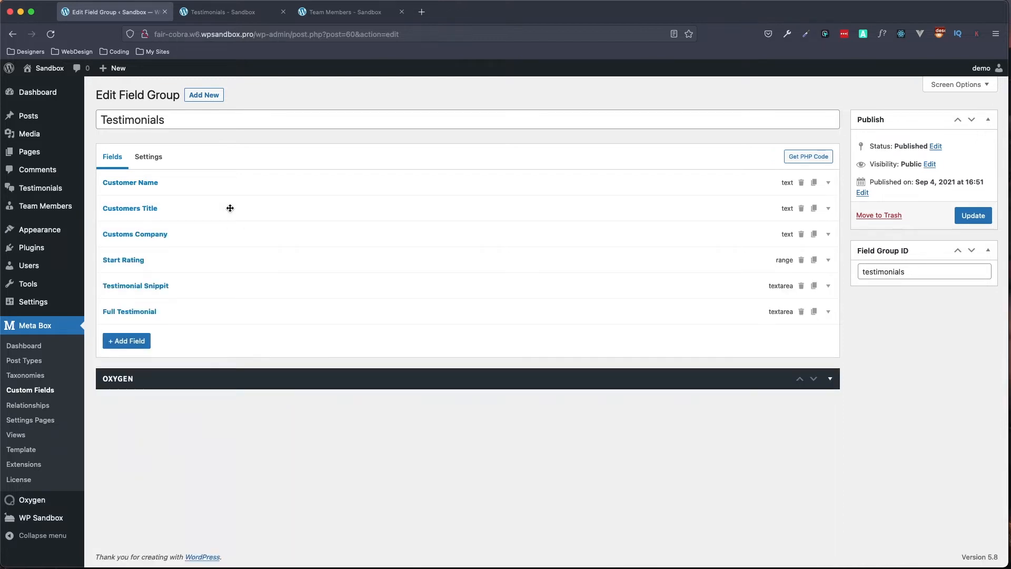
click(208, 237)
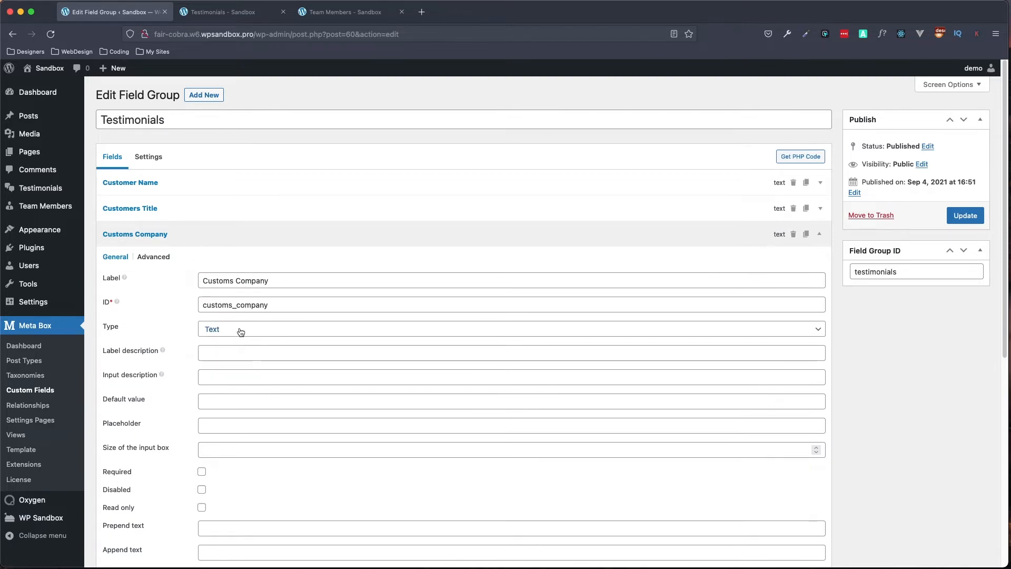
click(212, 235)
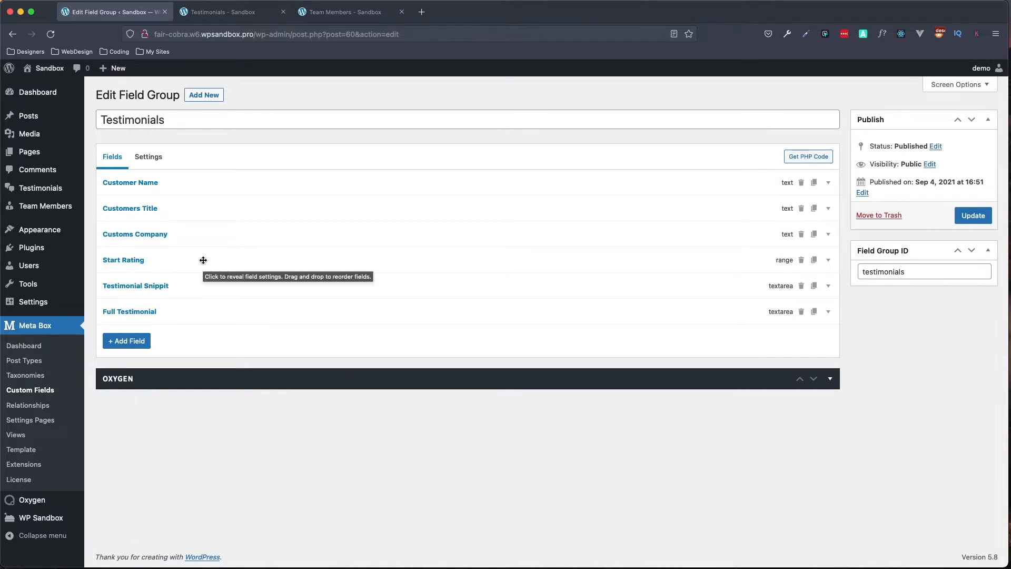
Review the Start Rating field's label, ID and available field types, keeping Range as the type.
click(204, 261)
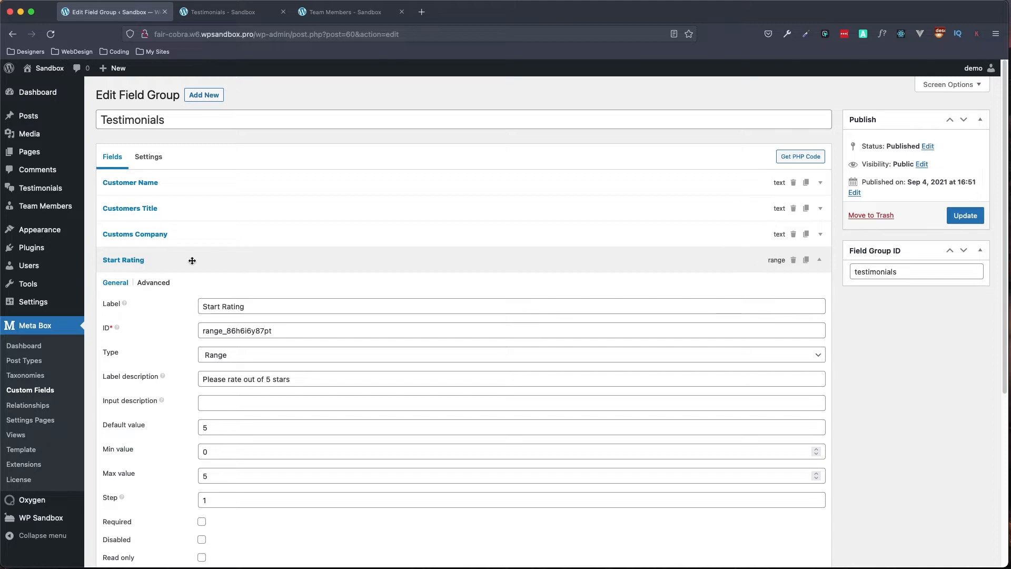
scroll(190, 262, down, 2)
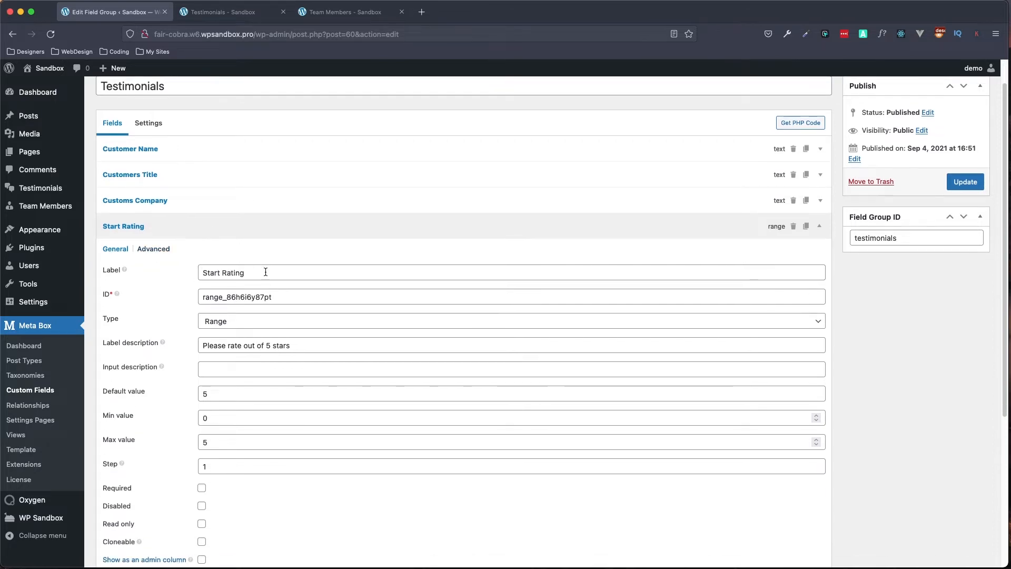
scroll(237, 277, down, 2)
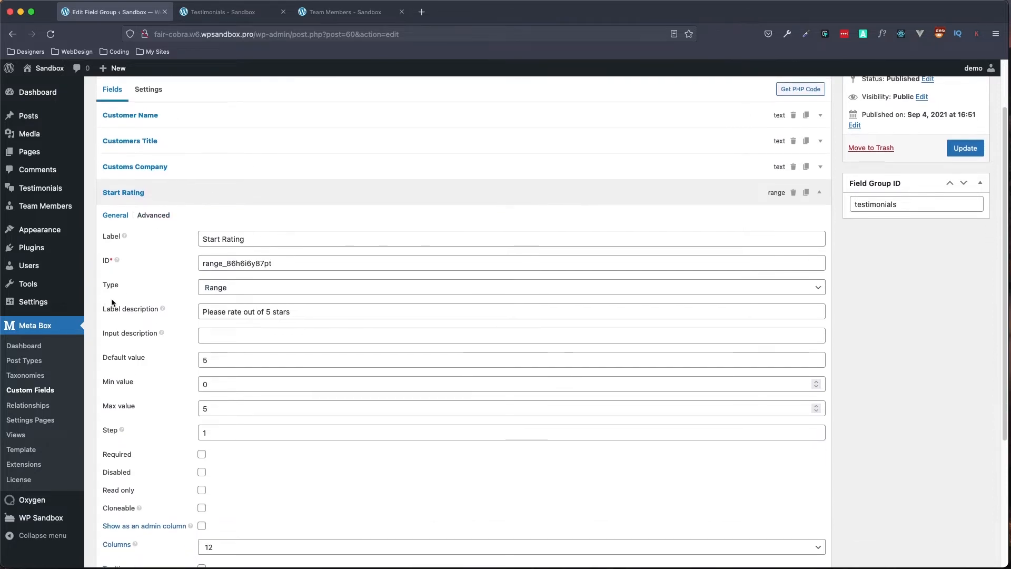
click(251, 289)
scroll(337, 232, down, 2)
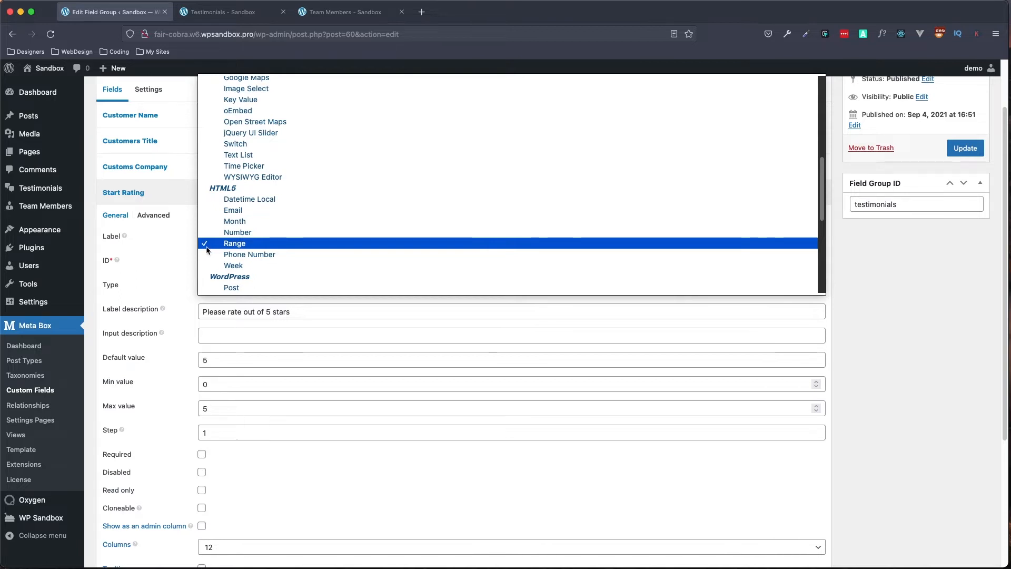
click(260, 249)
scroll(298, 278, down, 2)
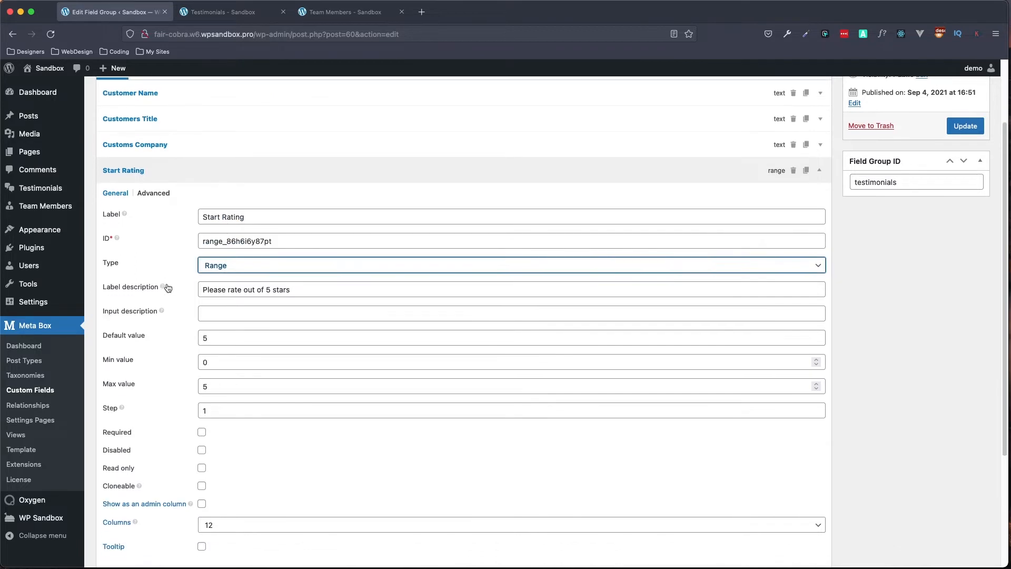
Review the Start Rating field's label description, default, minimum, maximum and step values, and collapse the field.
drag(309, 278, 196, 279)
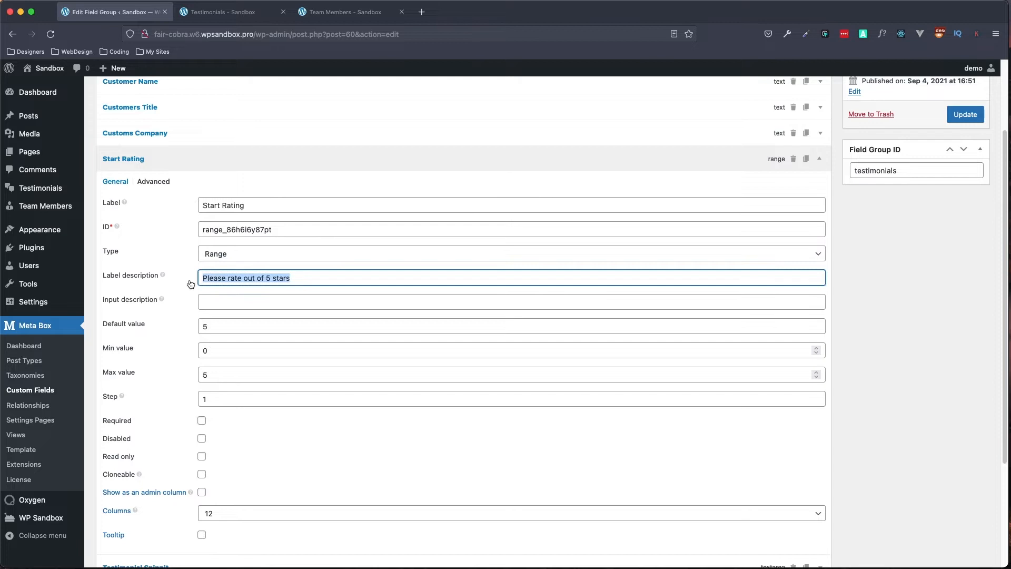
click(320, 277)
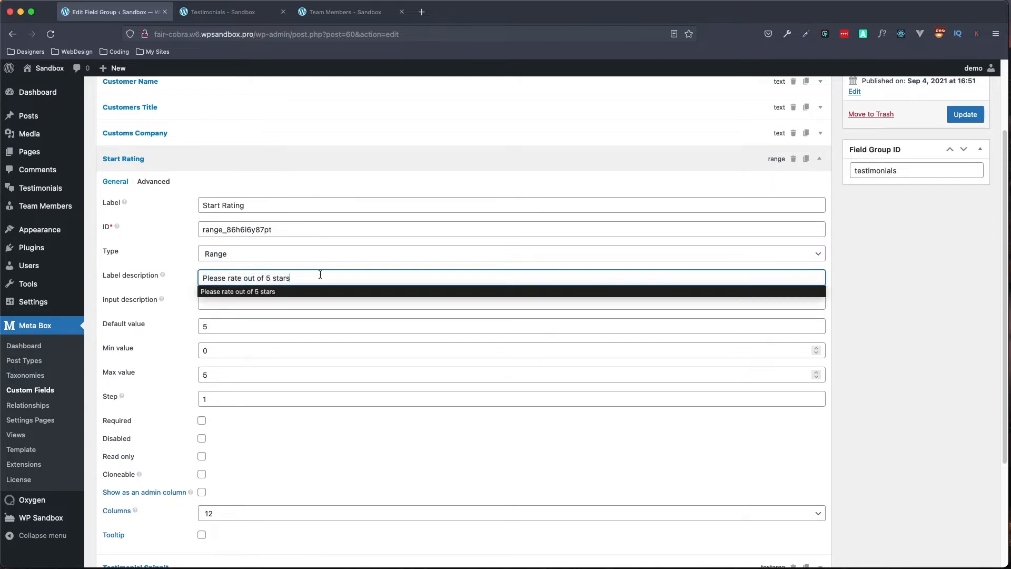
click(175, 310)
scroll(230, 271, down, 2)
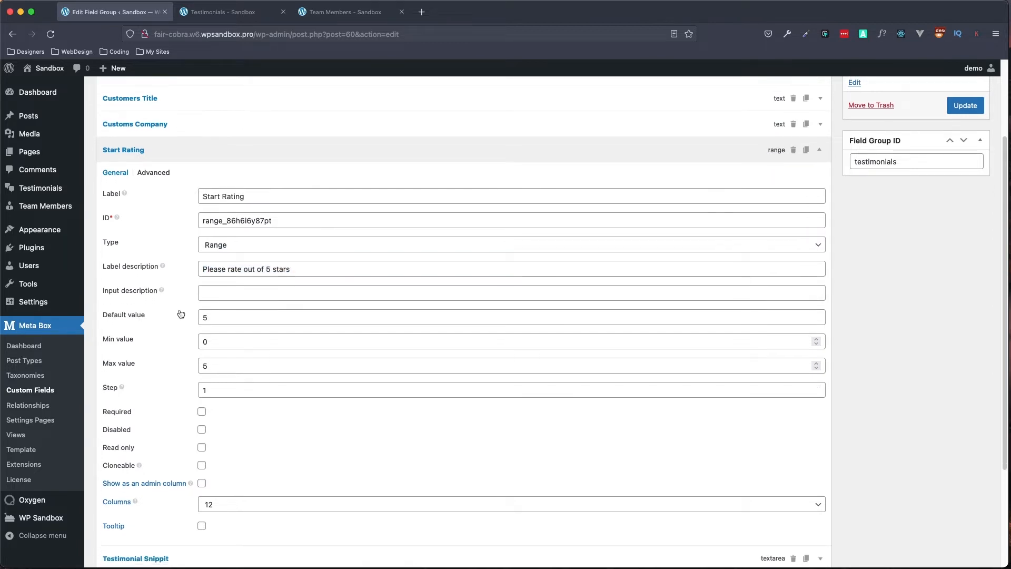
drag(212, 295, 198, 297)
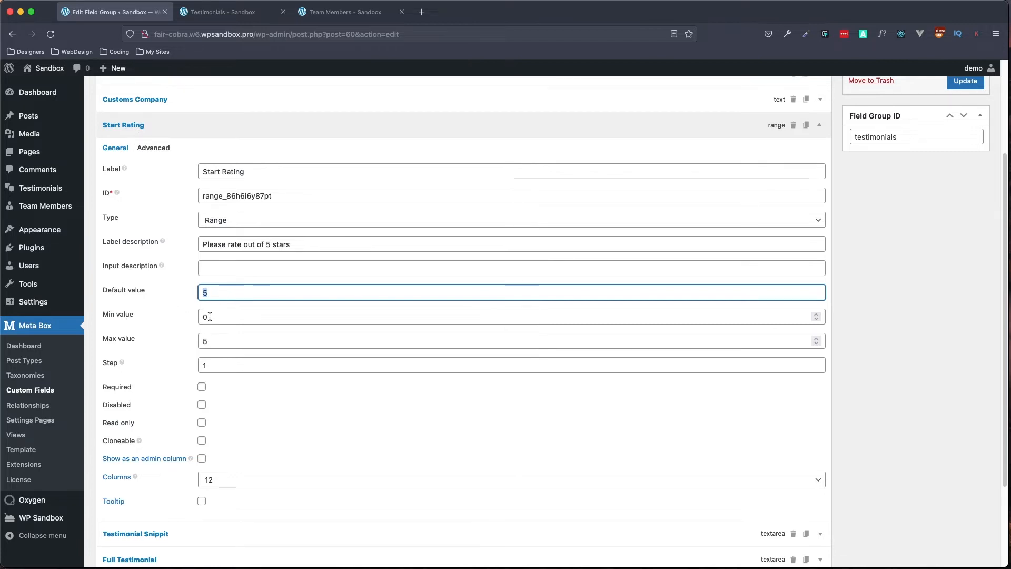
key(Tab)
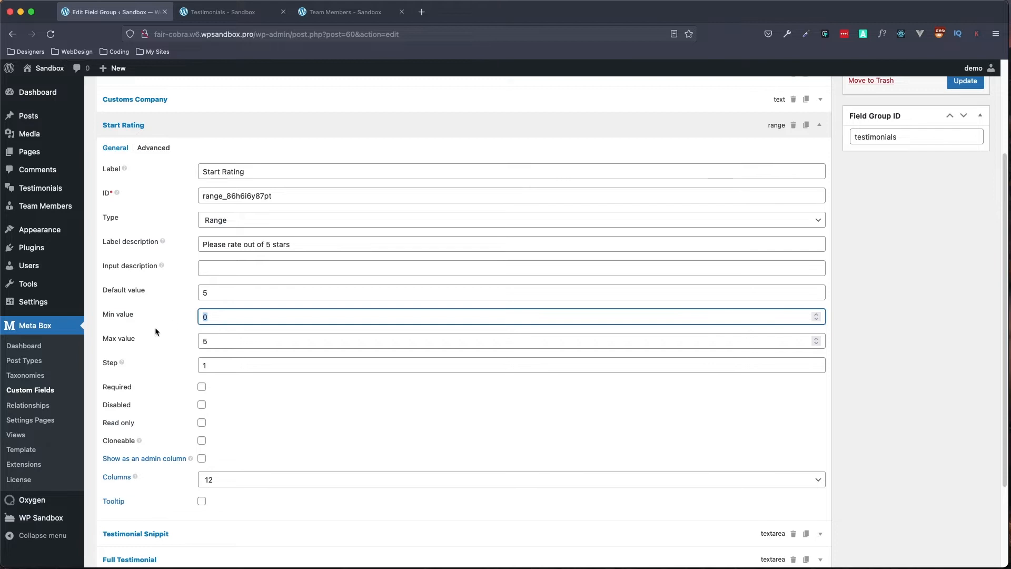
key(Tab)
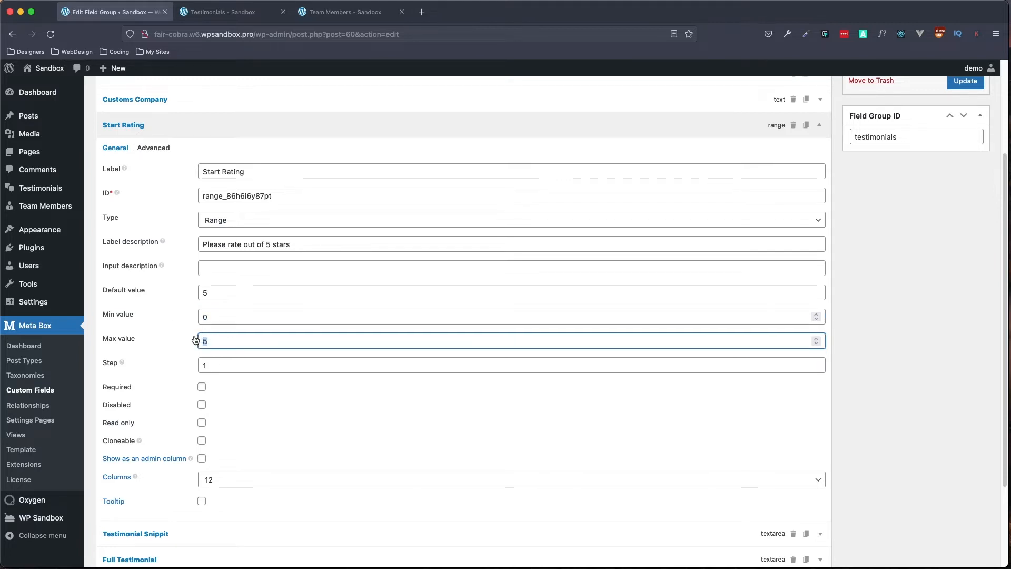
key(Tab)
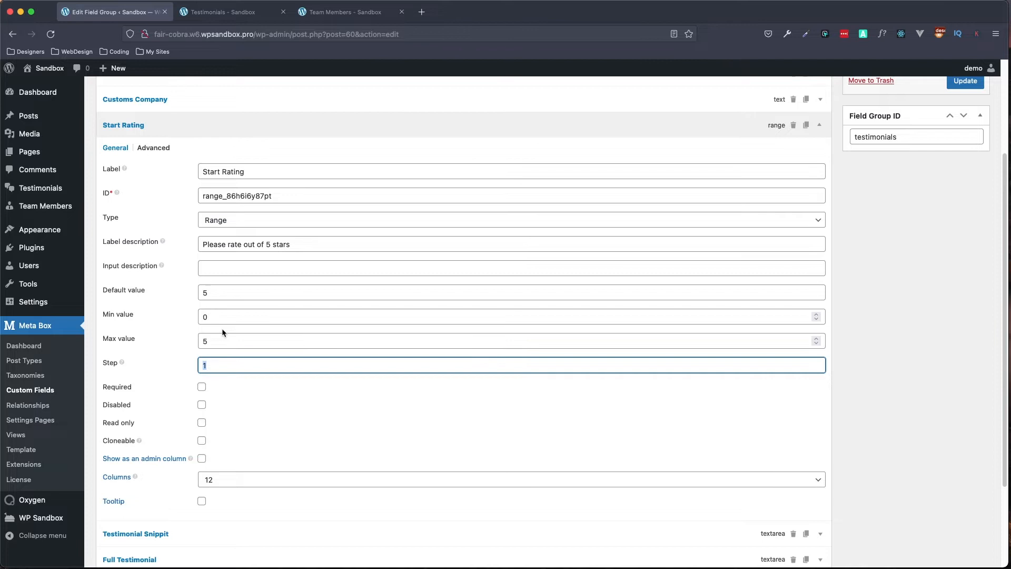
scroll(227, 350, down, 1)
scroll(247, 389, down, 1)
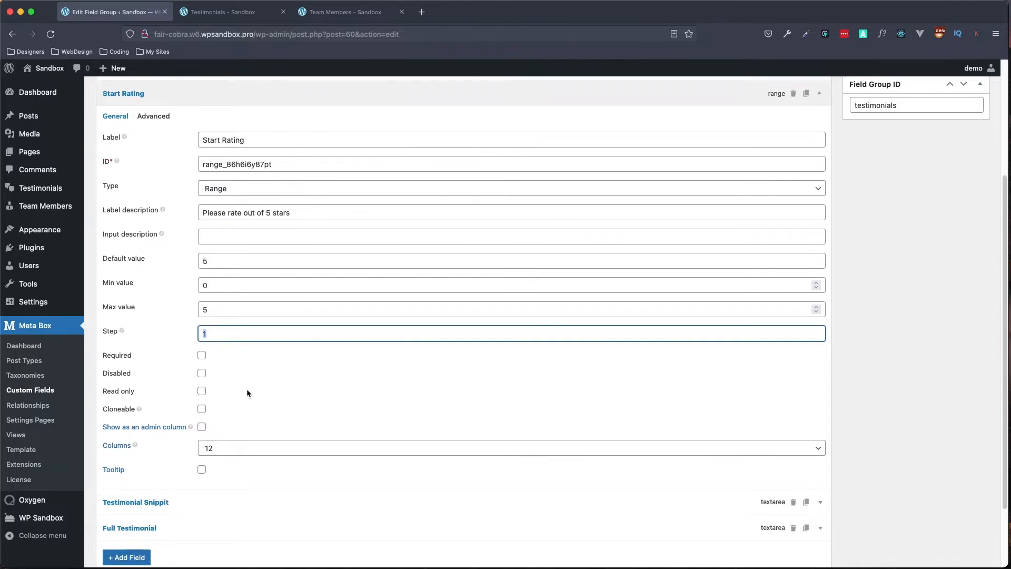
scroll(241, 290, up, 1)
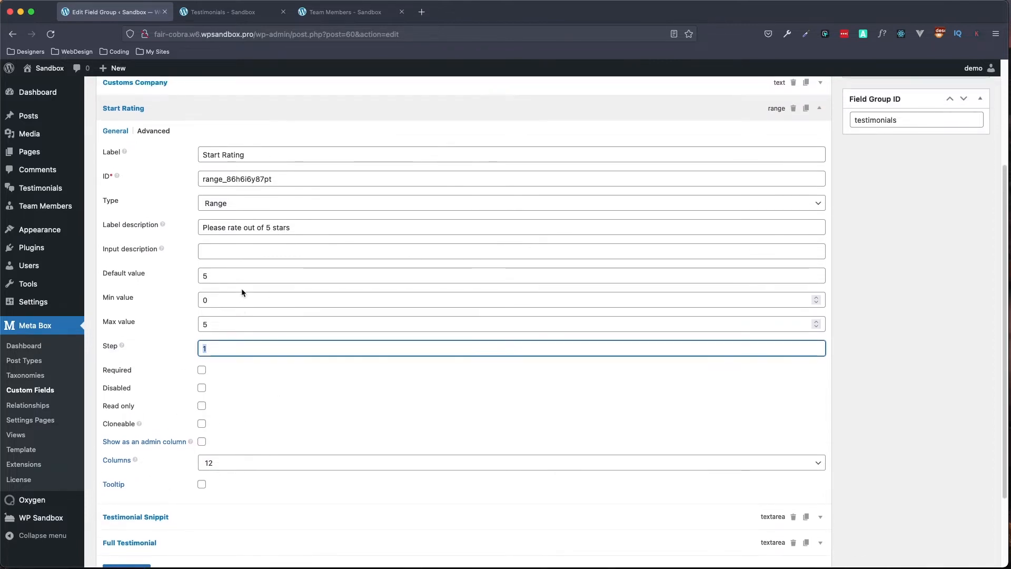
click(192, 113)
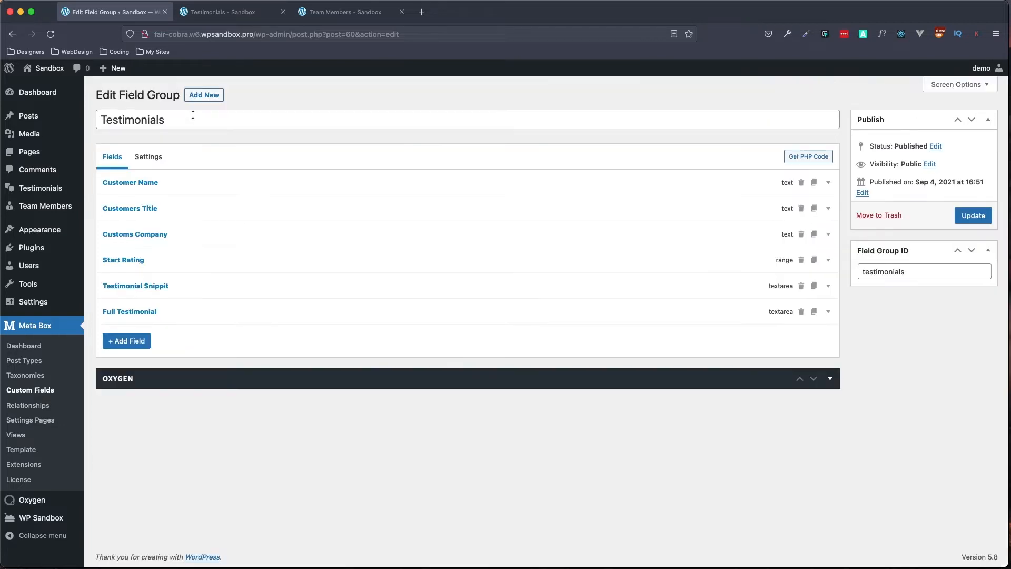
Review the label, ID and type of the Testimonial Snippit and Full Testimonial fields, collapsing each one.
click(193, 292)
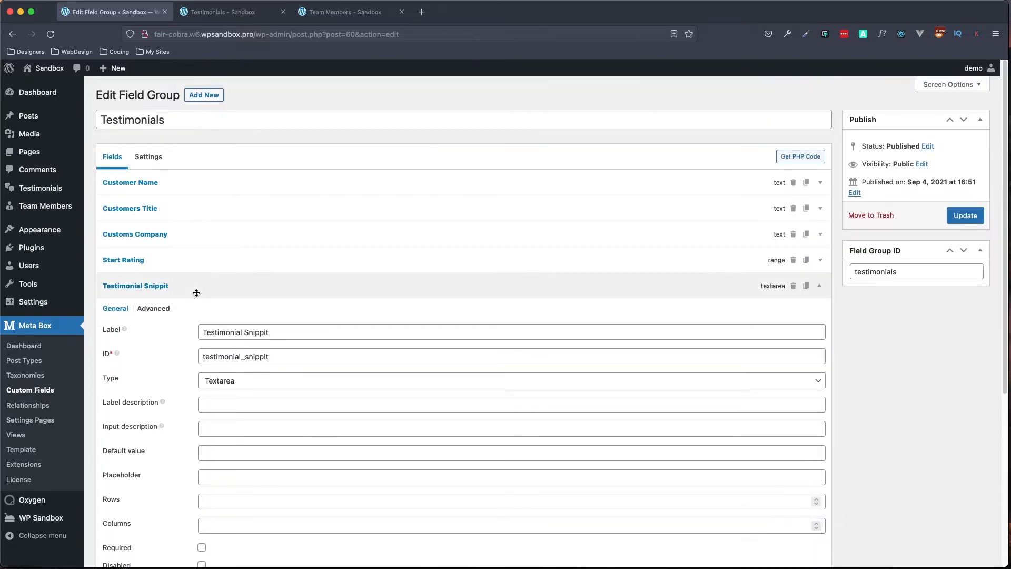
scroll(255, 377, down, 1)
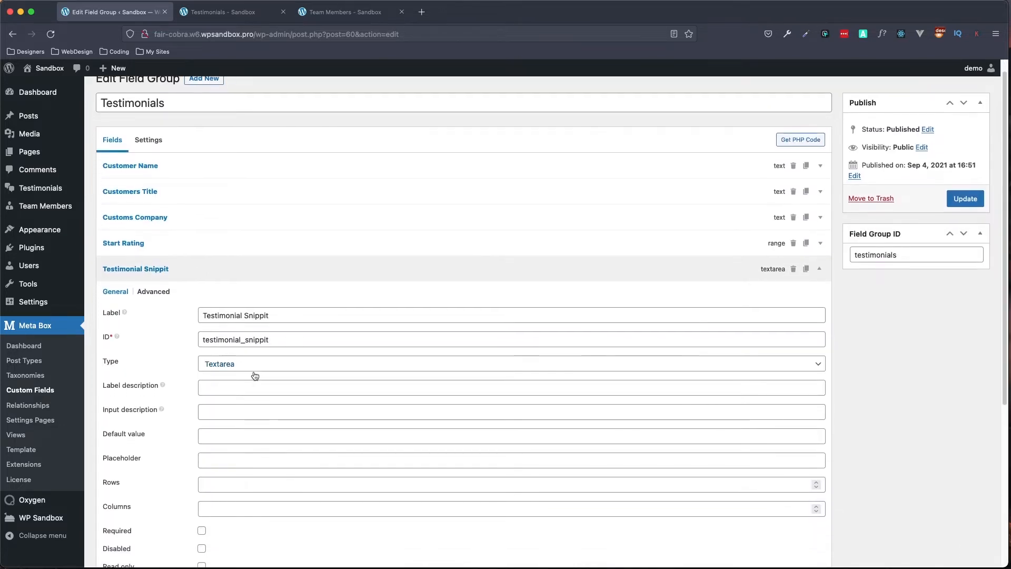
scroll(138, 353, down, 5)
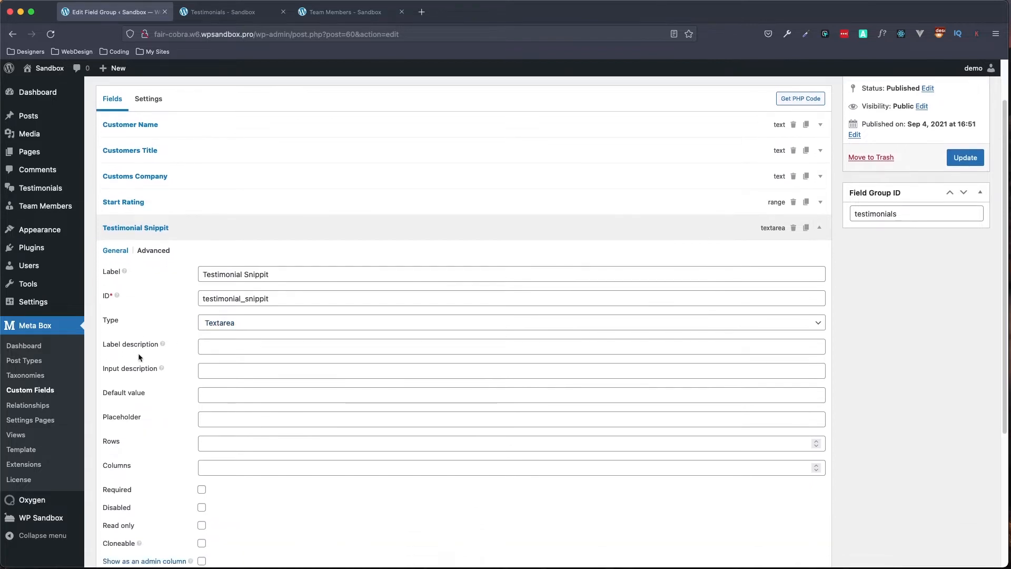
click(227, 141)
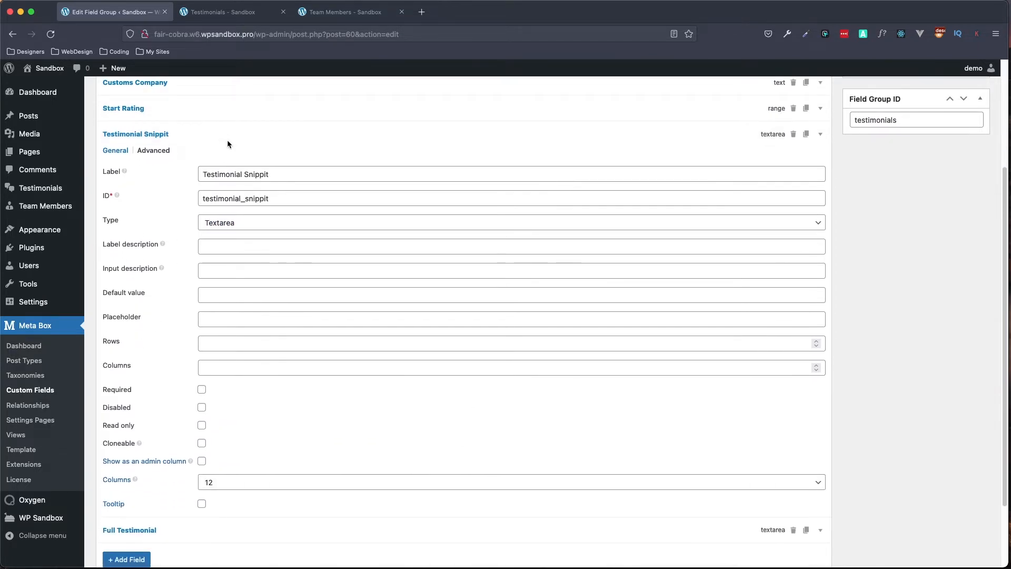
click(198, 315)
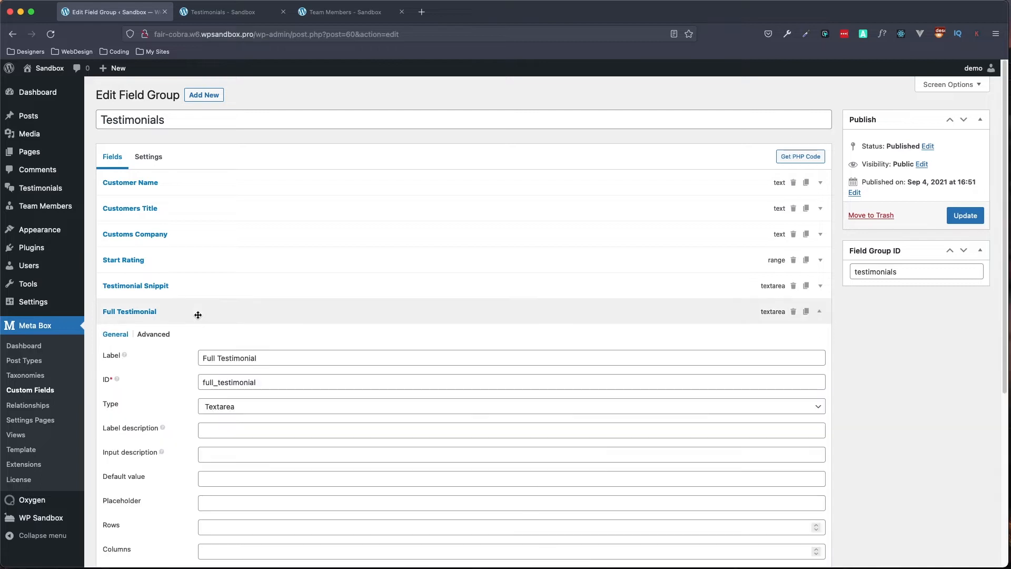
scroll(199, 337, down, 1)
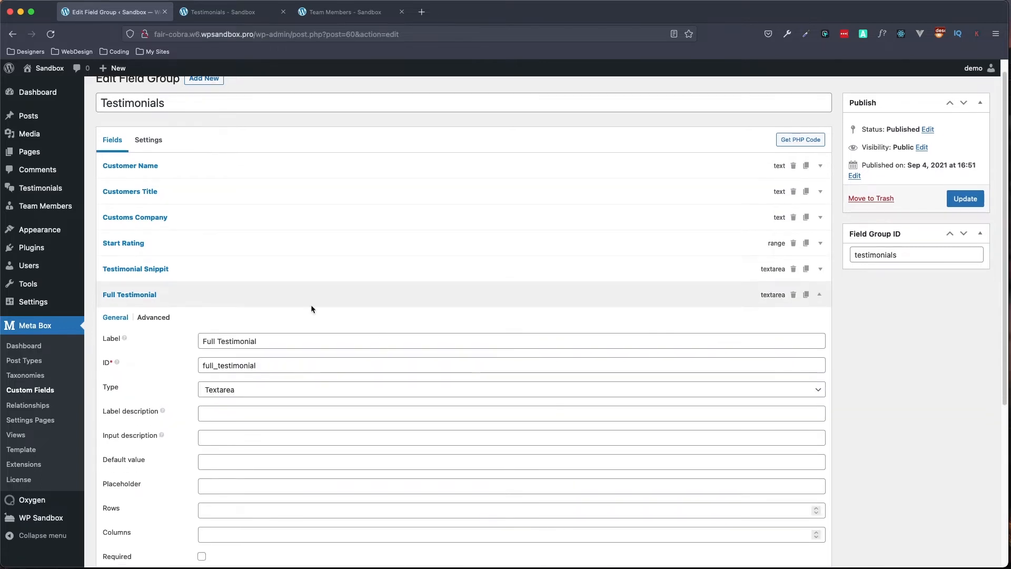
click(209, 297)
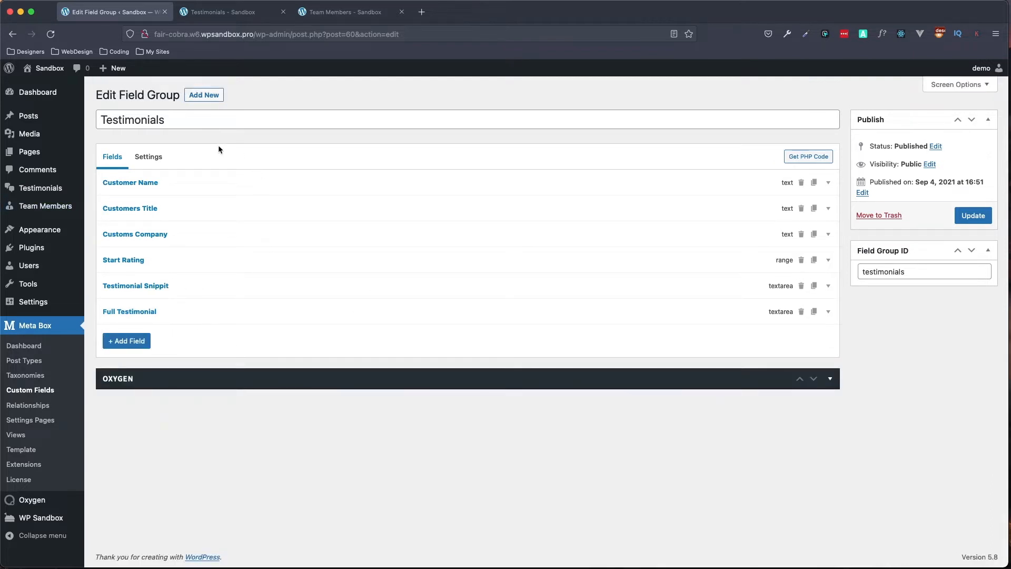
Browse the available field types without adding a field, and save the Testimonials field group.
click(134, 344)
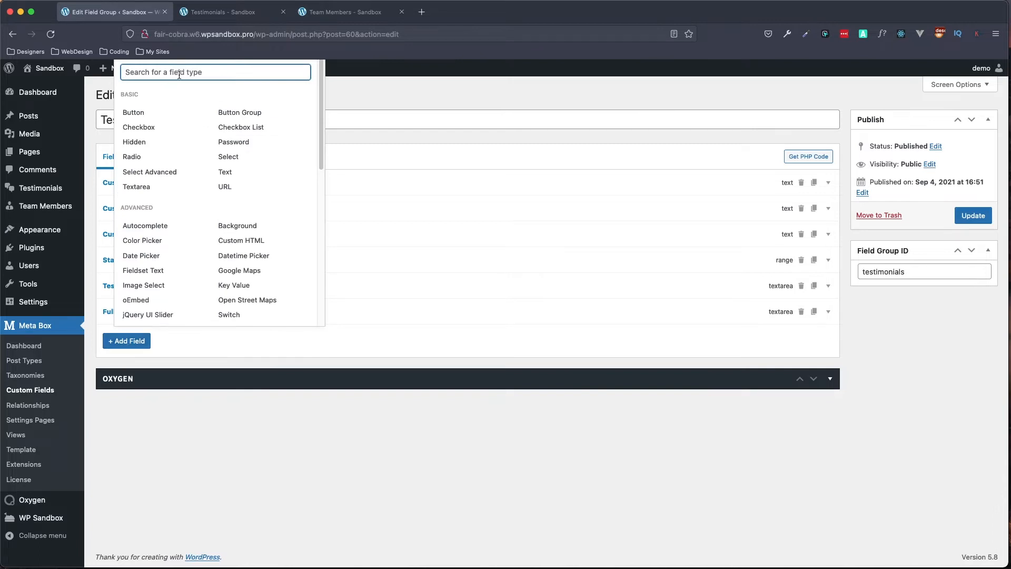
scroll(173, 150, down, 3)
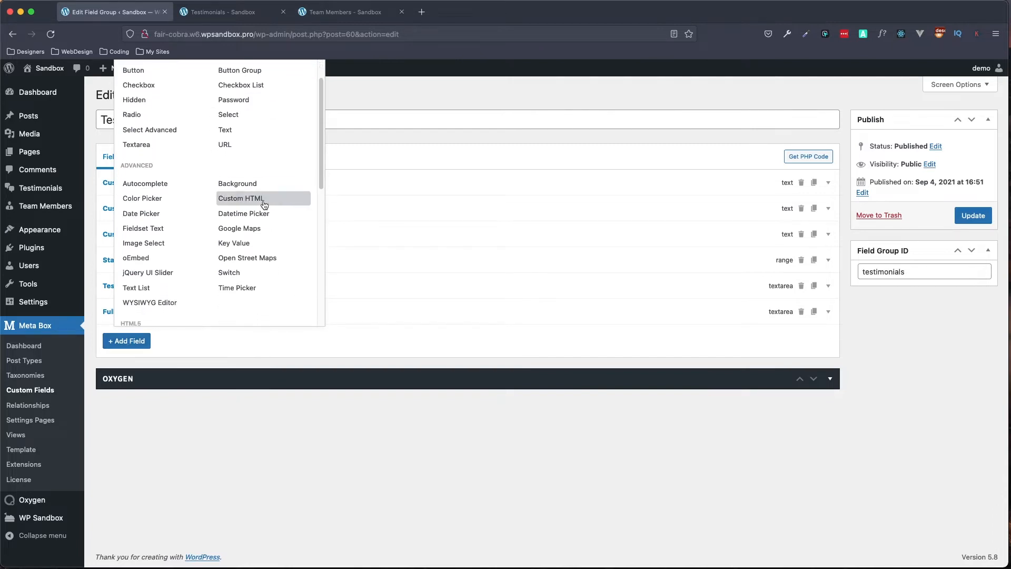
scroll(260, 208, down, 1)
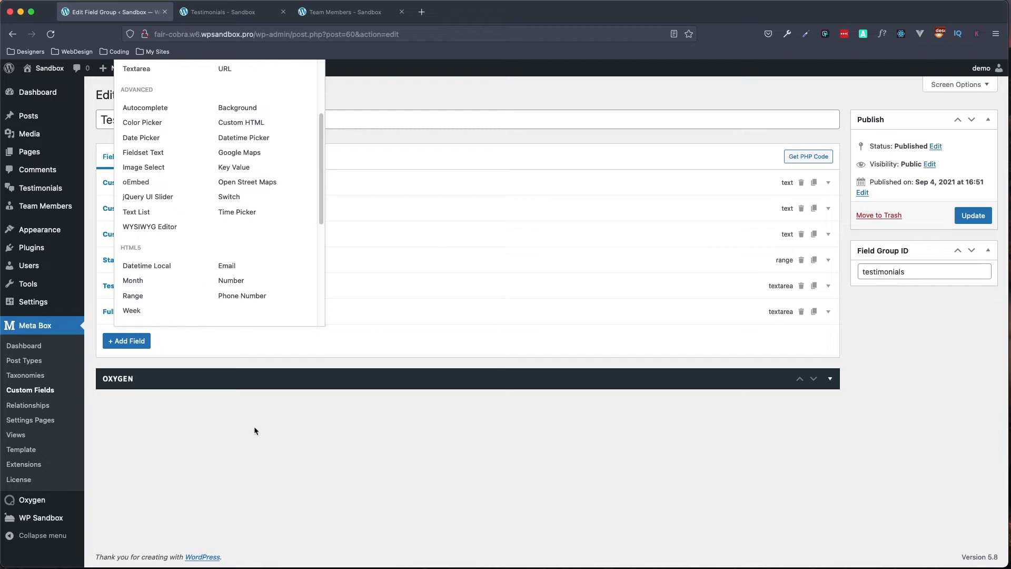
click(271, 426)
click(969, 215)
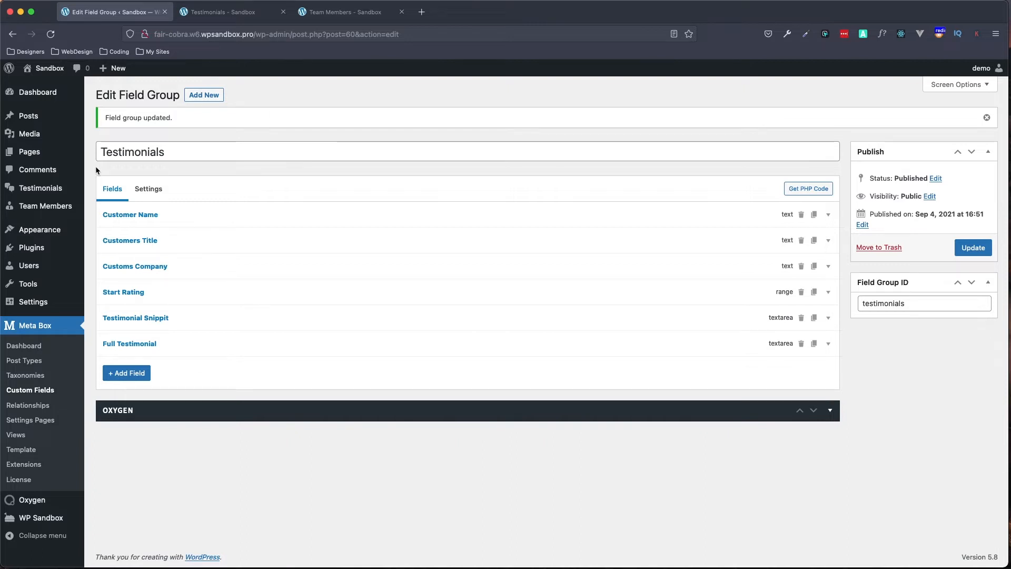
Open the last entry in the Team Members list for editing and select its title text.
click(25, 211)
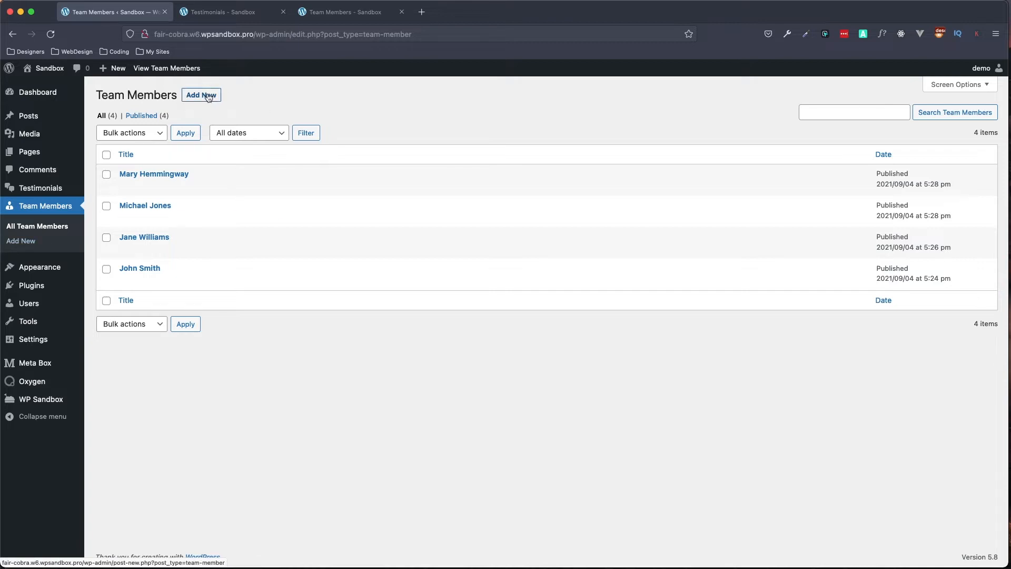
click(143, 269)
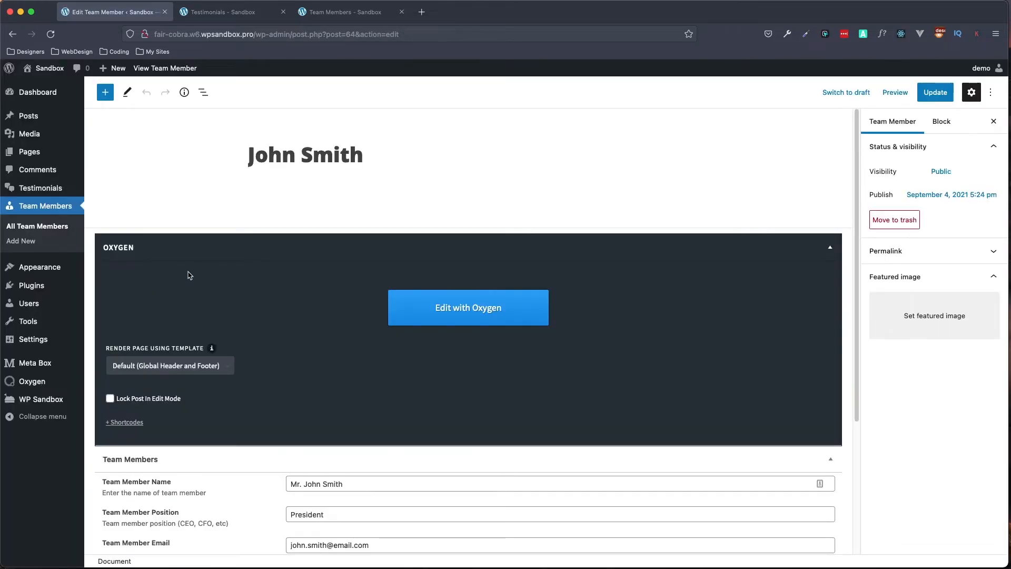
drag(367, 161, 226, 158)
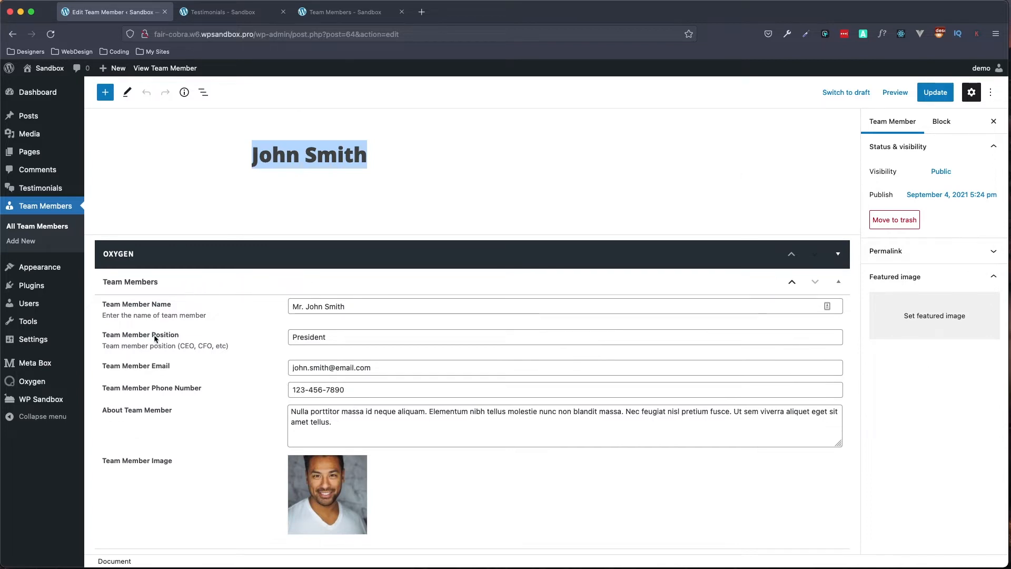
Move the Team Members field box above the Oxygen box, and collapse and re-expand it.
drag(240, 277, 243, 248)
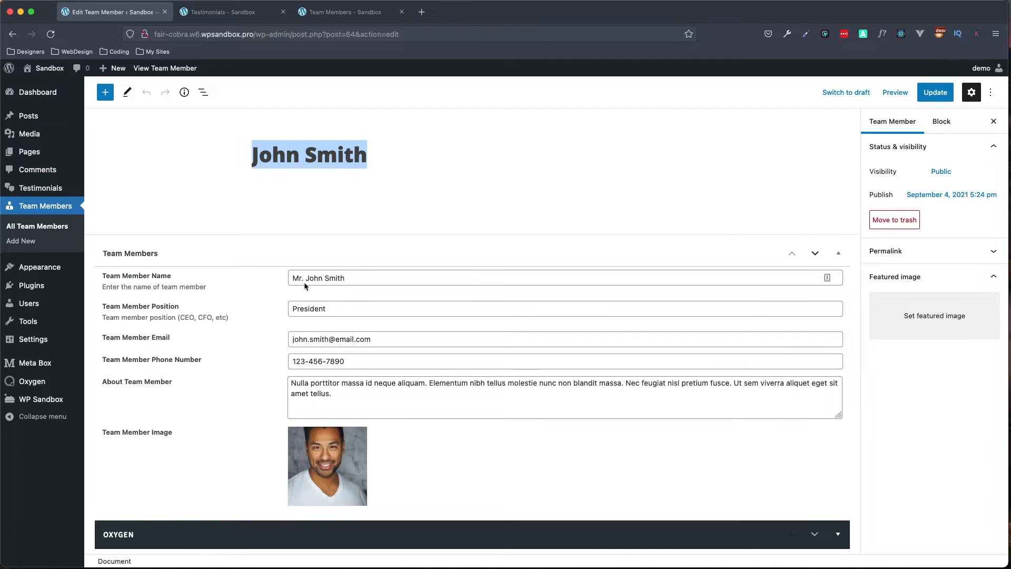
click(840, 255)
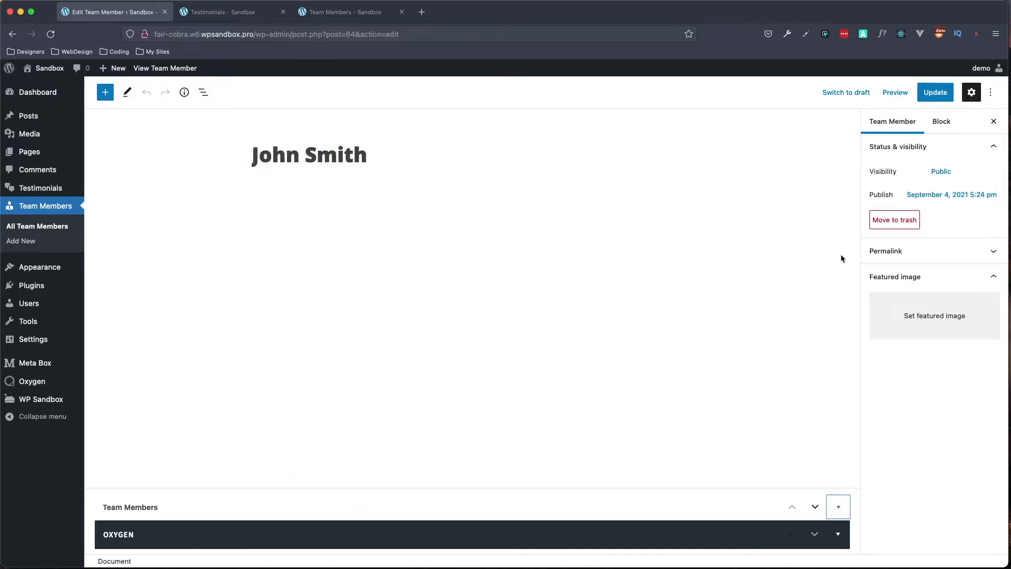
click(838, 505)
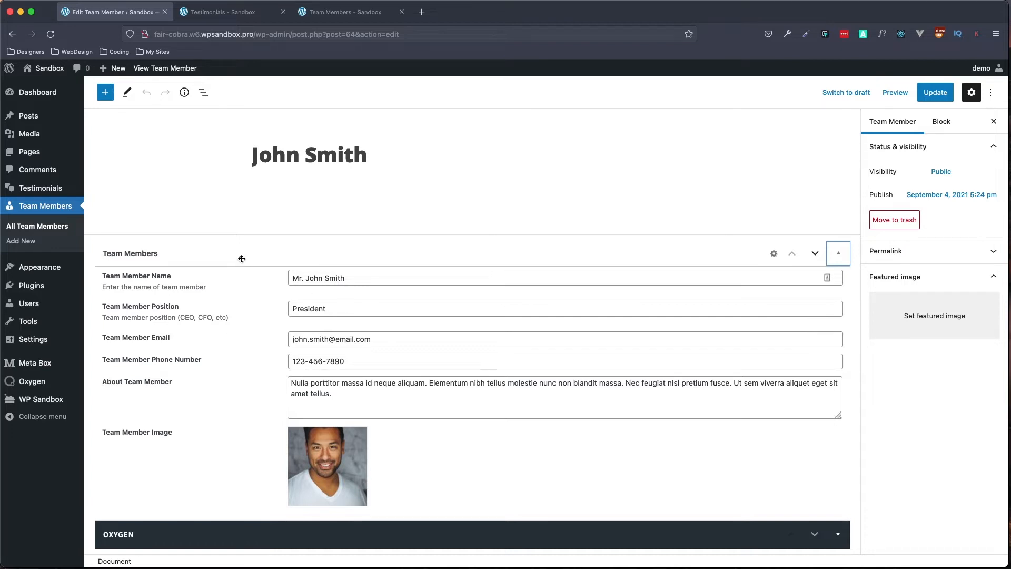
Remove the current picture from the entry's Team Member Image field.
drag(372, 276, 275, 271)
click(324, 279)
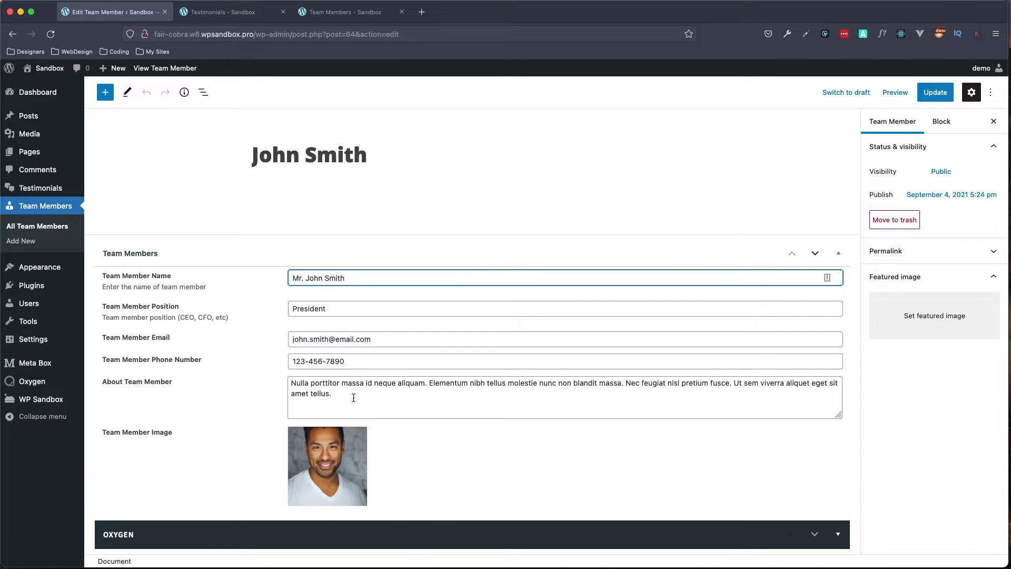
mouse_move(346, 462)
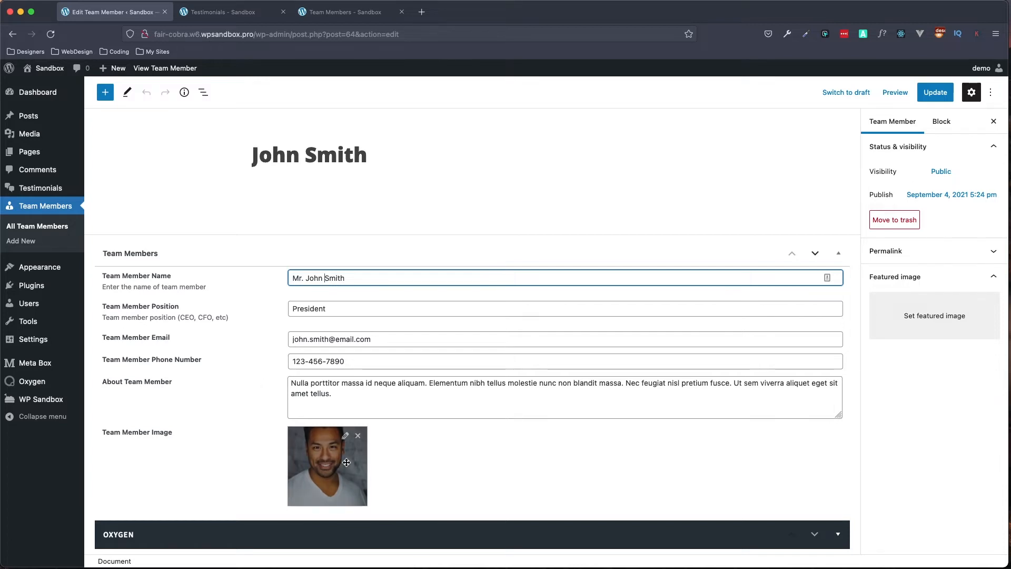
click(360, 436)
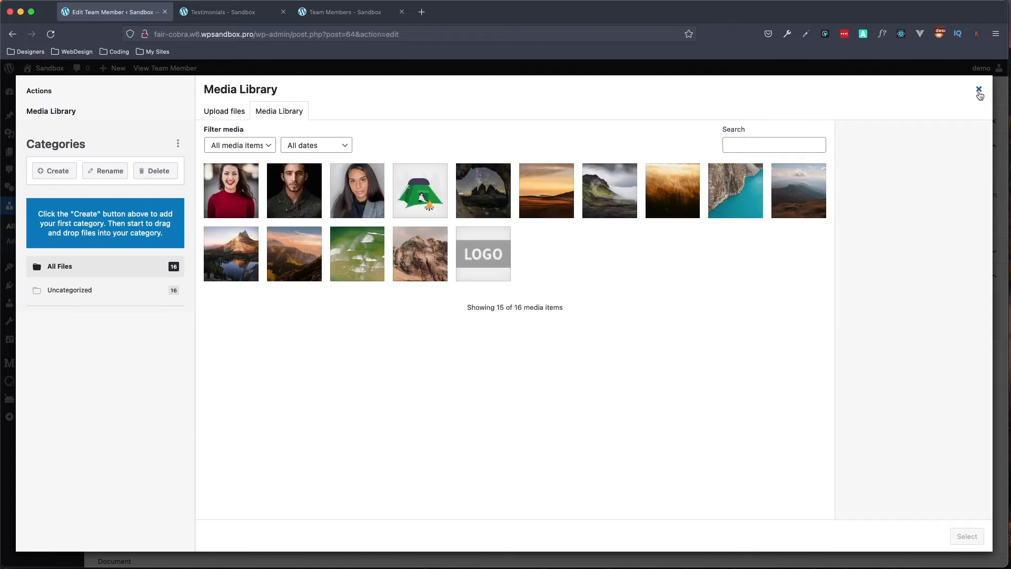
click(979, 89)
click(360, 437)
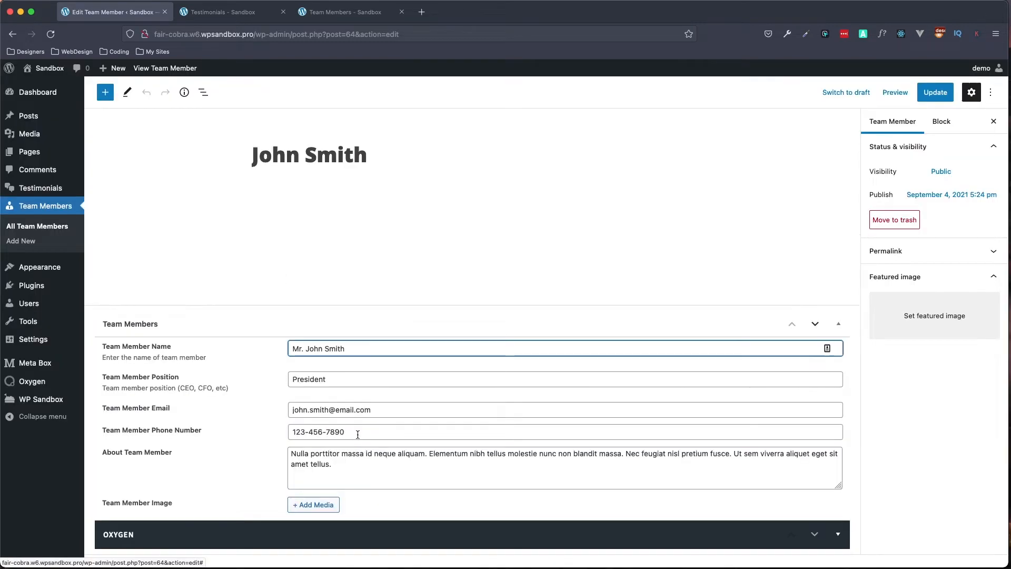
Set the Team Member Image to the media library portrait of the man in the white shirt and update the entry.
click(305, 508)
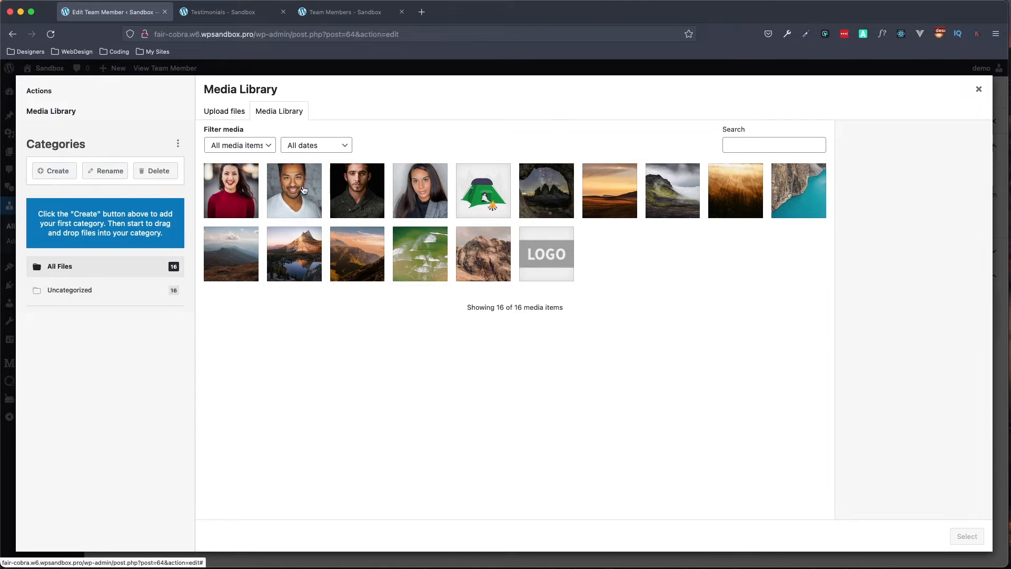
click(304, 190)
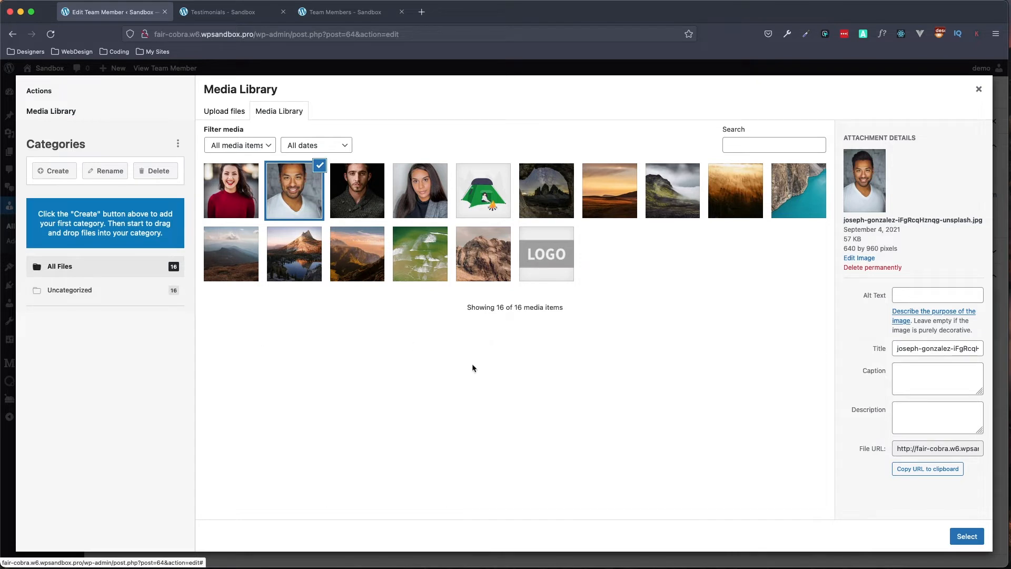
click(966, 537)
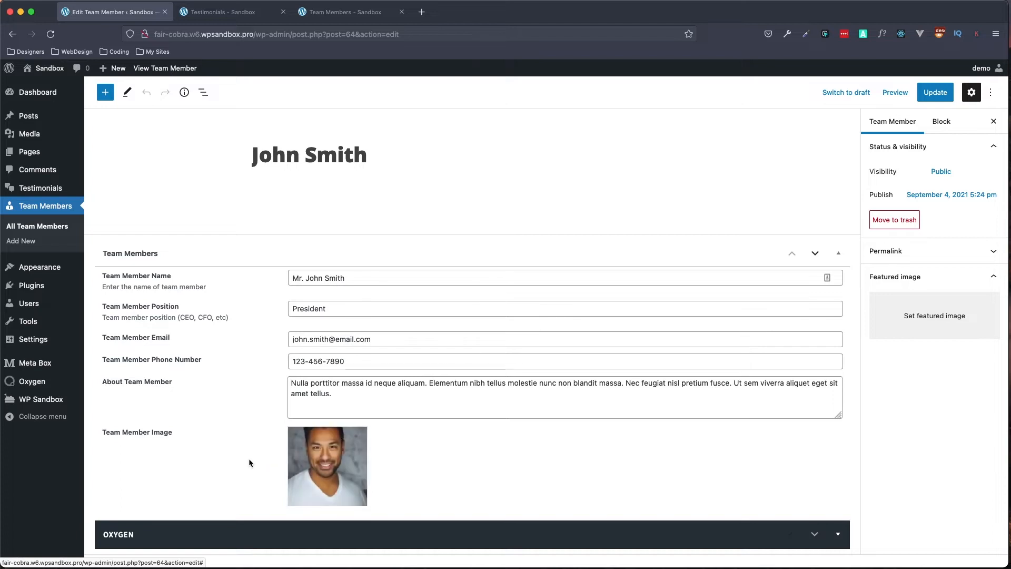
click(935, 93)
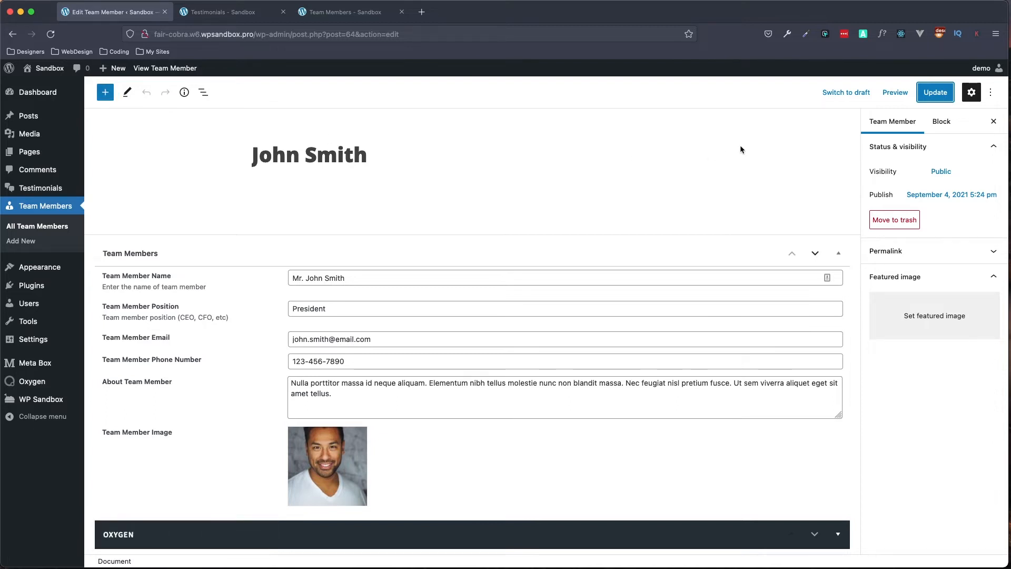
Turn the editor's fullscreen mode on and back off.
click(991, 99)
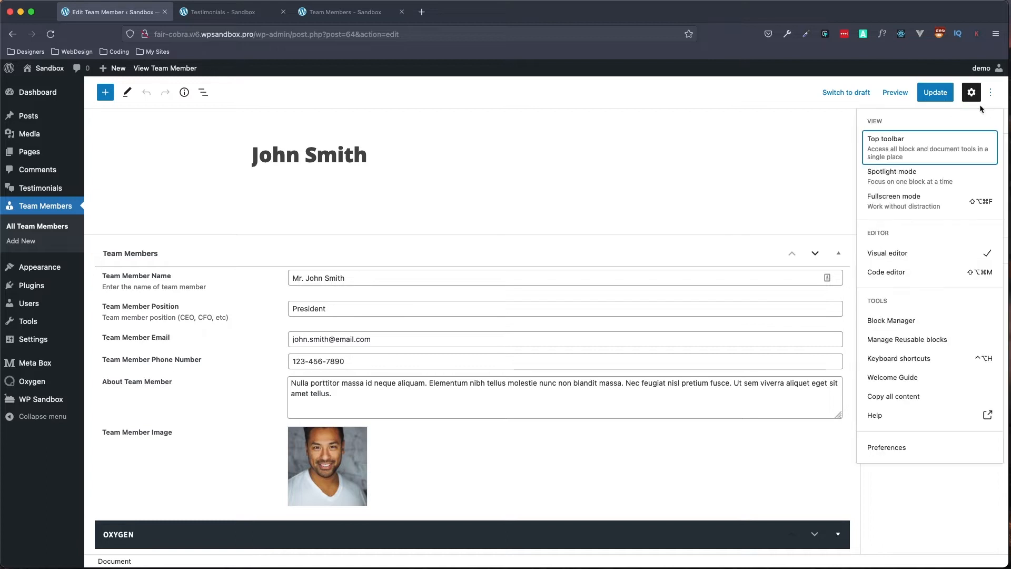
click(930, 205)
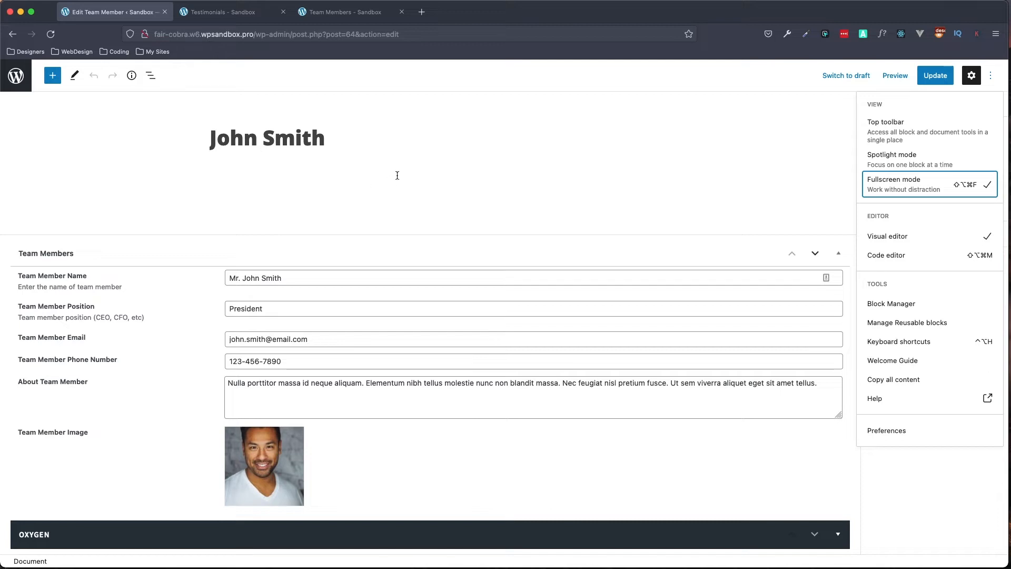
click(993, 79)
click(992, 76)
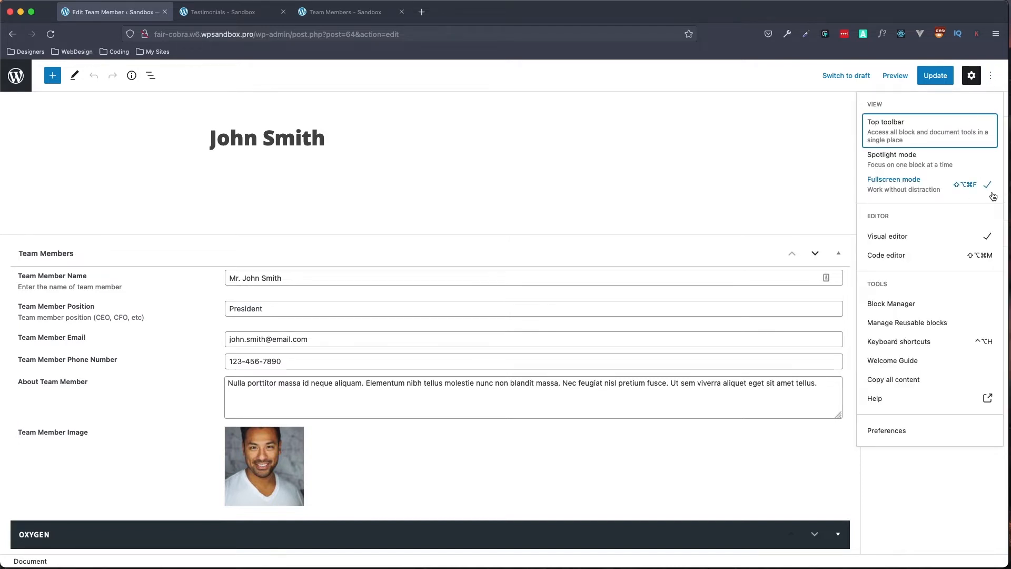
click(918, 193)
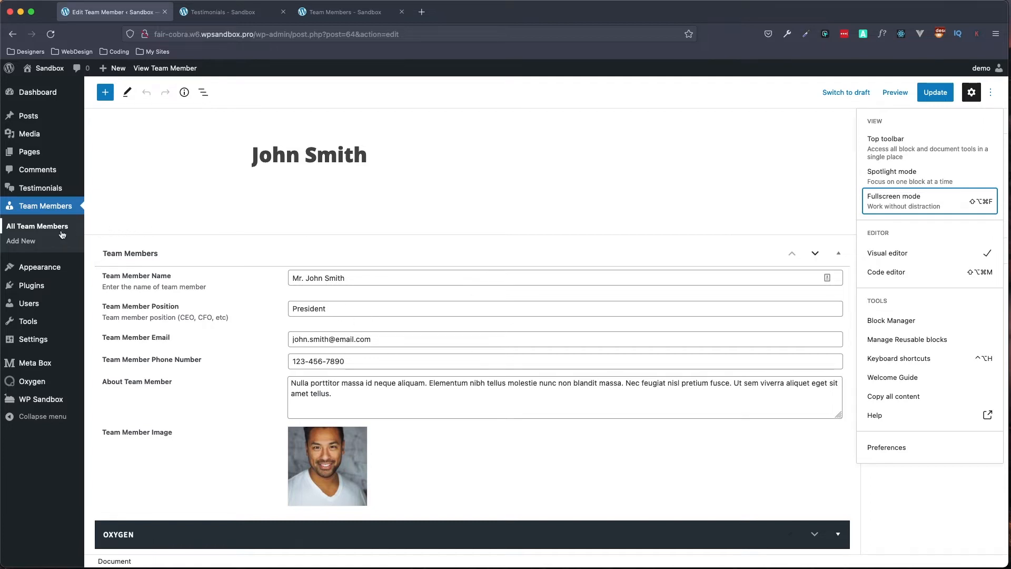
Open the last entry in the Testimonials list and move its Testimonials field box above the collapsed Oxygen box.
mouse_move(51, 194)
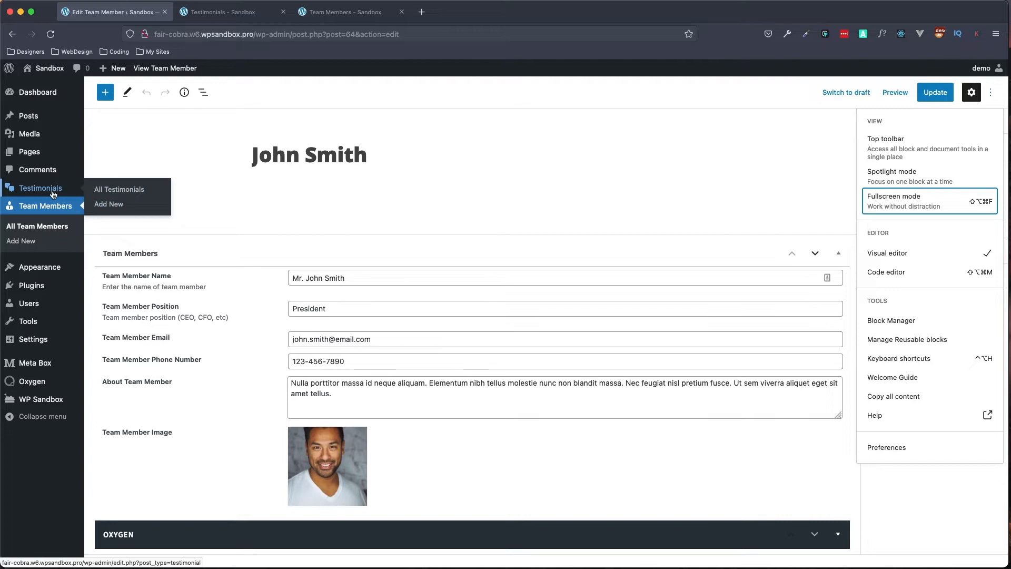
click(118, 192)
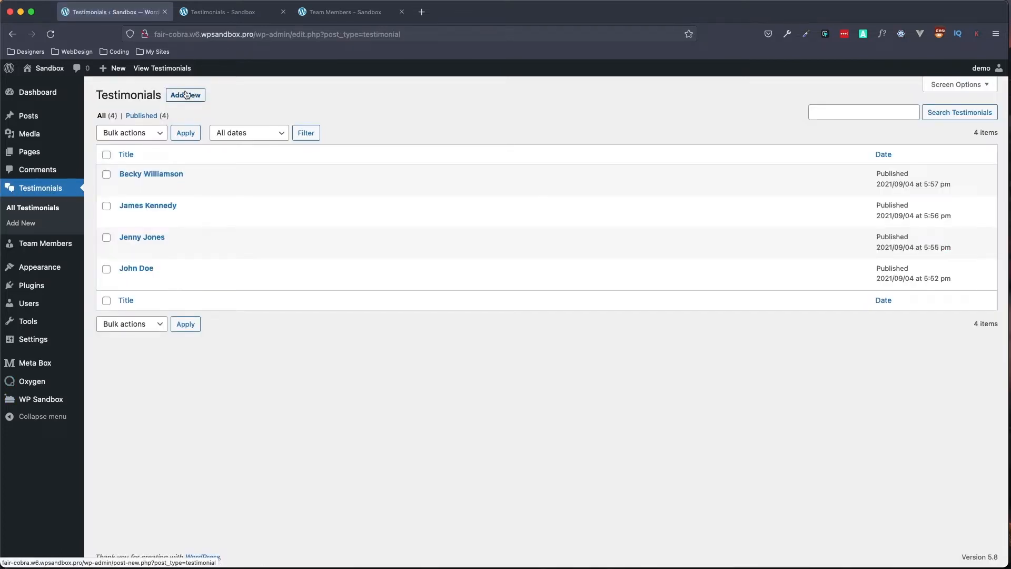
click(137, 269)
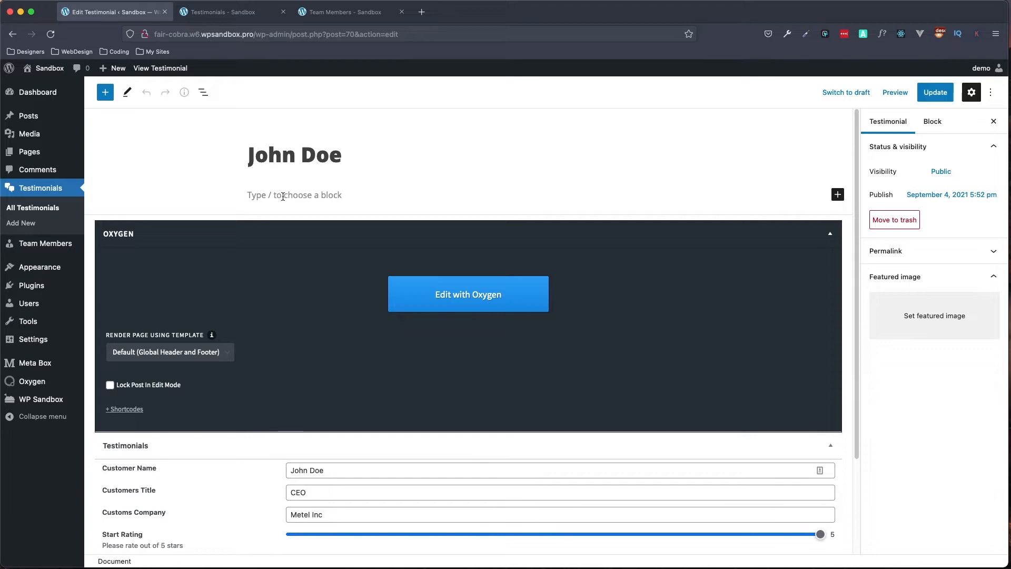
click(281, 235)
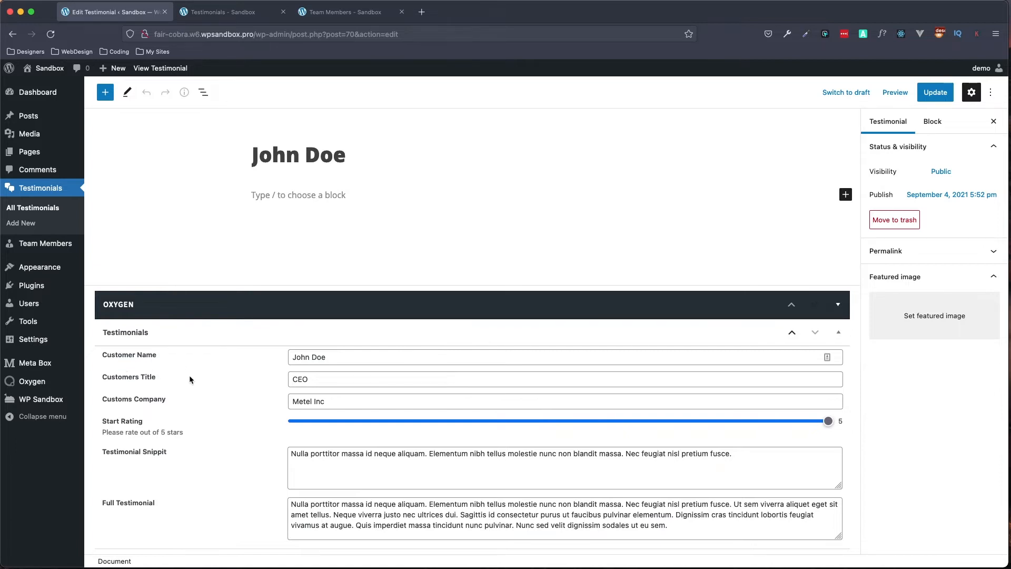
drag(229, 339, 238, 306)
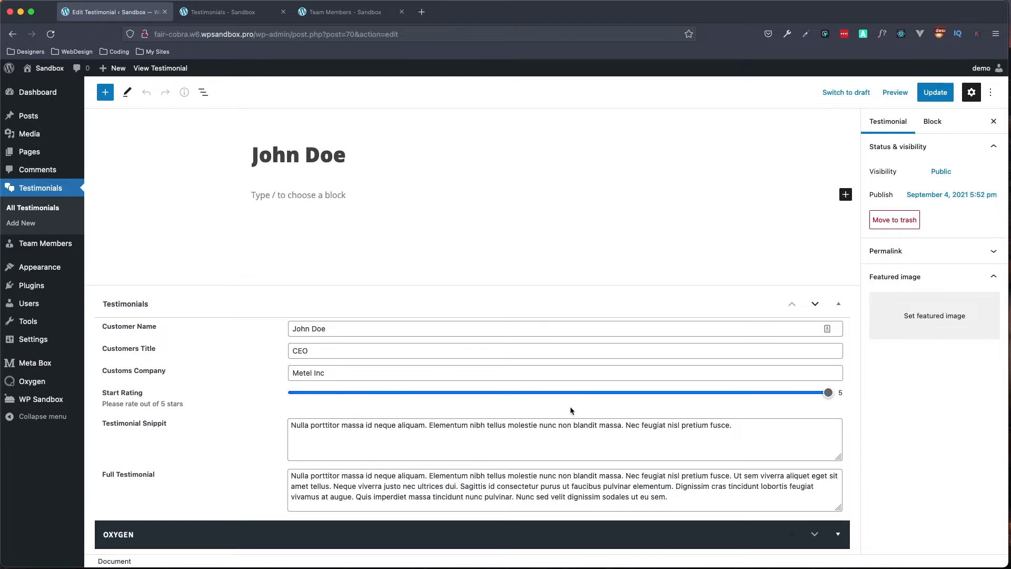
Lower the testimonial's Start Rating to 3 and return it to 5.
double_click(839, 394)
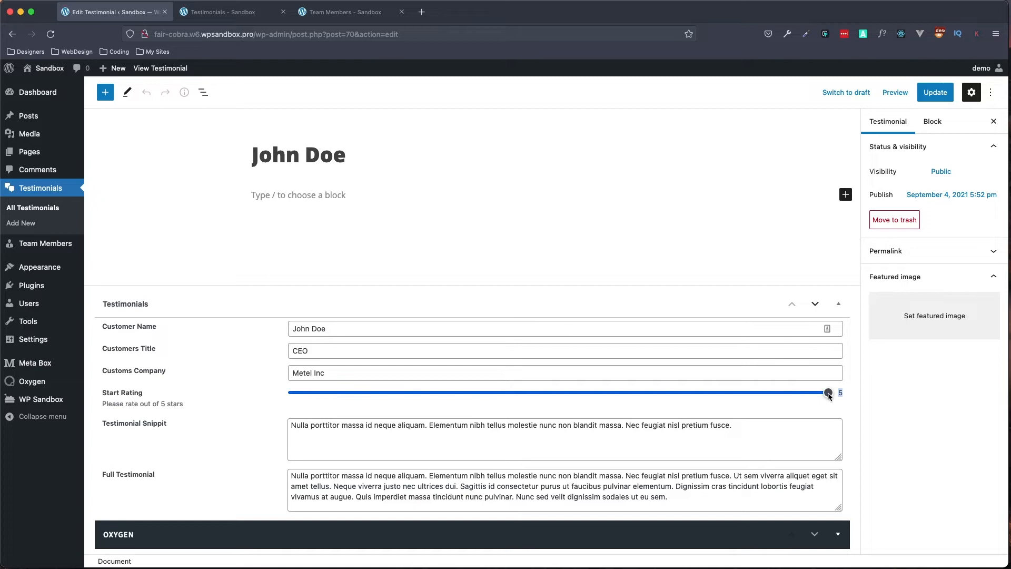
drag(783, 396, 707, 396)
drag(664, 394, 623, 396)
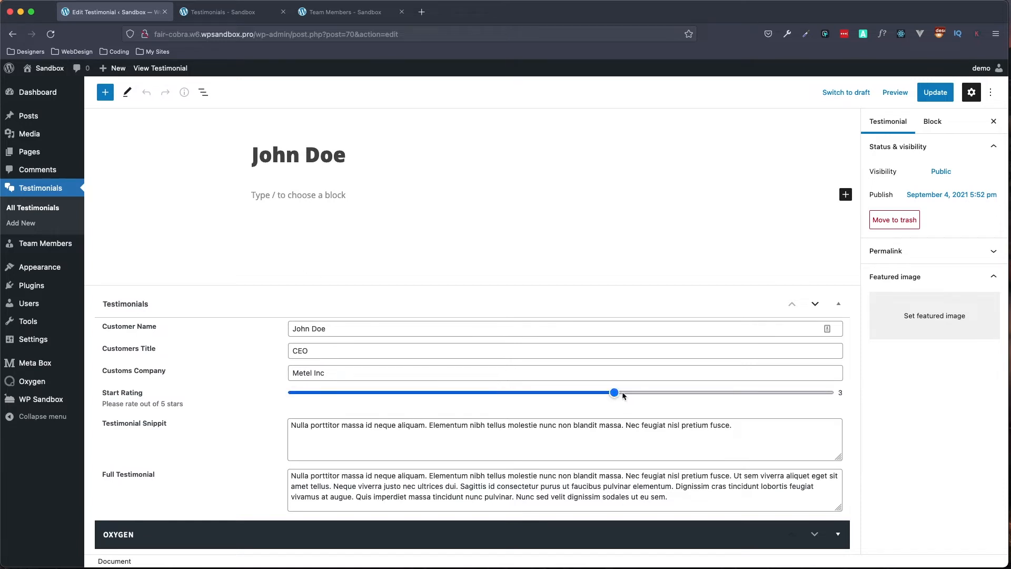
click(728, 394)
click(822, 396)
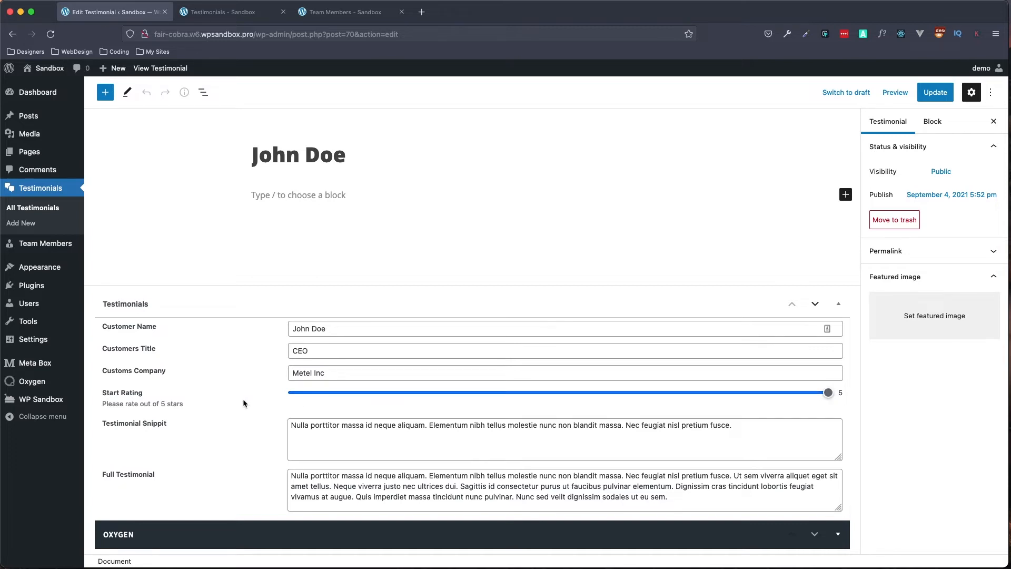
View the Testimonial Snippit text, and open the first entry in the Testimonials list to examine its fields.
click(359, 446)
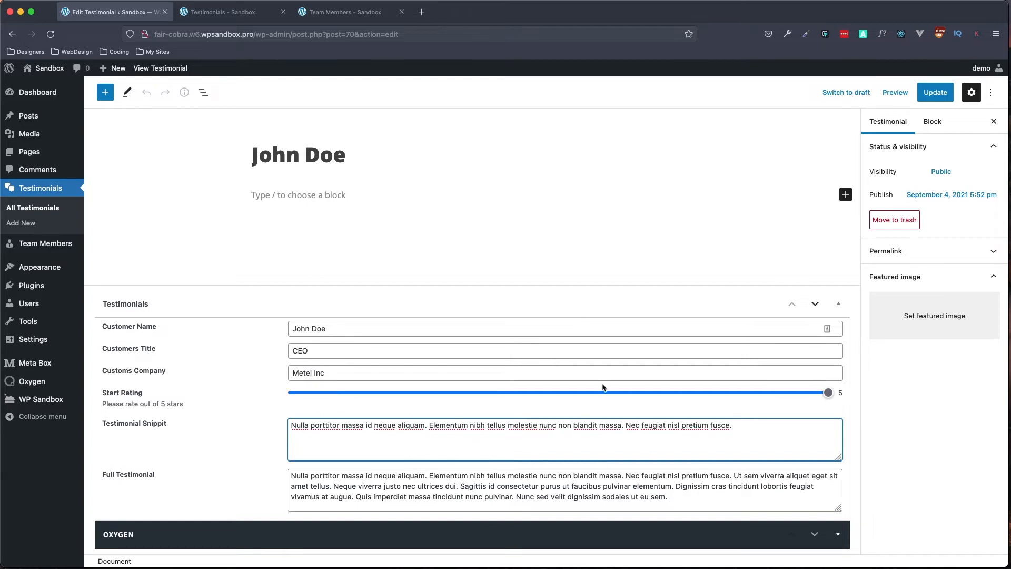
click(41, 209)
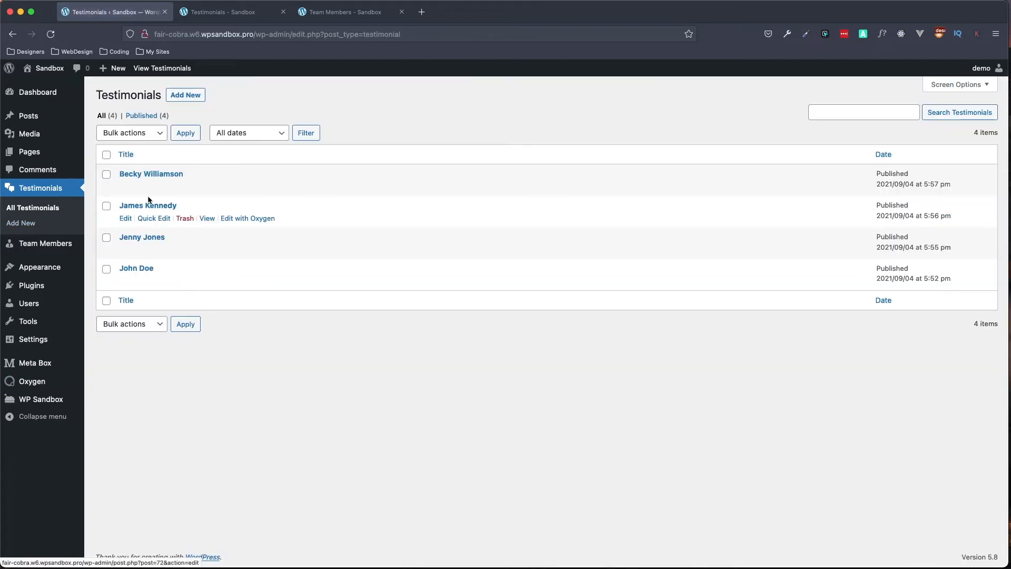
click(140, 178)
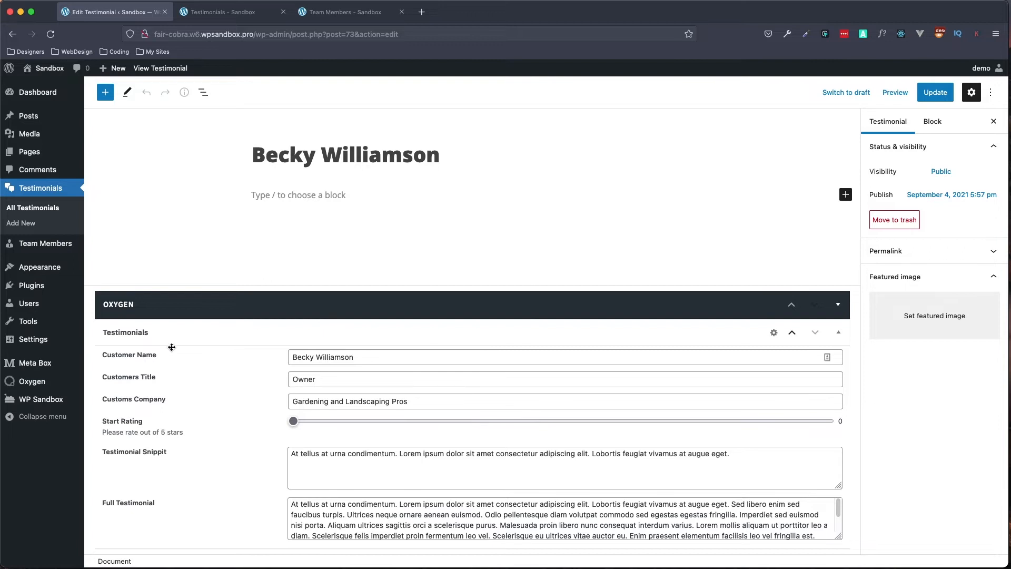
Open the Team Members Archive template from Oxygen's list of templates.
mouse_move(32, 387)
click(111, 398)
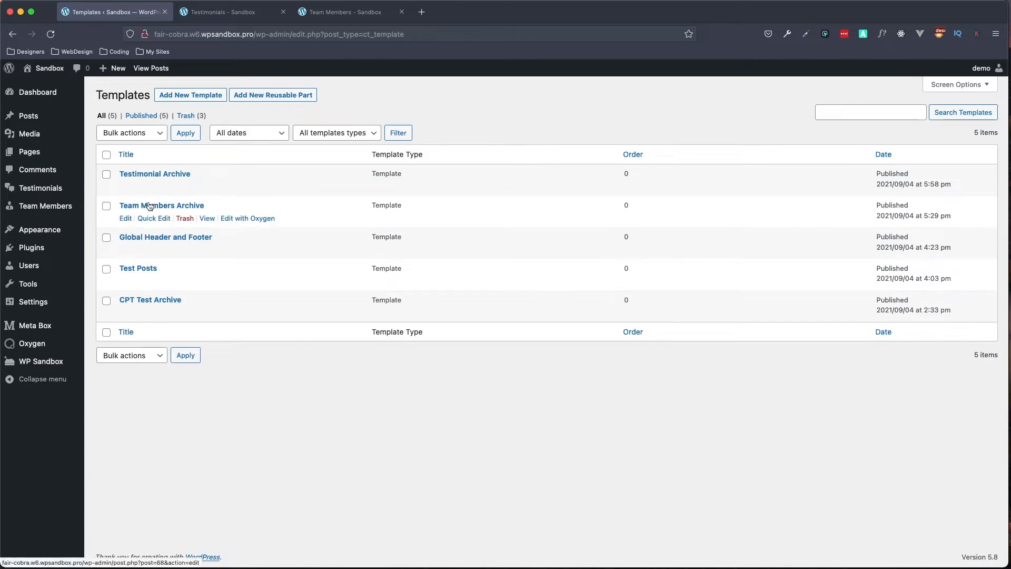
click(168, 207)
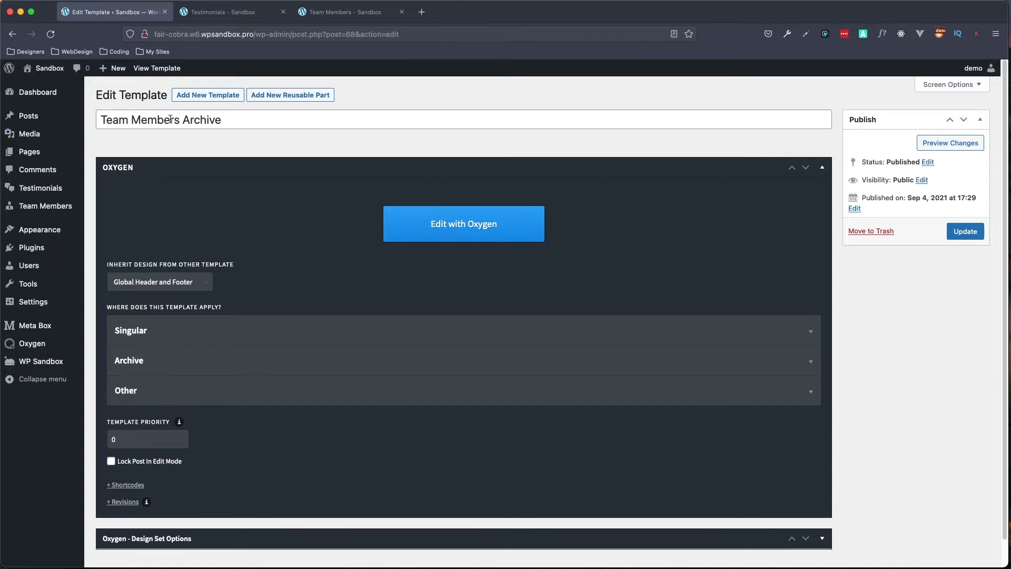
Expand the template's Archive conditions and browse the available post types, keeping only team-member selected.
click(158, 364)
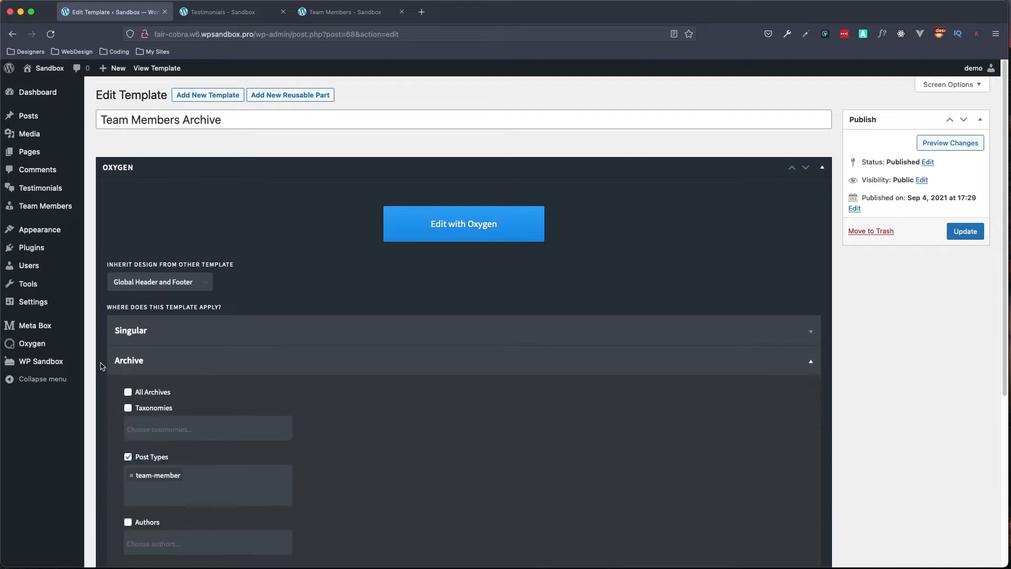
scroll(121, 431, down, 2)
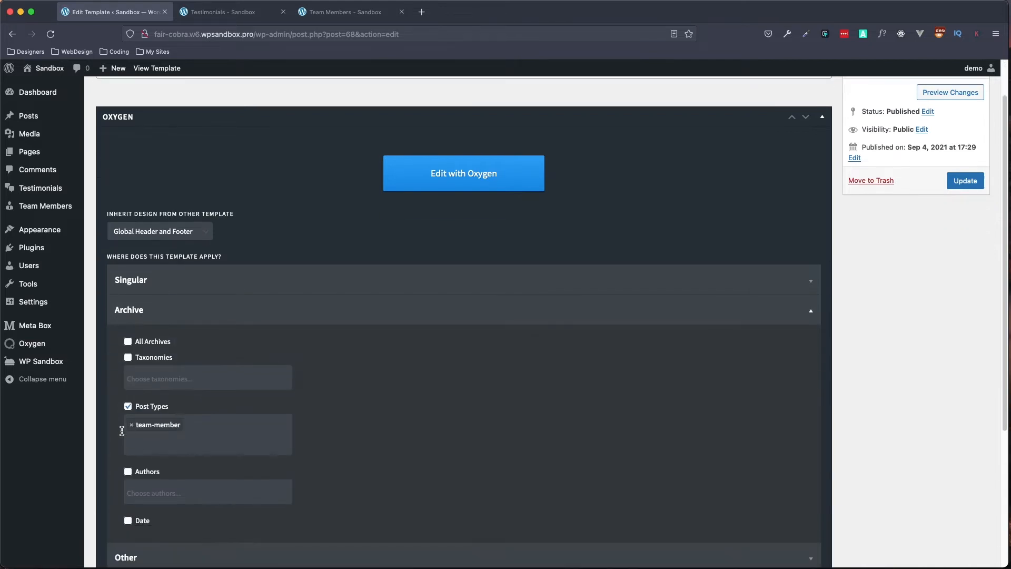
click(192, 426)
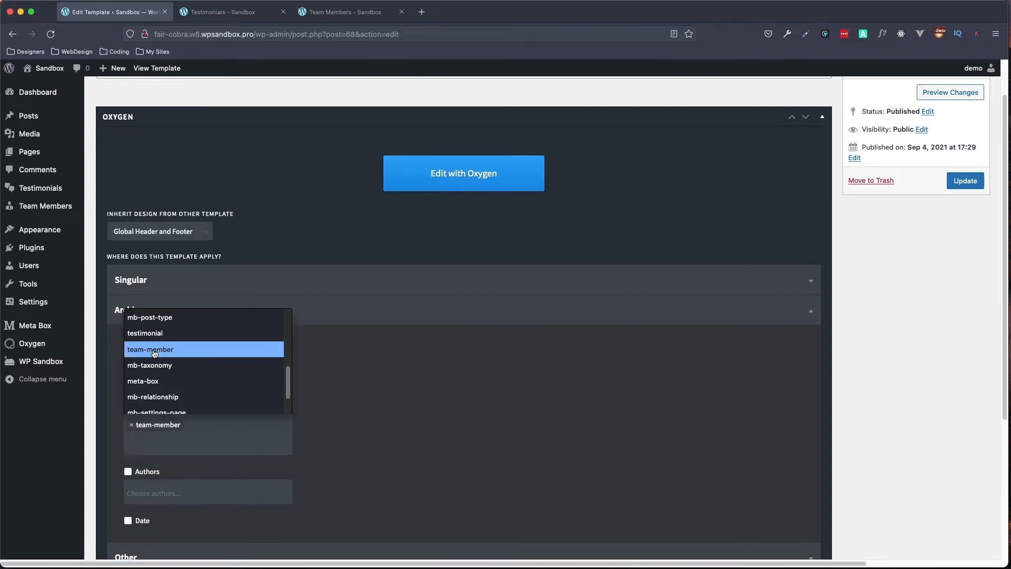
scroll(179, 395, down, 1)
click(380, 432)
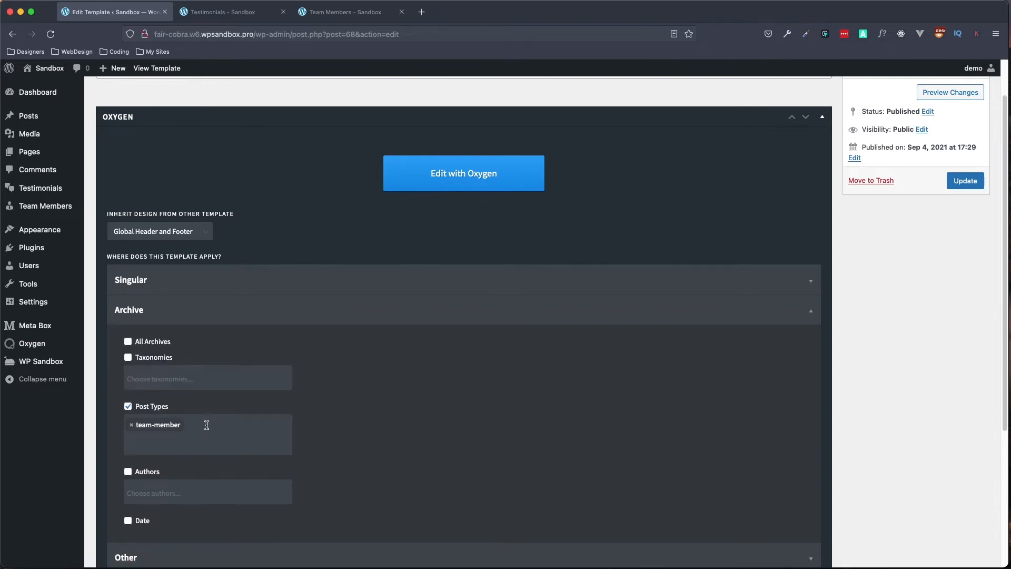
scroll(600, 307, up, 2)
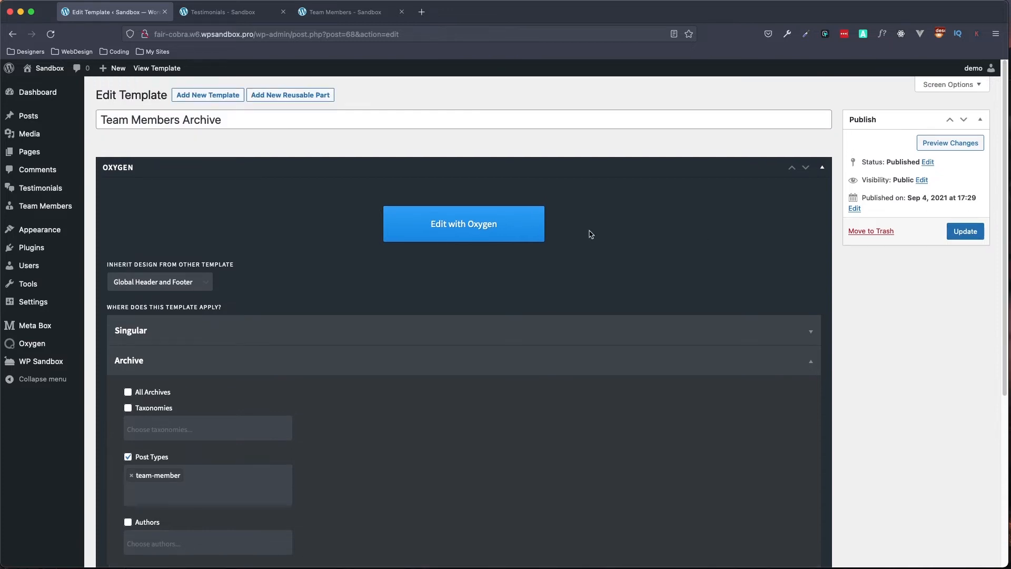
Open the template in the Oxygen visual editor and select the page heading in its fully expanded structure tree.
click(466, 226)
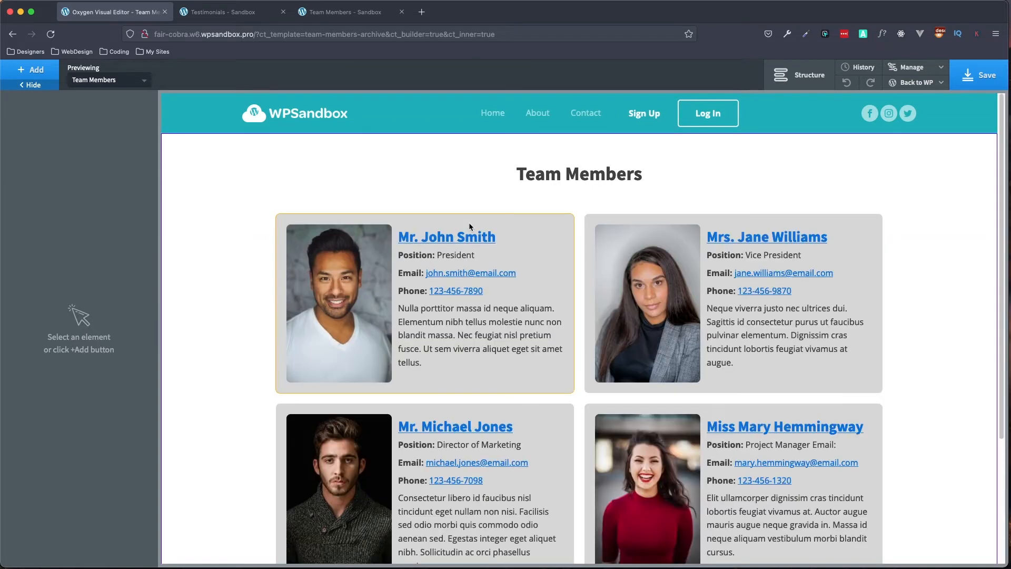
click(790, 79)
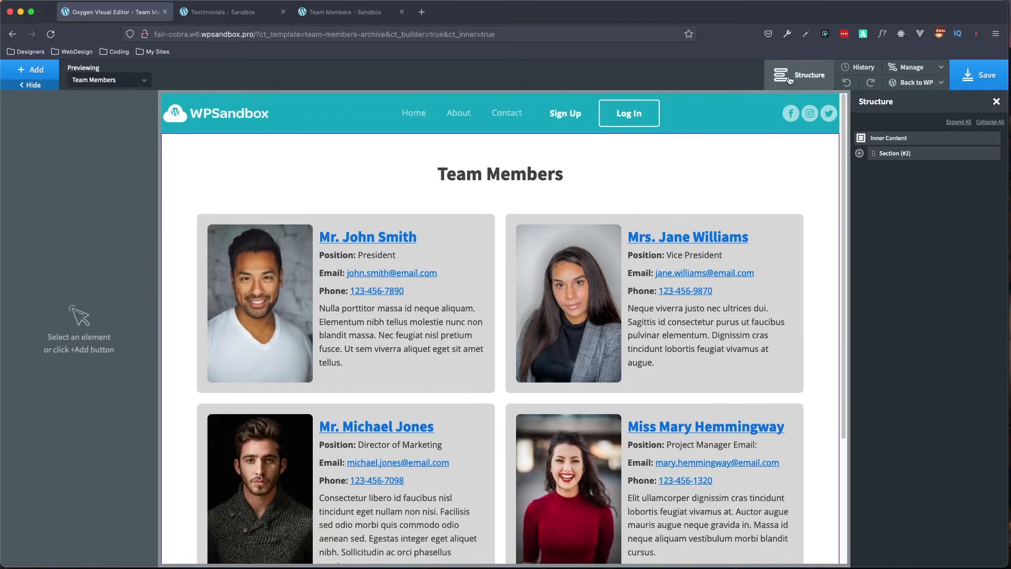
click(959, 122)
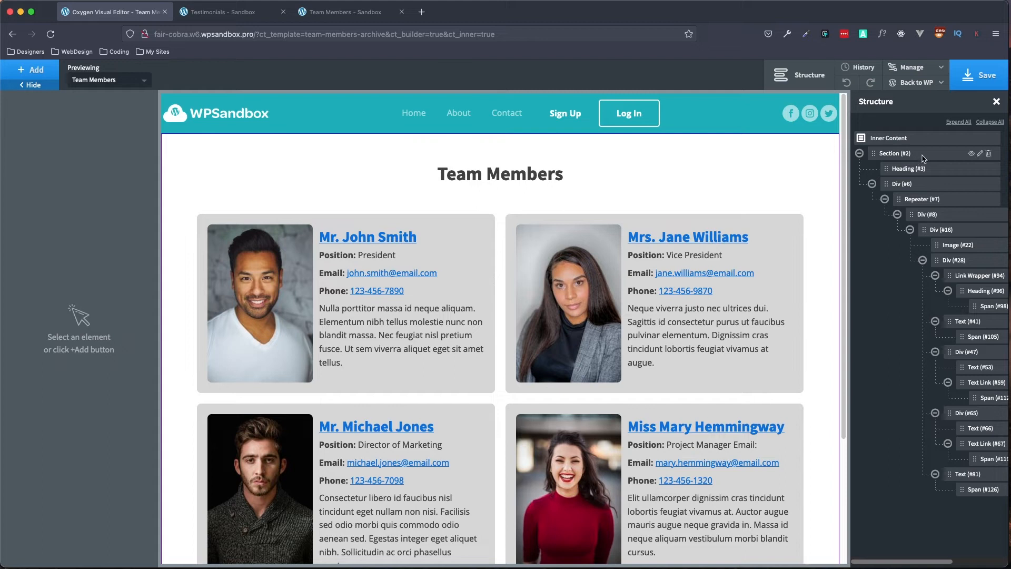
scroll(486, 301, down, 1)
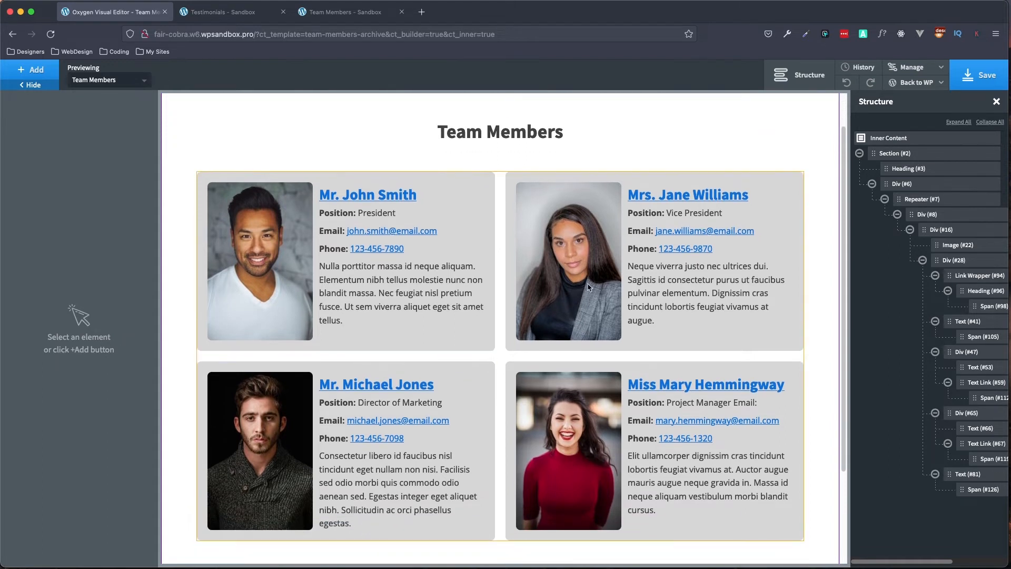
click(938, 169)
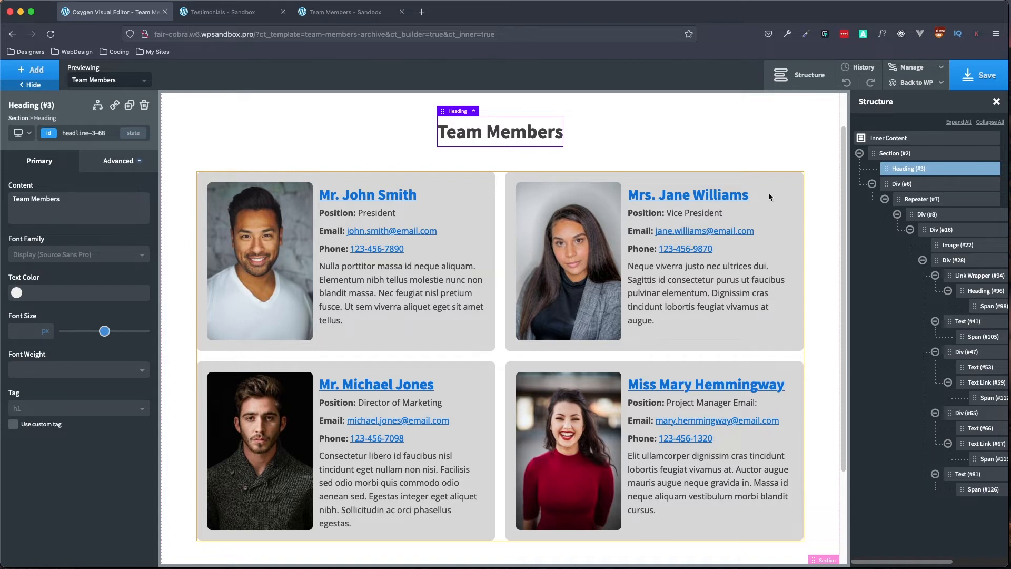
Select the repeater inside the div under the heading and examine its custom query's post type and order settings.
click(931, 189)
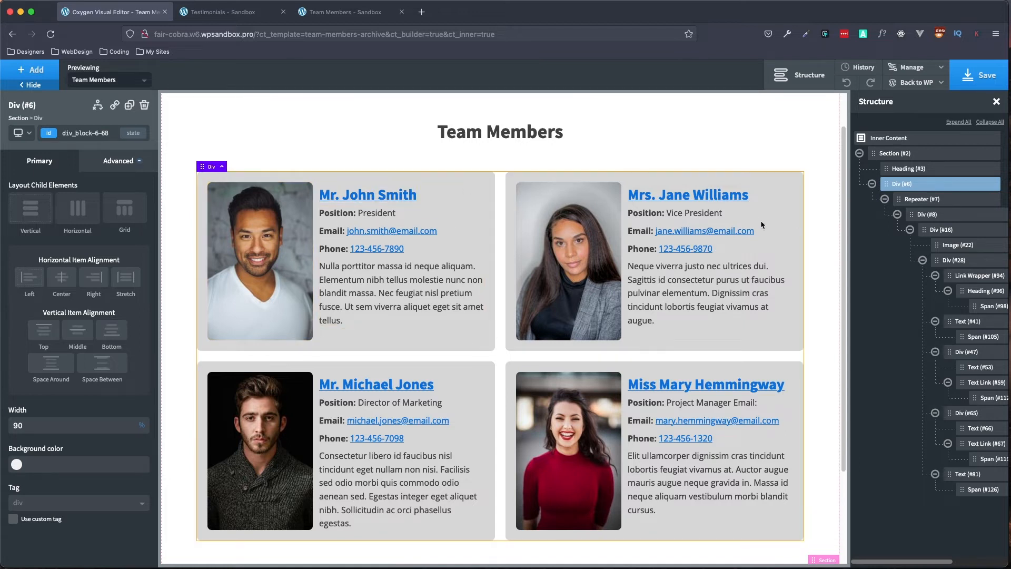
click(946, 204)
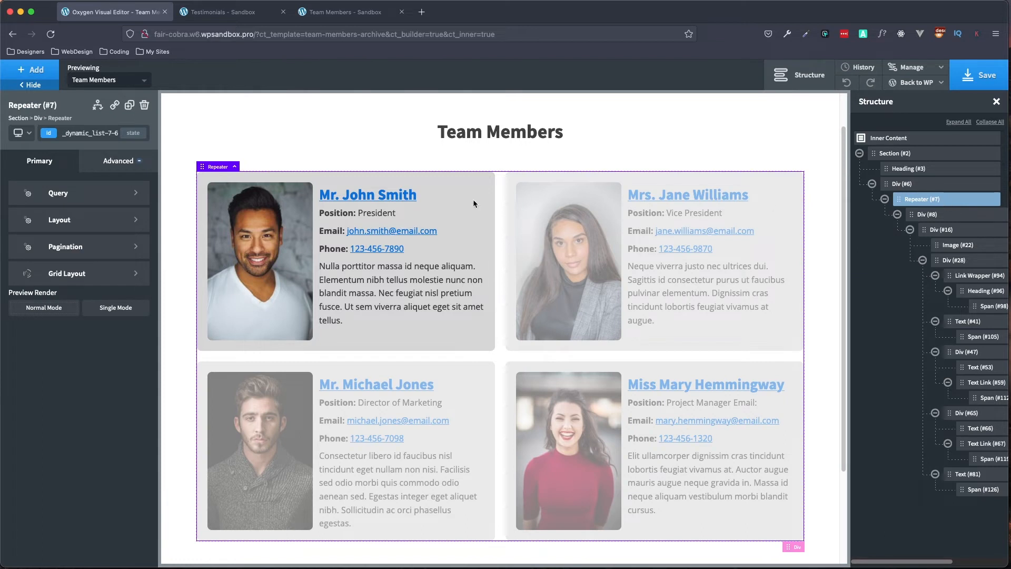
click(52, 199)
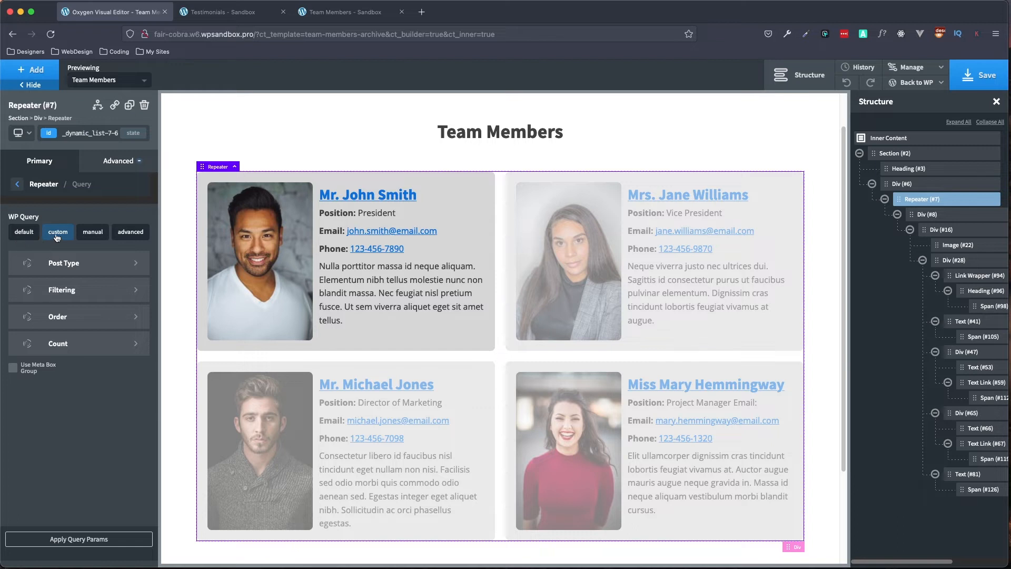
click(71, 262)
click(81, 326)
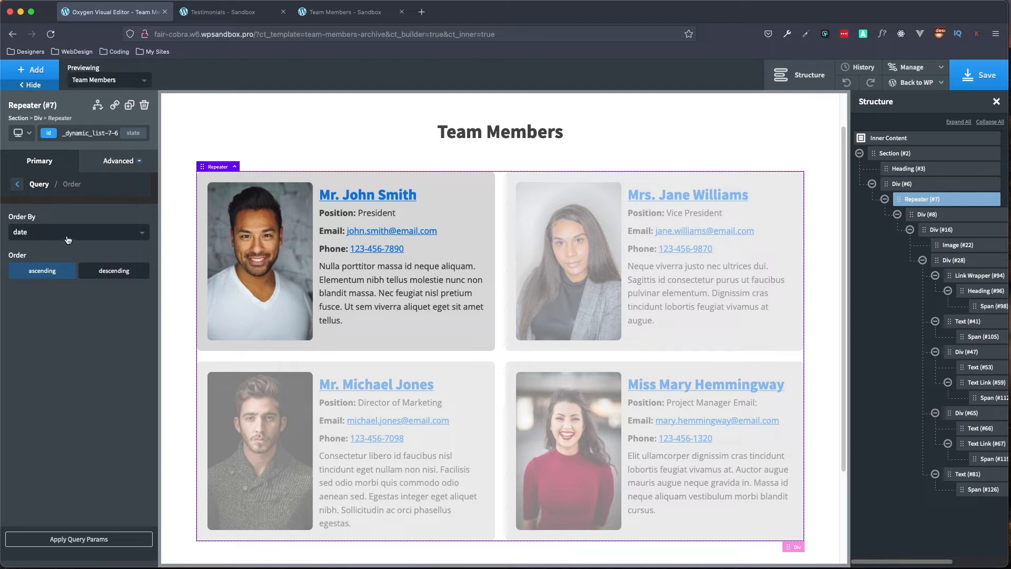
click(68, 238)
click(43, 265)
click(17, 185)
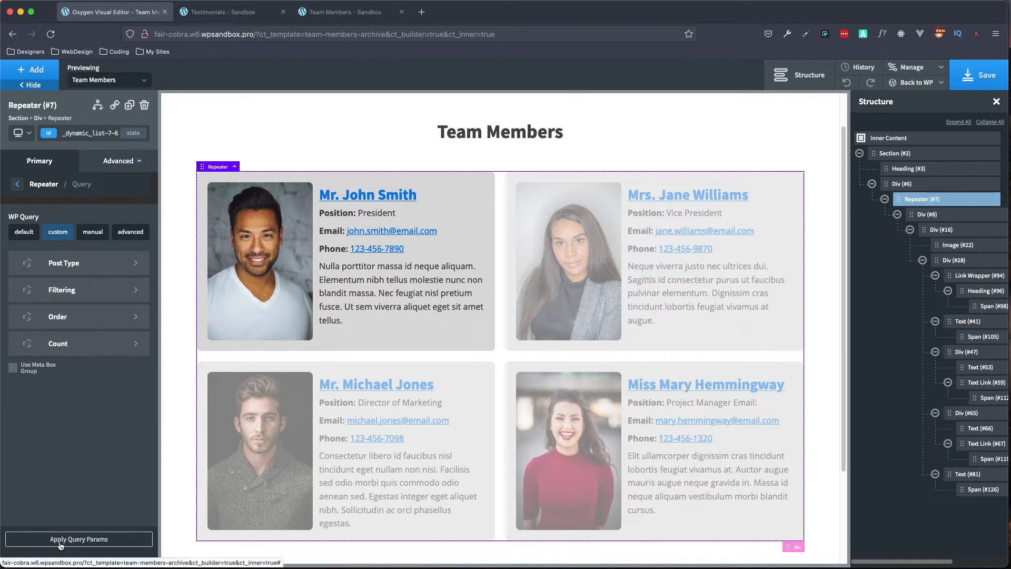
click(16, 186)
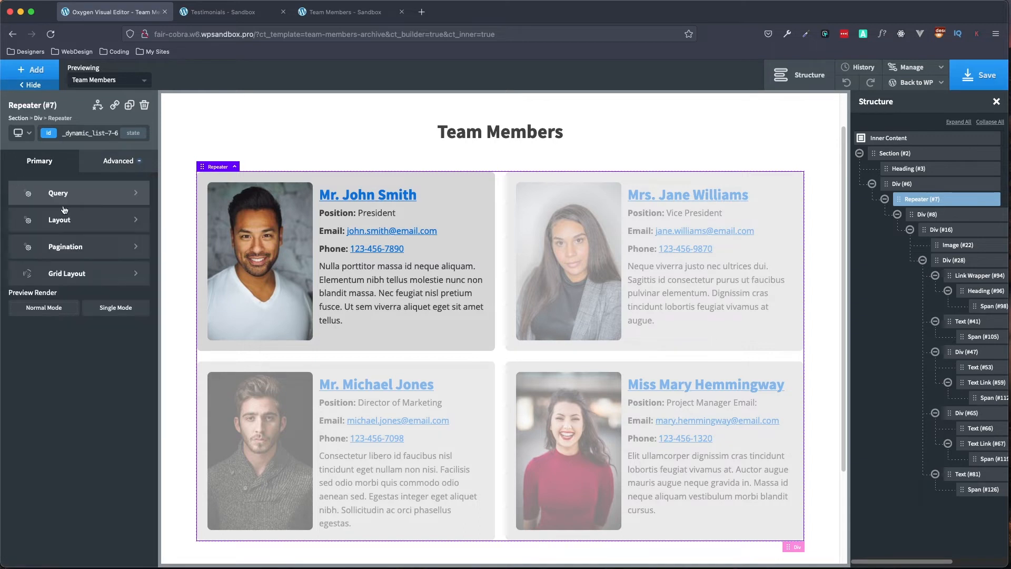
Examine the repeater's Grid Layout settings, covering its columns, gaps and rows.
click(85, 274)
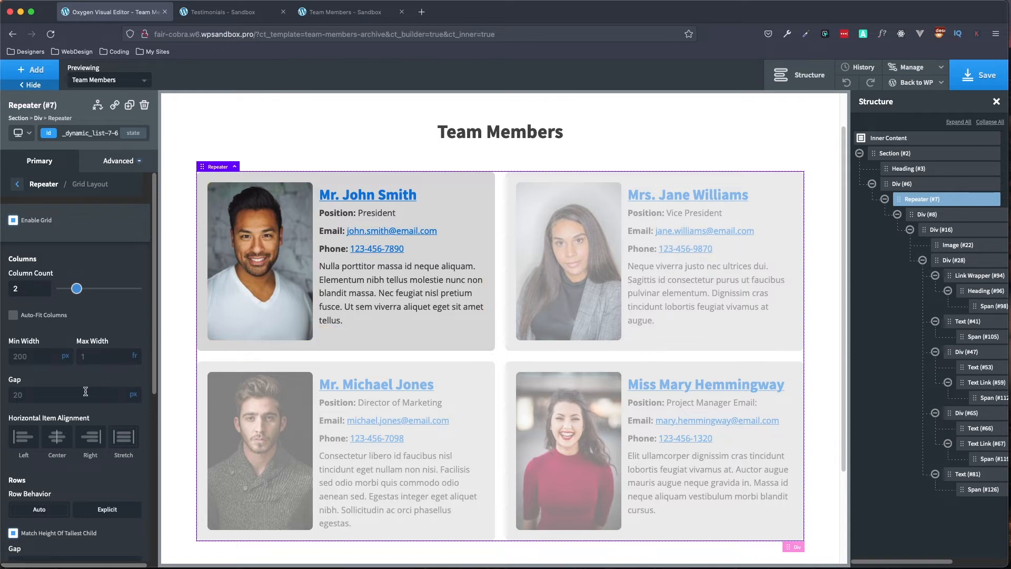
scroll(86, 391, down, 3)
scroll(48, 278, down, 2)
scroll(48, 279, up, 5)
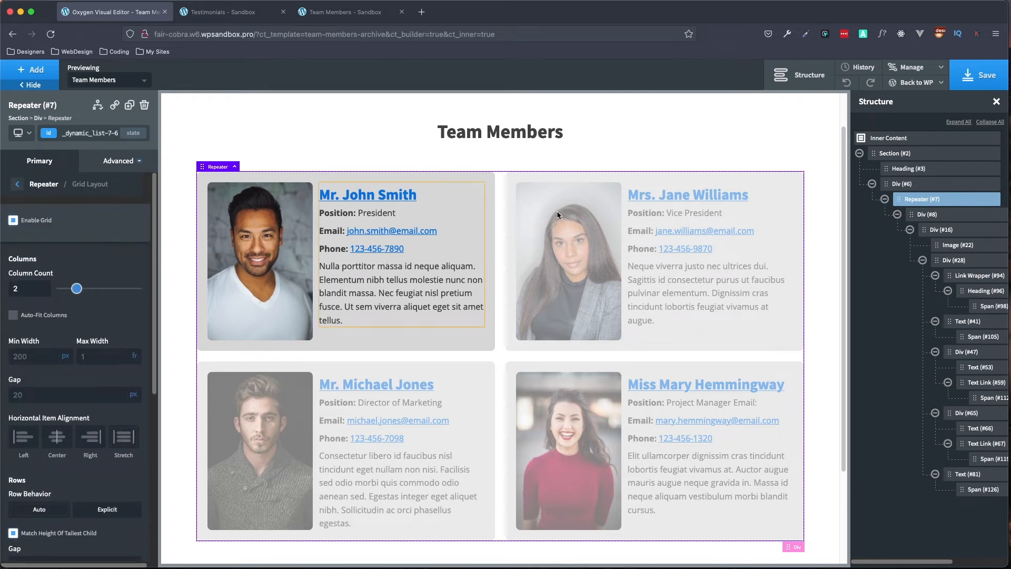
Inspect the repeater's nested card divs, checking the inner one's background, size and spacing, and assigned classes.
click(950, 217)
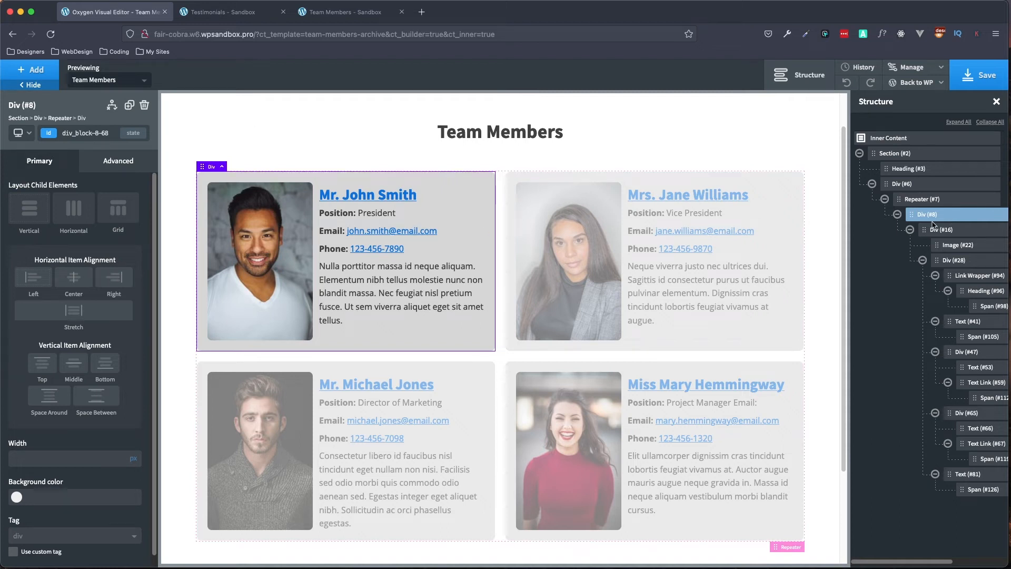
click(960, 230)
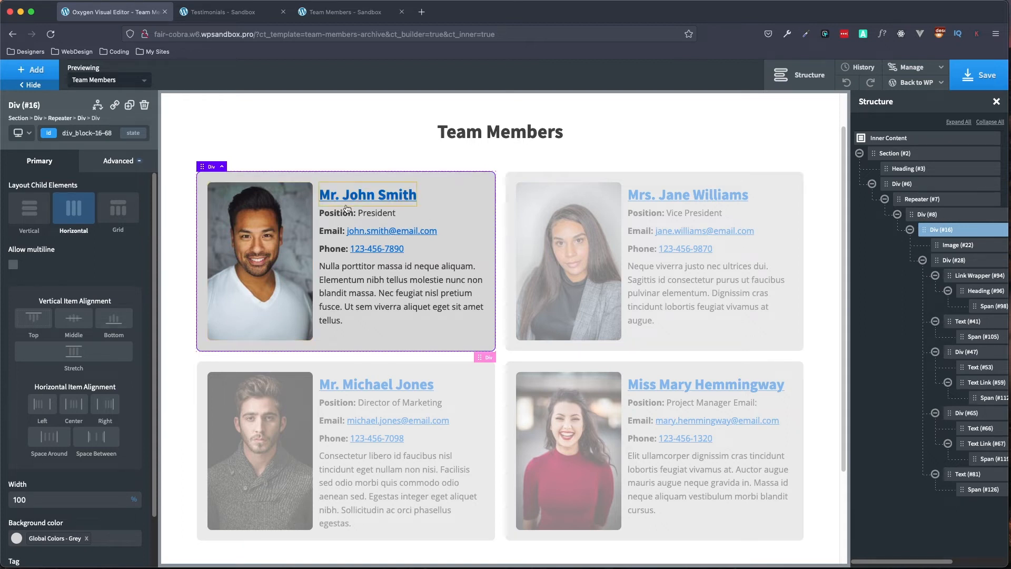
click(104, 165)
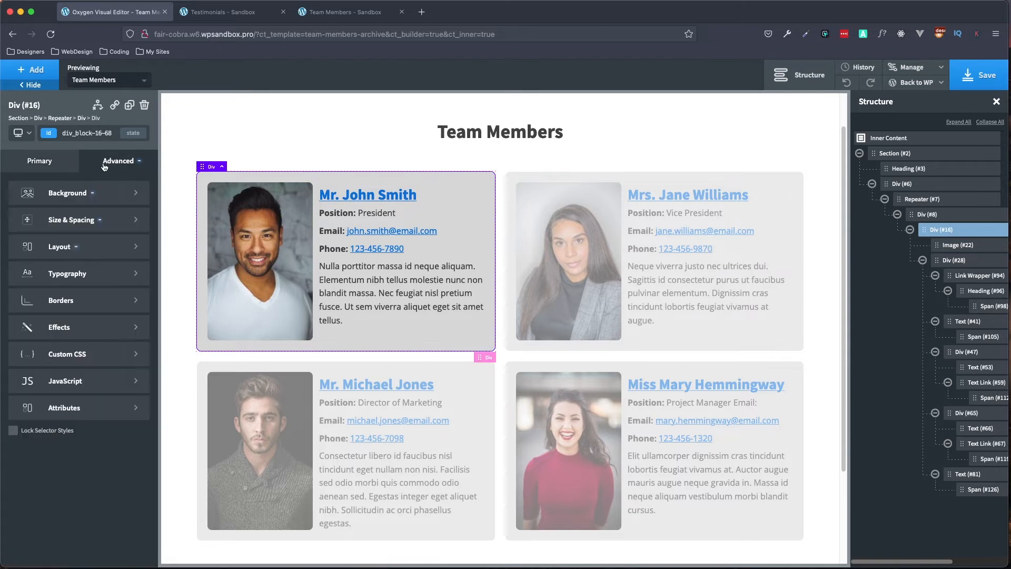
click(70, 203)
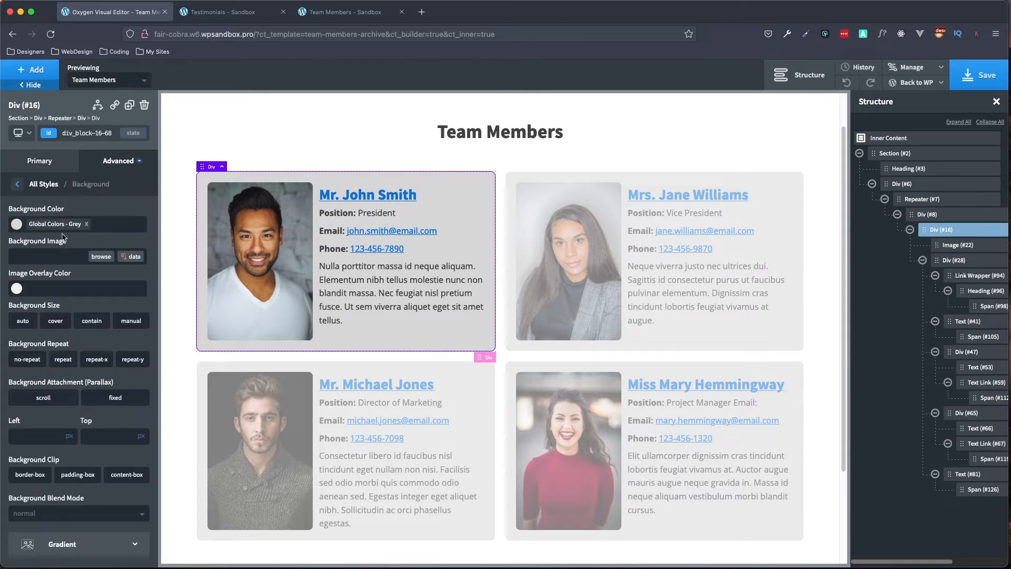
click(15, 186)
click(76, 220)
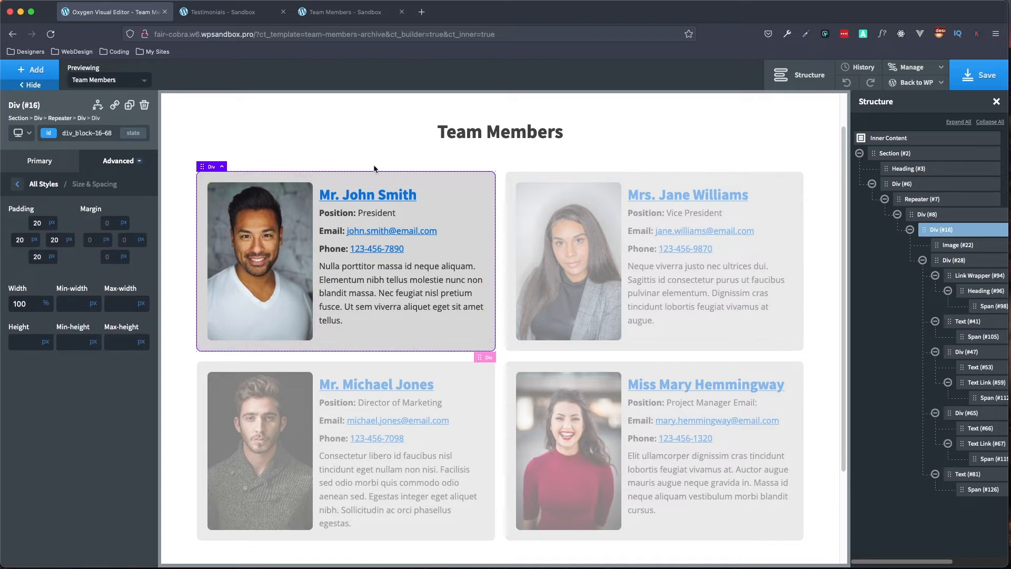
click(21, 184)
click(87, 134)
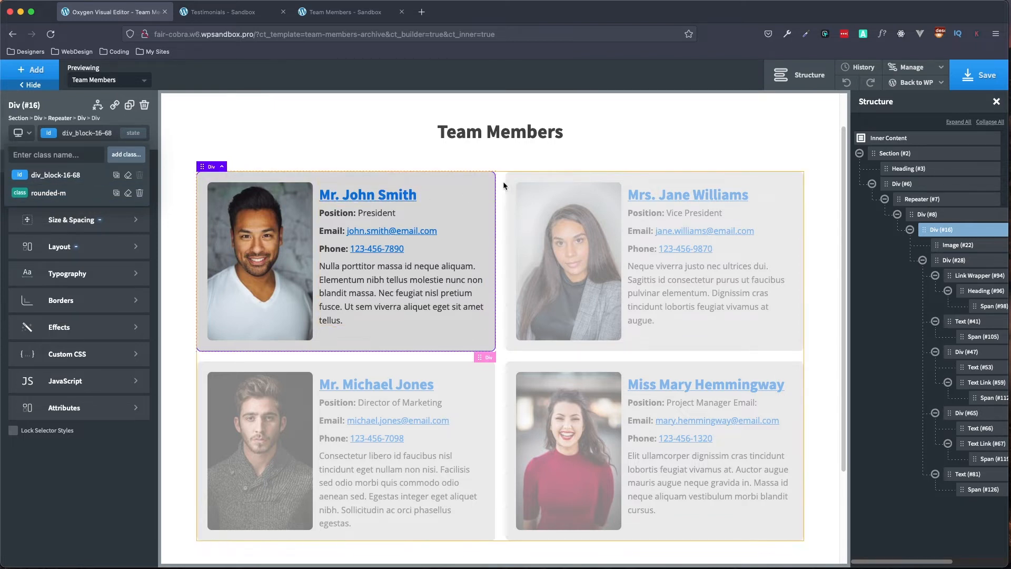
click(61, 174)
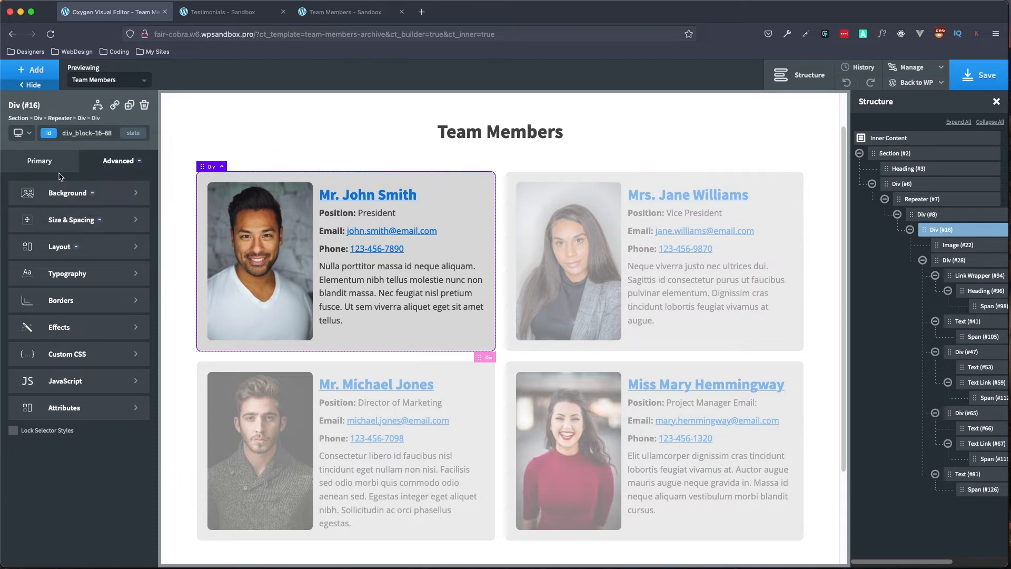
Set the team member card's image URL to the Team Member Image Meta Box field at medium size.
click(965, 250)
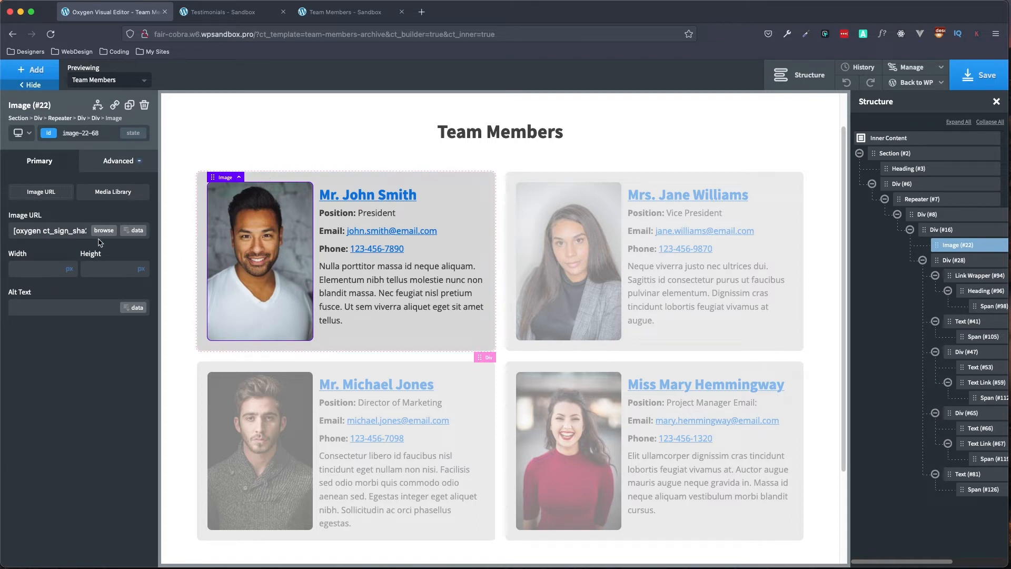
click(134, 232)
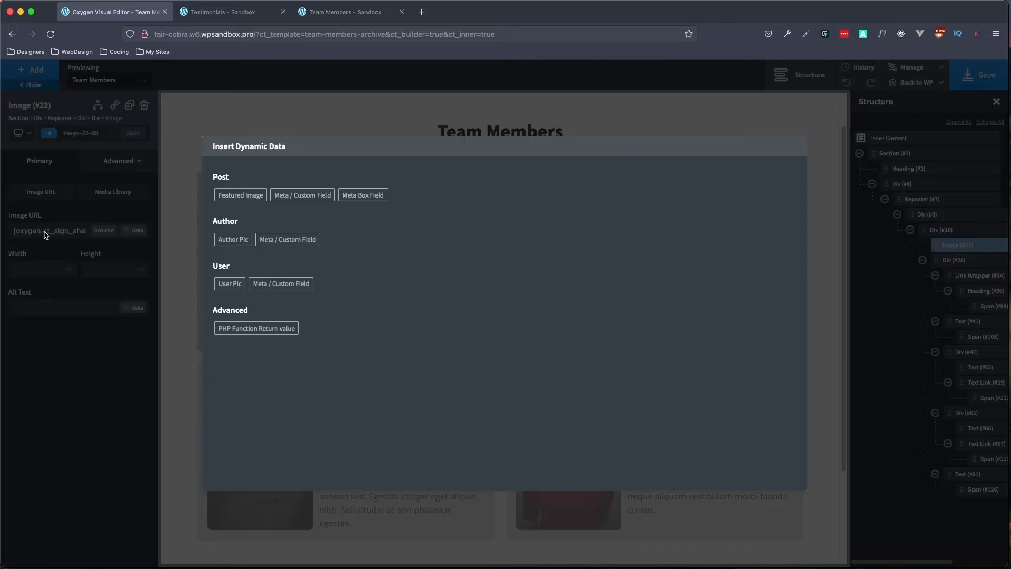
click(362, 196)
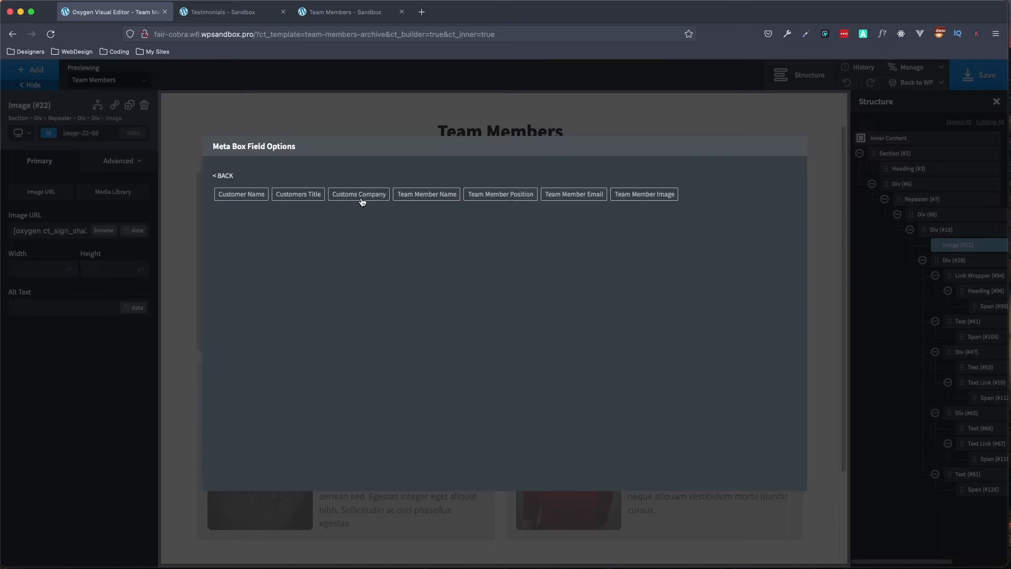
click(646, 195)
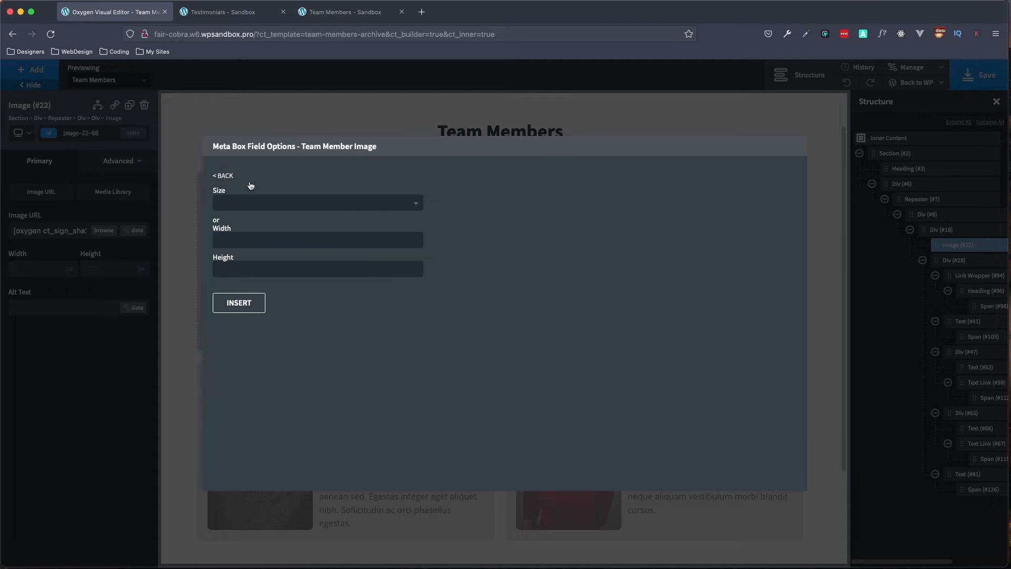
click(254, 210)
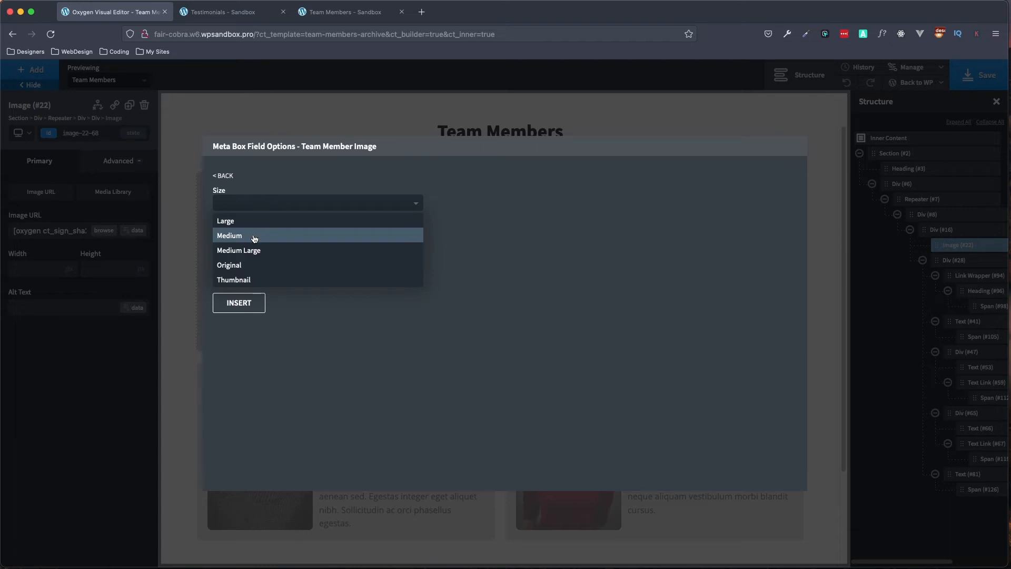
click(234, 238)
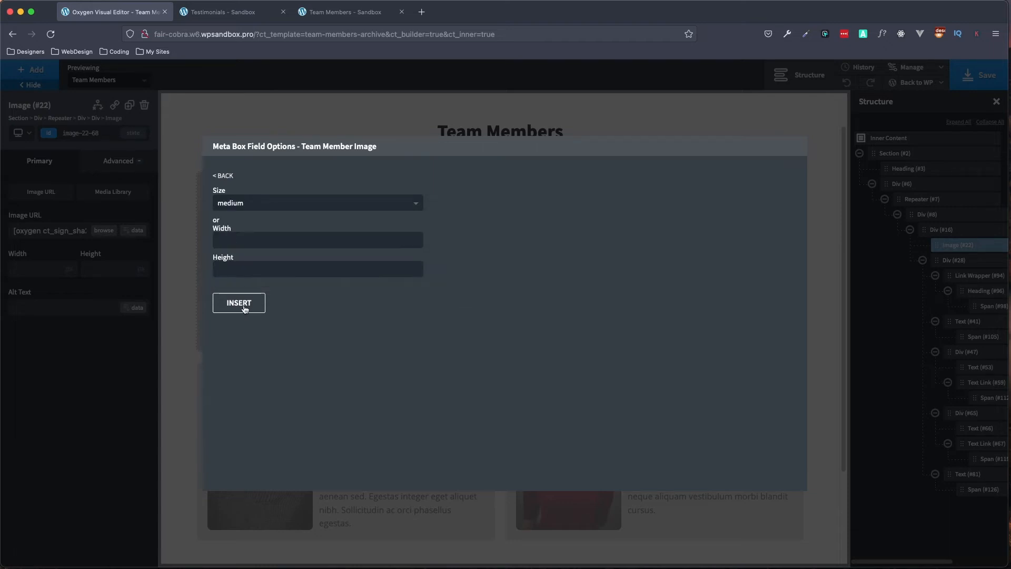
click(239, 303)
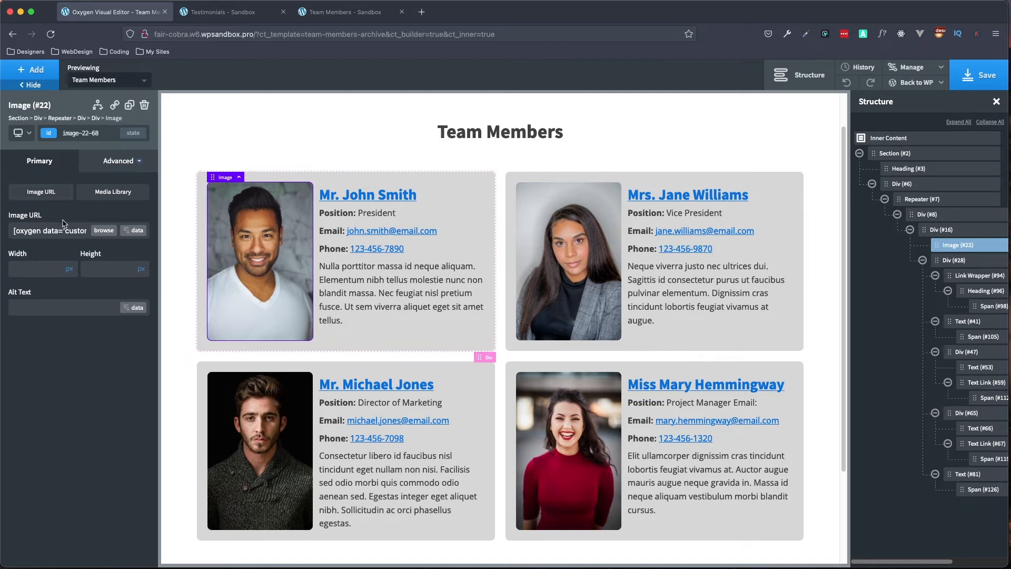
Insert the medium-size Team Member Image field into the image URL once more.
click(133, 231)
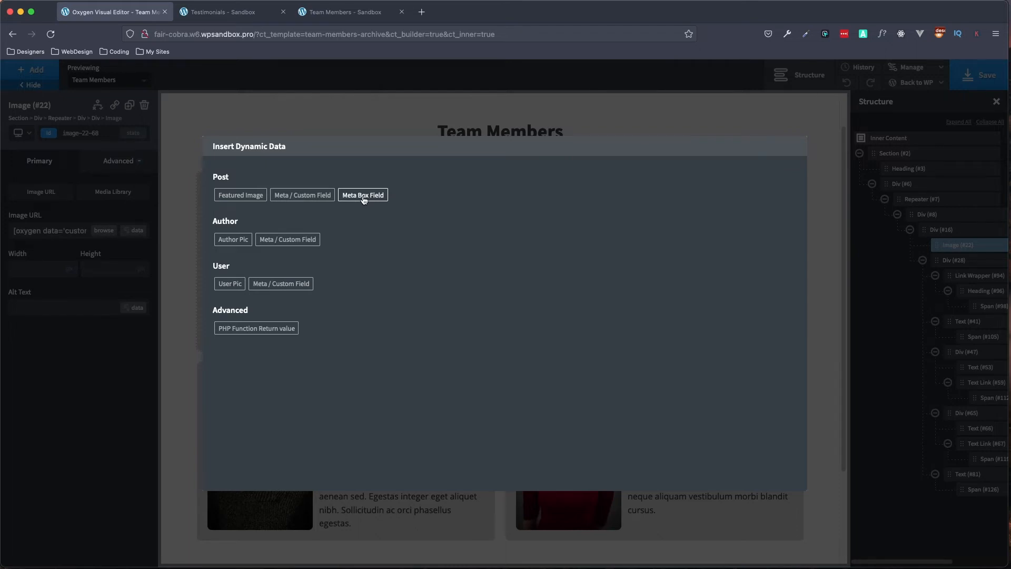
click(363, 195)
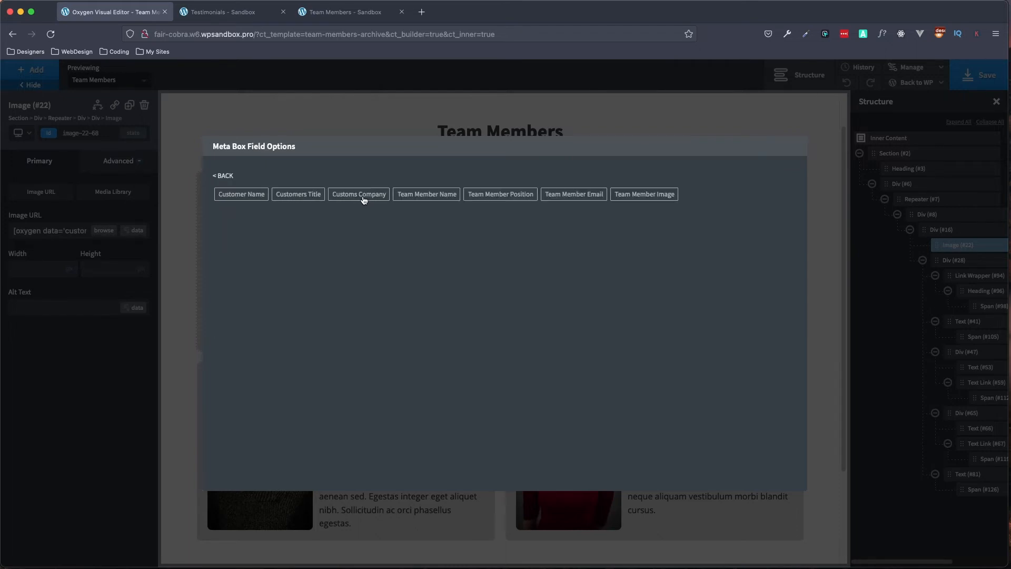
click(646, 198)
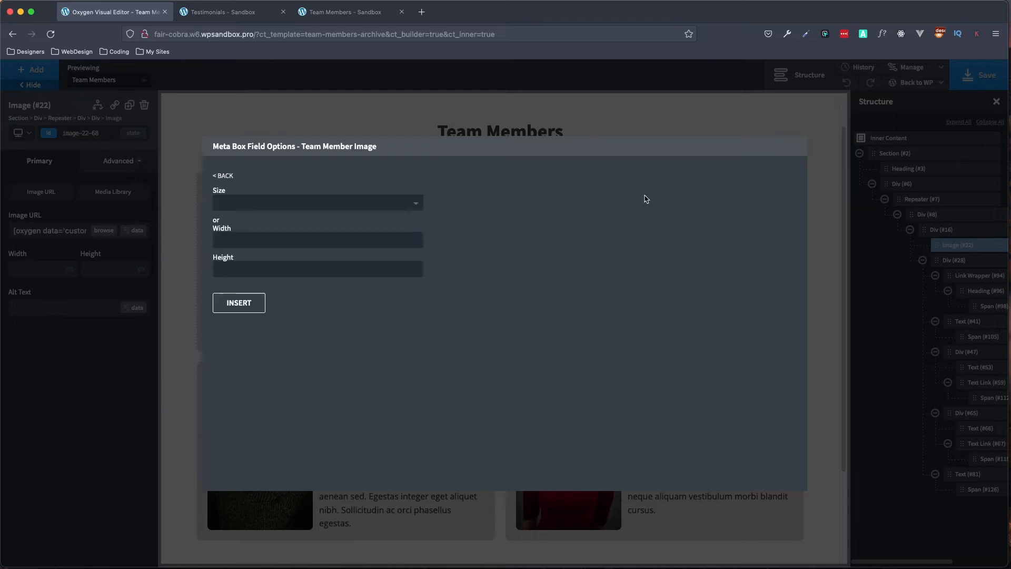
click(253, 210)
click(244, 236)
click(236, 303)
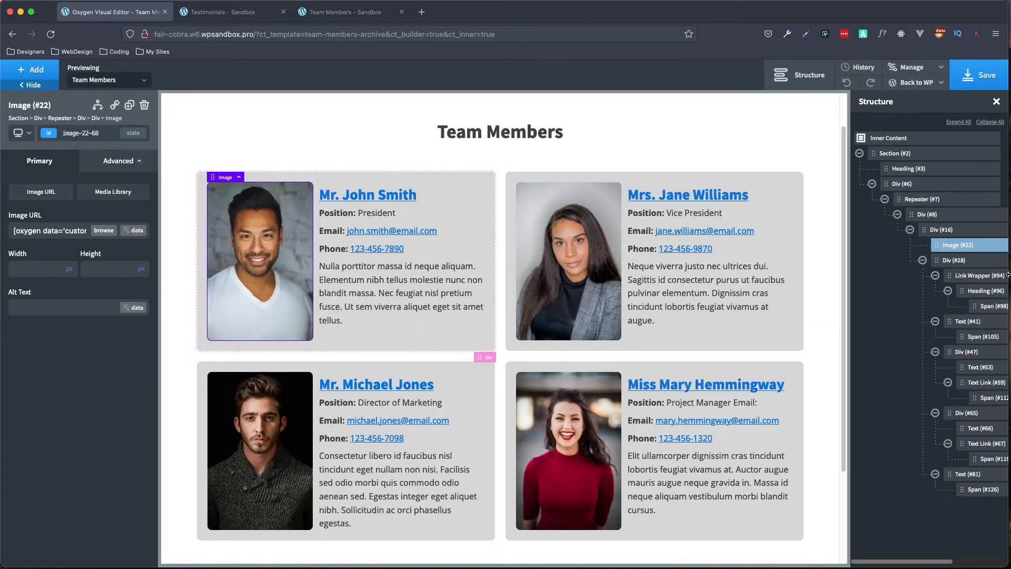
Compare the layout of the div holding the member's text details with that of its parent card div.
click(956, 261)
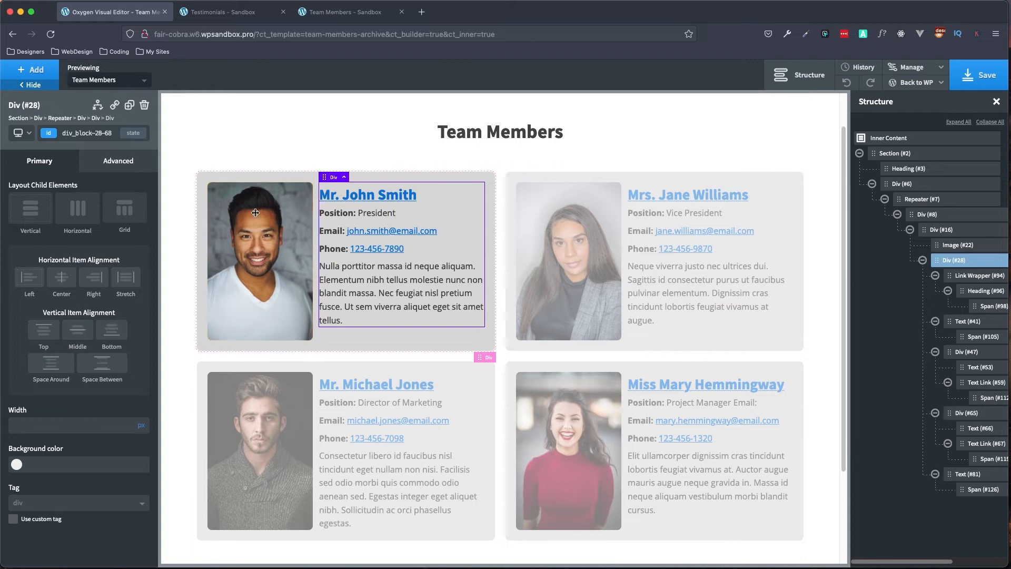
click(490, 229)
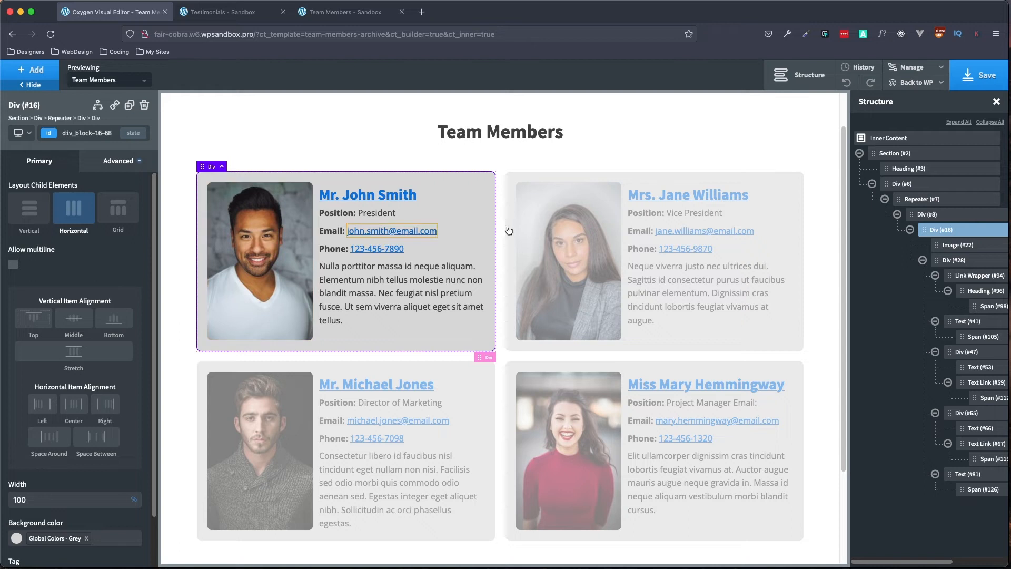
click(964, 260)
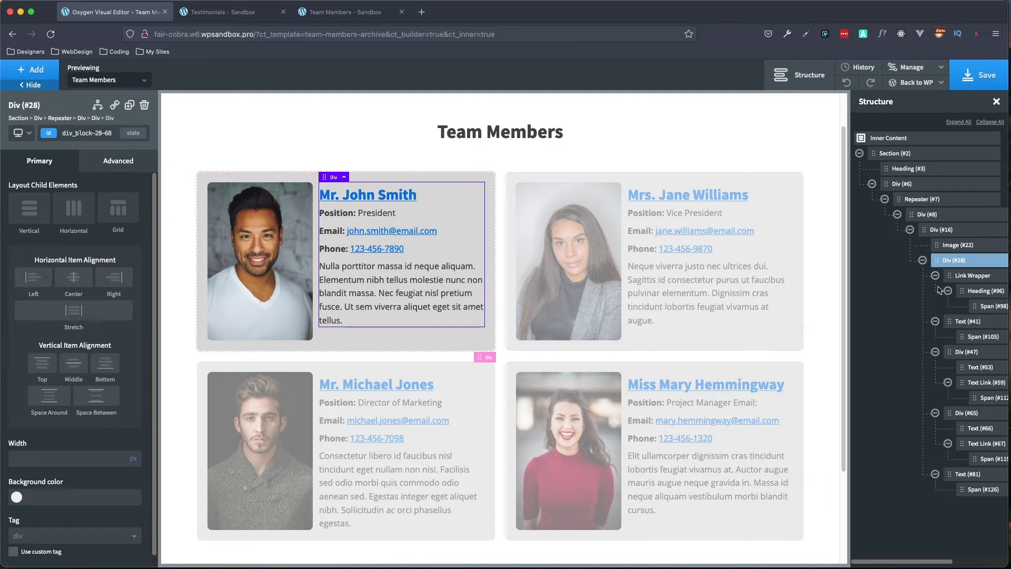
Set the URL of the link wrapper around the member's name to the post's Permalink dynamic data.
drag(902, 561, 947, 564)
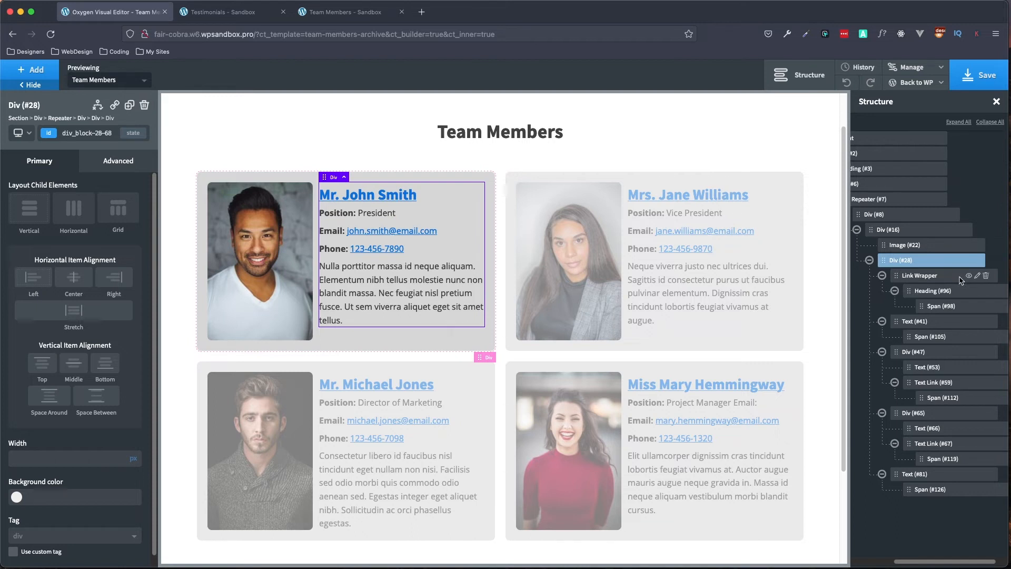
click(967, 276)
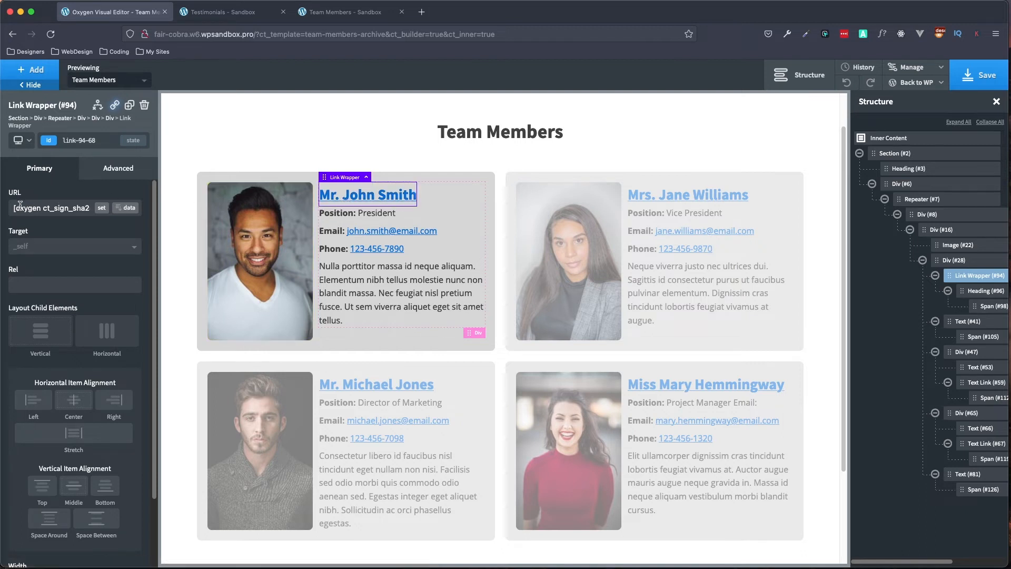
click(127, 210)
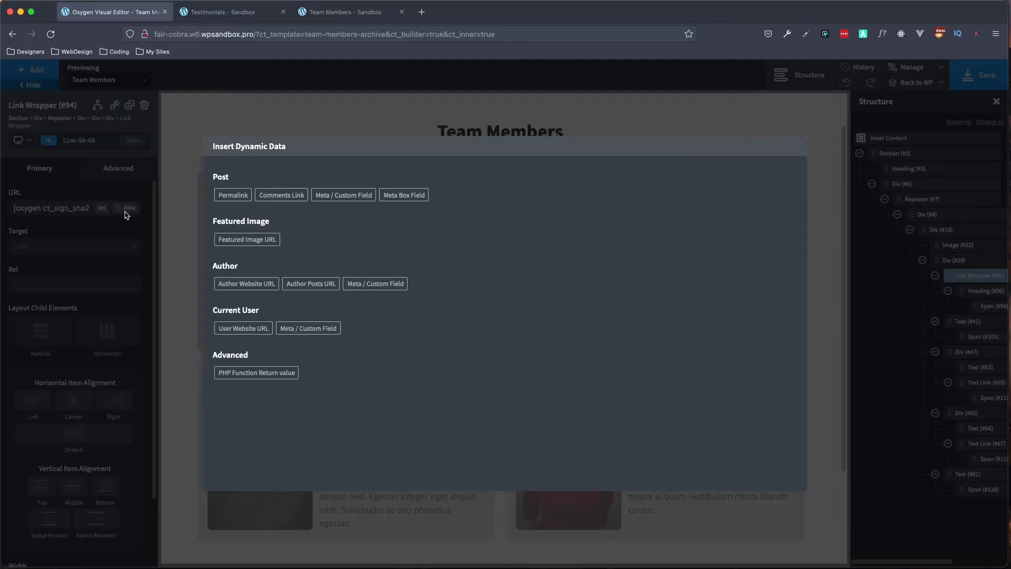
click(233, 196)
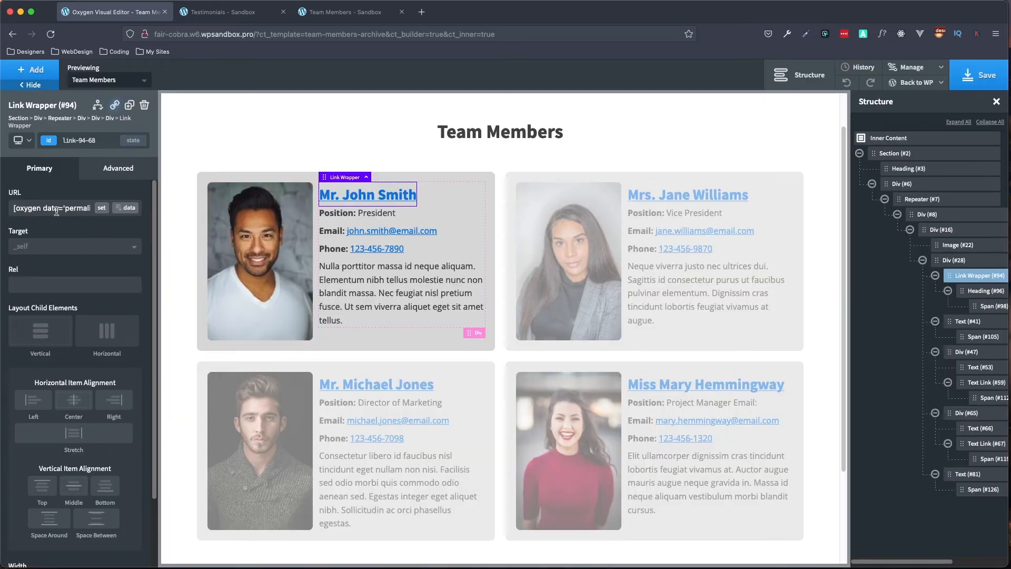
Examine the typography settings of the heading inside the member name's link wrapper.
click(981, 295)
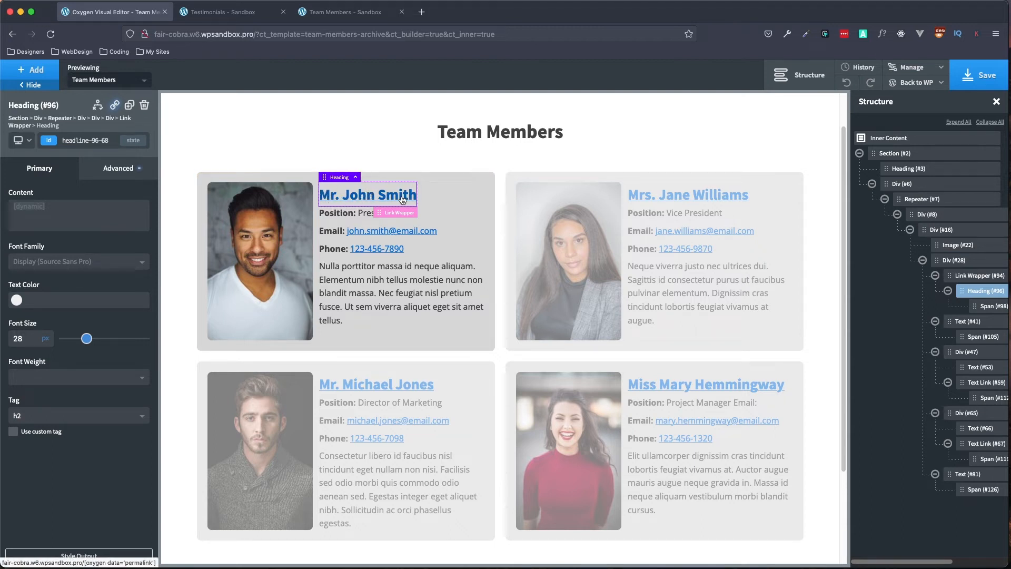
click(120, 168)
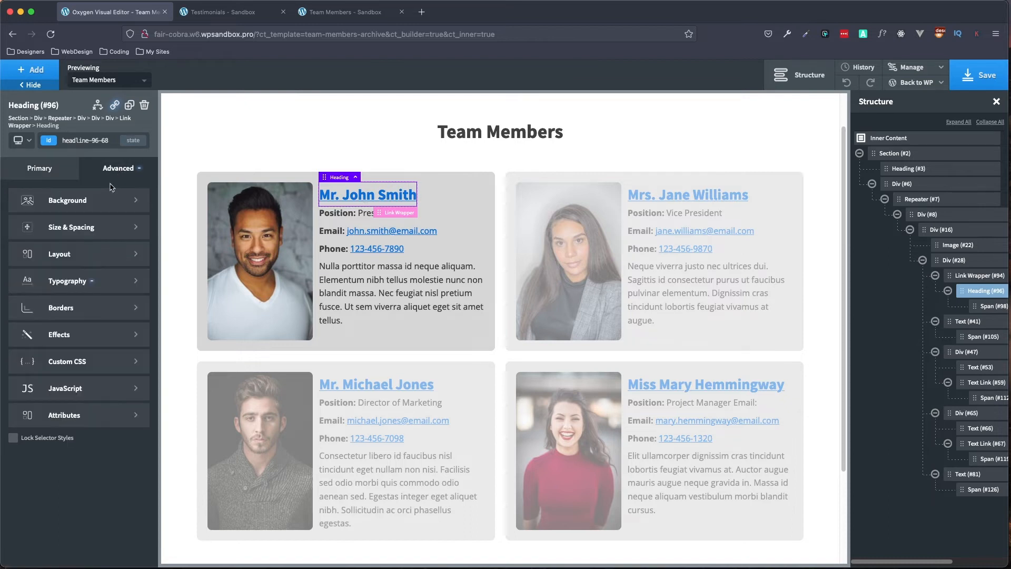
click(74, 289)
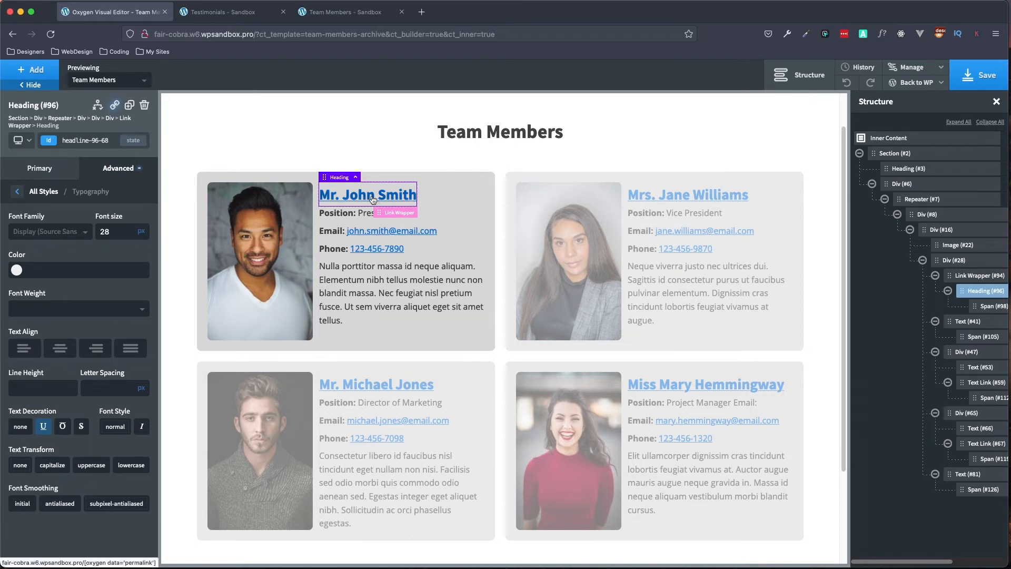
click(15, 193)
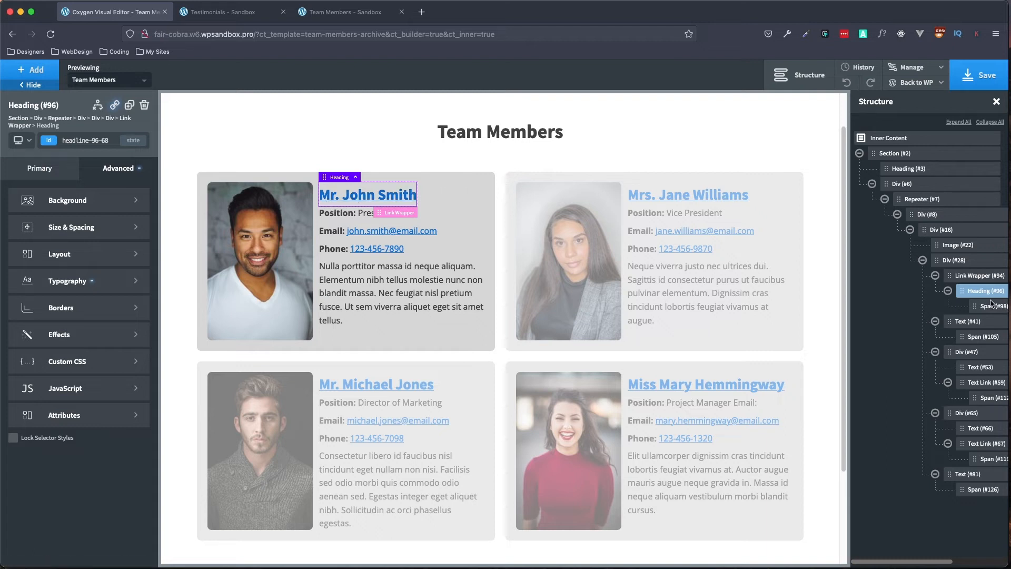
Replace the heading's content with the Team Member Name Meta Box field.
double_click(361, 197)
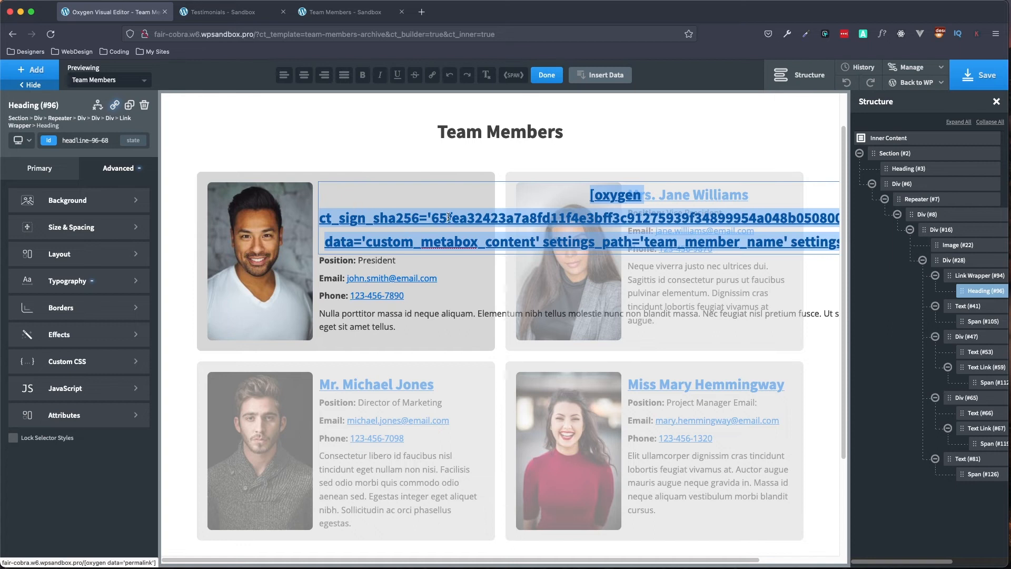
click(597, 81)
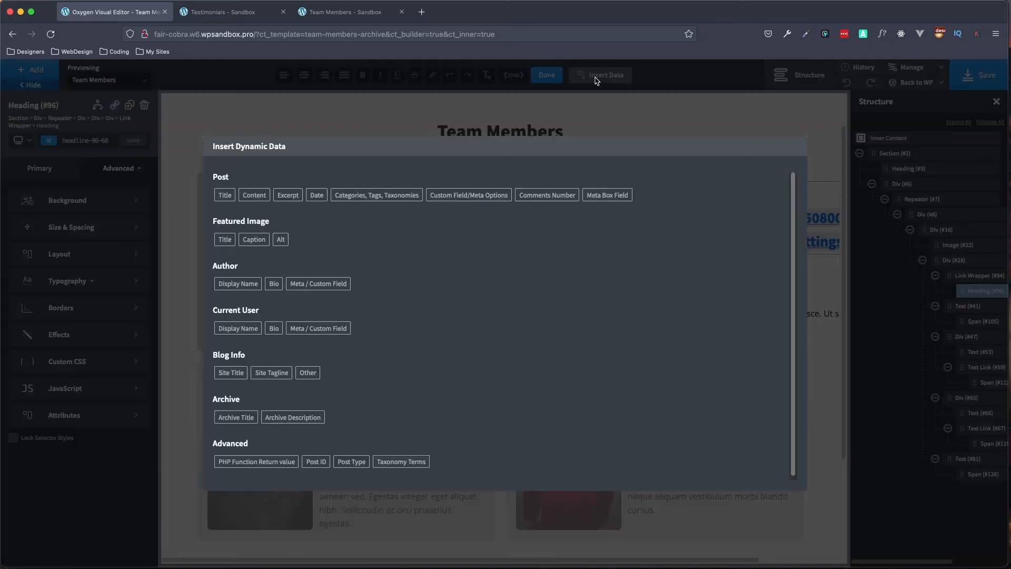
click(608, 196)
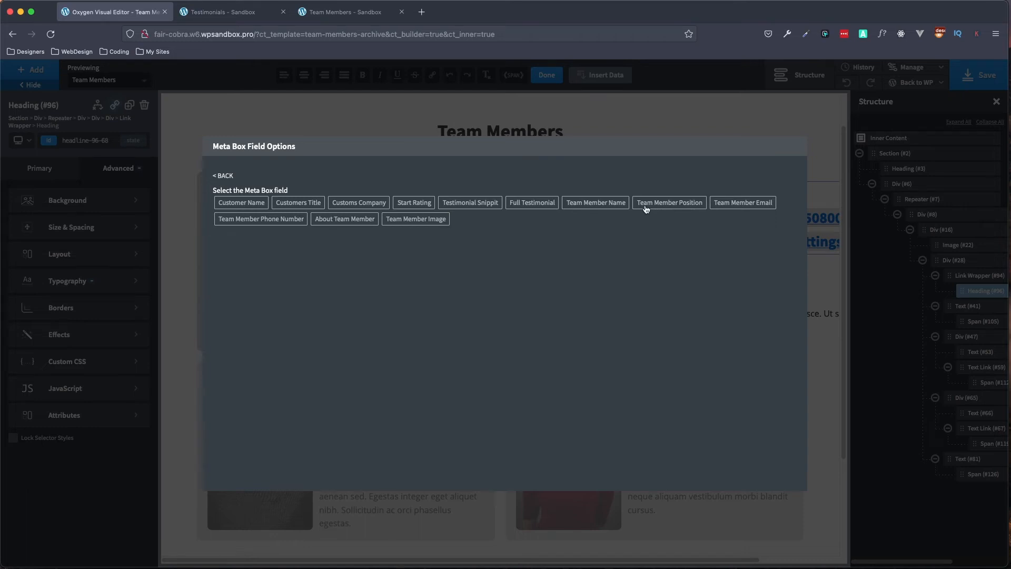
click(595, 206)
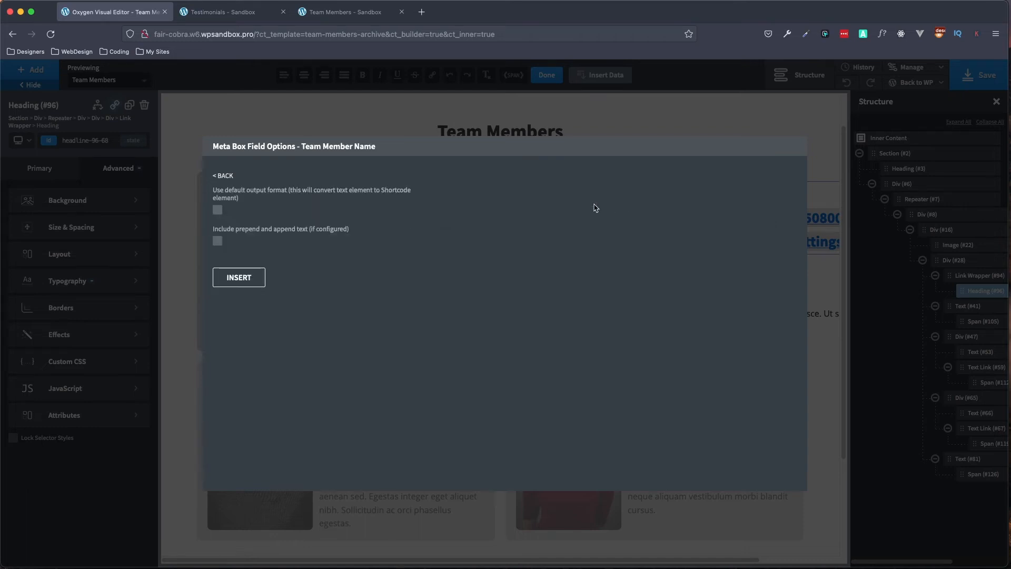
click(239, 277)
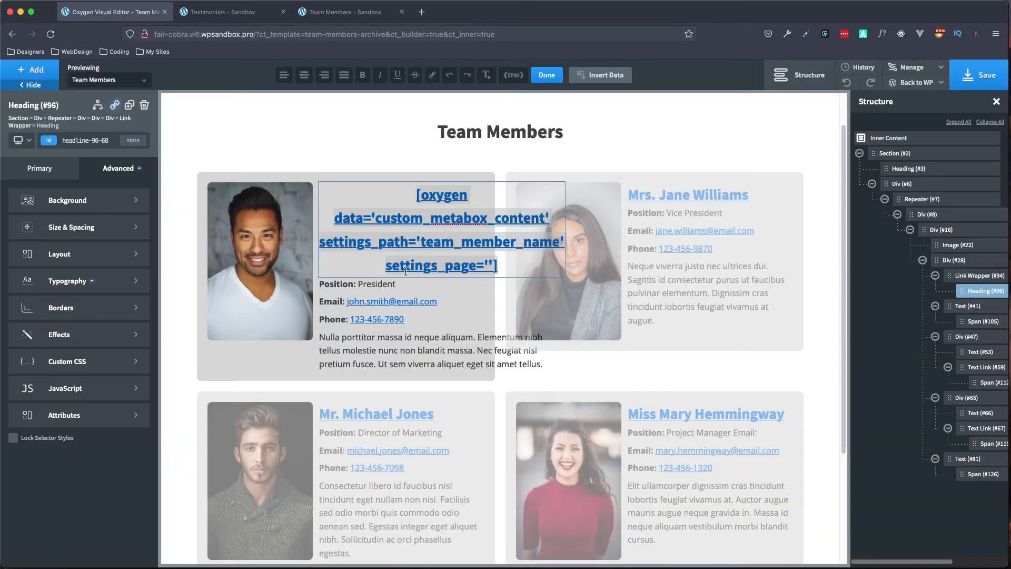
click(545, 75)
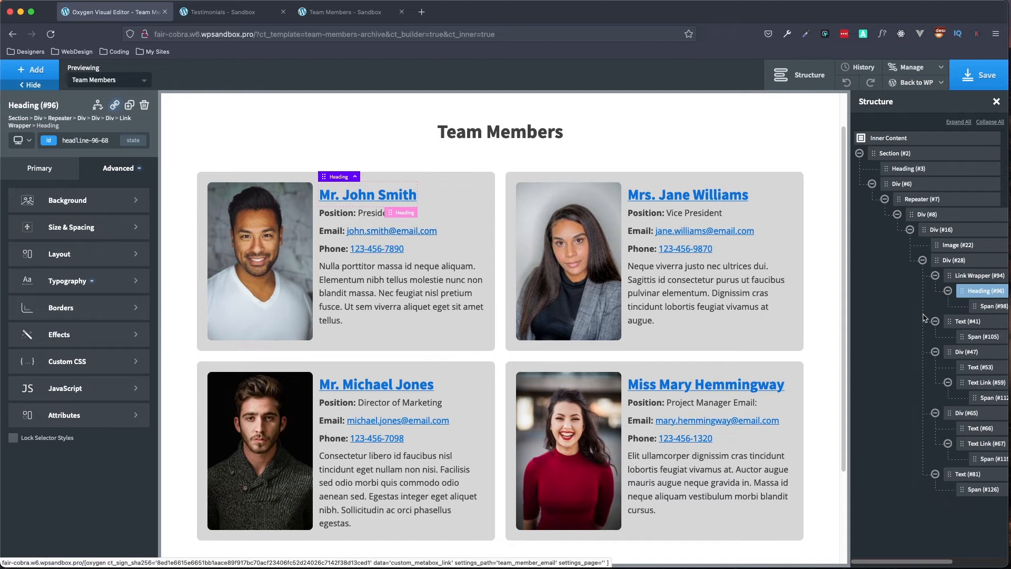
Look through the Meta Box fields offered as dynamic data for the Position text block.
click(935, 275)
click(976, 290)
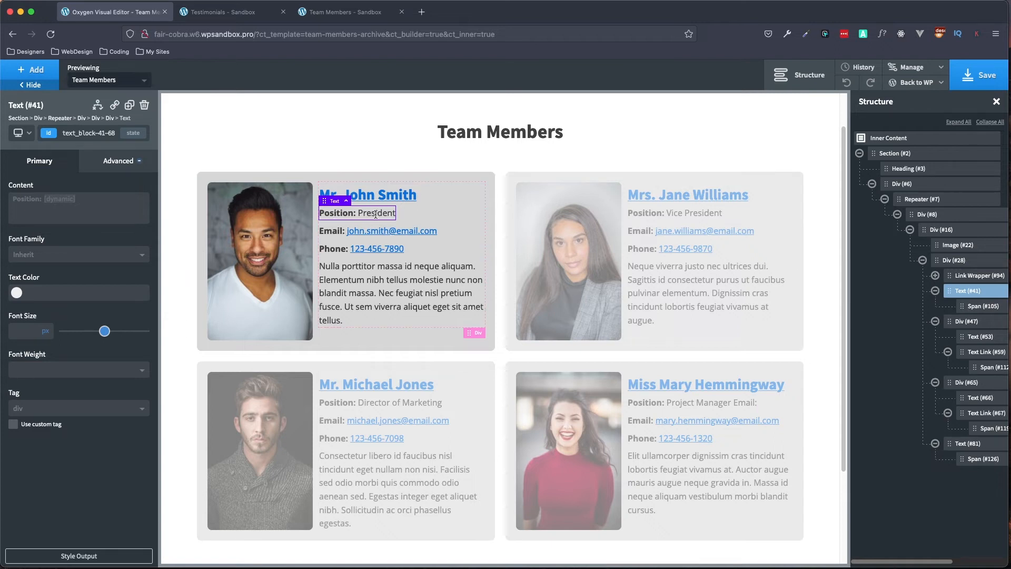
double_click(348, 212)
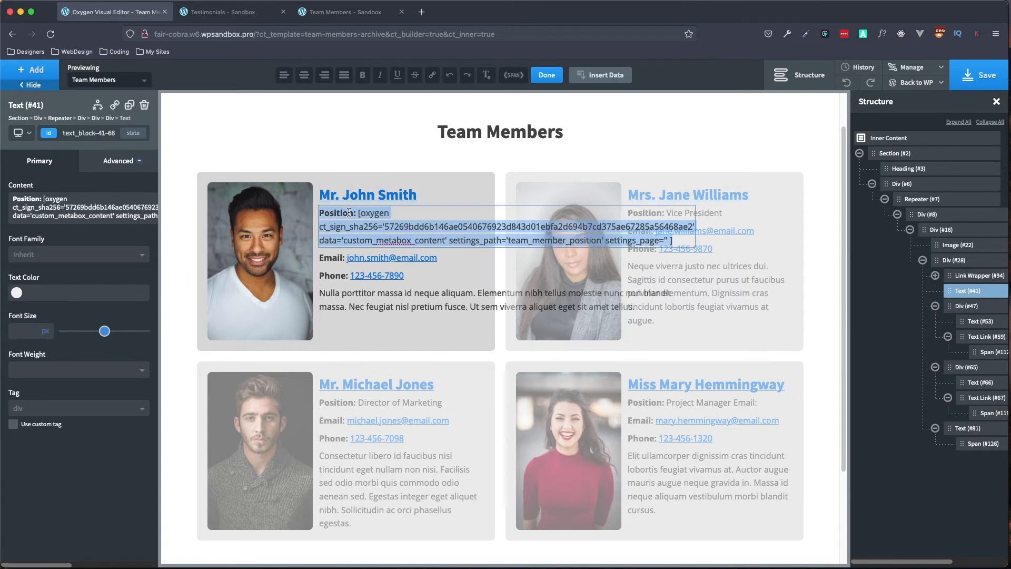
click(602, 81)
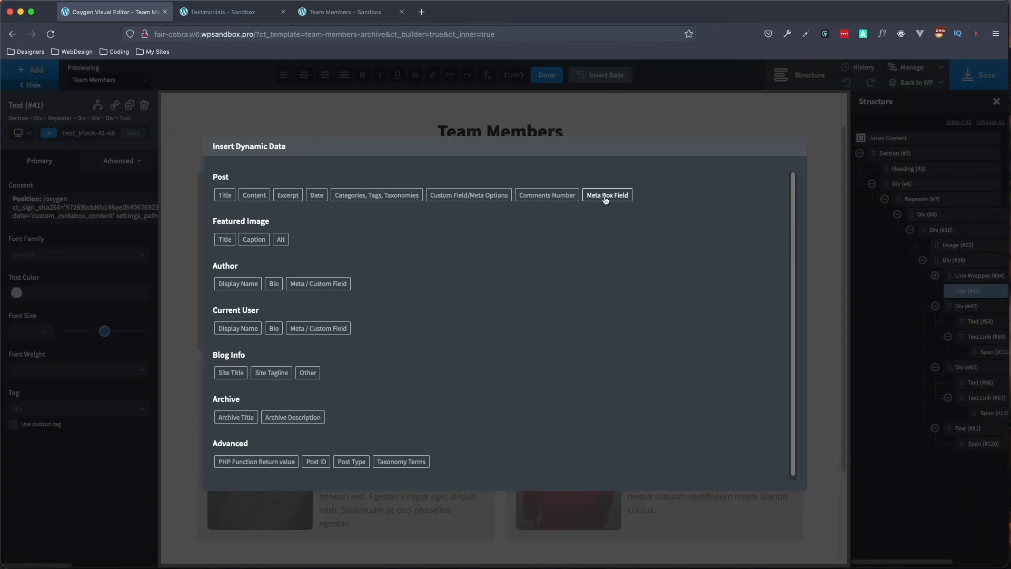
click(606, 199)
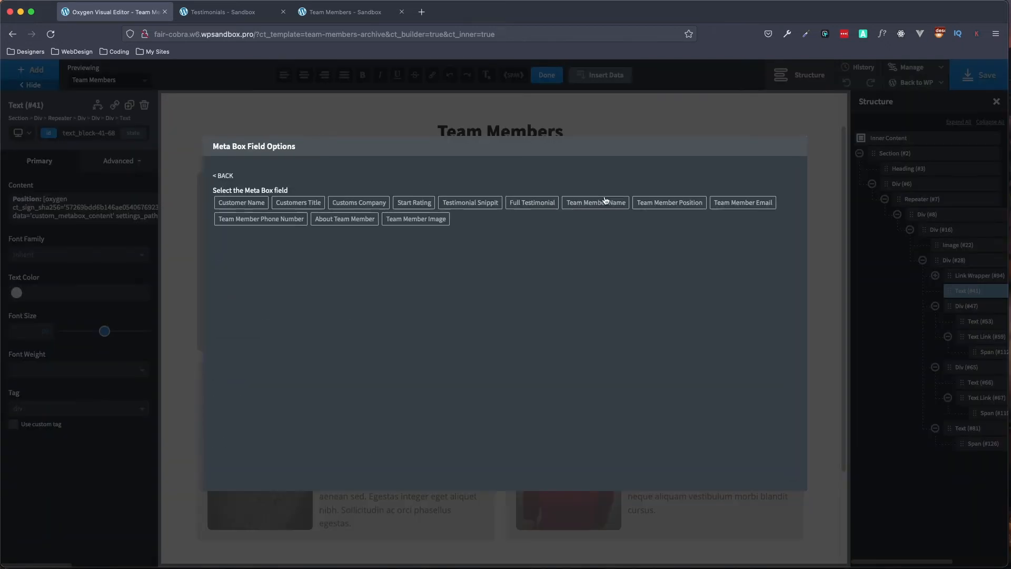
click(688, 211)
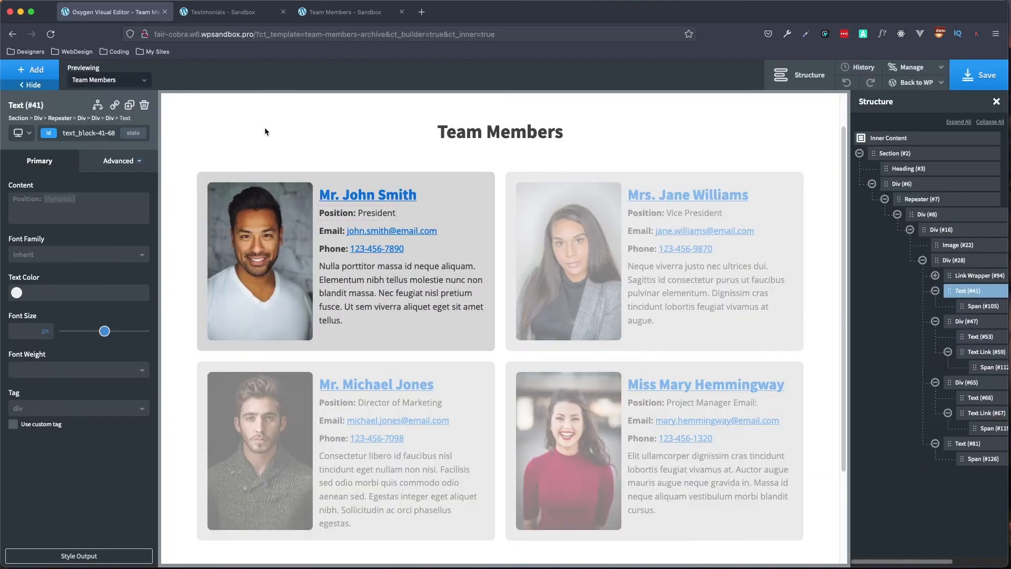
Examine how the Position text block combines its bold label with the dynamic field code.
double_click(358, 214)
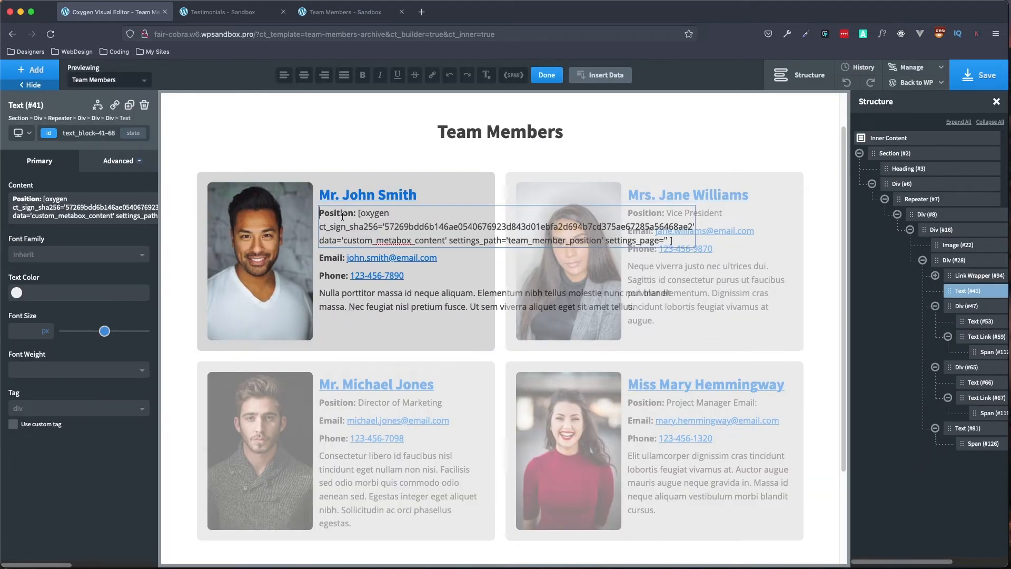
drag(358, 214, 321, 213)
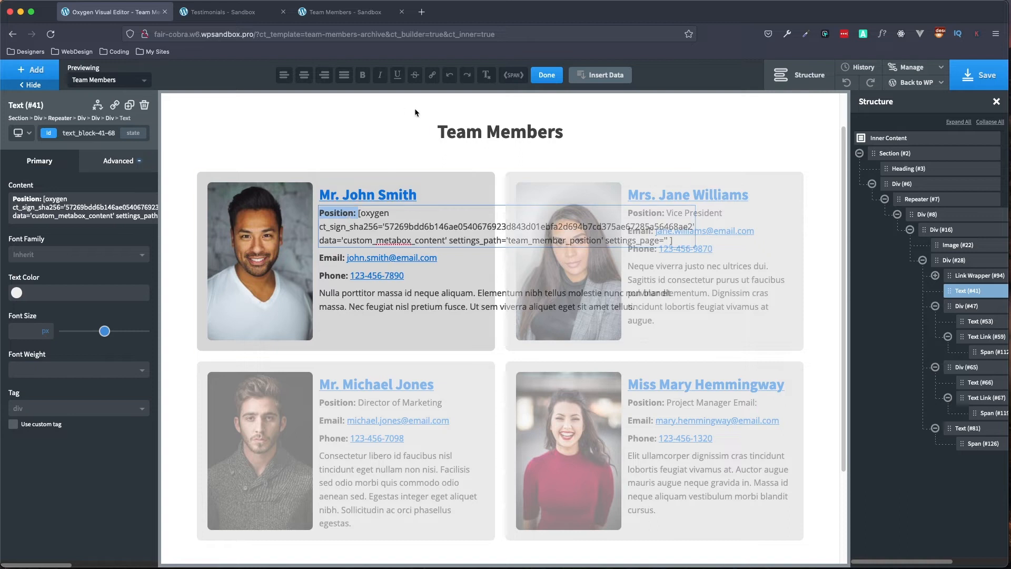
click(363, 76)
click(350, 213)
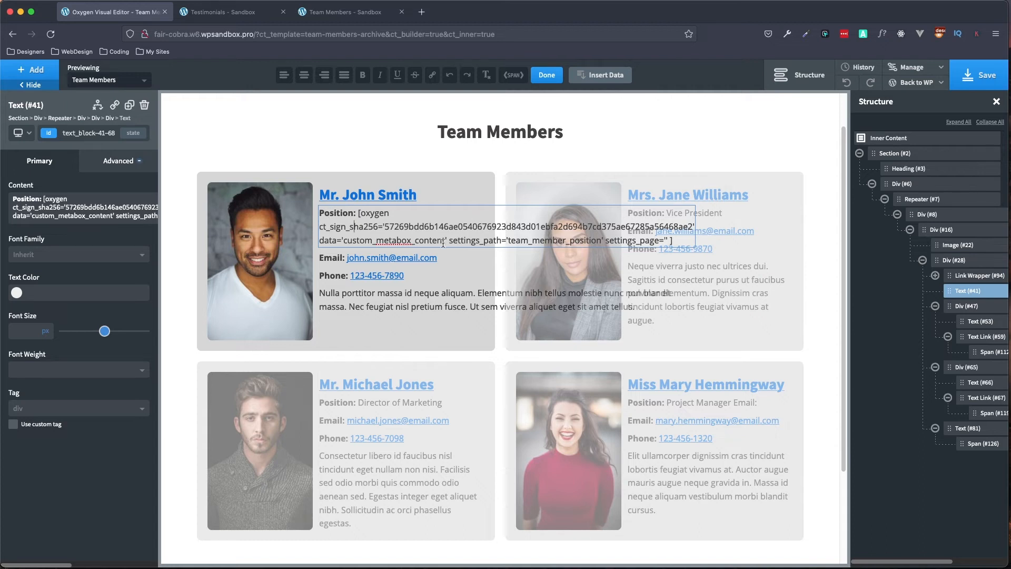
click(550, 77)
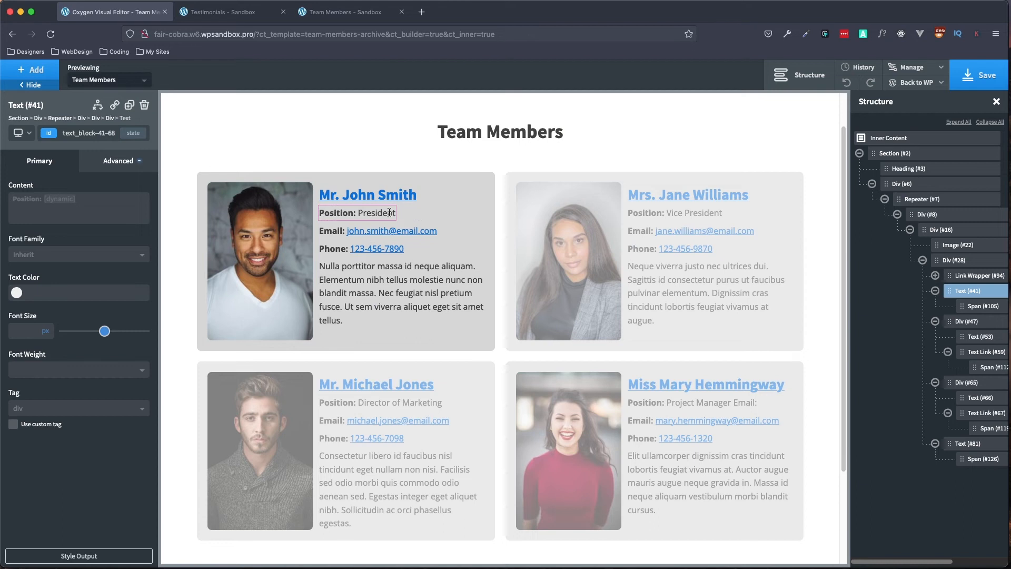
Examine the layout of the div holding the email row and the content of its Email label text.
click(358, 213)
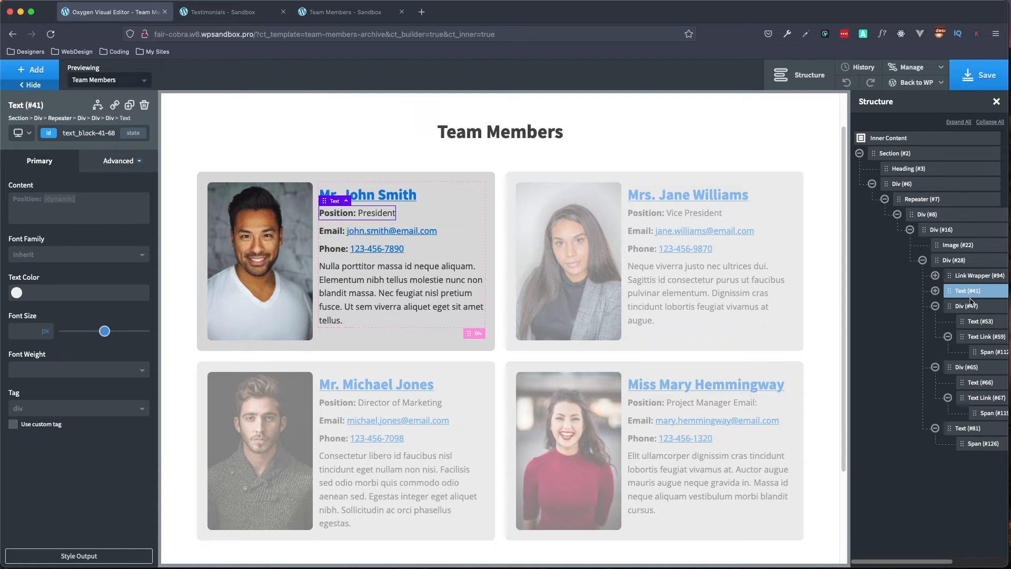
click(986, 311)
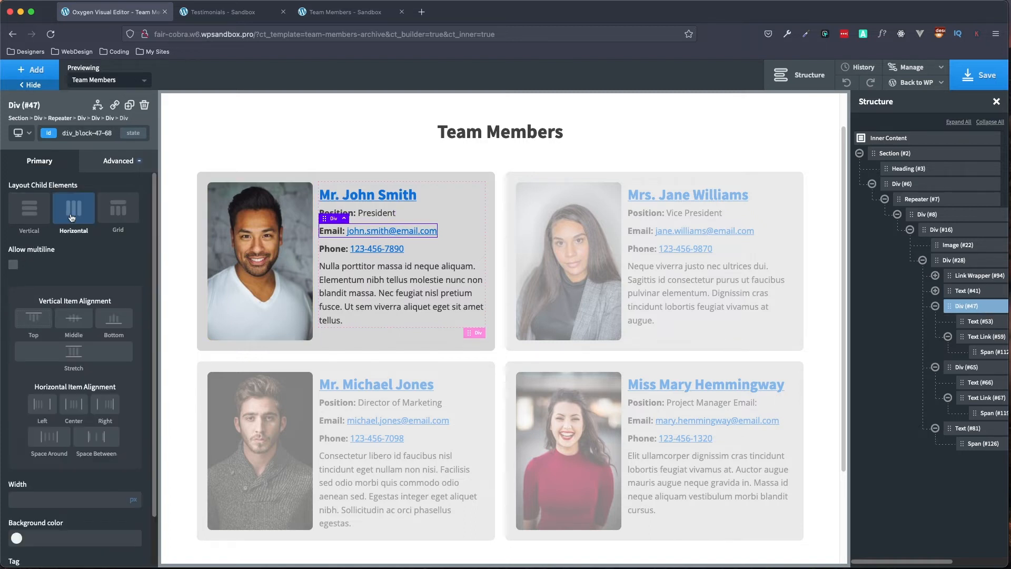
click(983, 324)
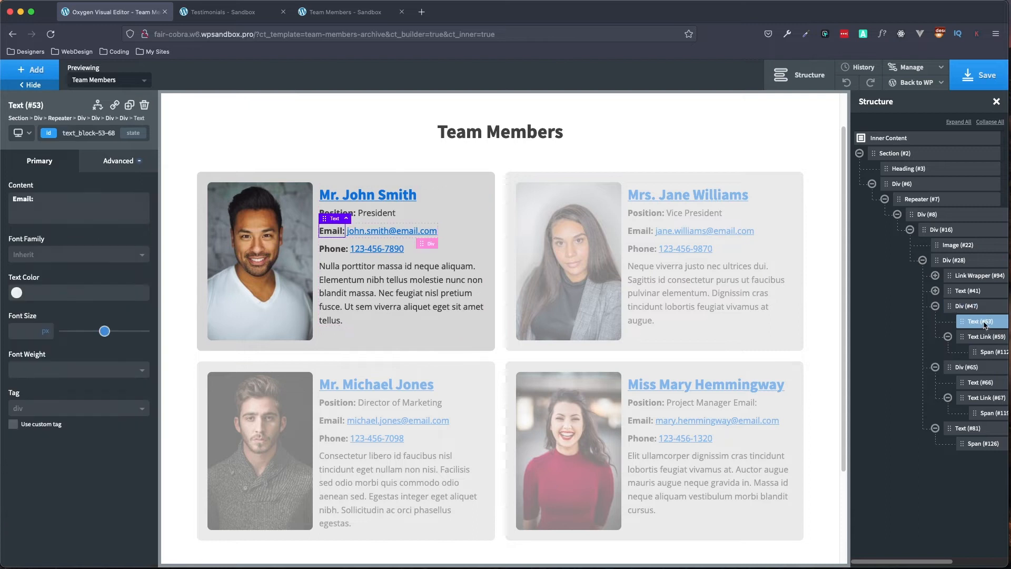
double_click(331, 230)
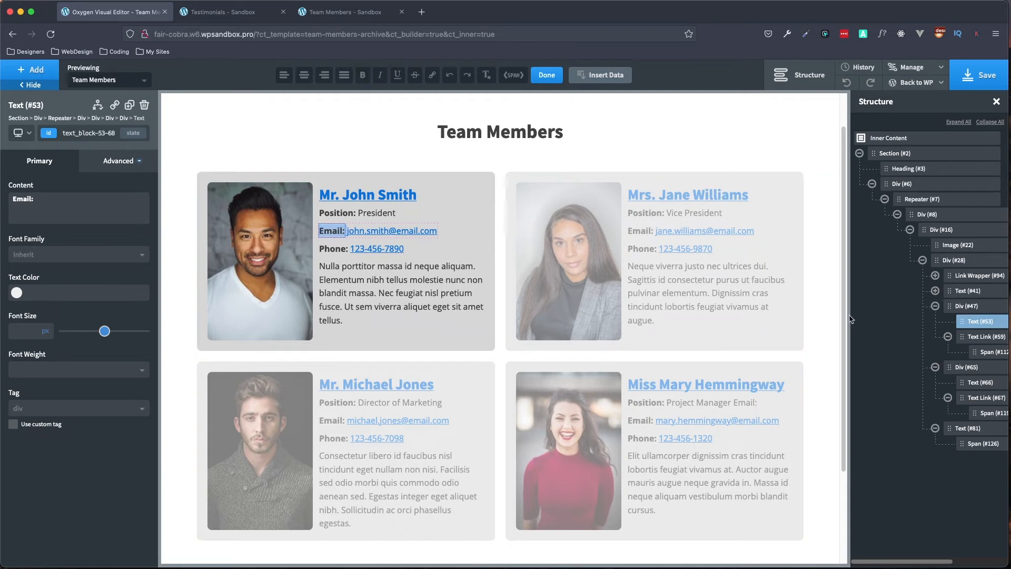
Replace the email text link's content with the Team Member Email Meta Box field.
click(977, 337)
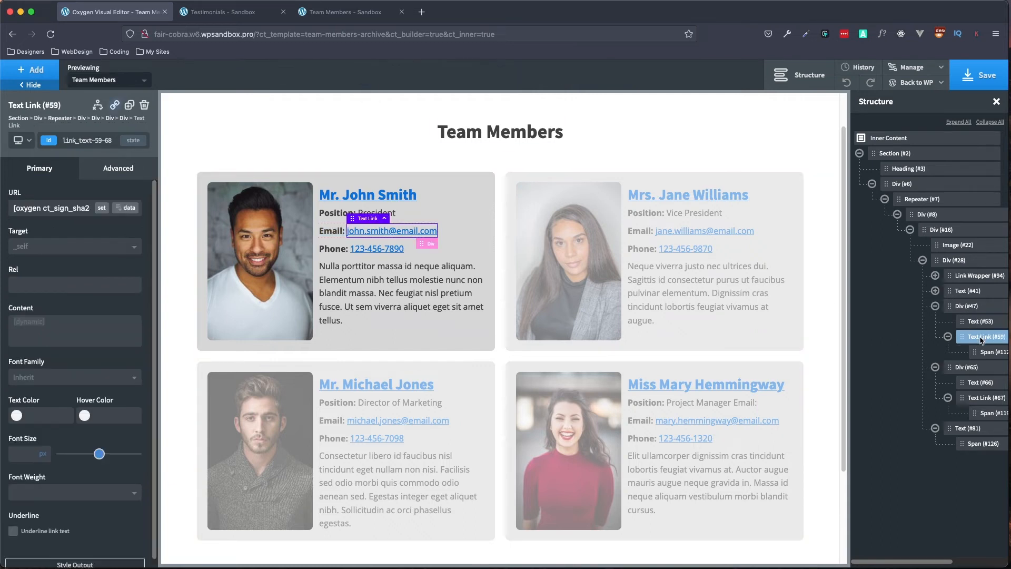
double_click(367, 233)
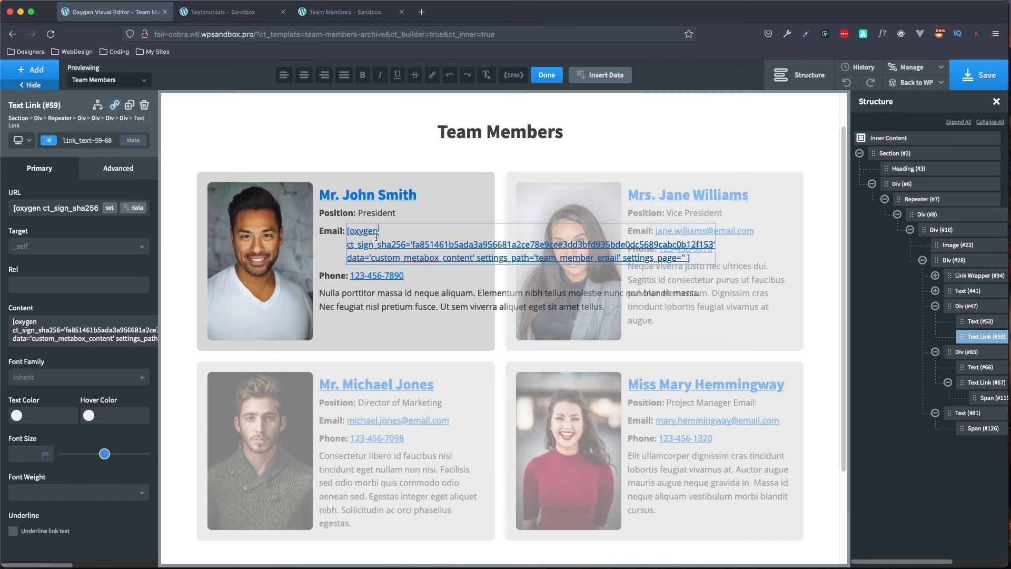
key(super+a)
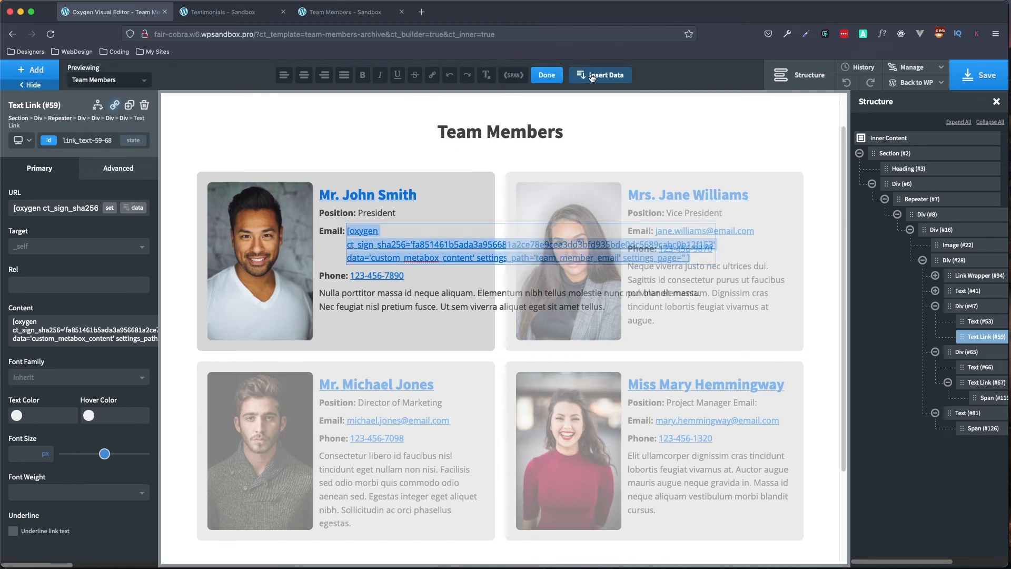
click(590, 77)
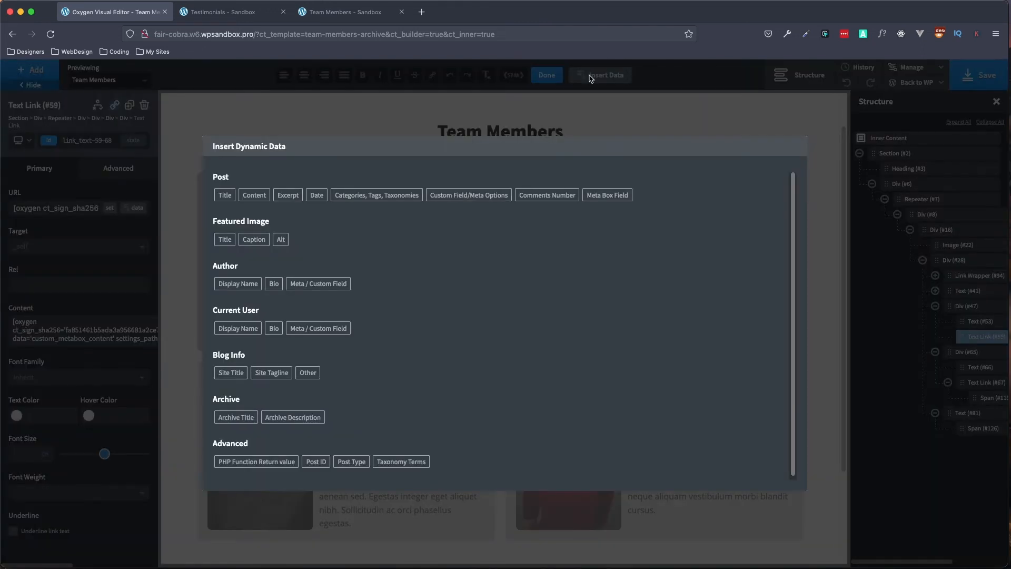
click(621, 199)
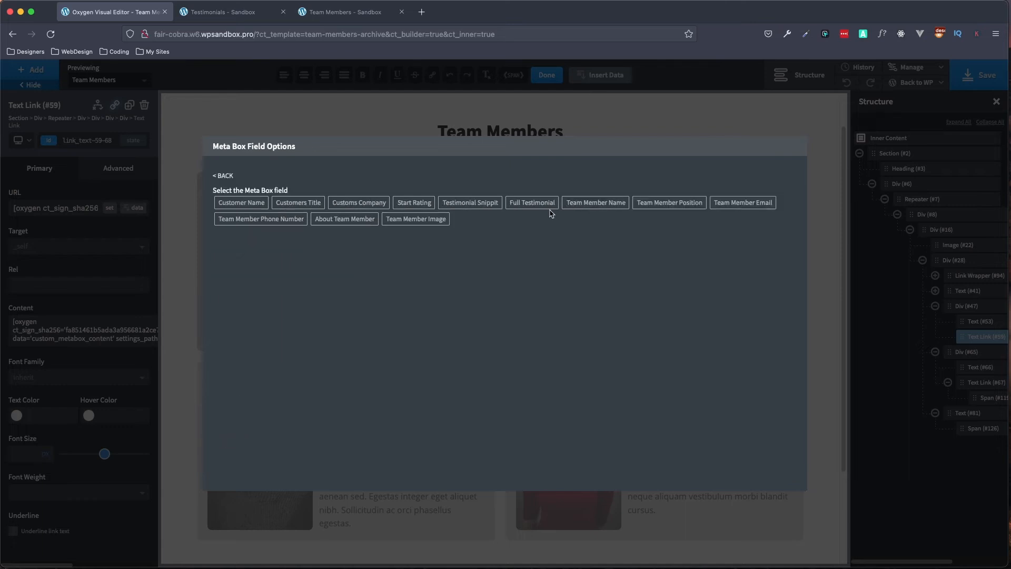
click(744, 209)
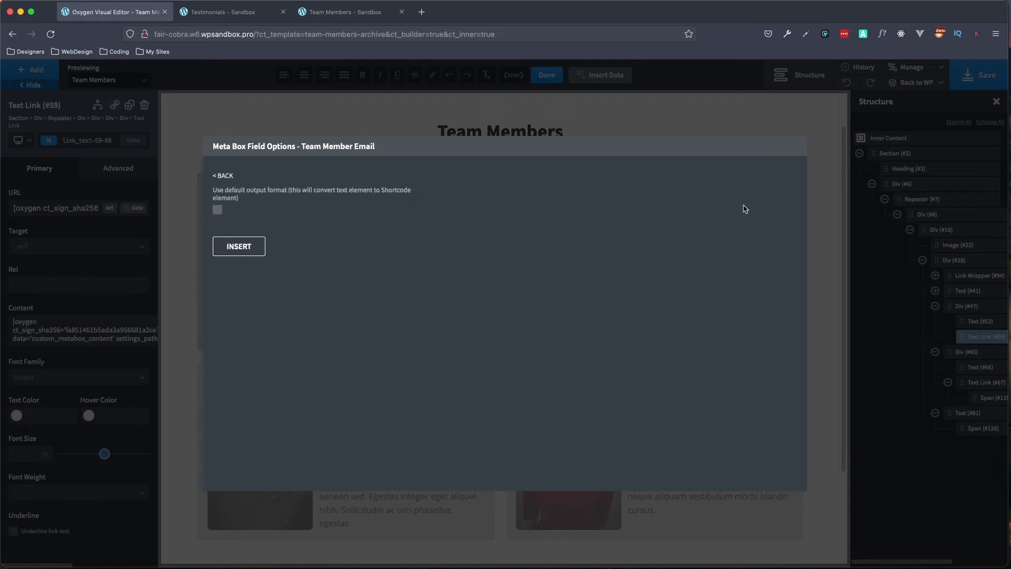
click(244, 253)
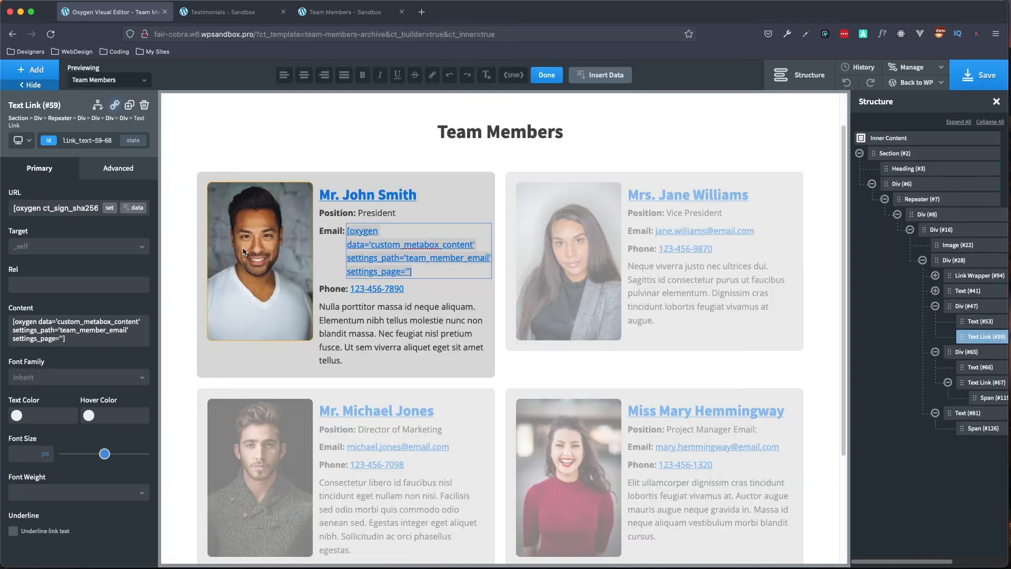
click(547, 75)
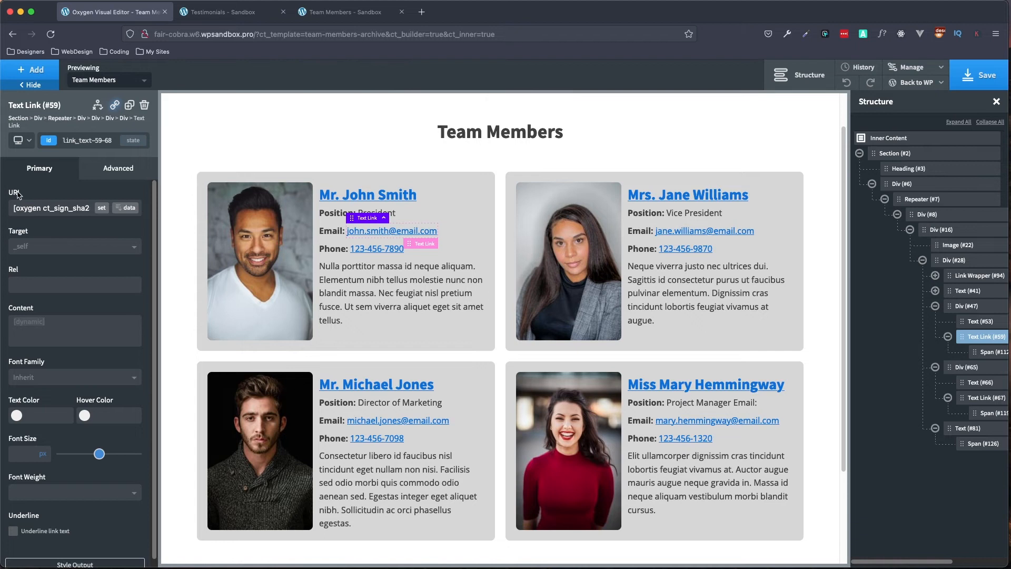
Set the email text link's URL to the Team Member Email Meta Box field, then collapse the link's branch in the structure.
click(132, 208)
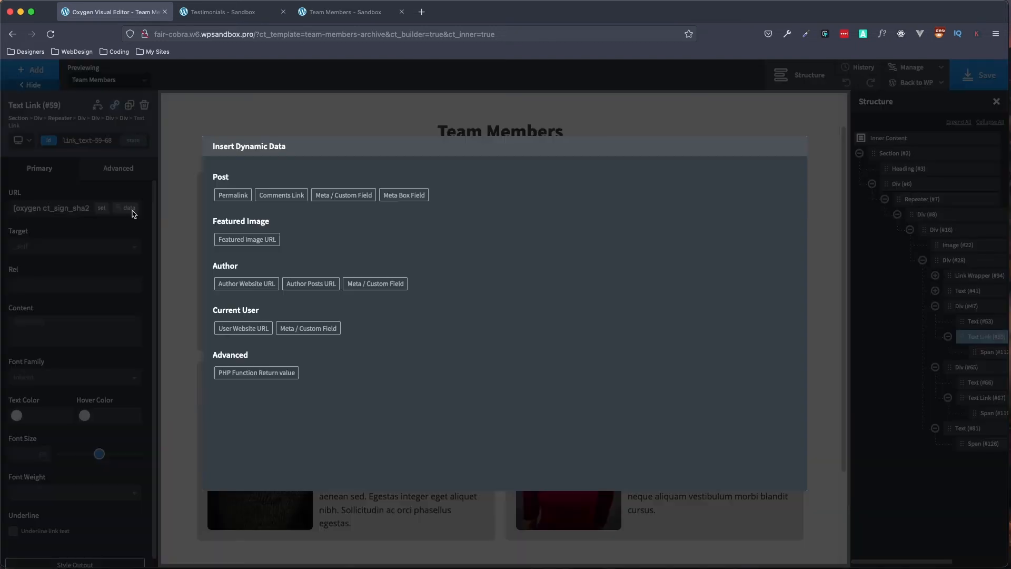
click(409, 203)
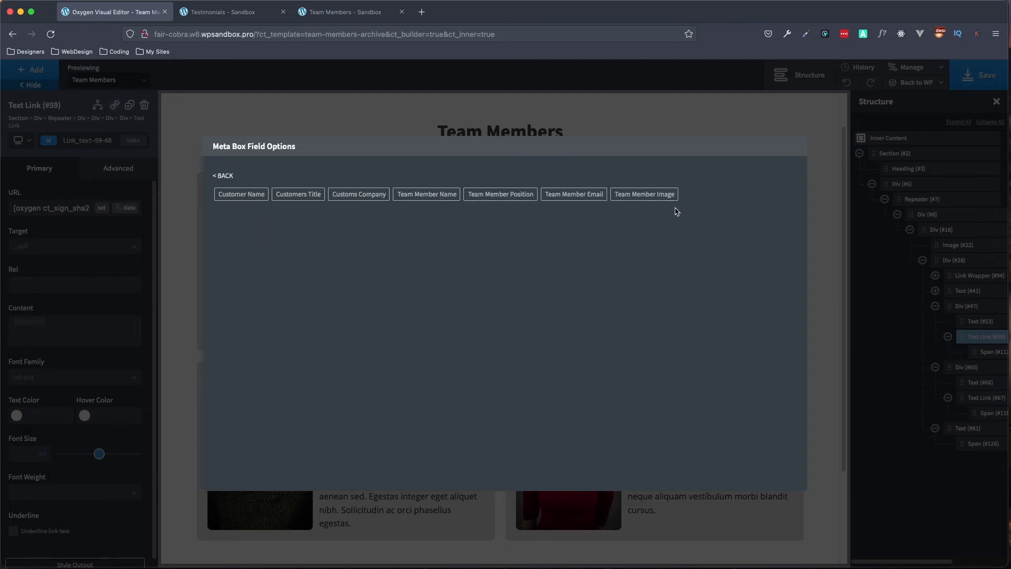
click(576, 194)
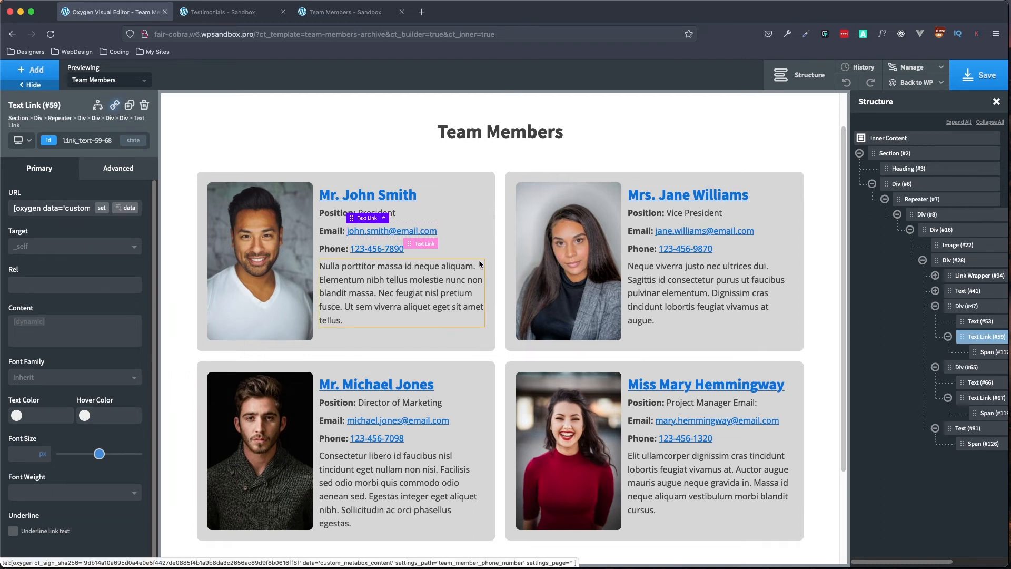
click(948, 336)
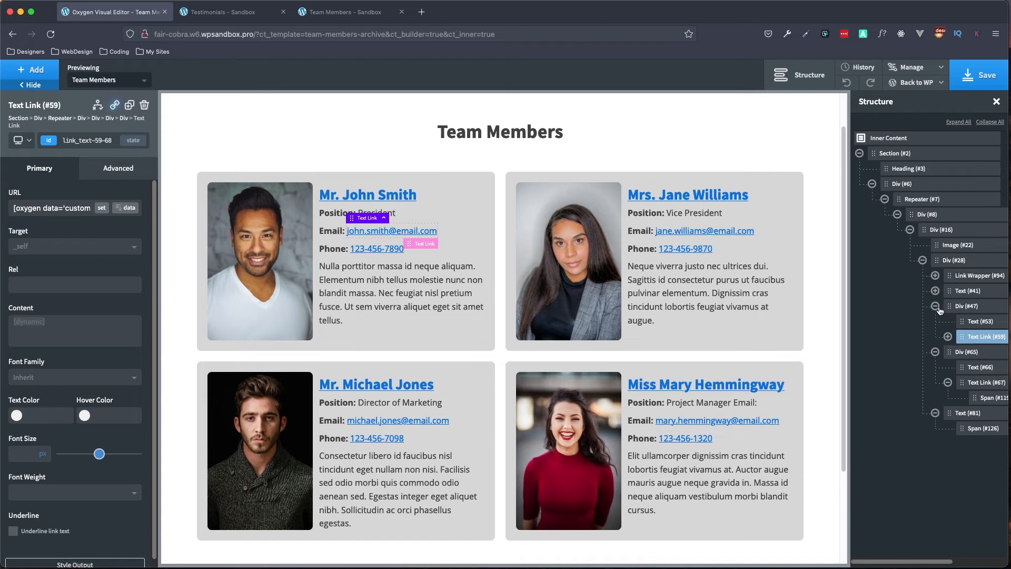
Collapse the email row's div, then examine the div holding the phone row and its Phone label text.
click(936, 307)
click(986, 323)
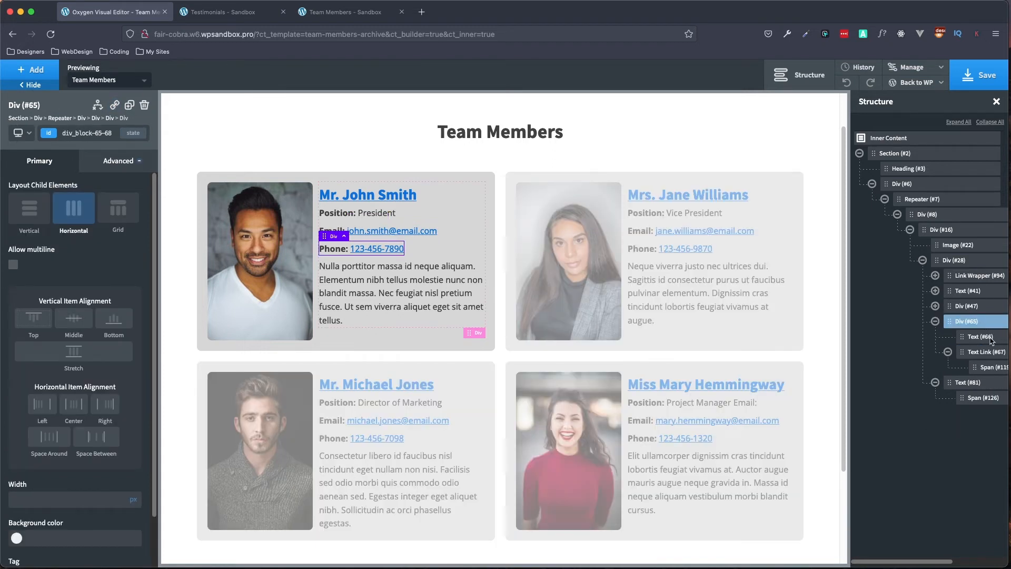
click(990, 338)
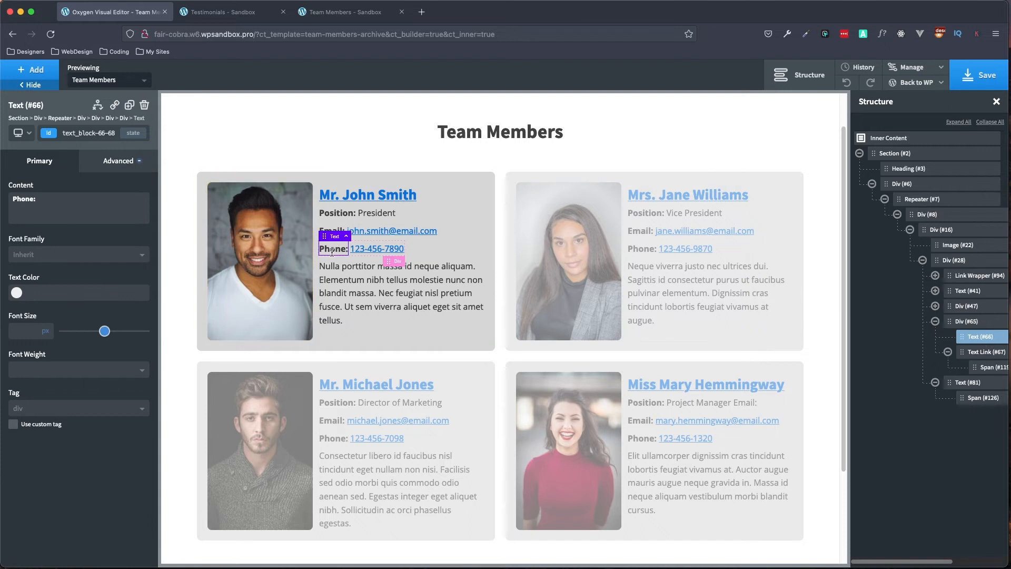
Replace the phone text link's content with the Team Member Phone Number Meta Box field.
click(986, 357)
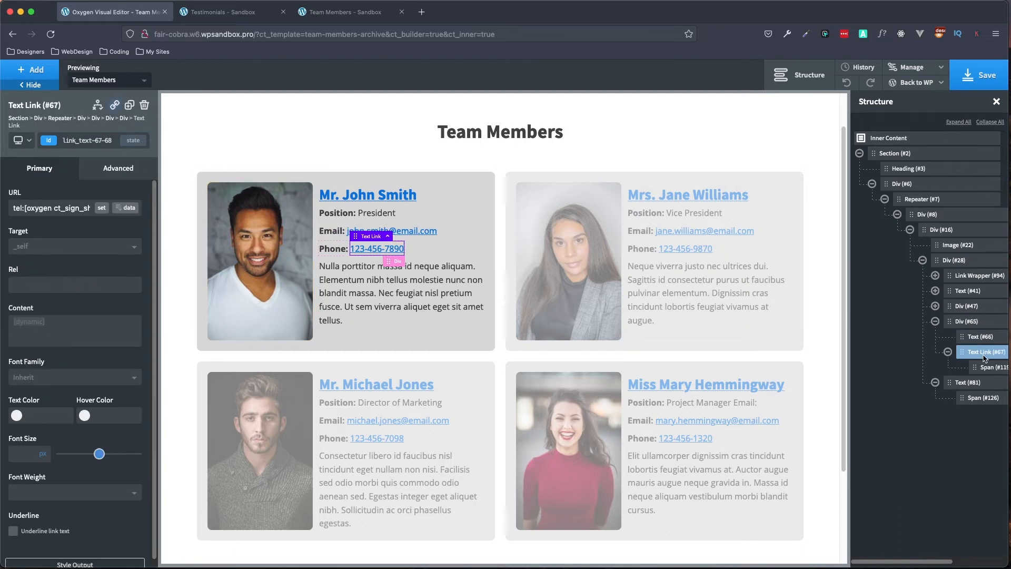
double_click(381, 250)
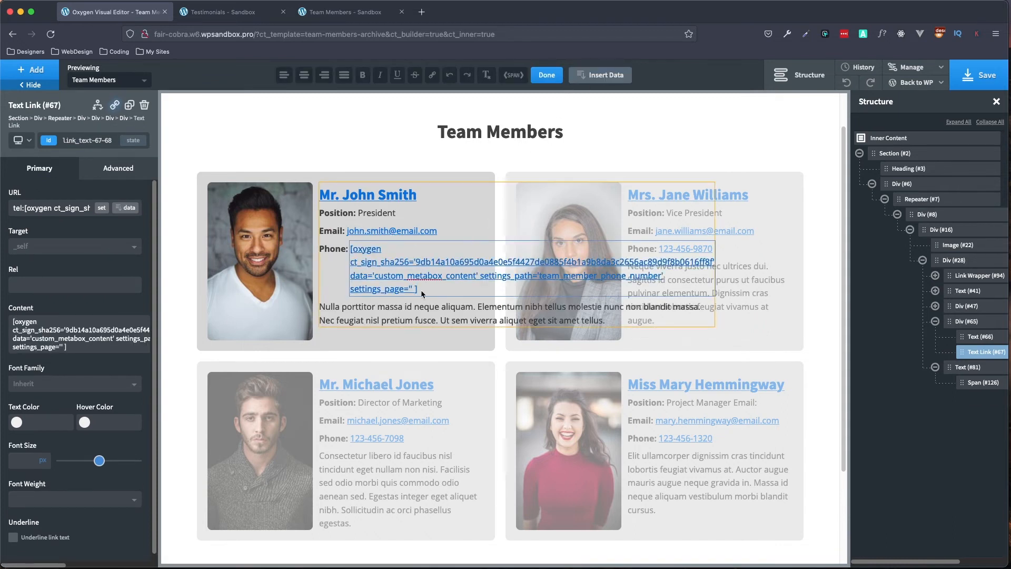
drag(421, 290, 347, 251)
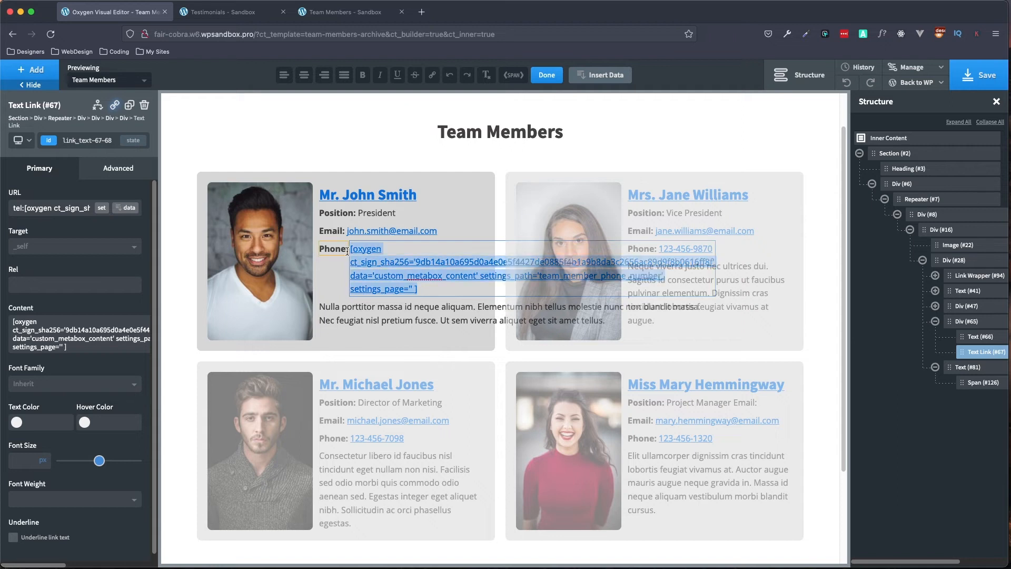
click(601, 76)
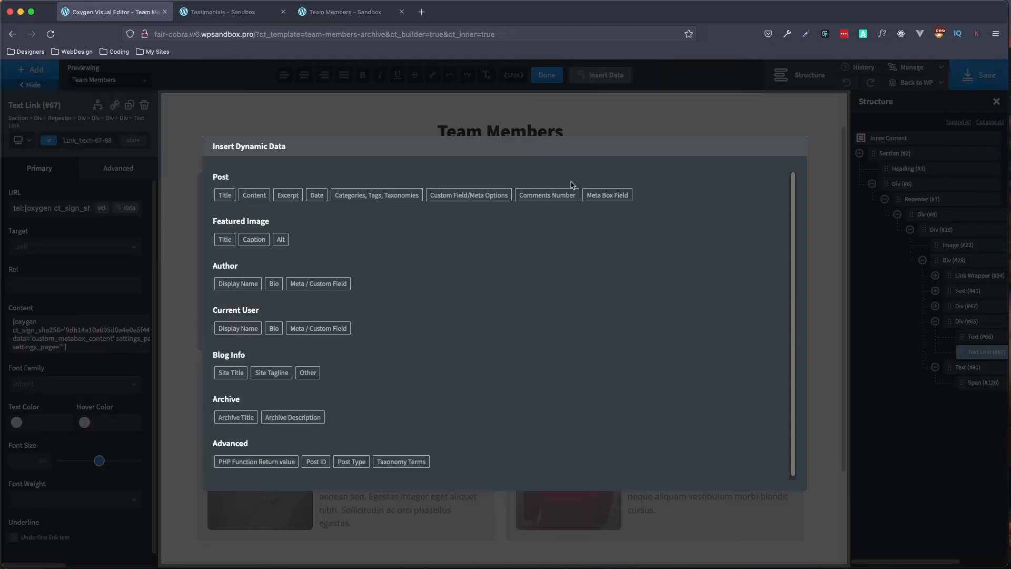
click(600, 200)
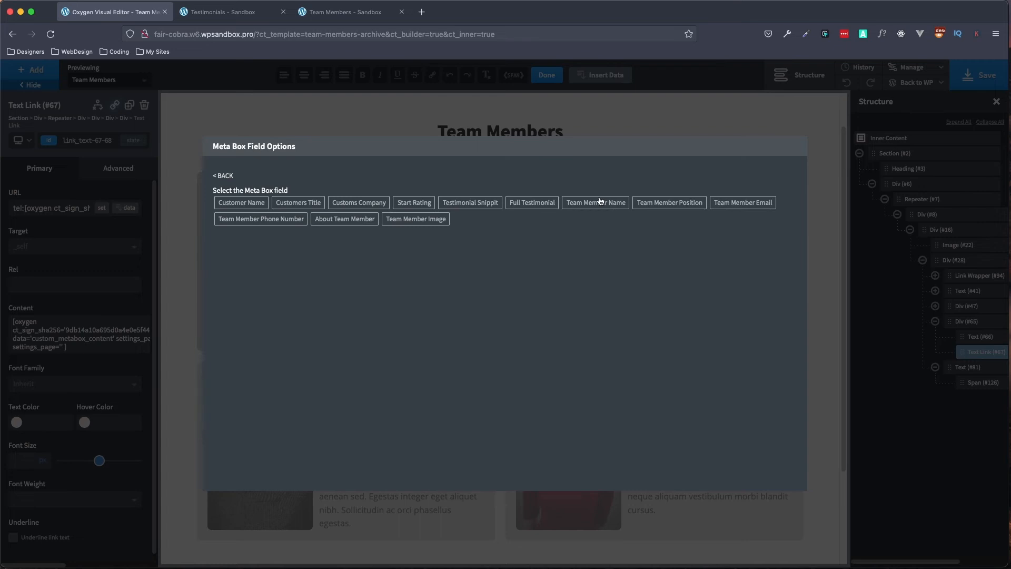
click(264, 225)
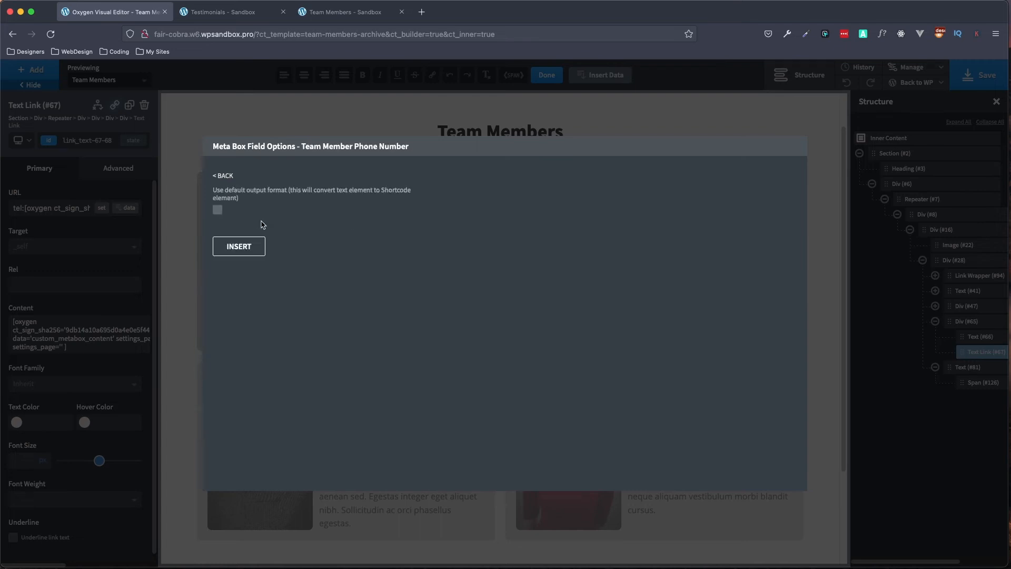
click(248, 252)
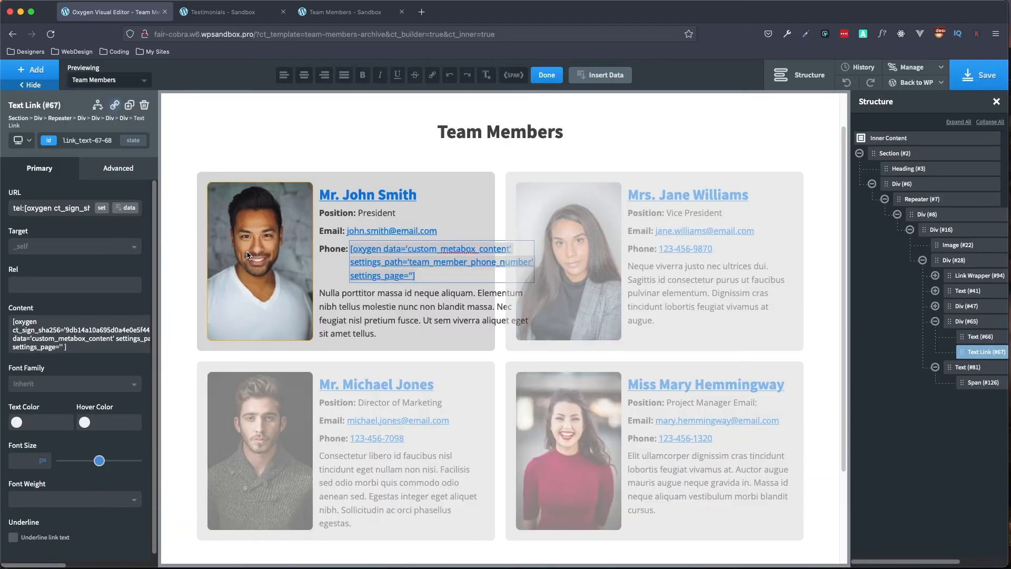
click(546, 75)
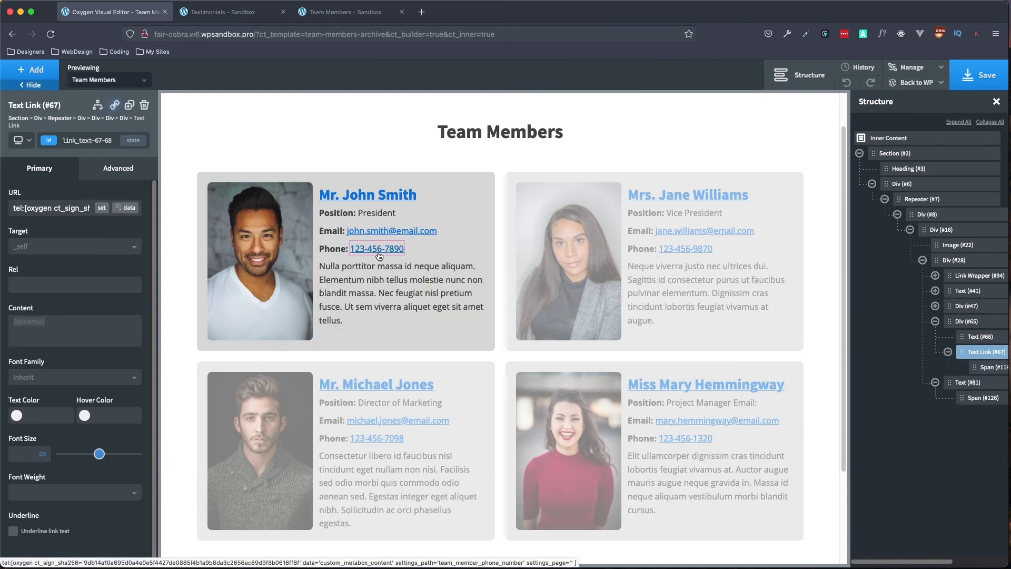
Check which Meta Box fields are offered as dynamic data for the phone text link's URL.
click(127, 209)
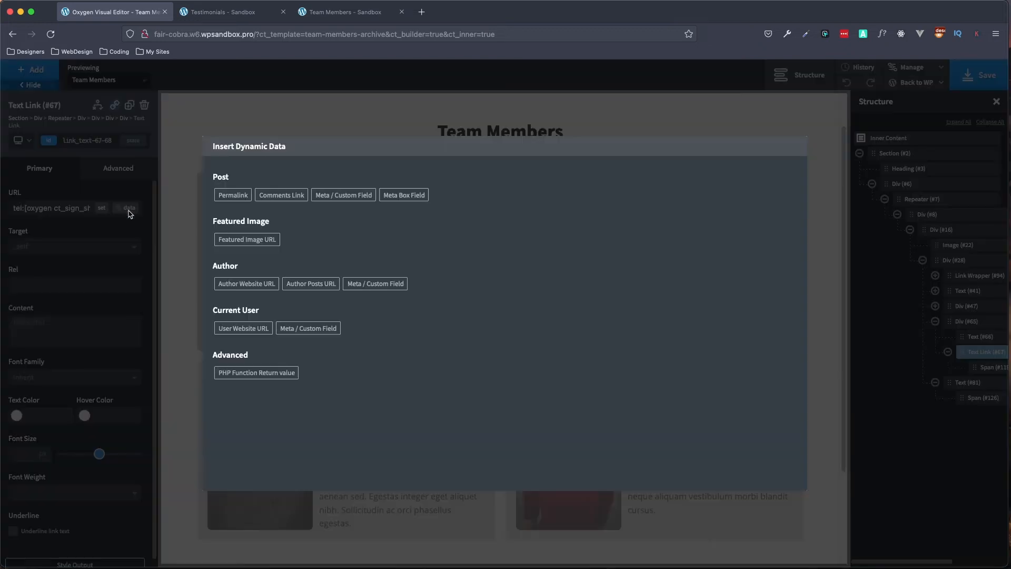
click(418, 202)
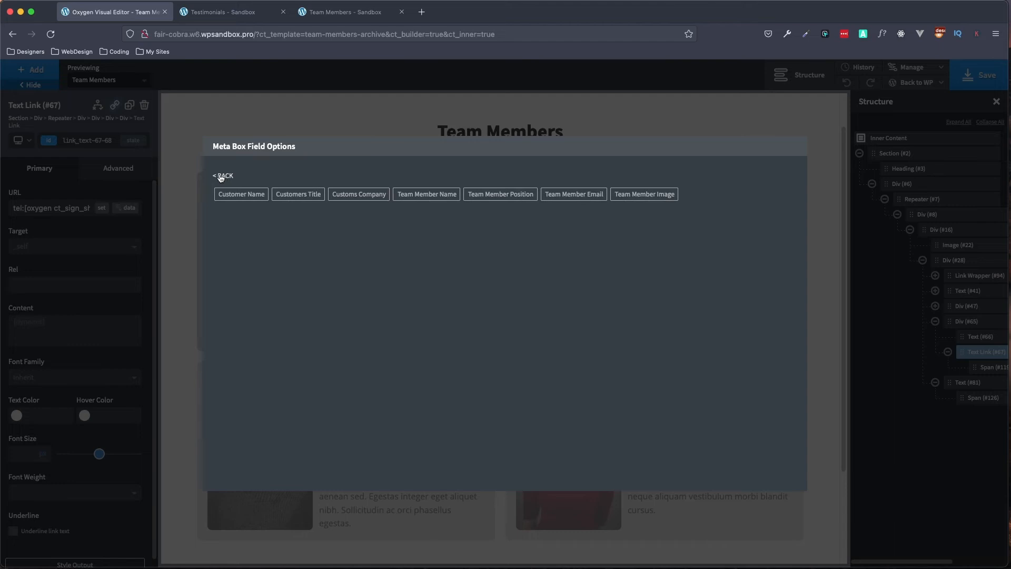
click(189, 186)
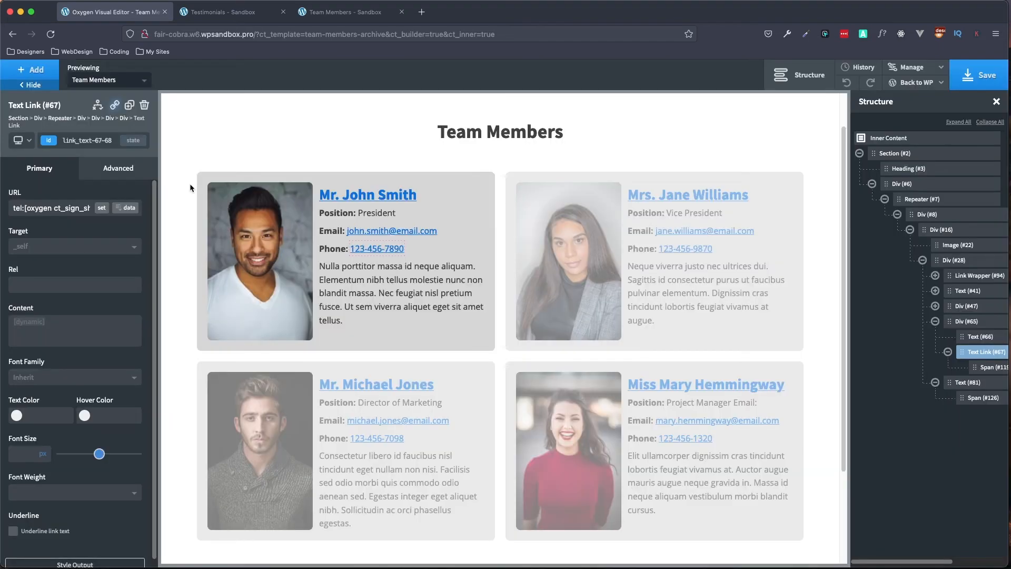
Compare the phone link's content shortcode with its tel:-prefixed URL, then collapse the phone row's div in the structure.
double_click(377, 249)
drag(433, 292, 349, 248)
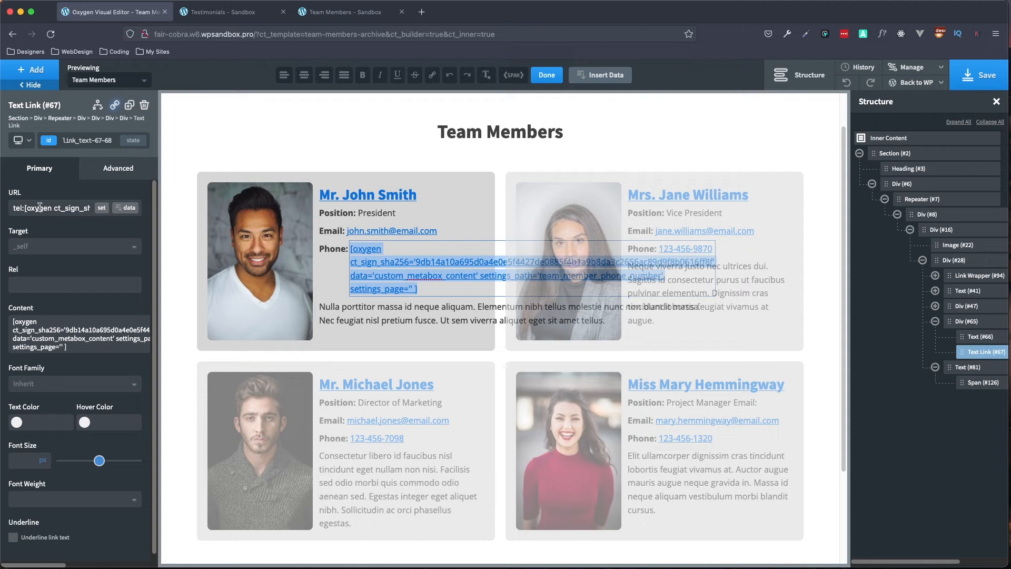
drag(25, 208, 15, 209)
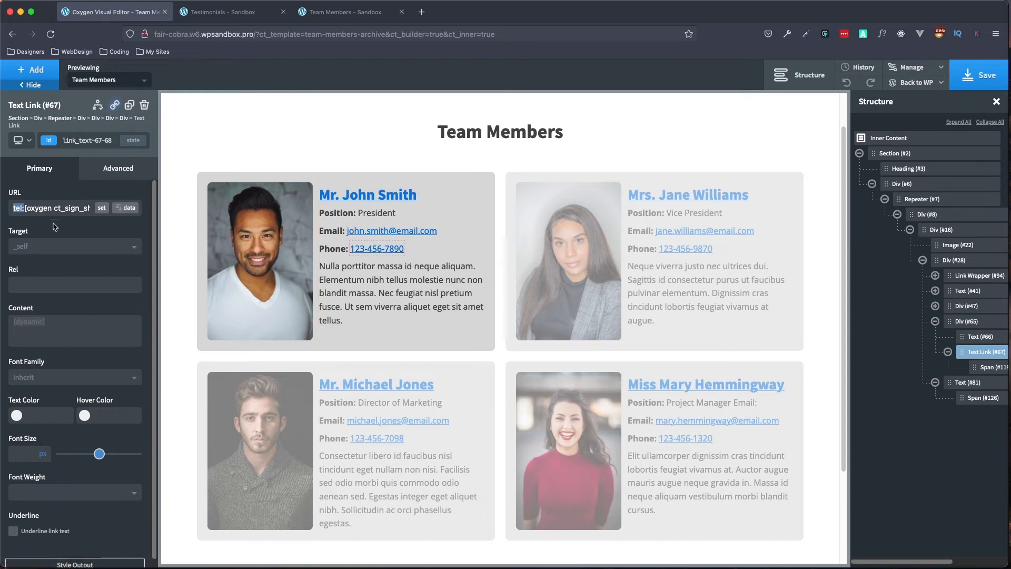
click(147, 224)
click(948, 352)
click(935, 321)
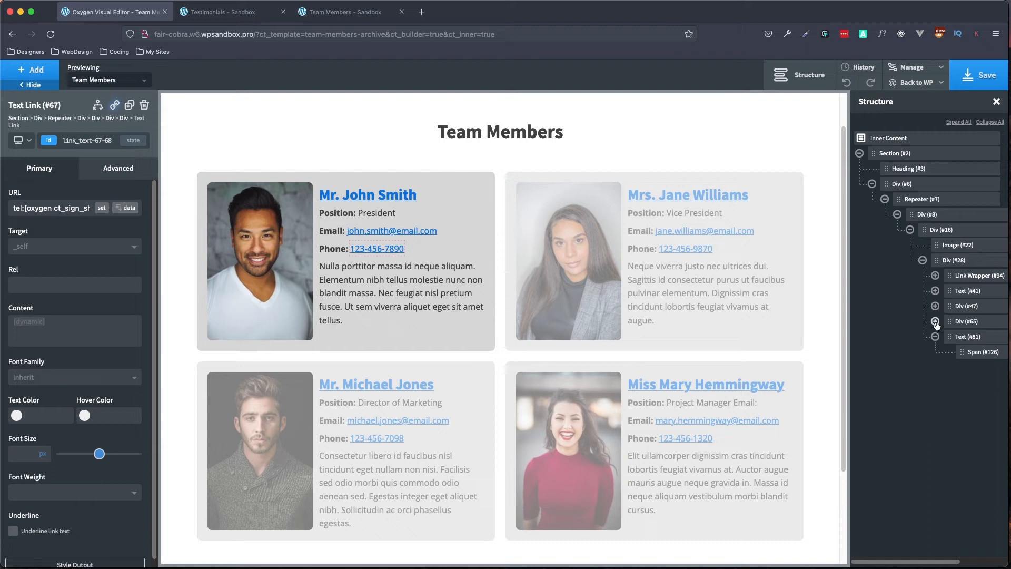
Replace the content of the description text block below the phone row with the About Team Member Meta Box field.
click(974, 338)
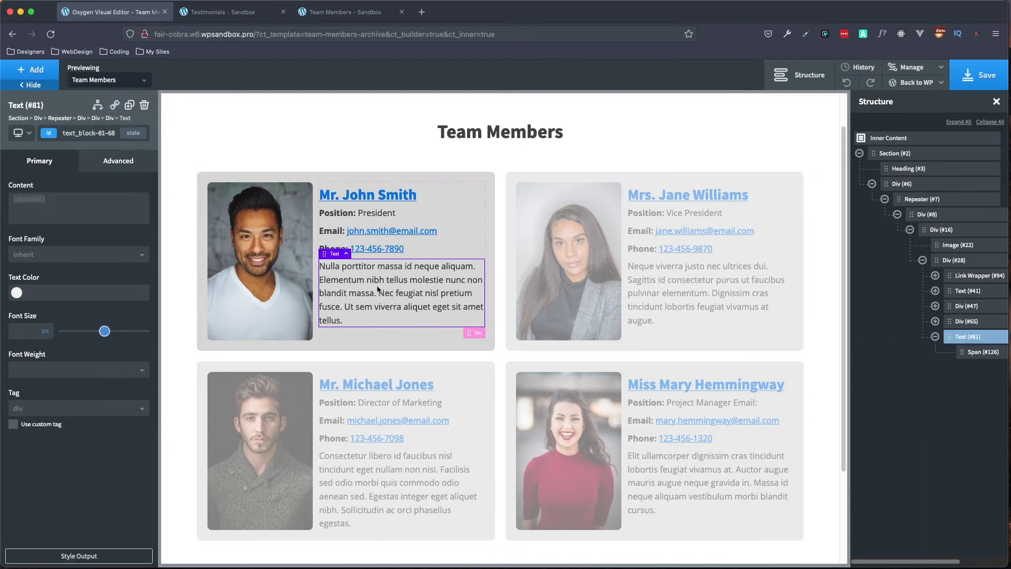
double_click(403, 296)
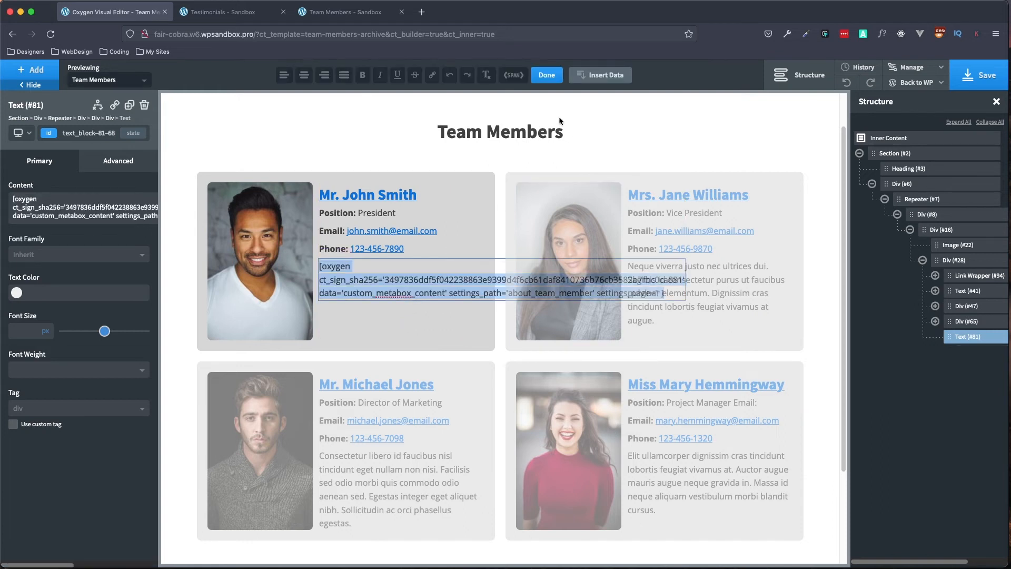
click(605, 75)
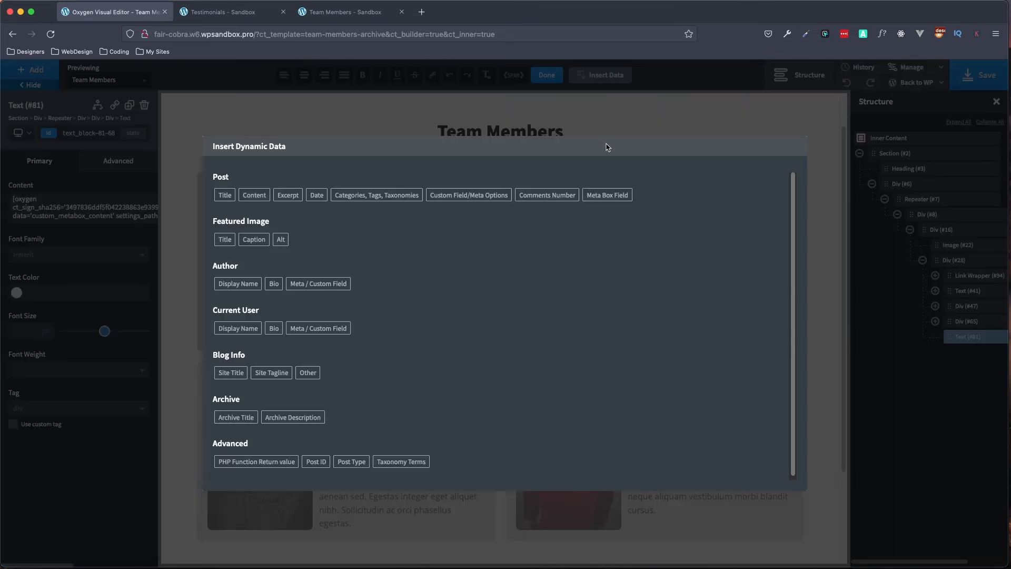
click(611, 199)
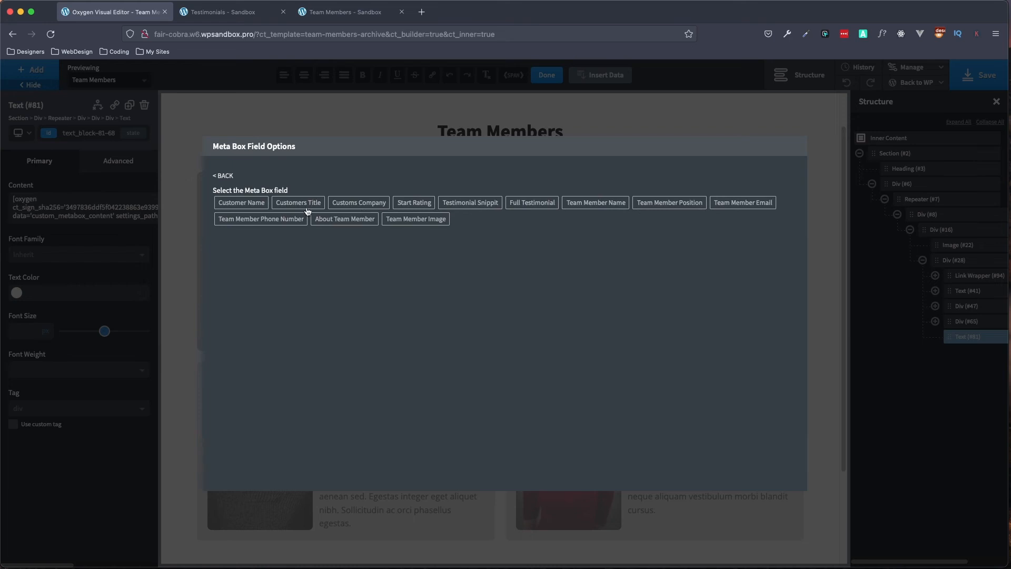
click(352, 222)
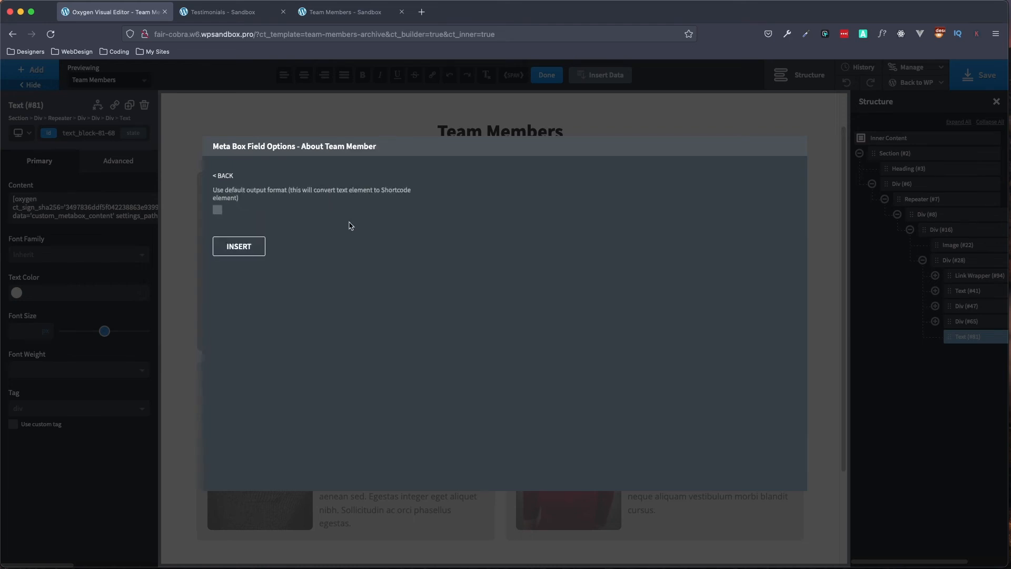
click(238, 247)
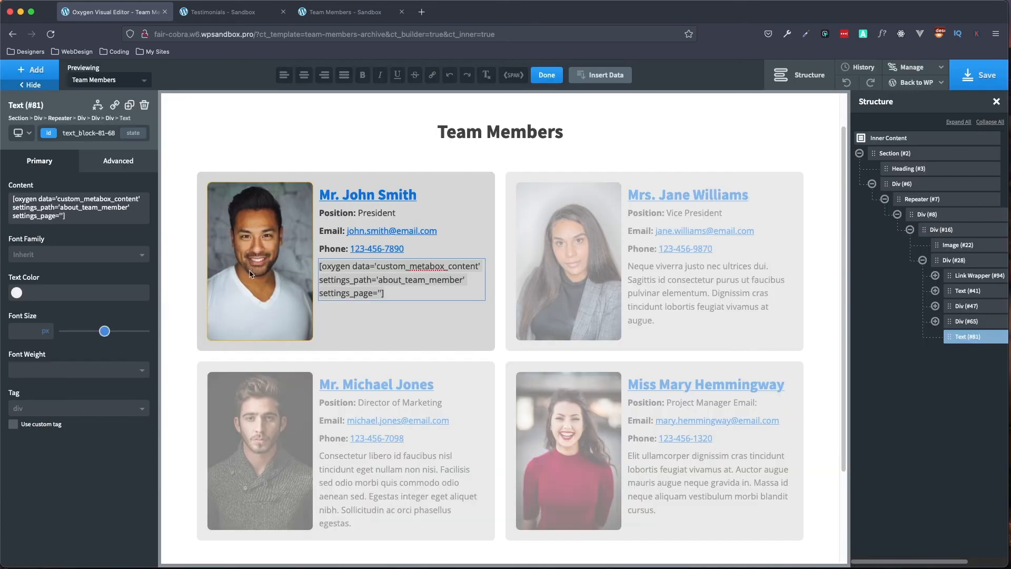
click(547, 77)
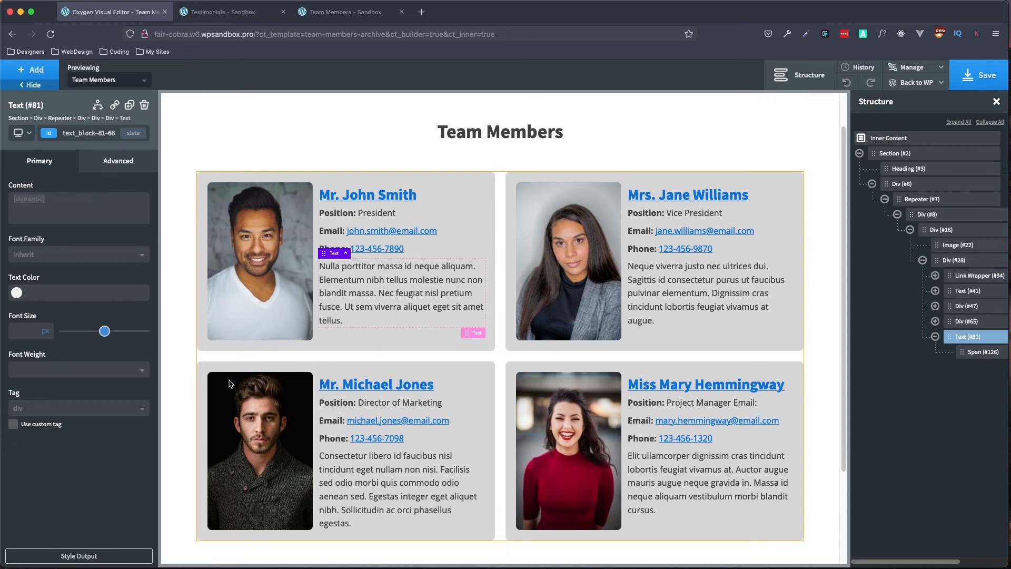
Save the Team Members archive template and reload the live Team Members page.
click(987, 84)
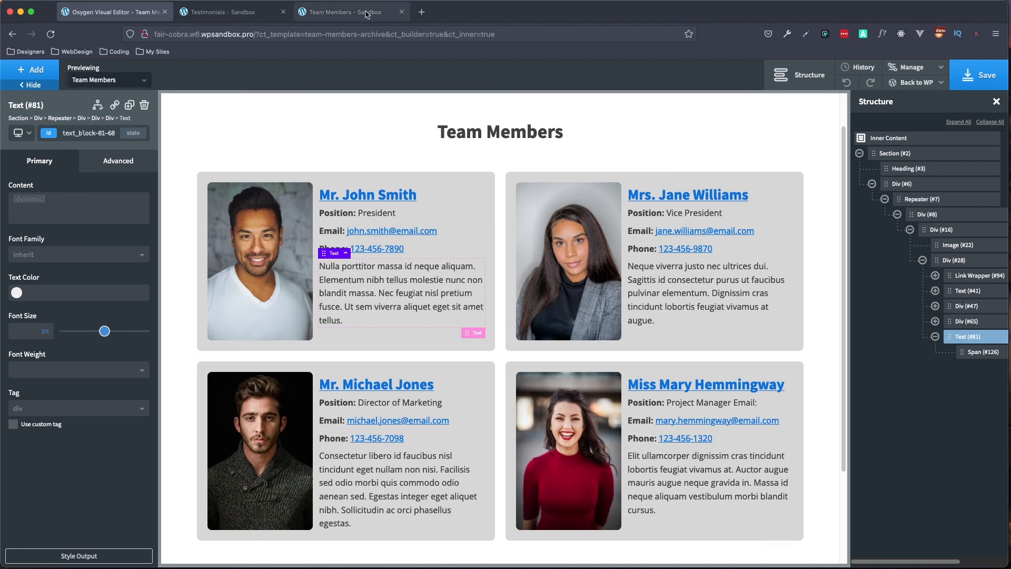
click(367, 14)
click(51, 33)
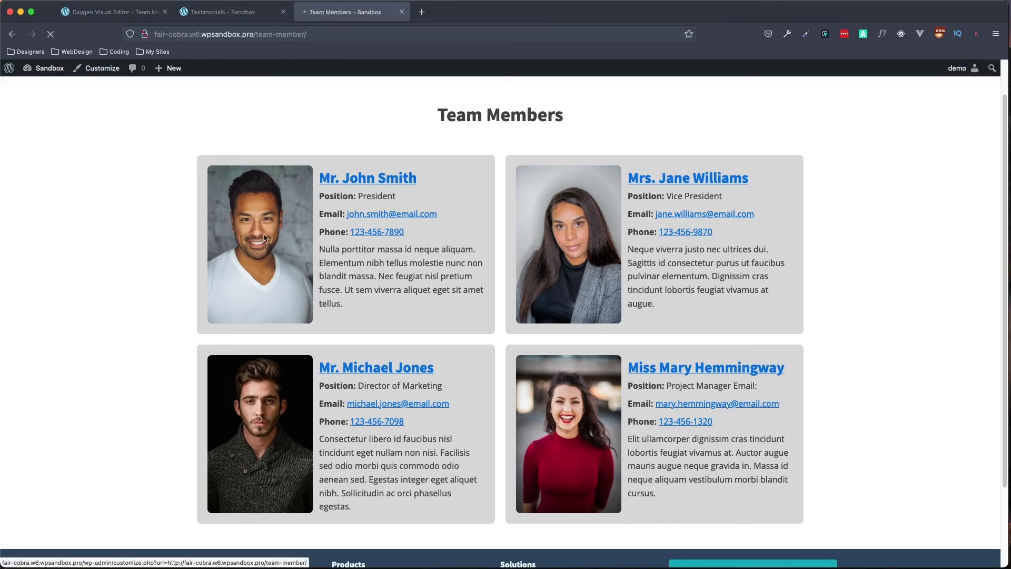
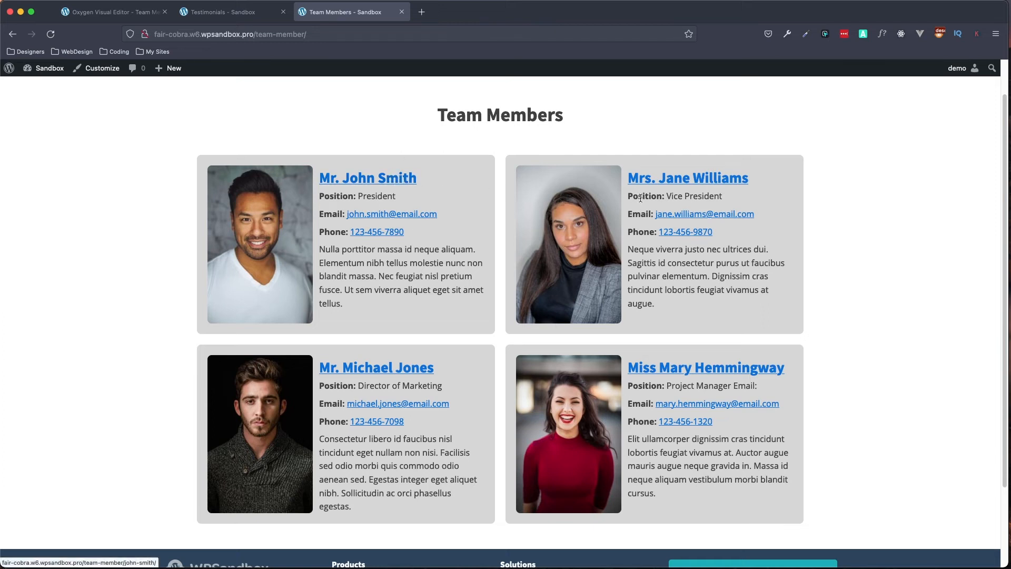
Leave the Oxygen builder for the WordPress admin and open the Testimonial Archive template for editing.
click(128, 15)
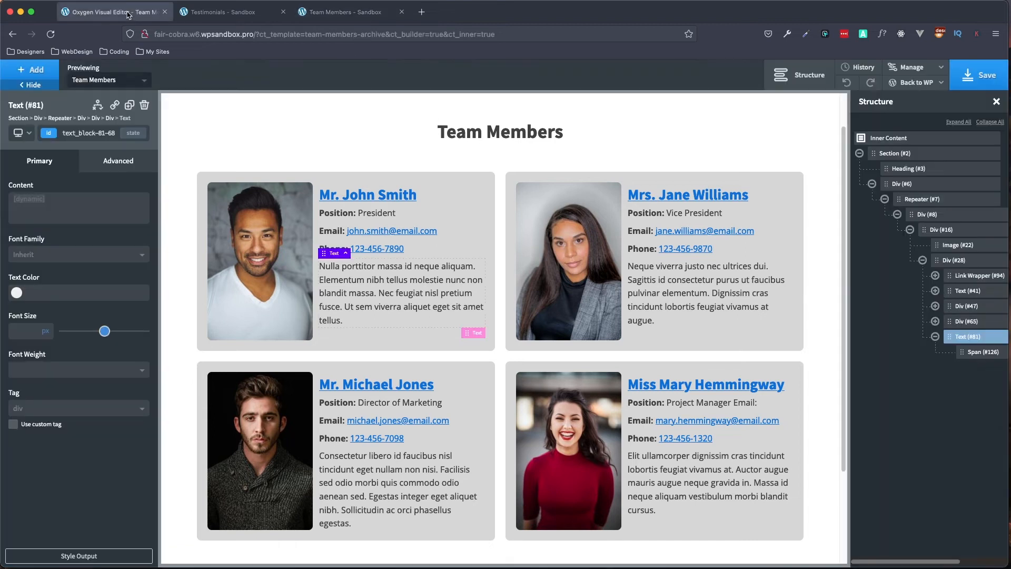
mouse_move(927, 84)
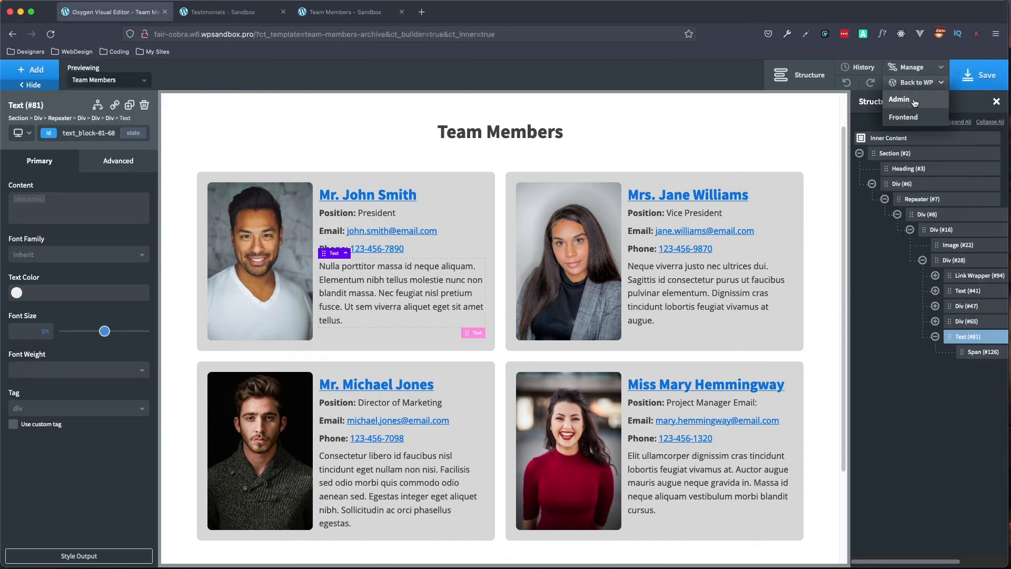
click(901, 100)
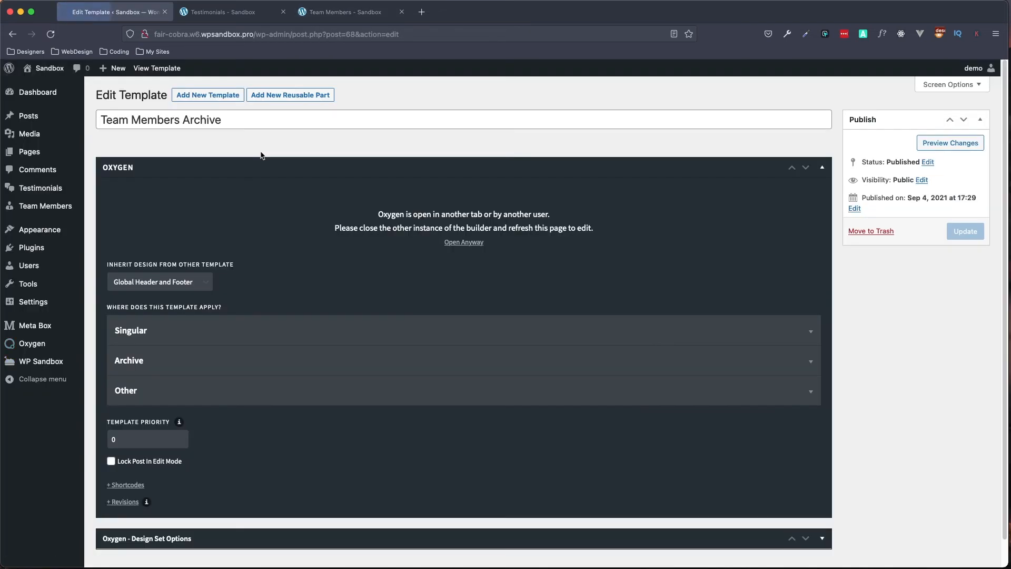
mouse_move(31, 349)
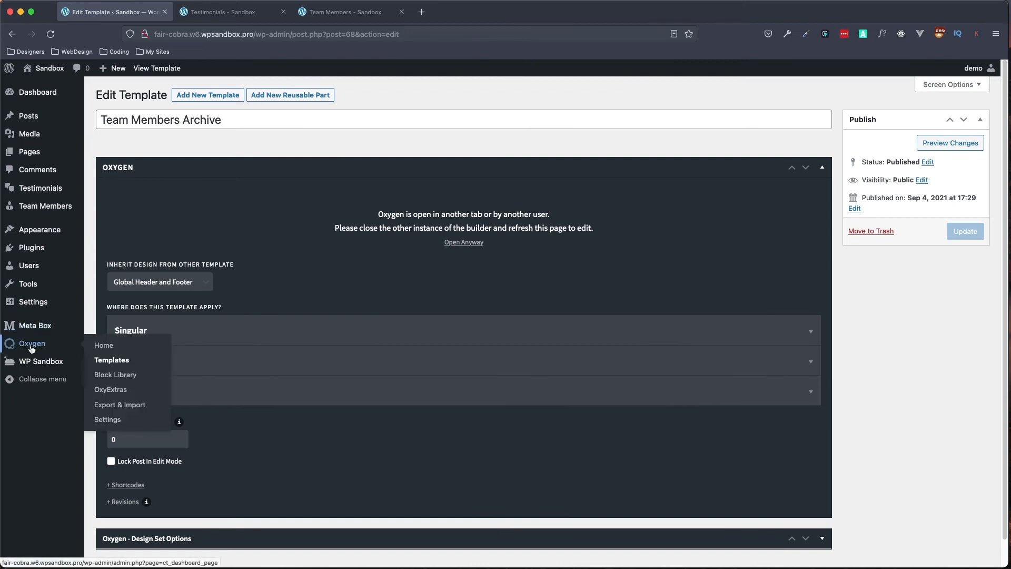
click(112, 360)
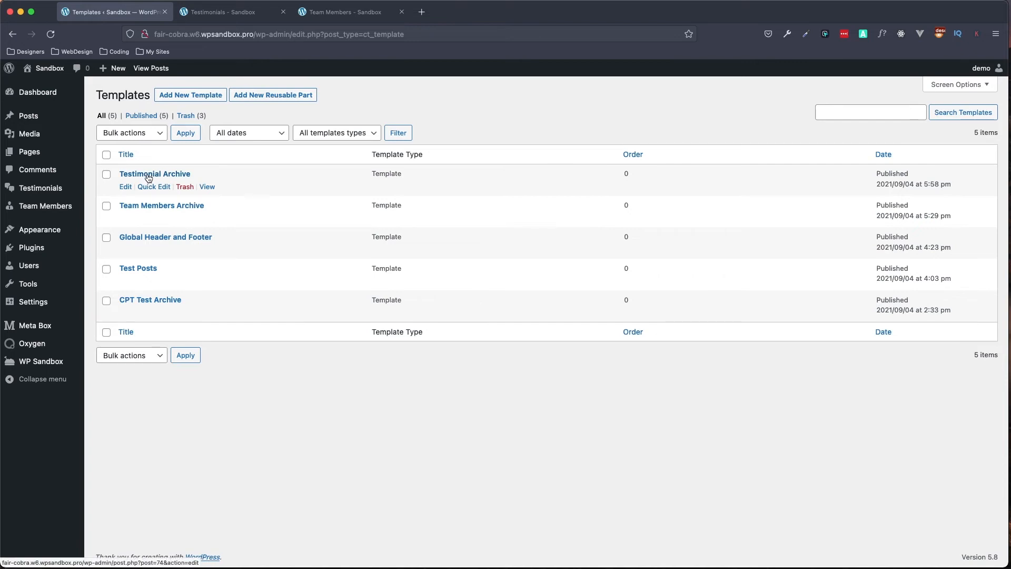
click(149, 178)
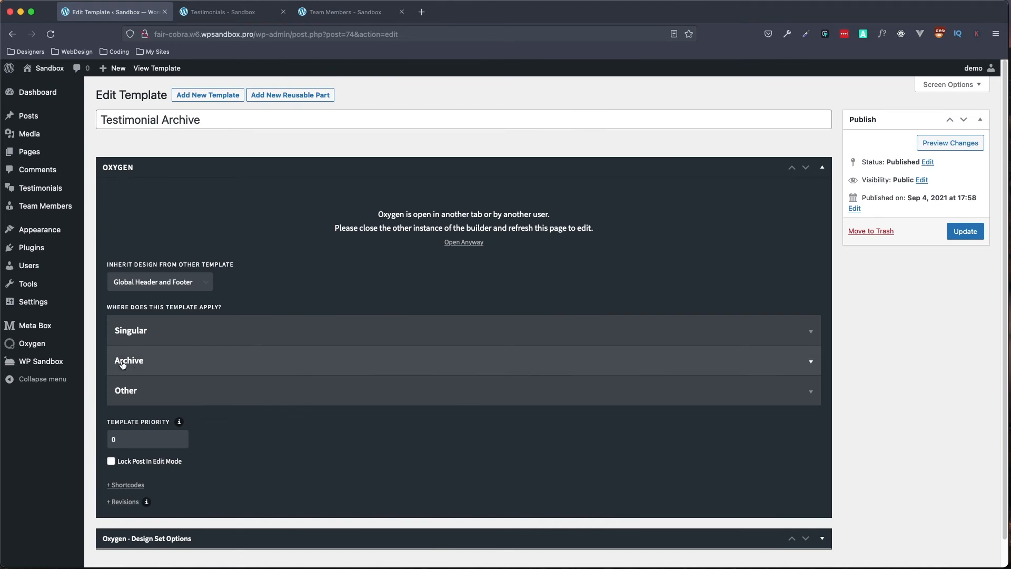
Examine the Testimonial Archive template's archive conditions, including the testimonial post type it applies to.
click(177, 367)
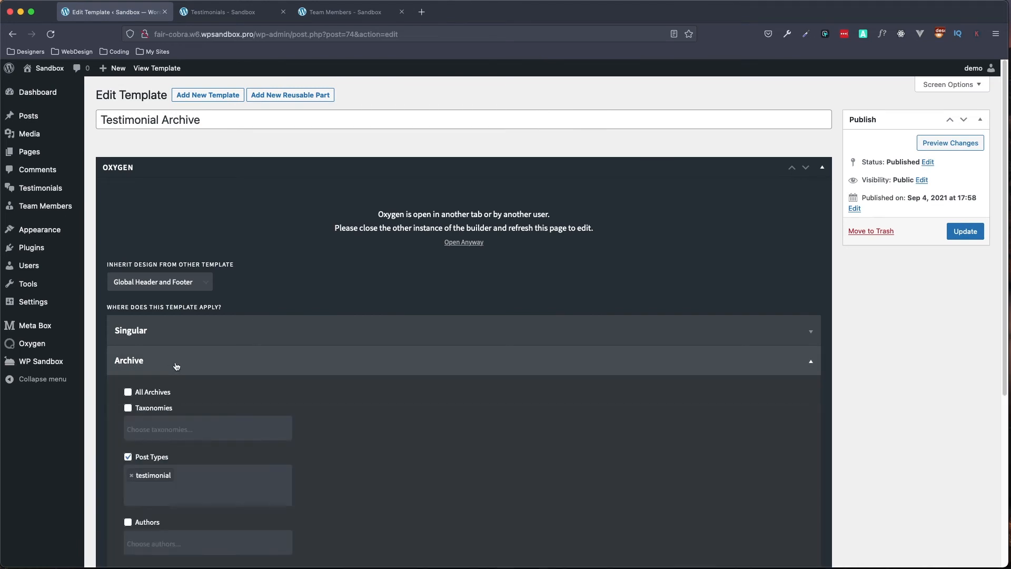
click(138, 484)
click(179, 483)
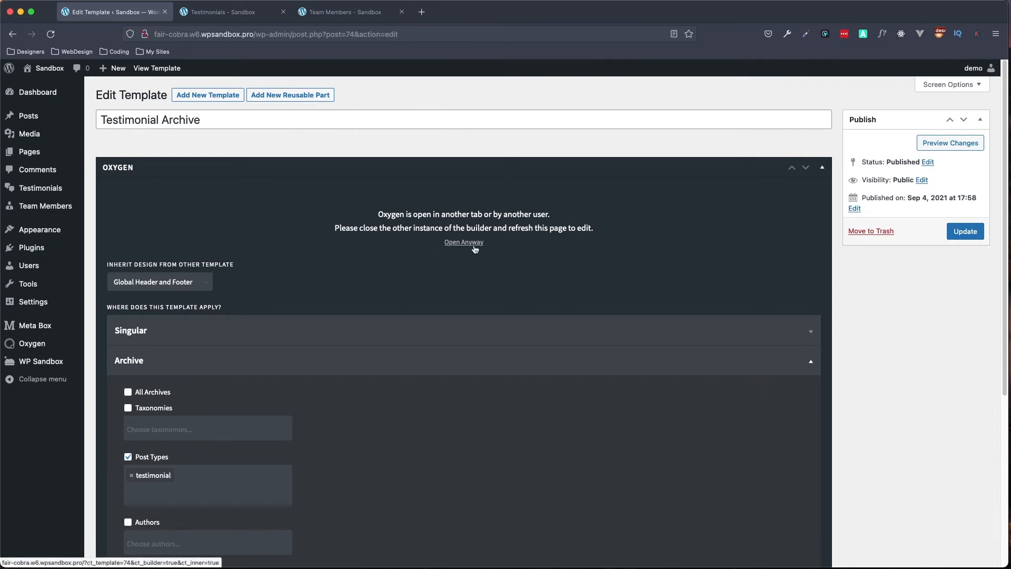
Glance at the live Testimonials and Team Members pages and open the Testimonial Archive template in the Oxygen builder despite the multiple-editor lock.
click(220, 11)
click(345, 12)
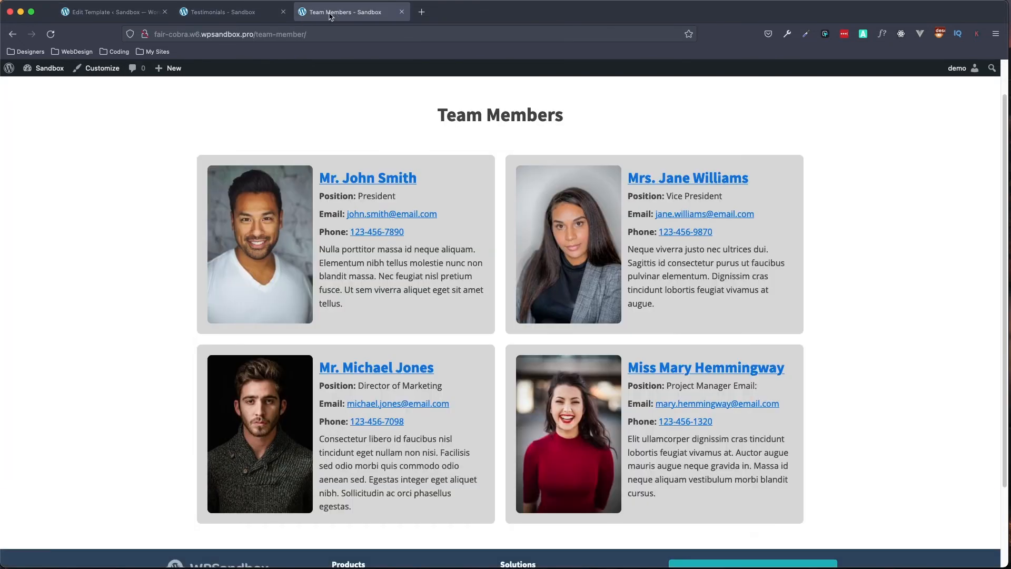
click(143, 12)
click(461, 242)
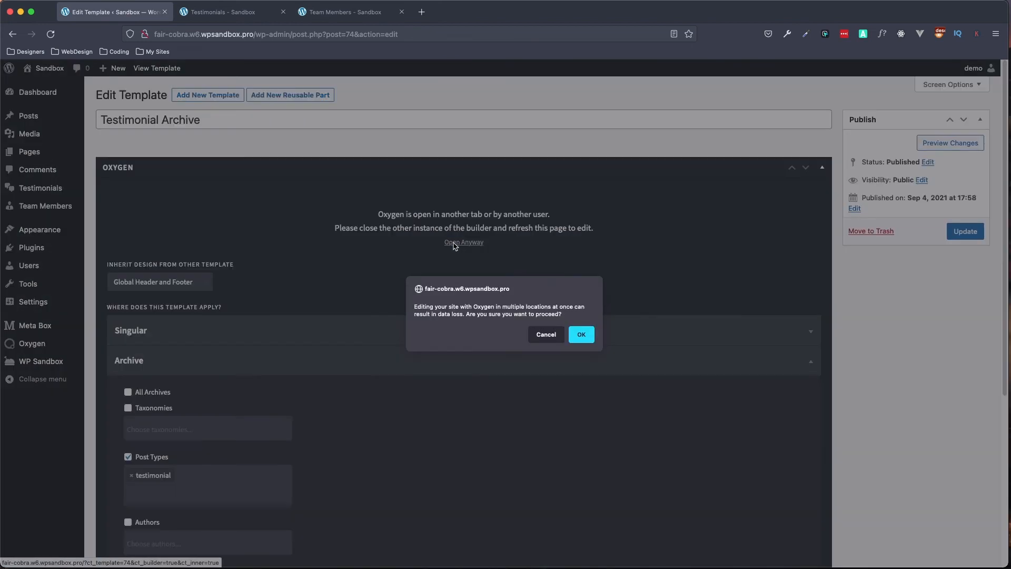
click(582, 340)
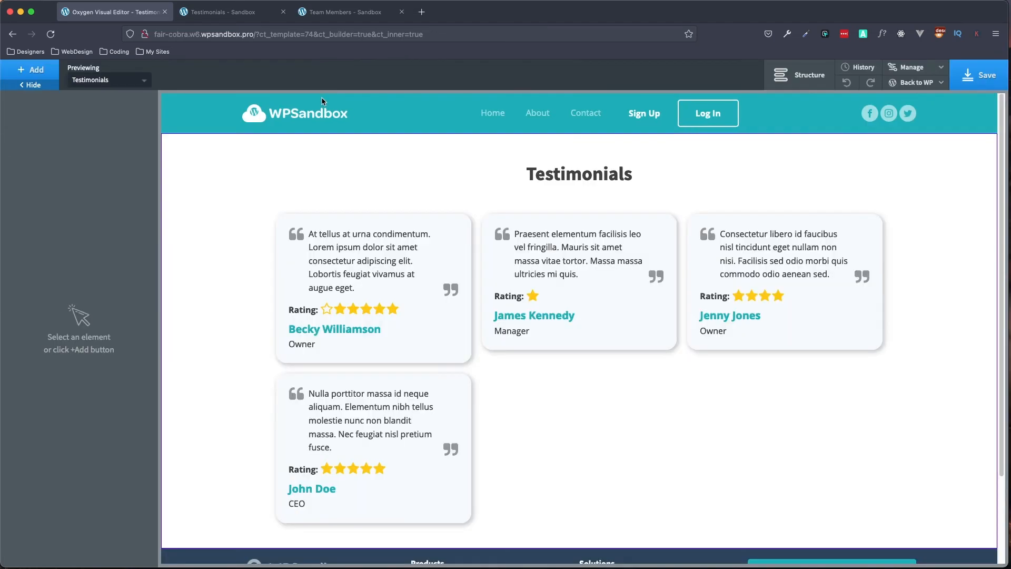
Show the Testimonial Archive template's element structure with all nested levels expanded.
click(809, 79)
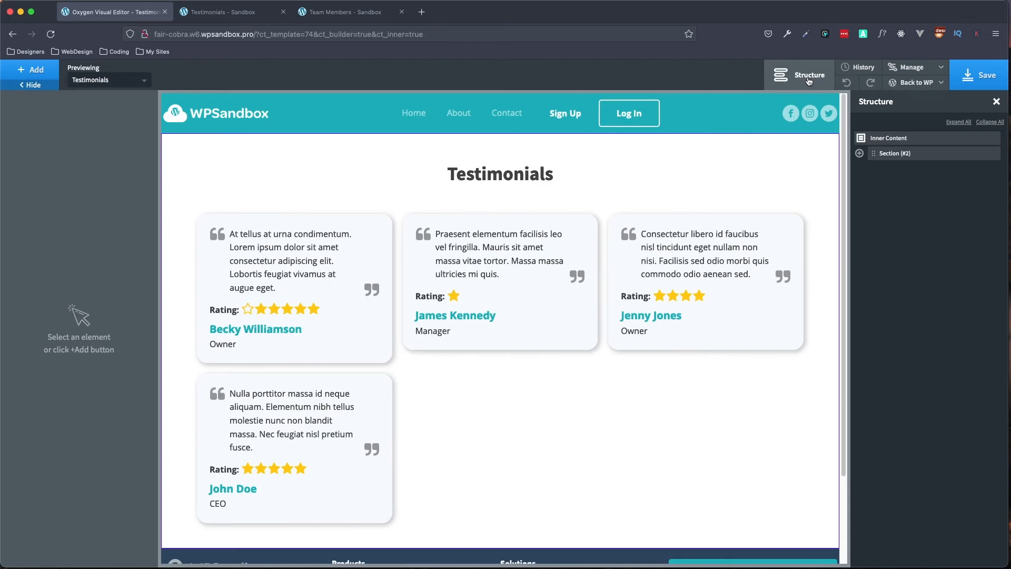
click(859, 154)
click(873, 184)
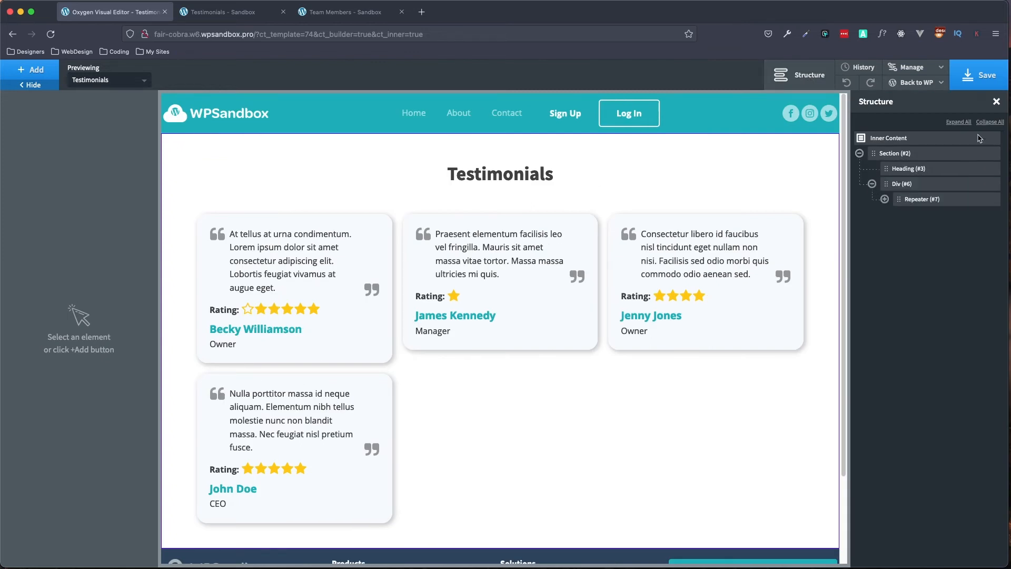
click(959, 123)
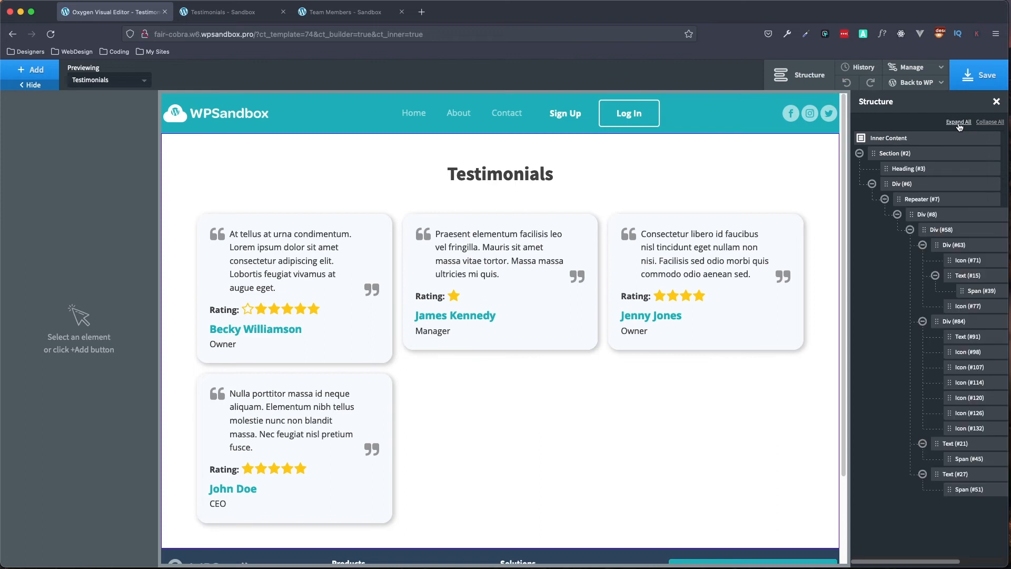
Examine the settings of the section, the Testimonials heading and the div that wraps the repeater.
click(936, 155)
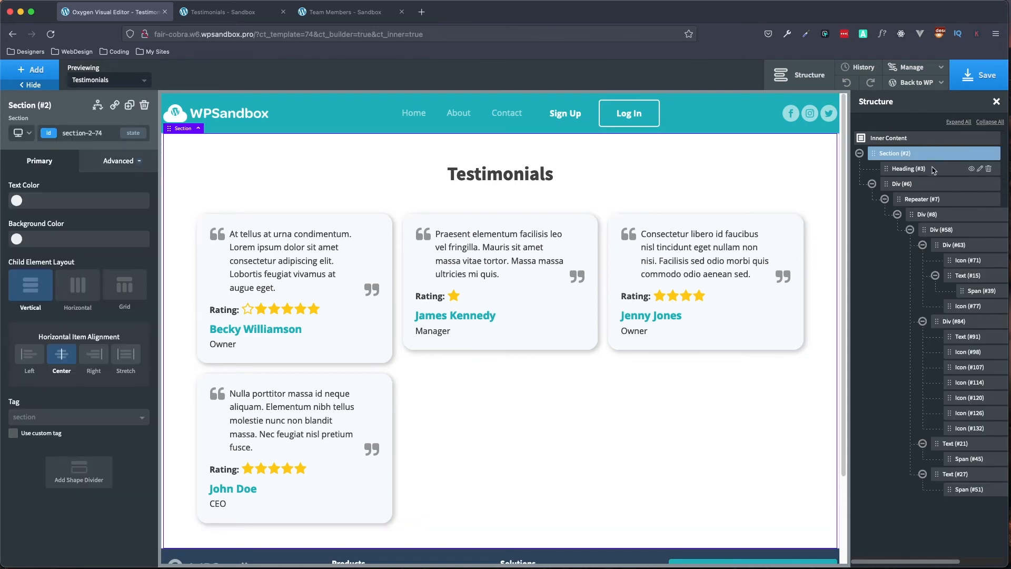
click(932, 169)
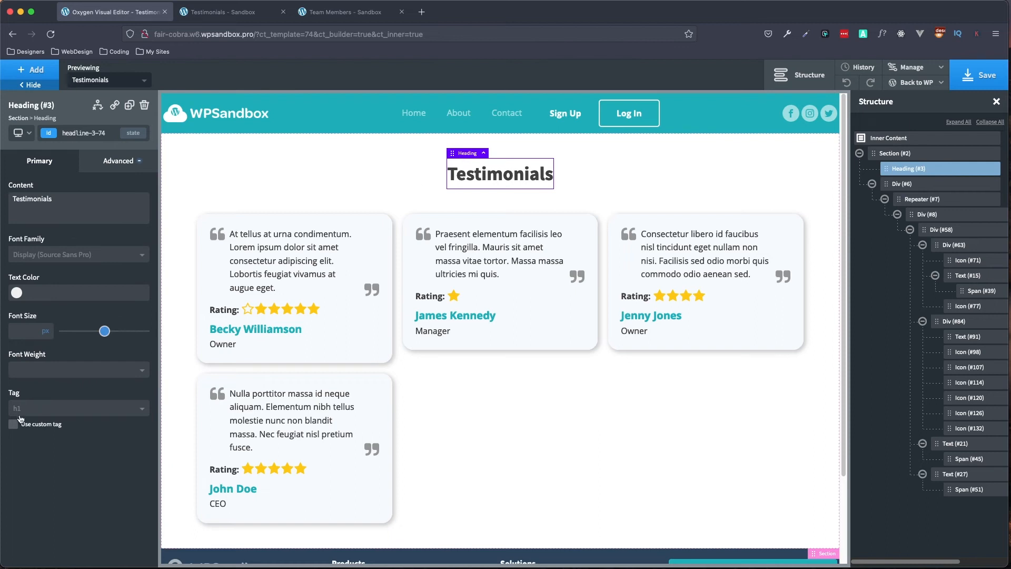
click(928, 188)
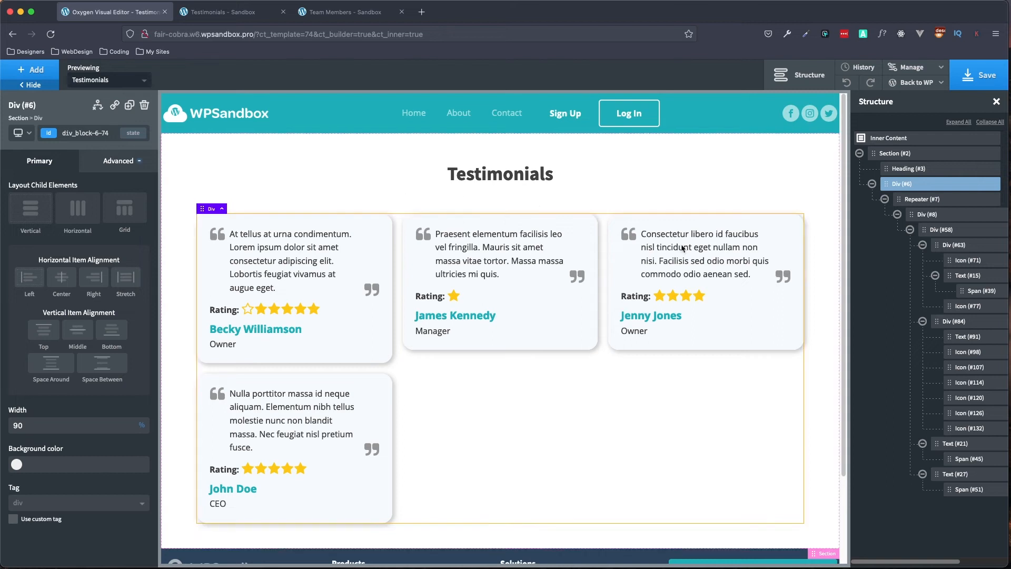
Examine the testimonial repeater's query type and its grid layout options, including column count, gaps and item alignment.
click(950, 205)
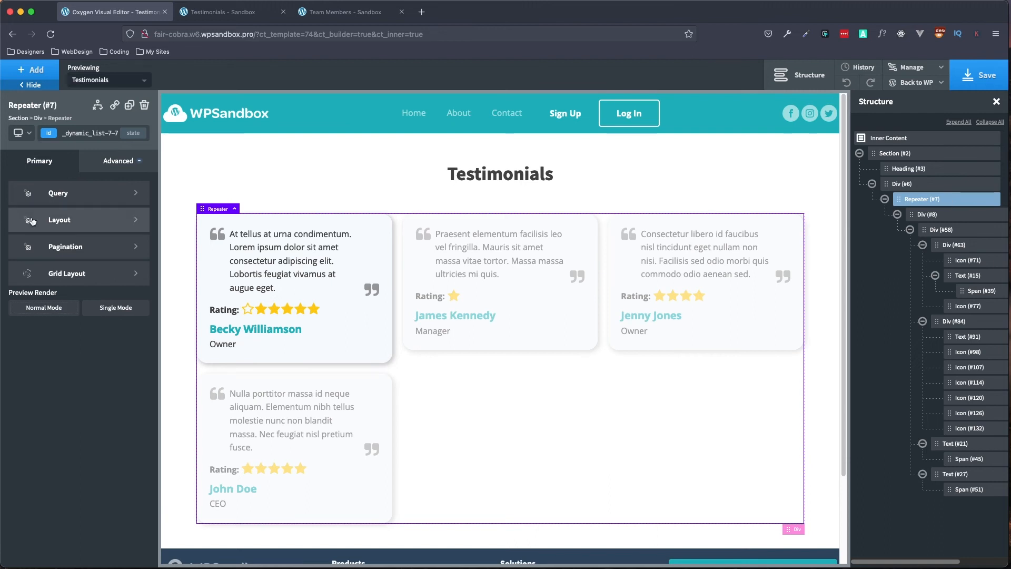
click(62, 205)
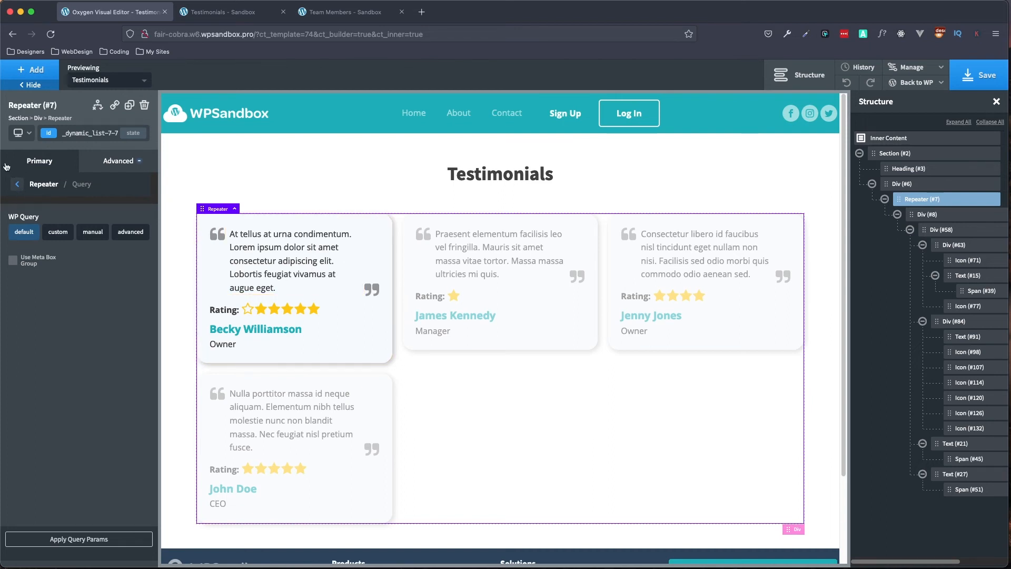
click(17, 184)
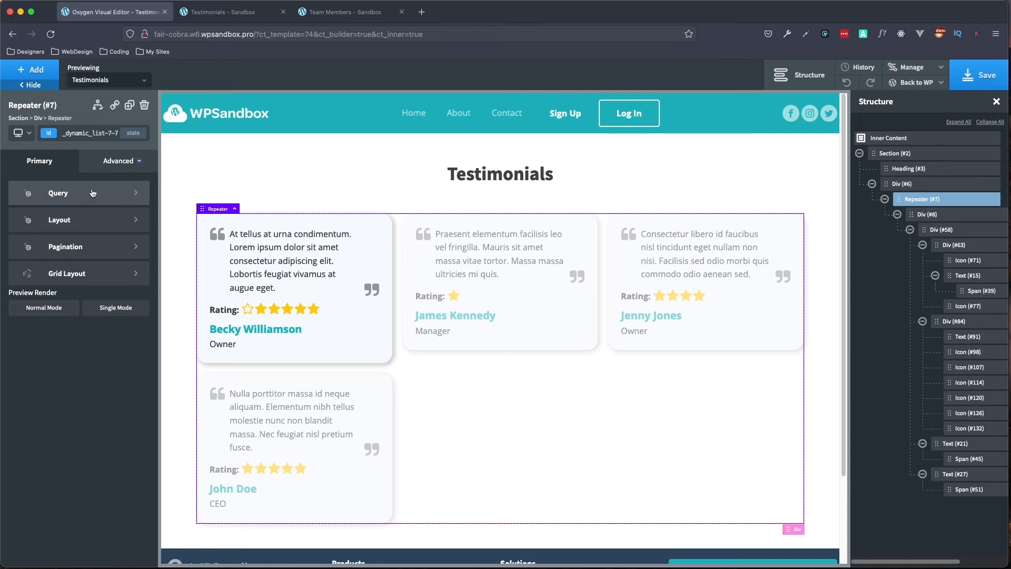
click(82, 277)
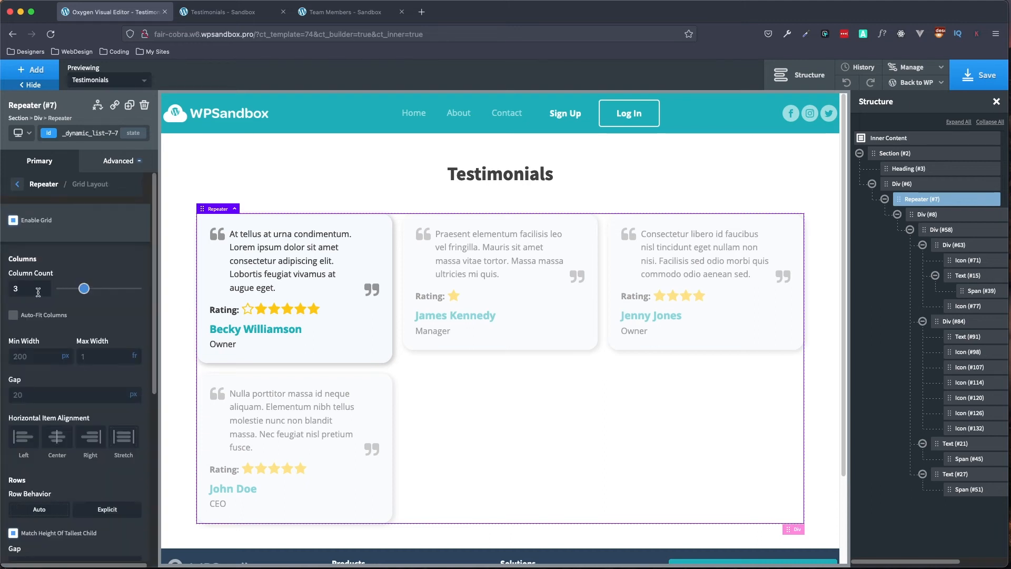
scroll(79, 368, down, 5)
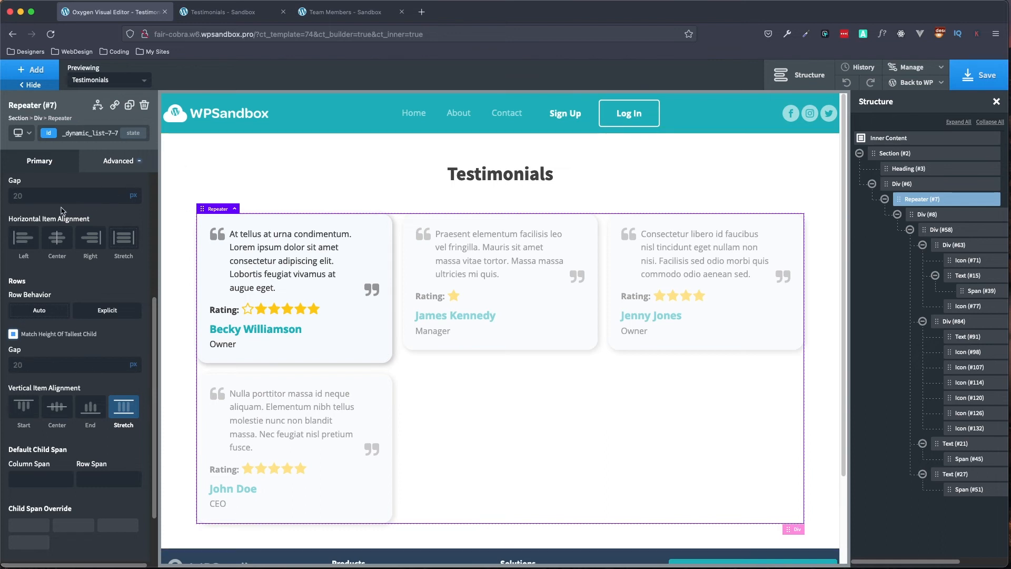
Set the child element layout of the testimonial card's inner div (#58) to Vertical.
click(945, 216)
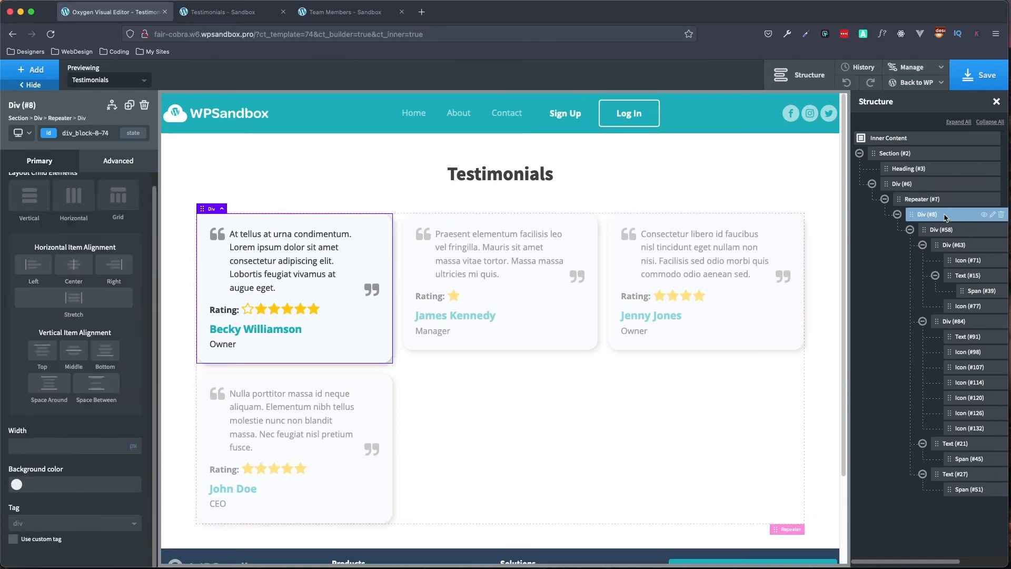
click(966, 233)
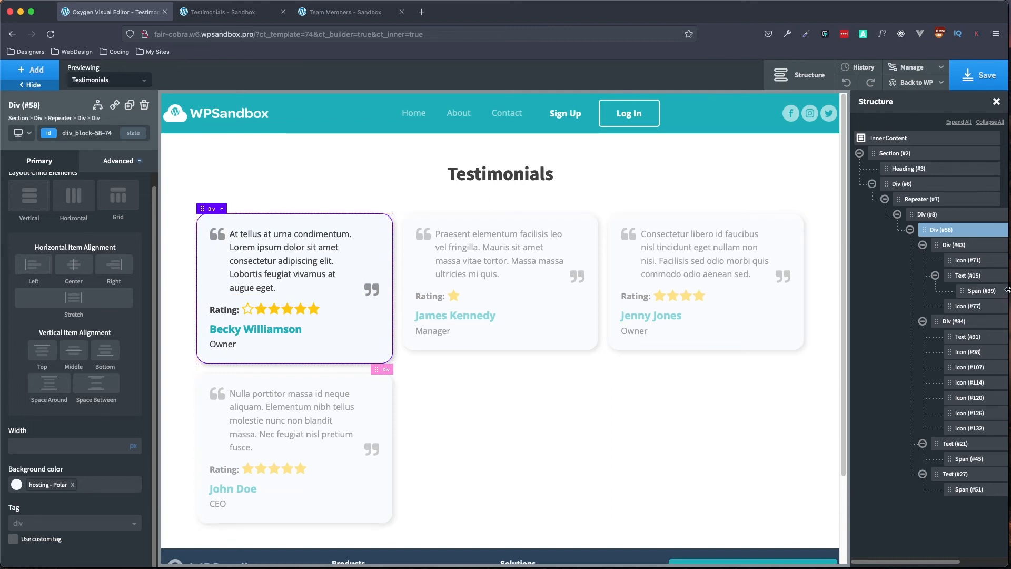
click(978, 248)
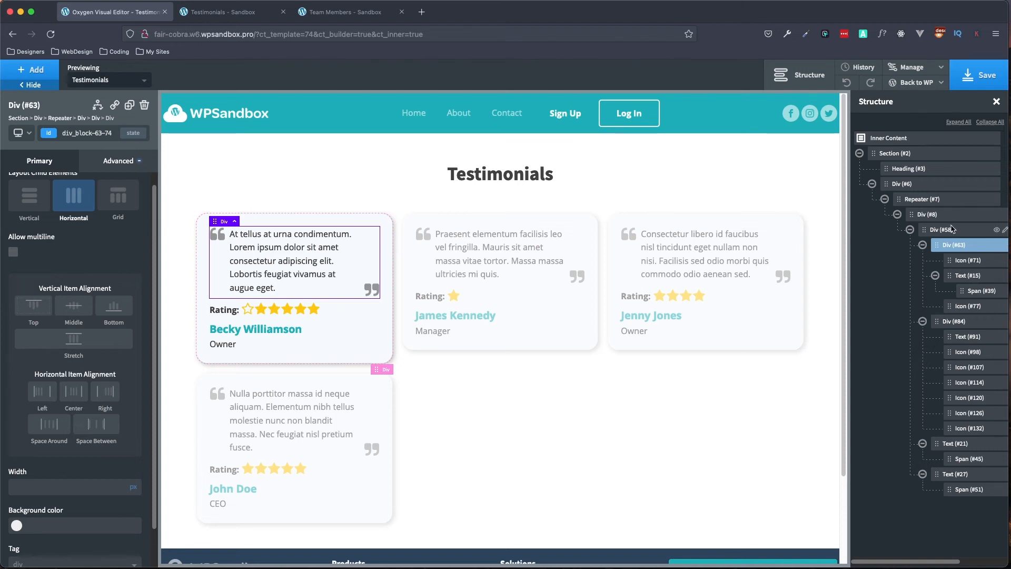
click(961, 231)
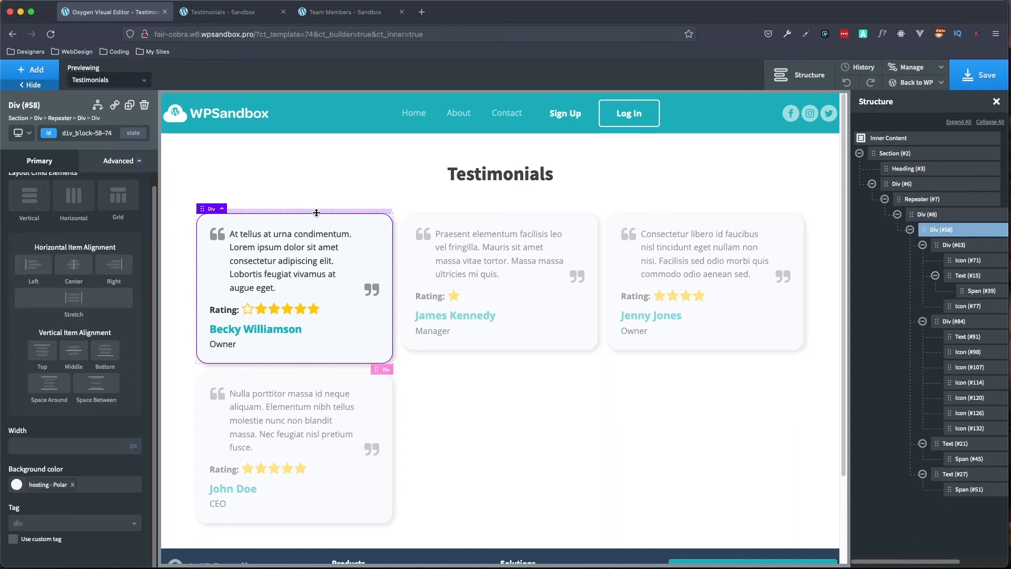
scroll(38, 222, up, 1)
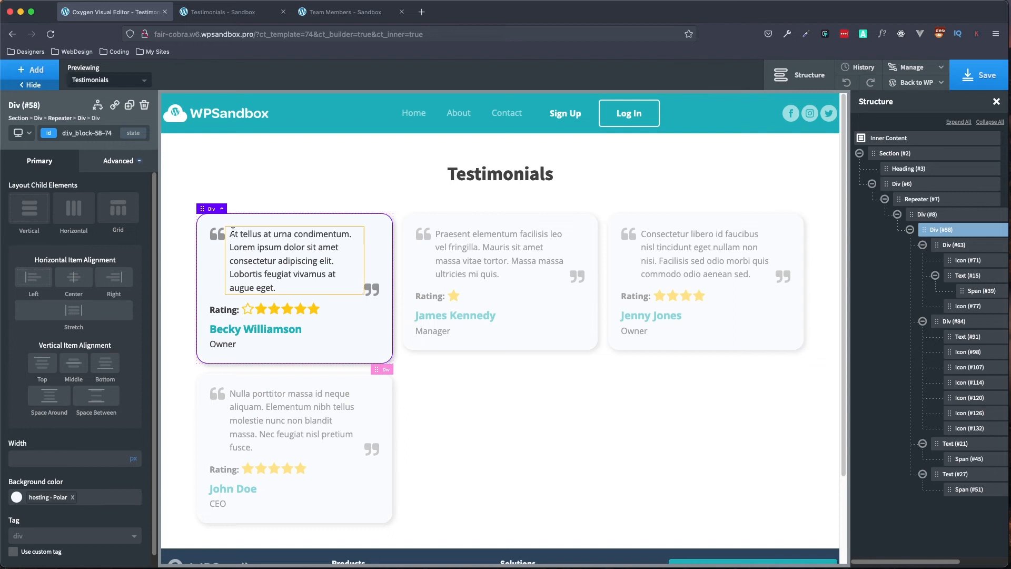
click(34, 208)
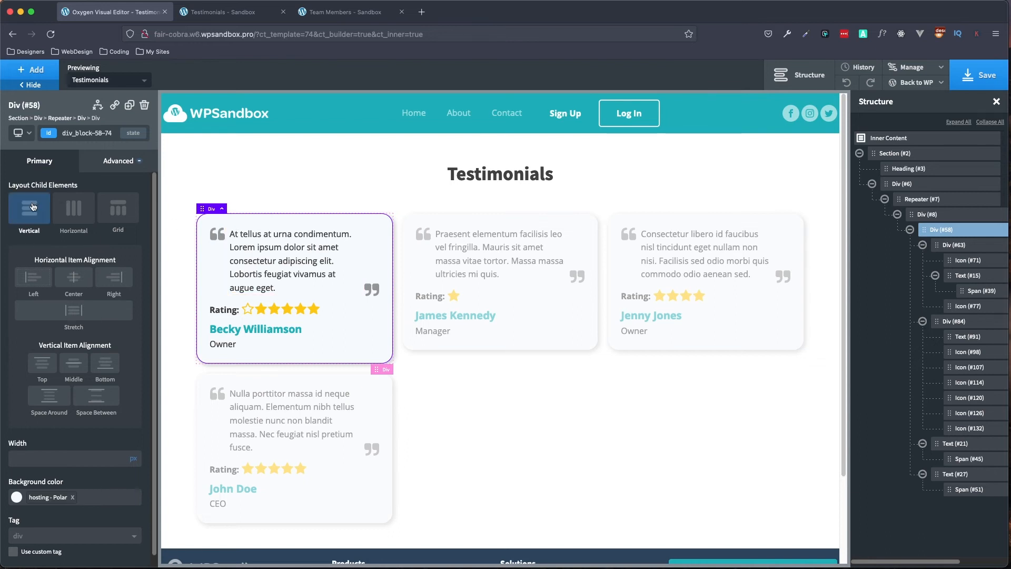
Examine the quote row's horizontal layout, its opening and closing quote icons, and the closing icon's size and spacing.
click(978, 248)
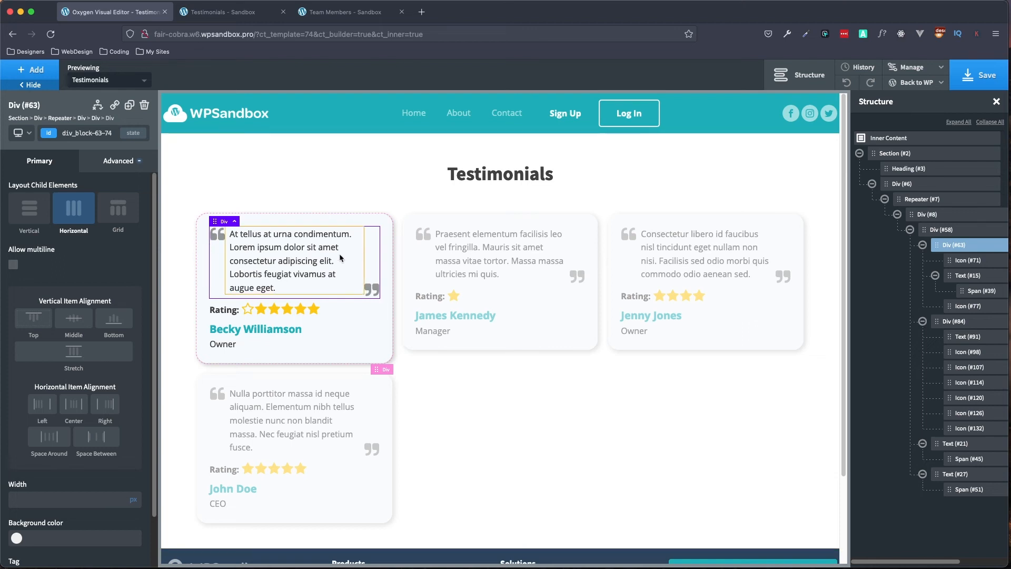
click(983, 262)
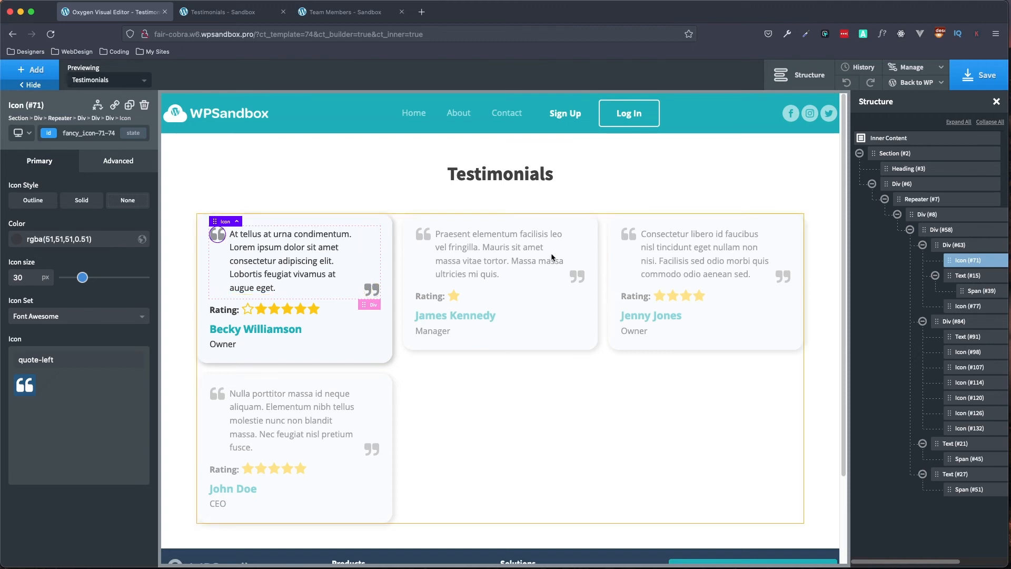
click(985, 308)
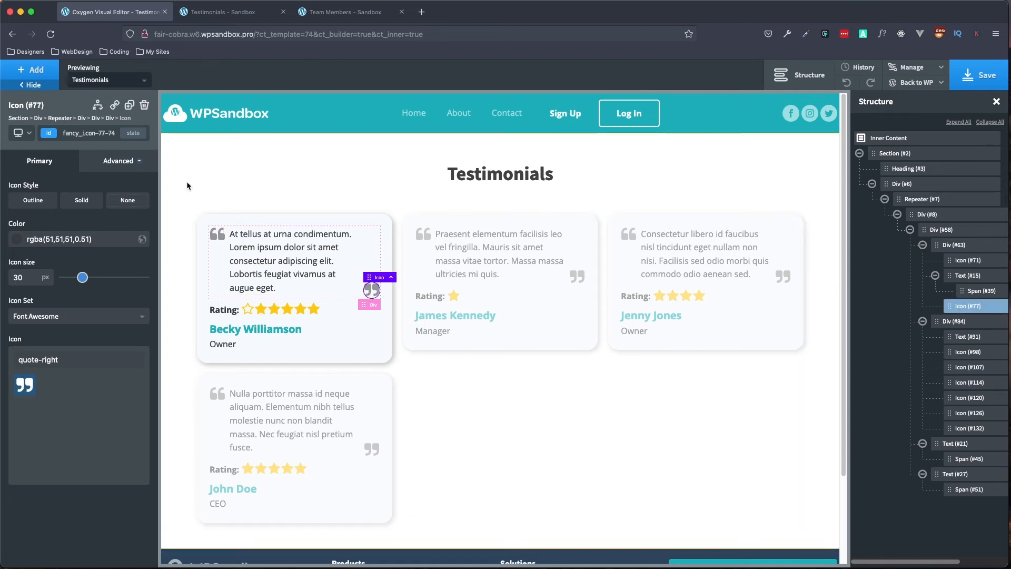
click(115, 162)
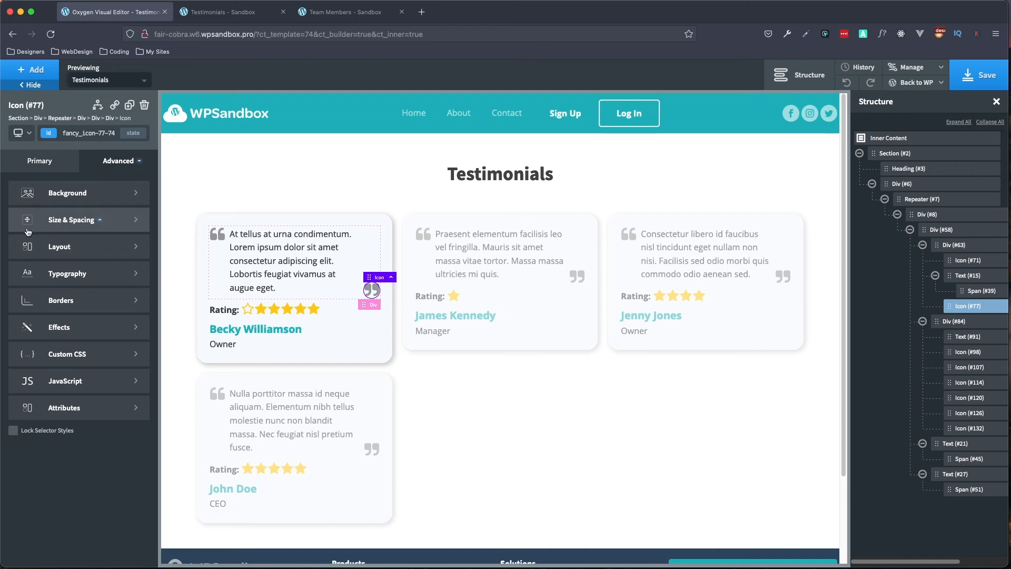
click(64, 224)
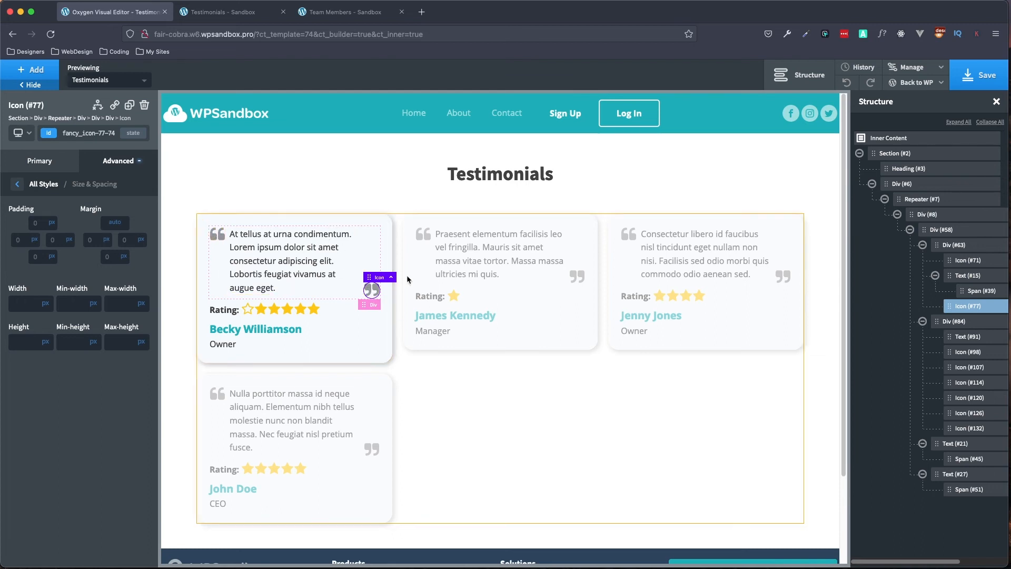
Collapse the quote row in the structure and examine the rating row's layout and its bold Rating label.
click(935, 275)
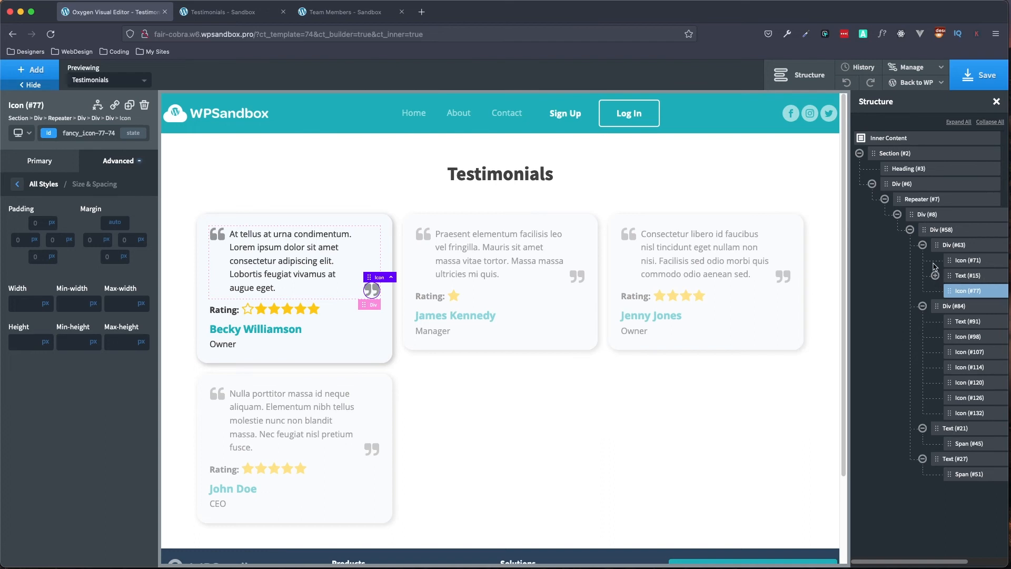
click(923, 245)
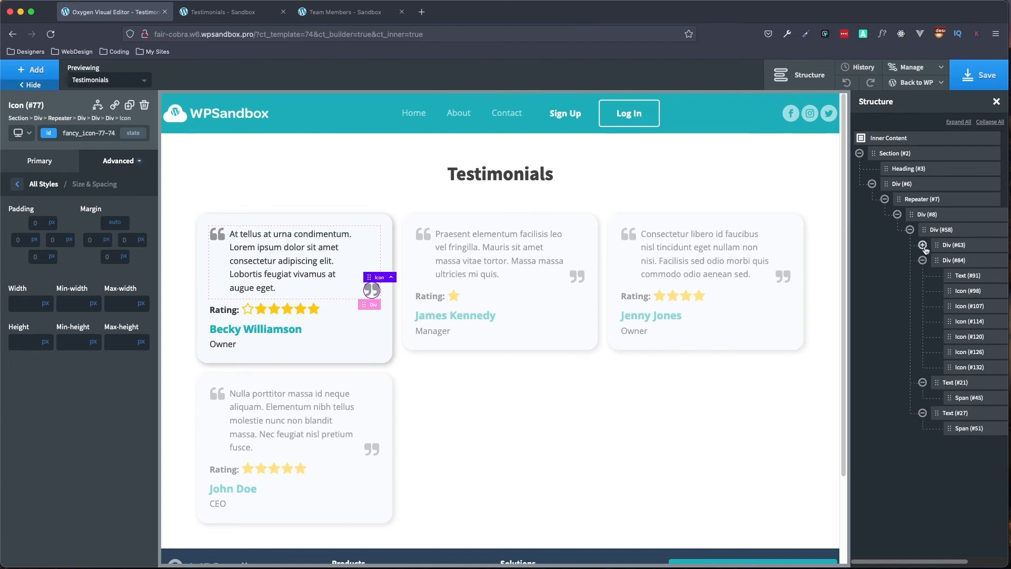
click(977, 261)
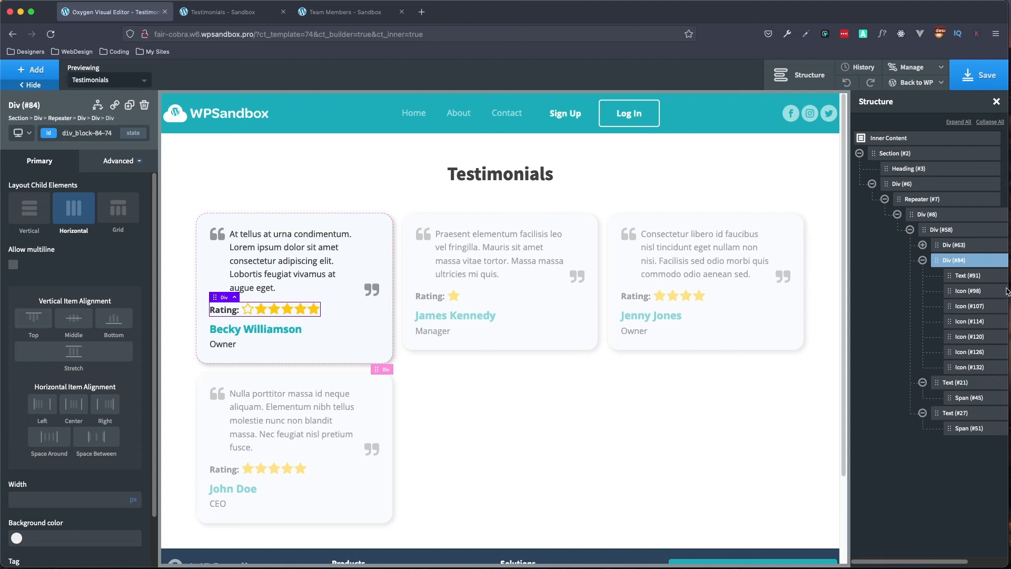
click(993, 277)
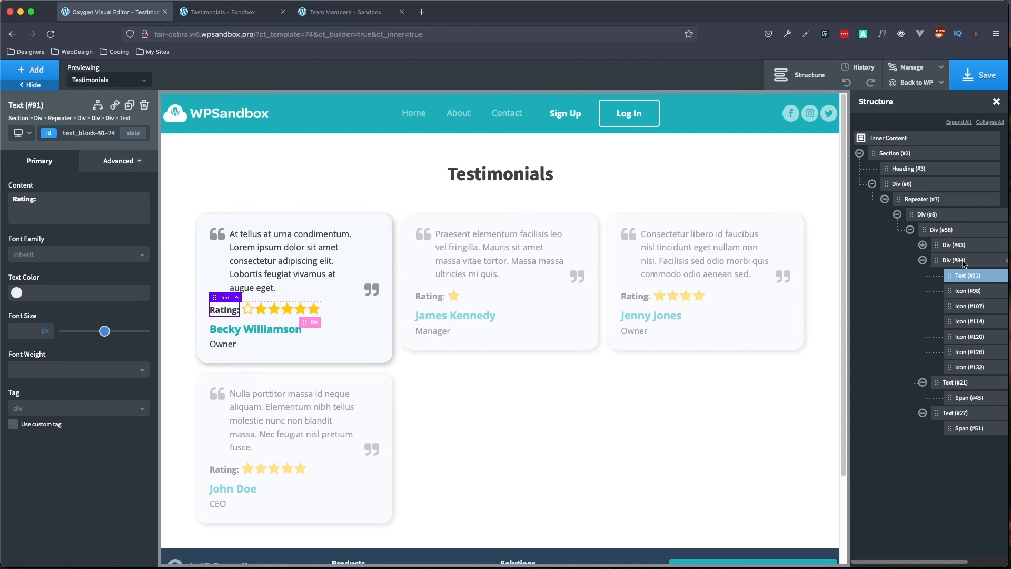
double_click(217, 311)
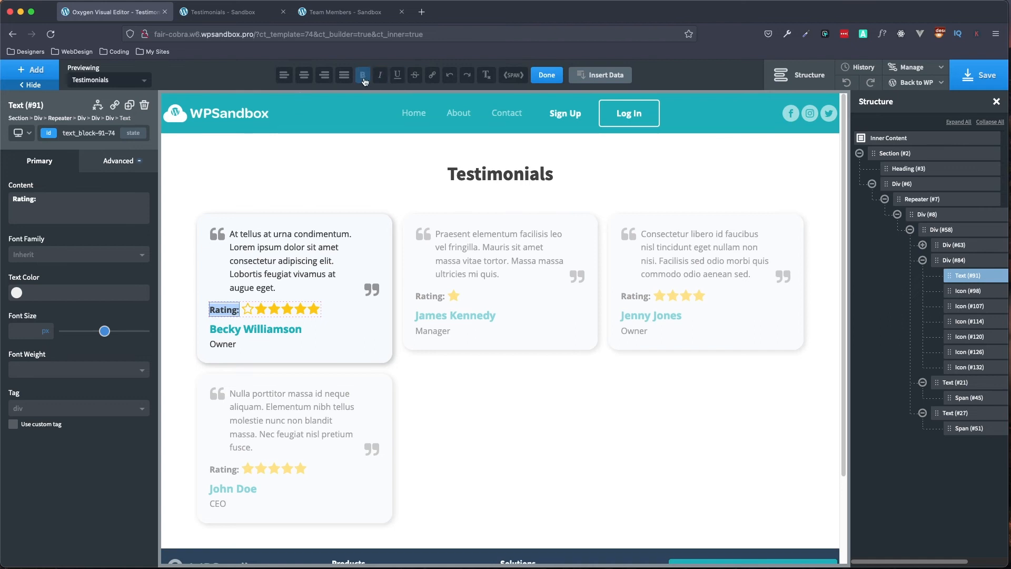
Set the outline star icon's (#98) display condition to use dynamic data from the Start Rating Meta Box field.
click(988, 293)
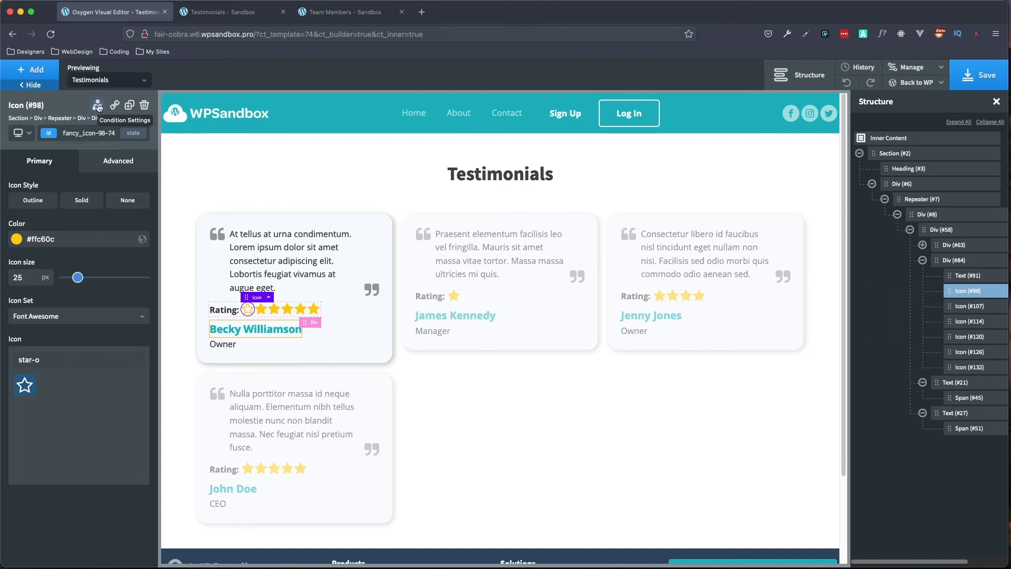
click(98, 106)
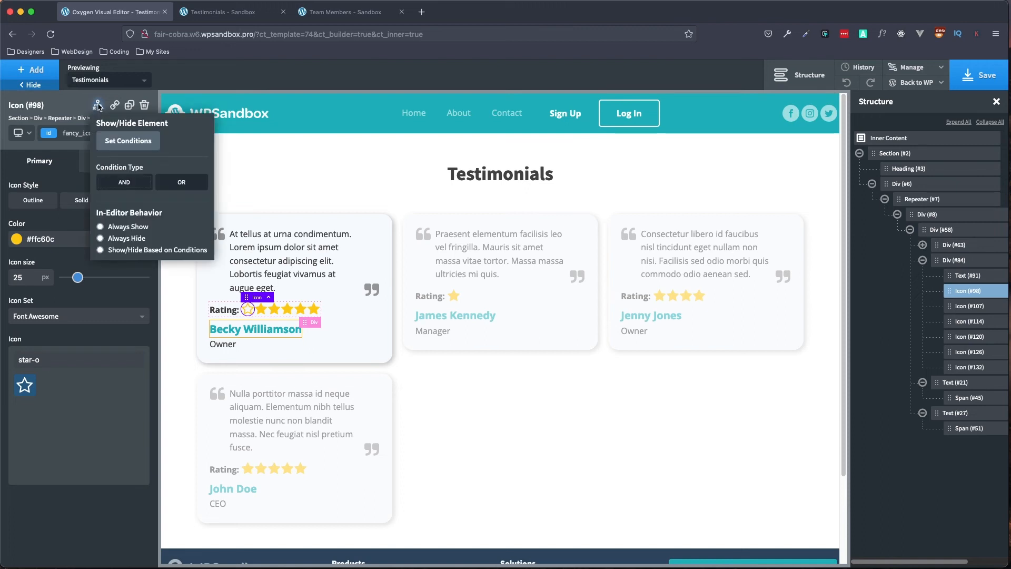
click(114, 143)
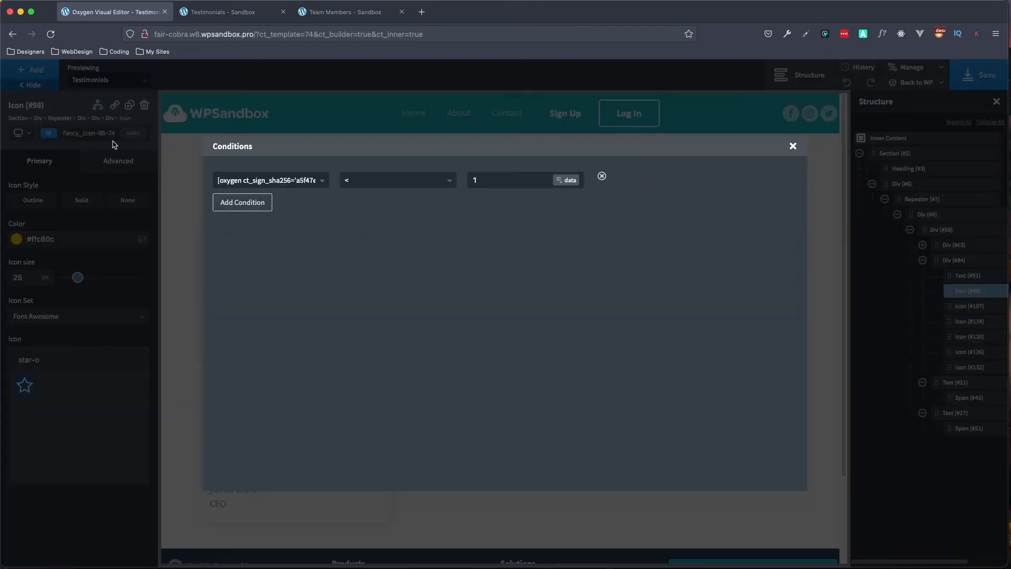
click(290, 184)
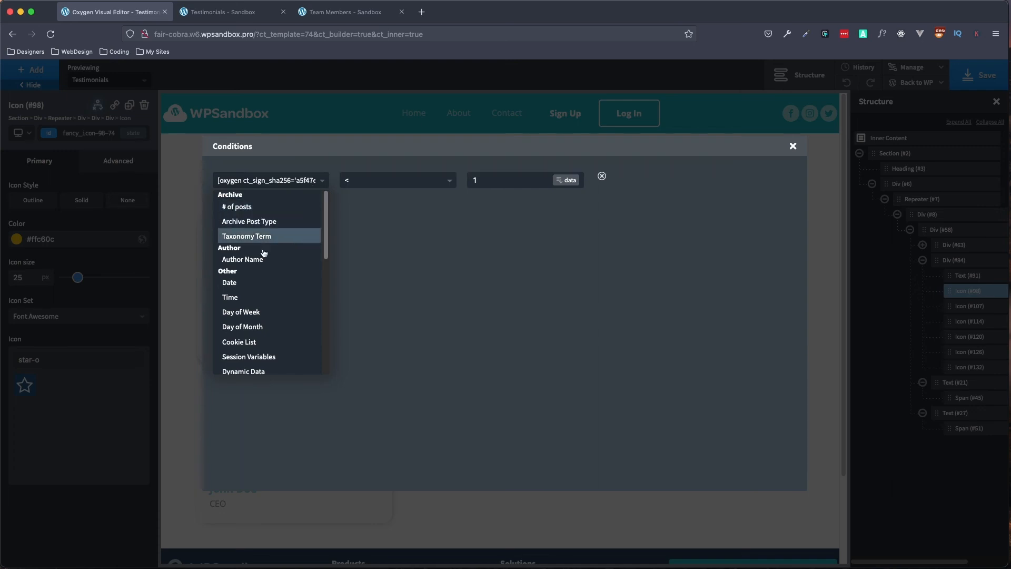
scroll(242, 358, down, 1)
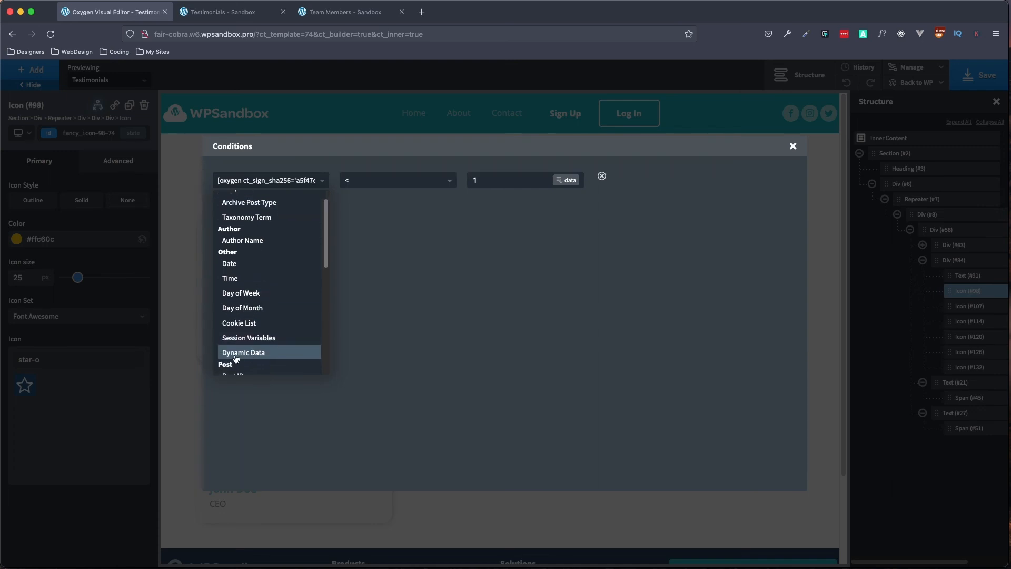
click(237, 358)
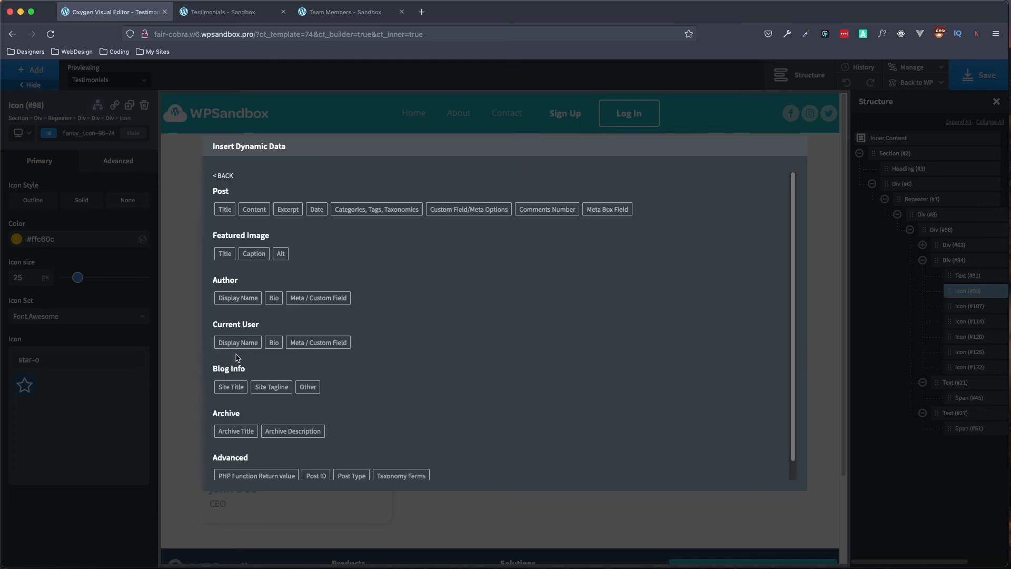
click(606, 210)
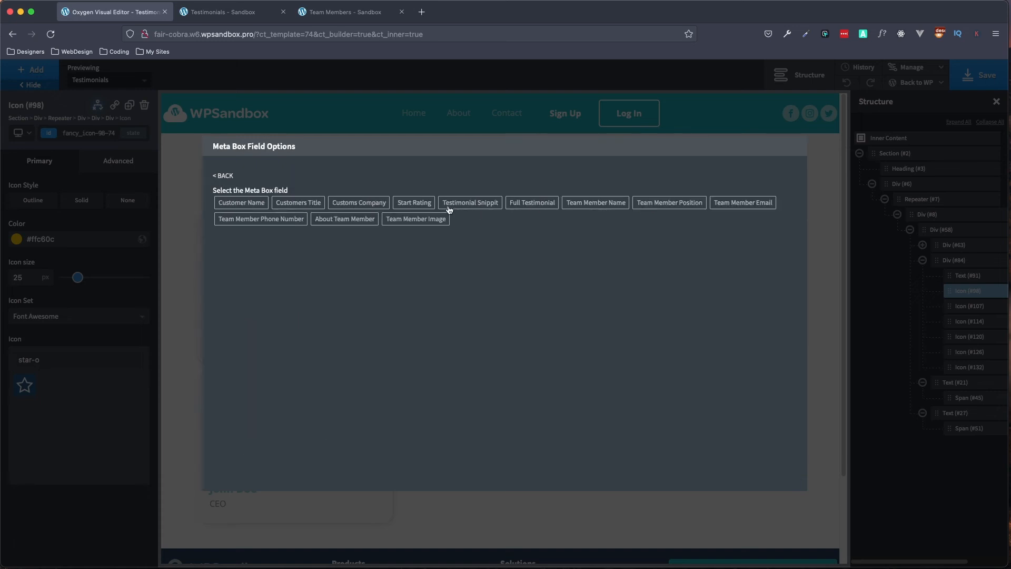
click(415, 206)
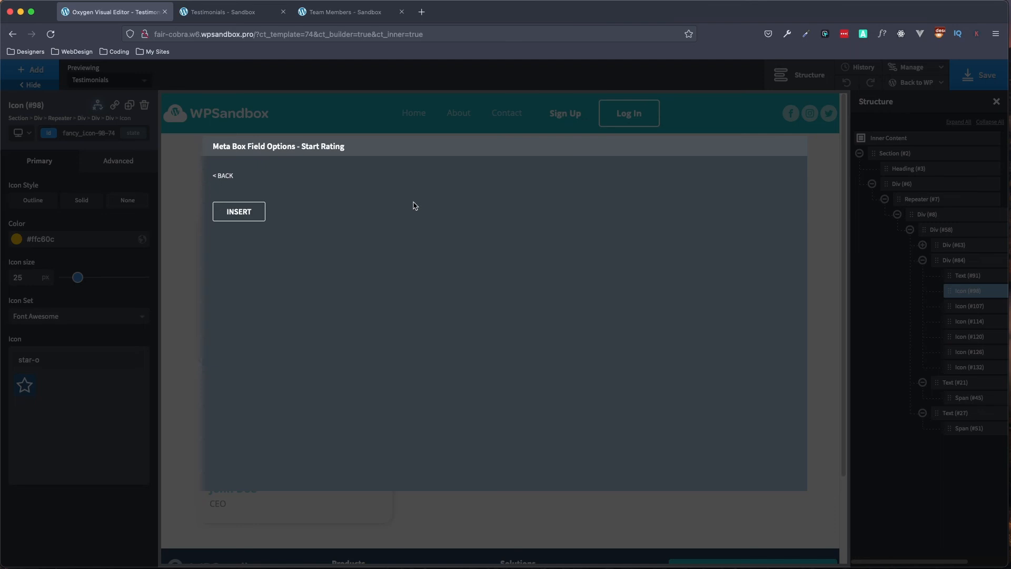
click(238, 212)
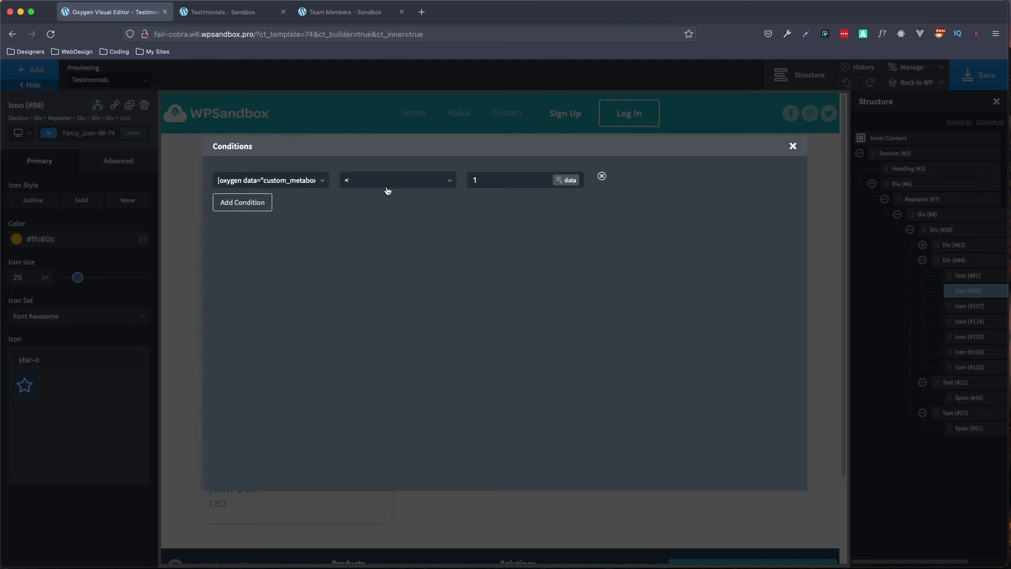
Examine the comparison operators and comparison value in the outline star's display condition, and close its conditions.
click(420, 185)
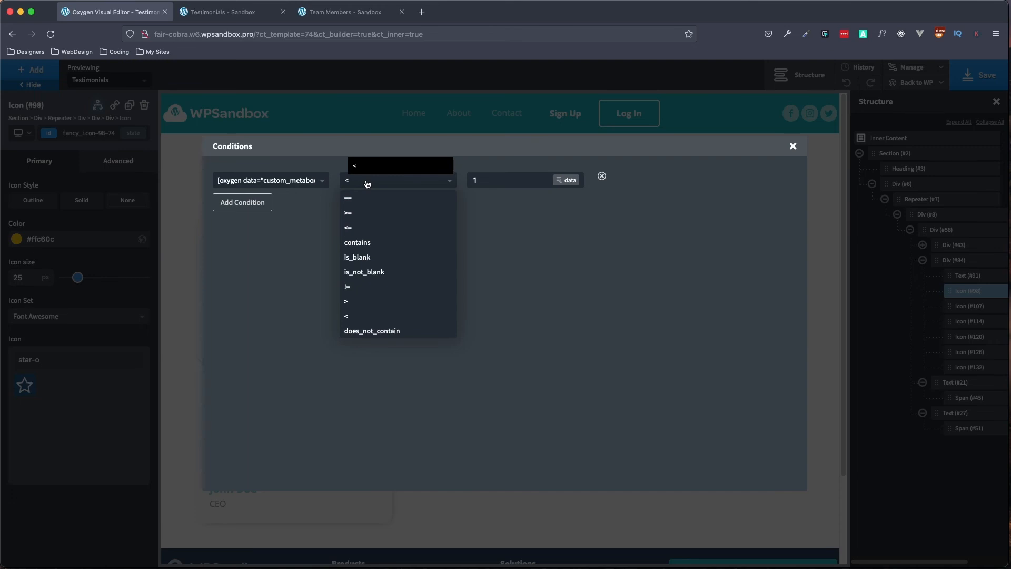
click(498, 179)
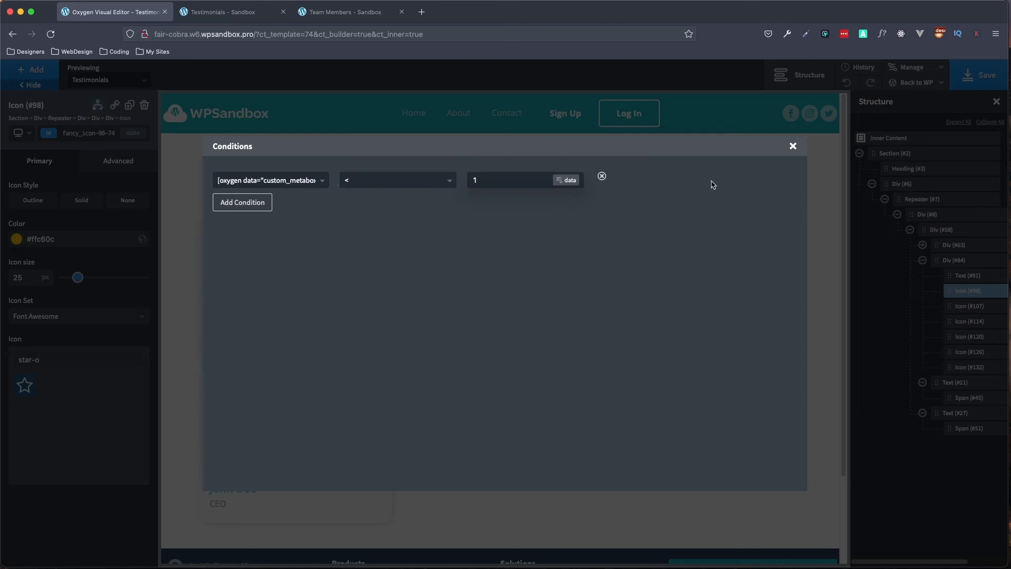
click(793, 147)
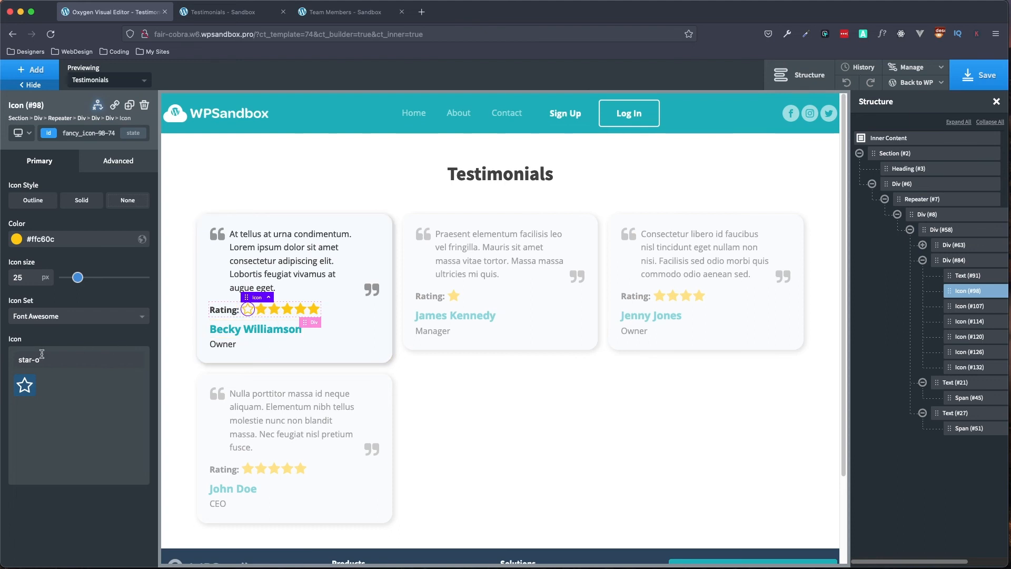
Examine the first solid star's (#107) icon settings and display condition, including its available operators.
click(261, 310)
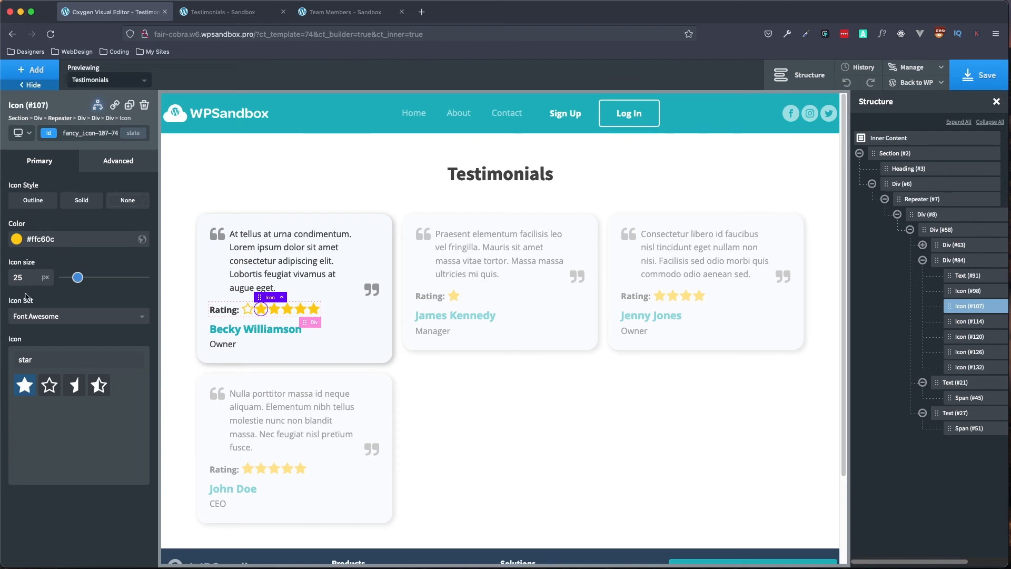
click(98, 106)
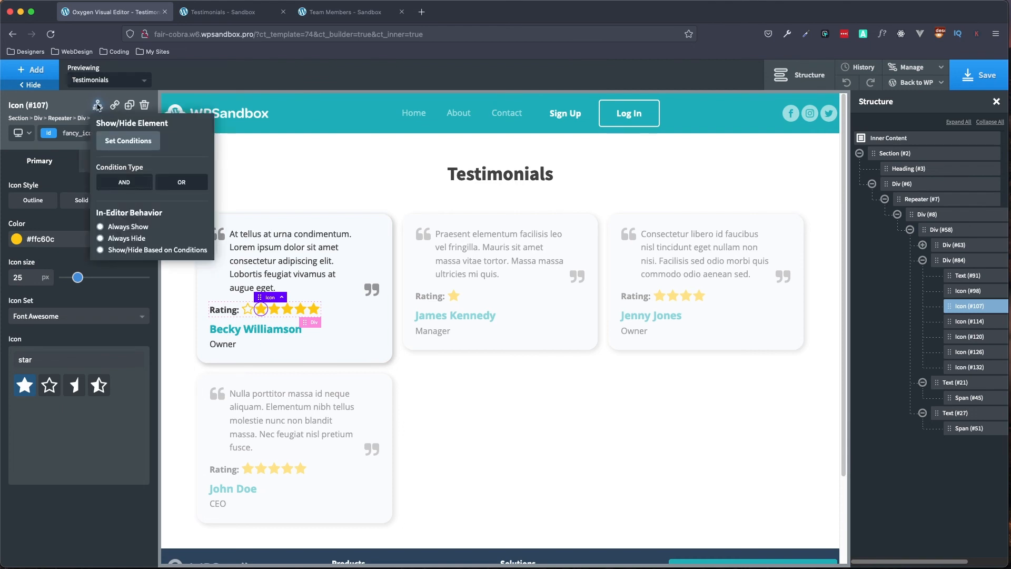
click(133, 147)
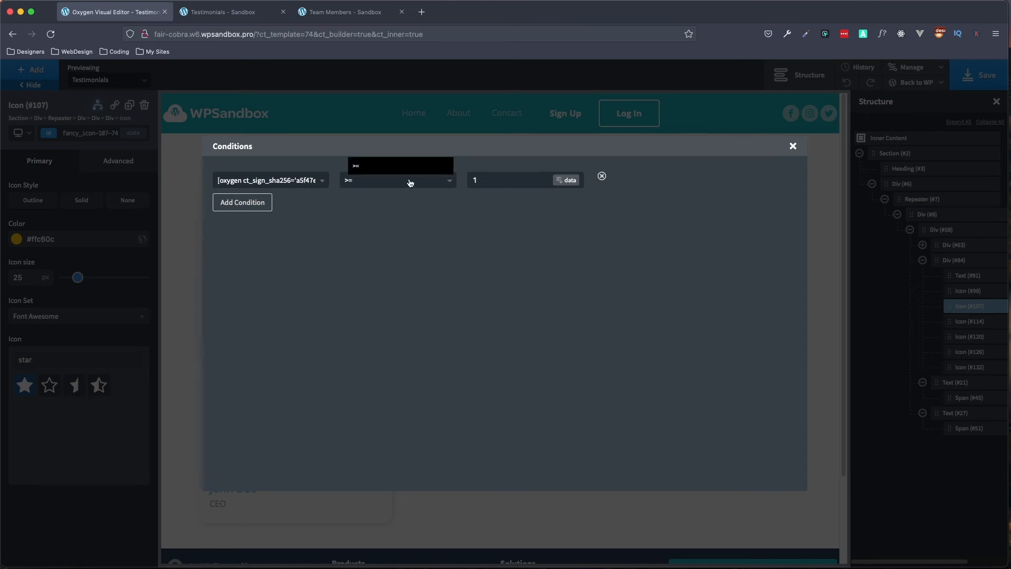
click(388, 183)
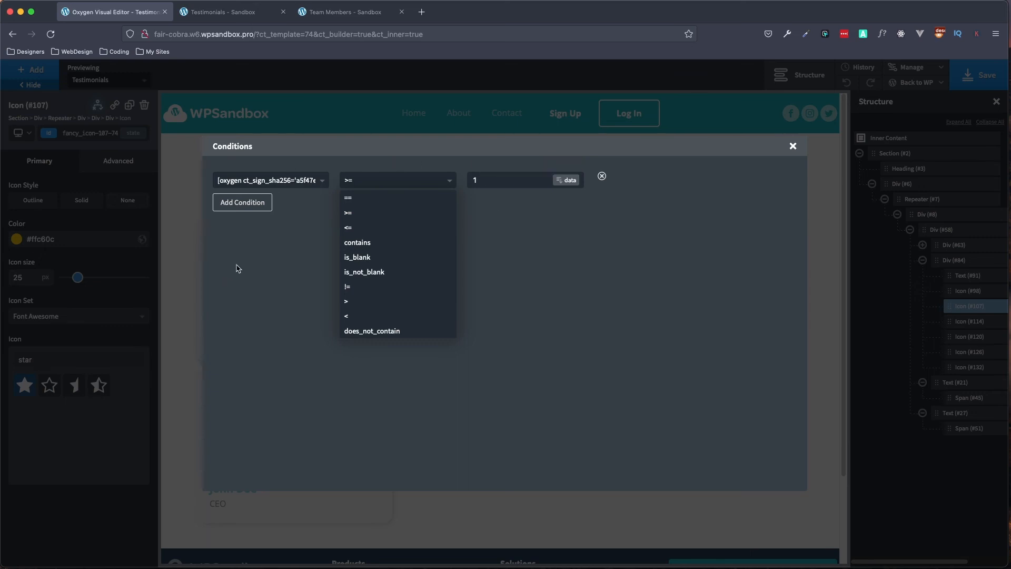
click(793, 147)
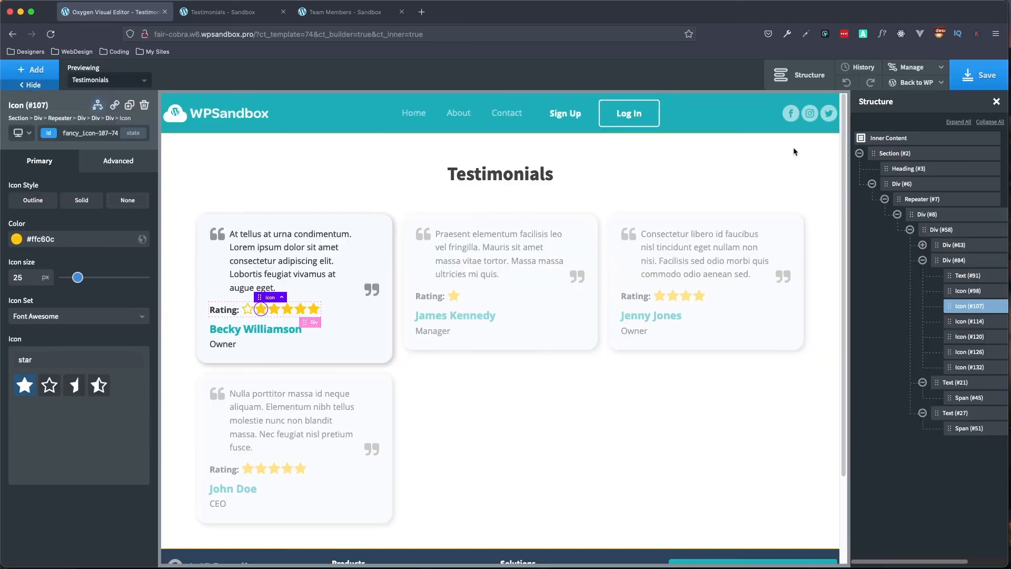
Examine the operator and comparison value in the second solid star's (#114) display condition.
click(274, 309)
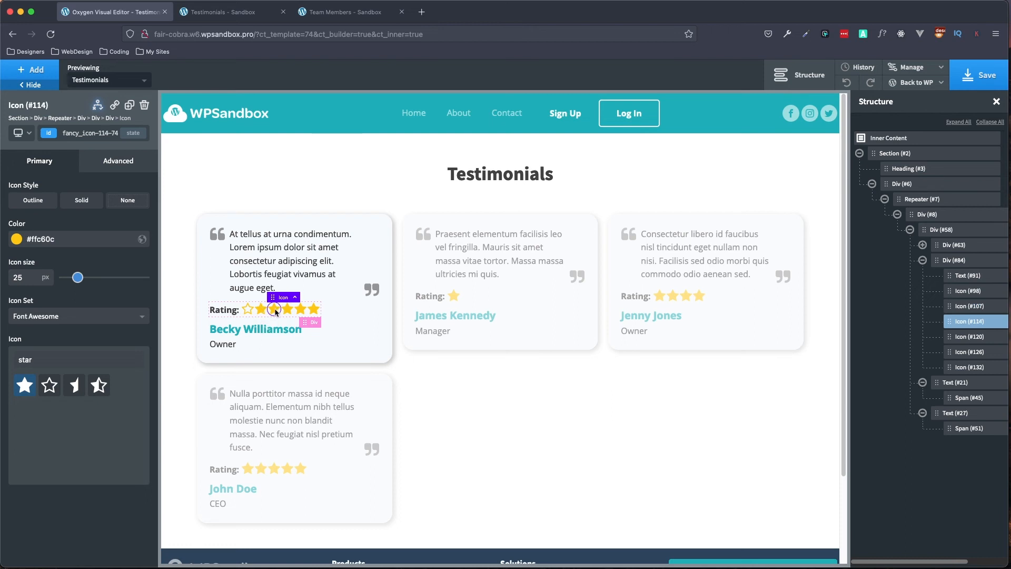
click(98, 105)
click(122, 142)
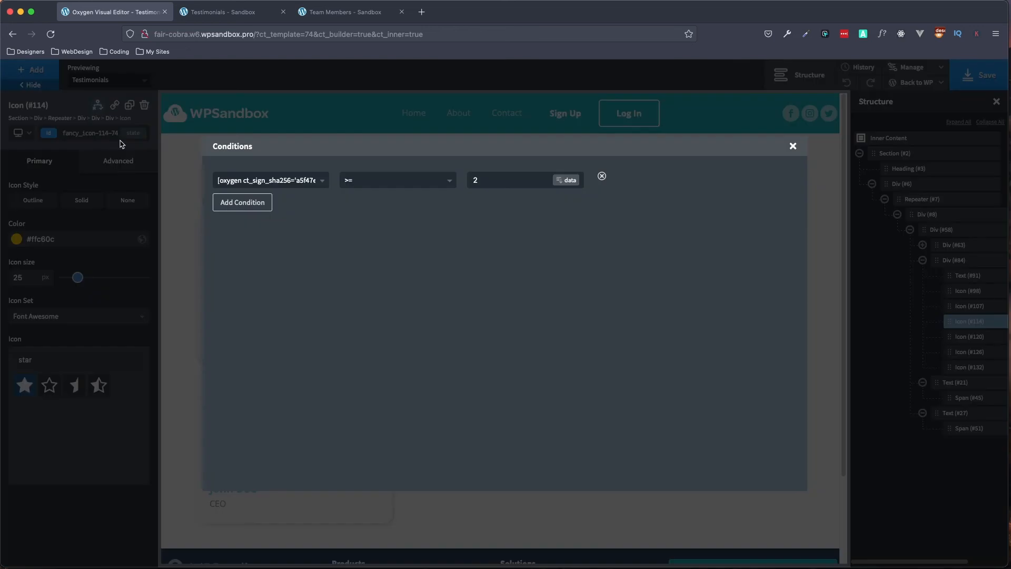
click(356, 186)
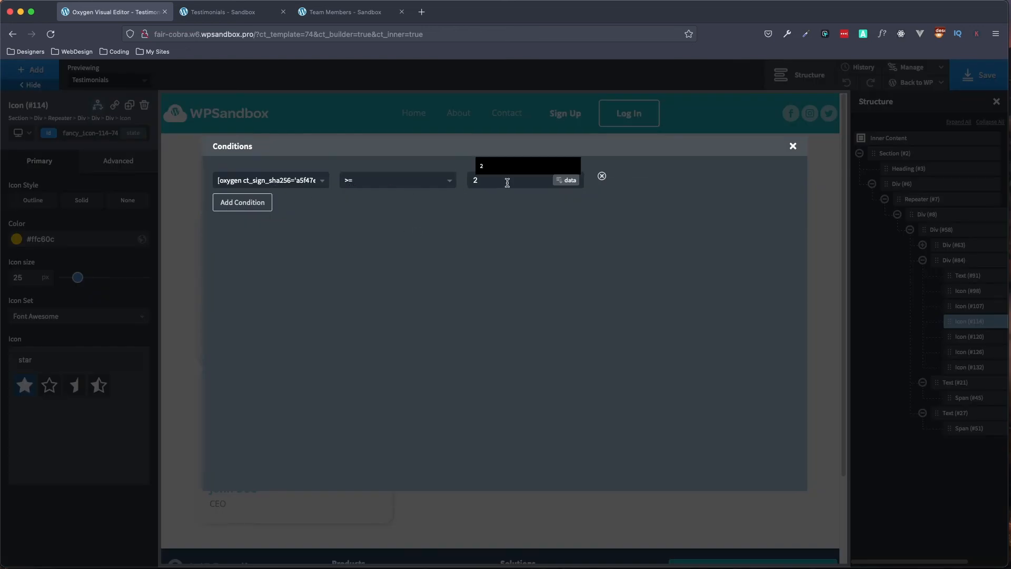
click(793, 146)
Examine the display condition of the last solid star (#132) in the rating row.
click(314, 309)
click(98, 105)
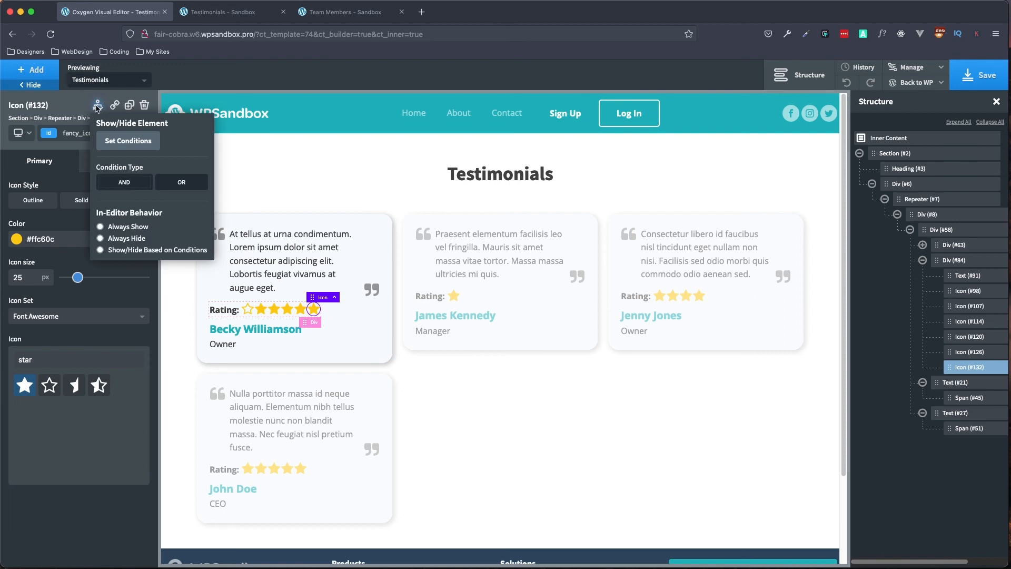
click(159, 138)
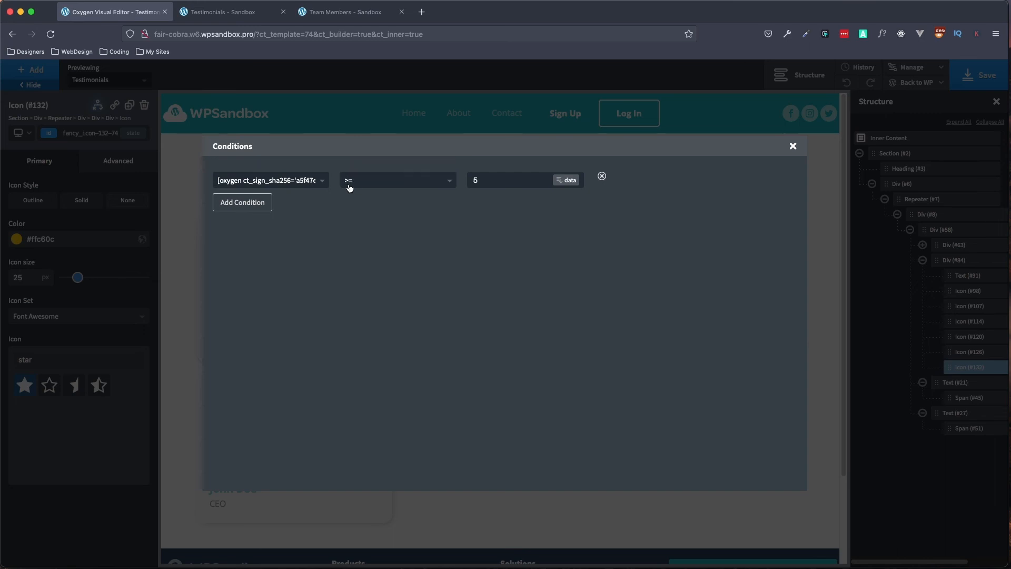
click(792, 146)
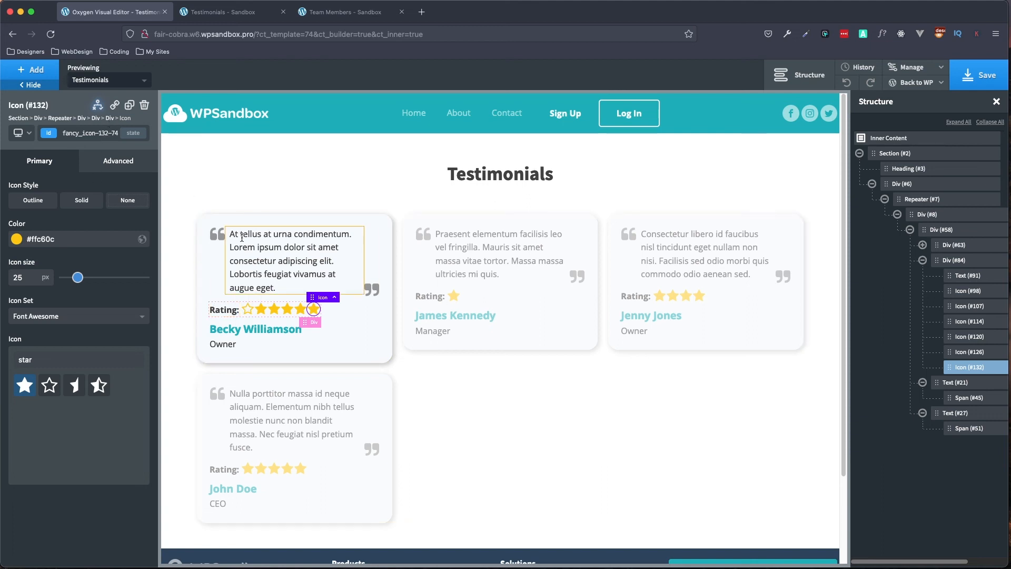
Replace the content of the card's name text (#21) with the Customer Name Meta Box field as dynamic data.
click(291, 323)
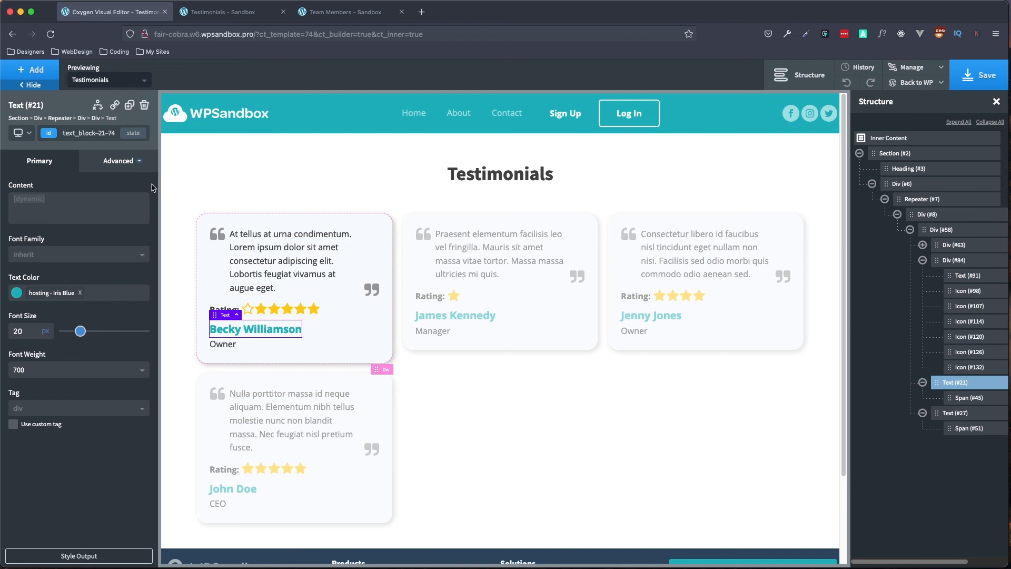
double_click(273, 333)
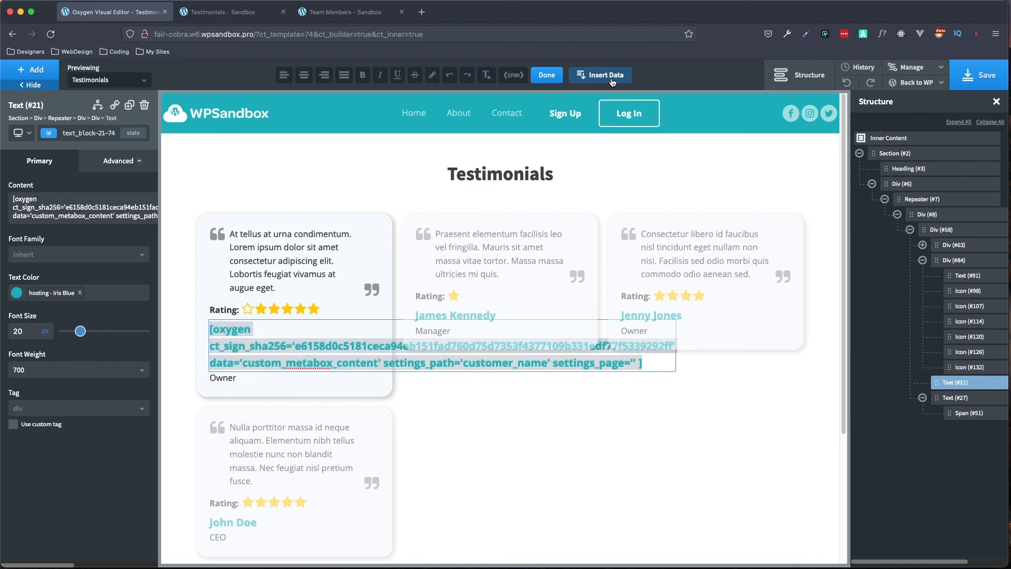
click(605, 75)
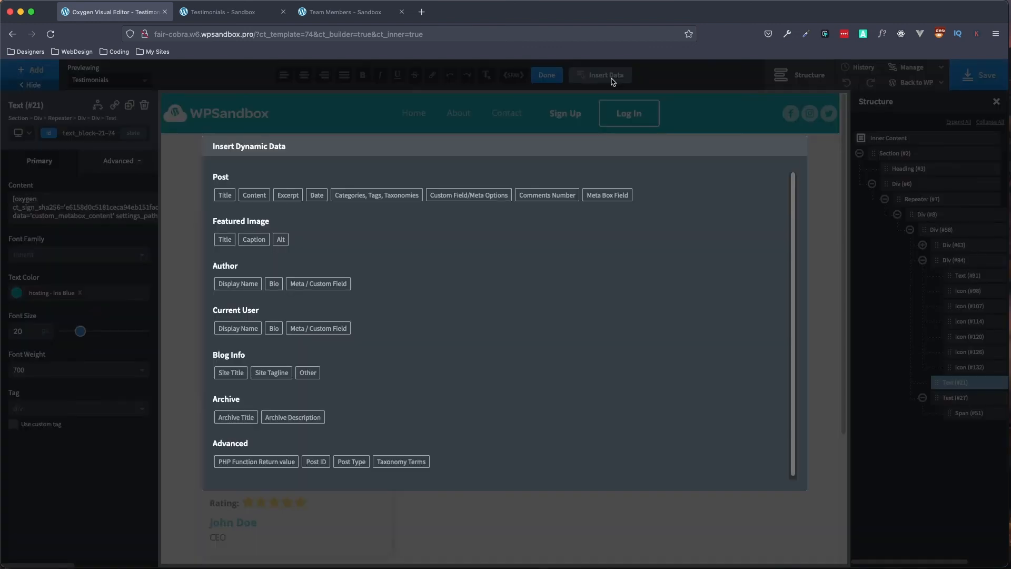
click(607, 195)
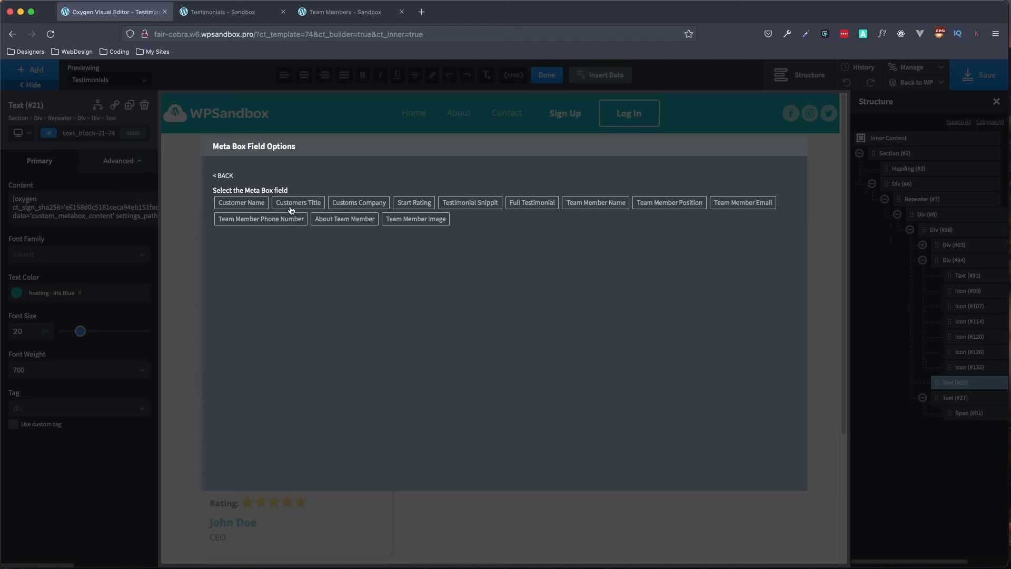
click(242, 205)
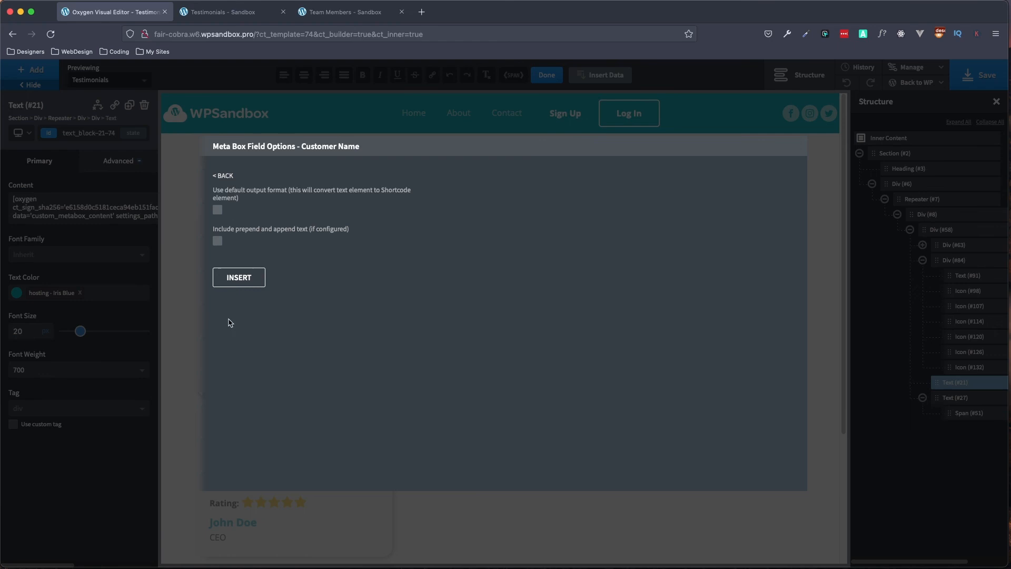
click(238, 277)
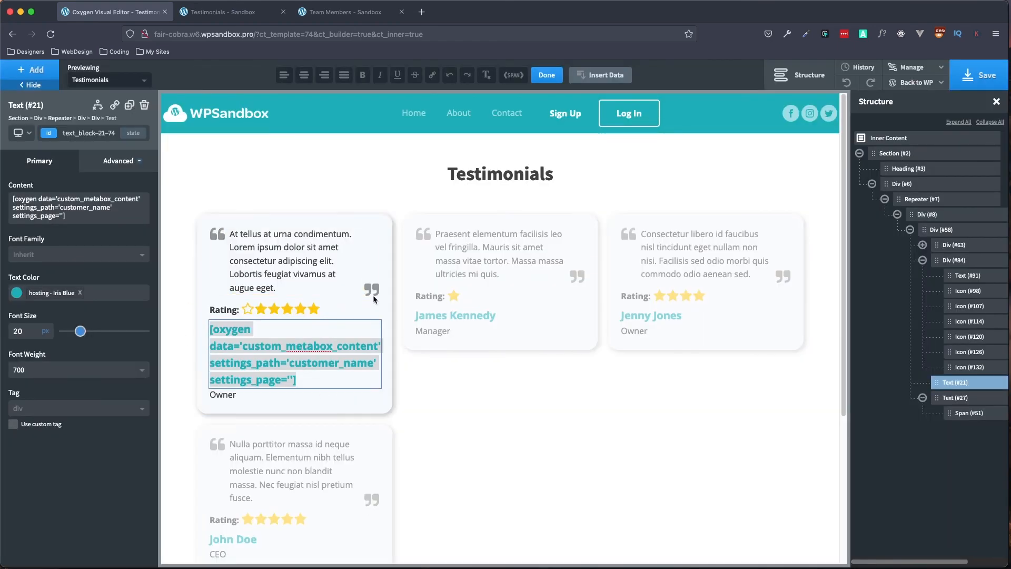
click(540, 76)
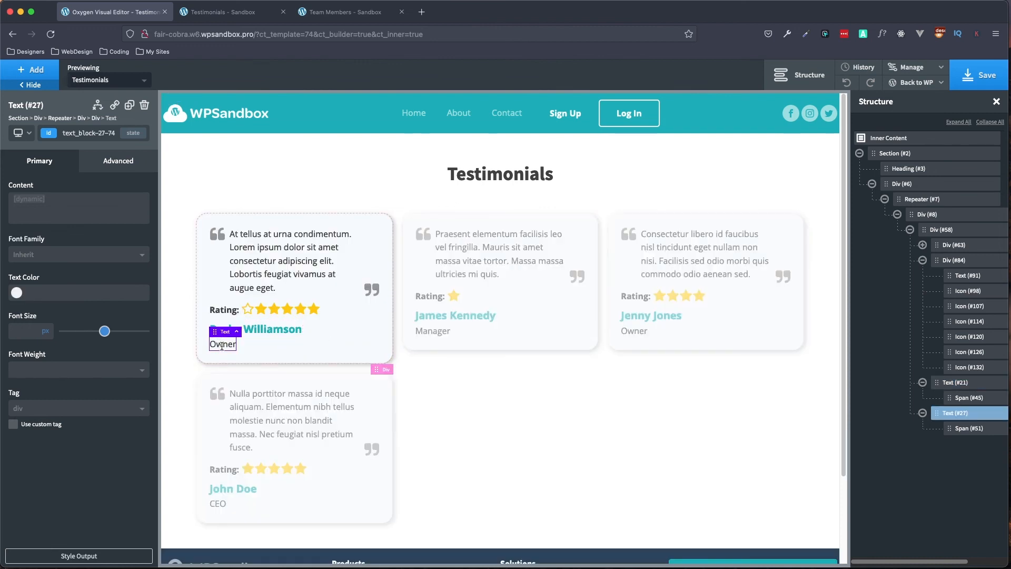
Replace the content of the job title text (#27) below the name with the Customers Title Meta Box field.
double_click(222, 345)
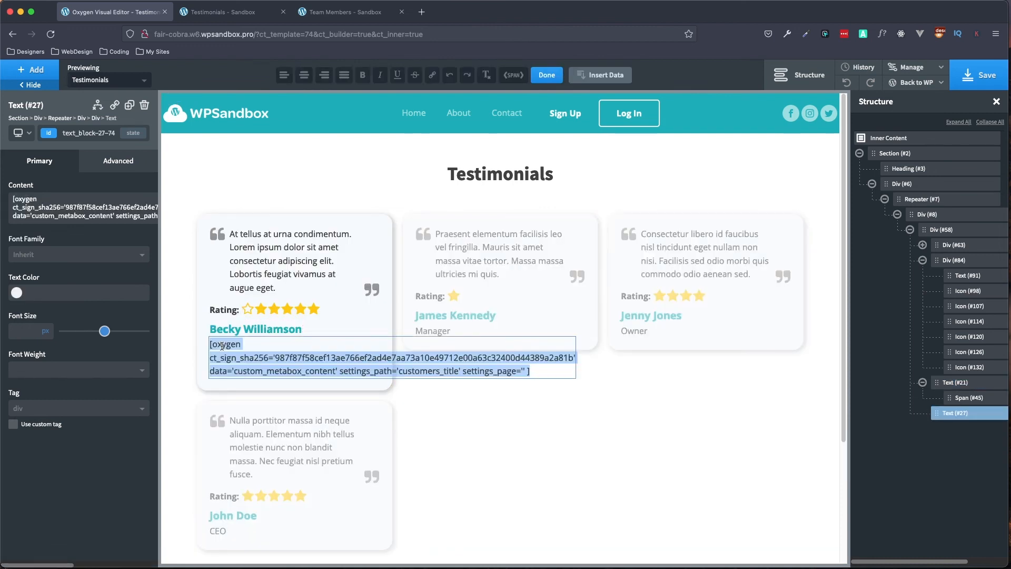
click(612, 77)
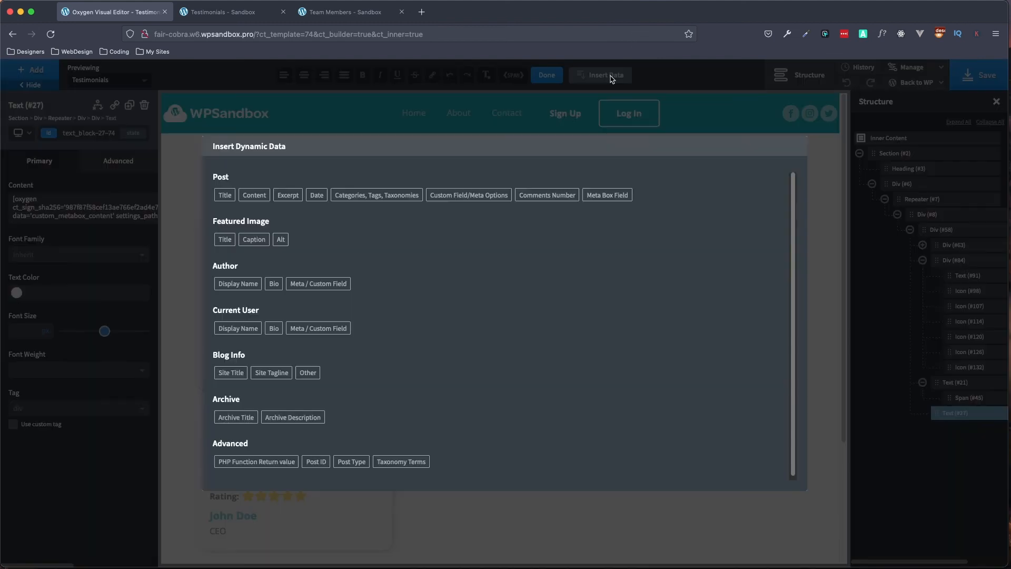
click(619, 198)
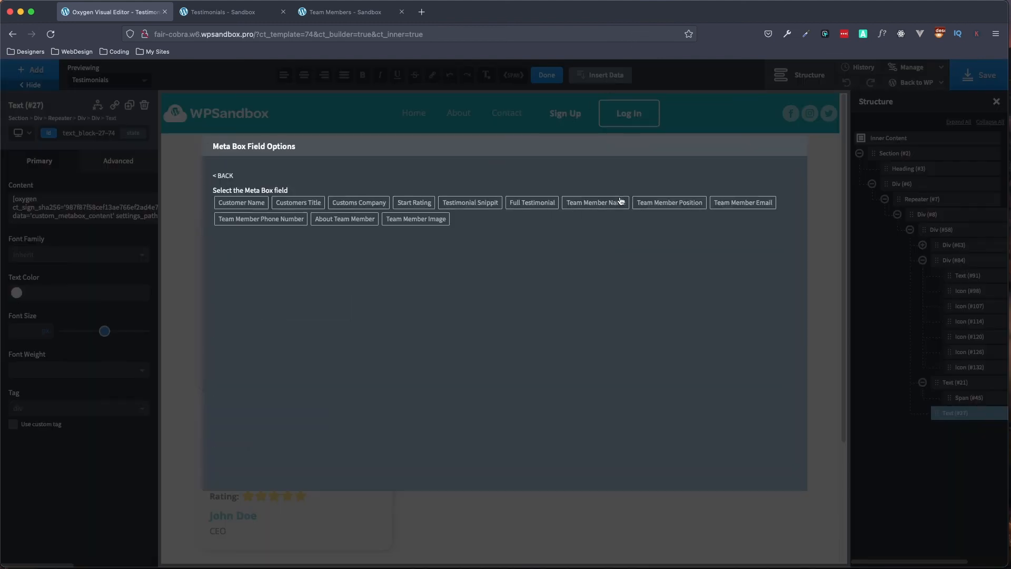
click(297, 209)
click(246, 276)
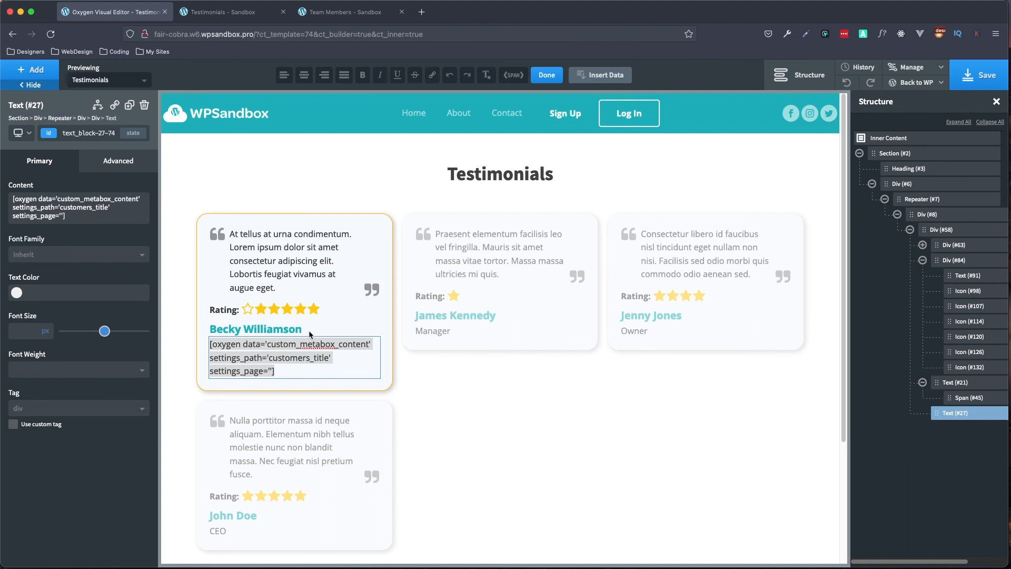
click(323, 287)
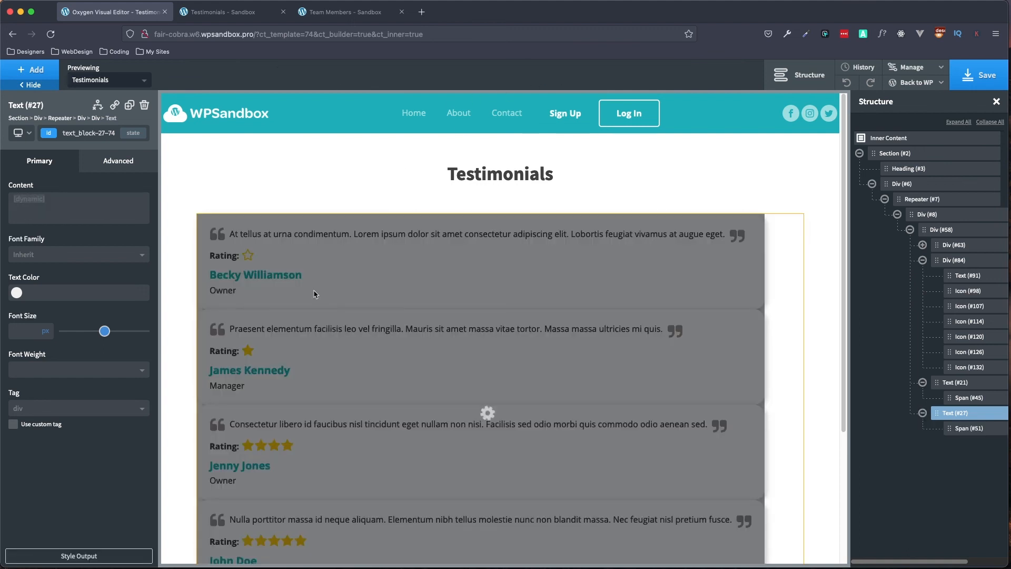
Replace the content of the card's testimonial text (#15) with the Testimonial Snippit Meta Box field as dynamic data.
click(274, 257)
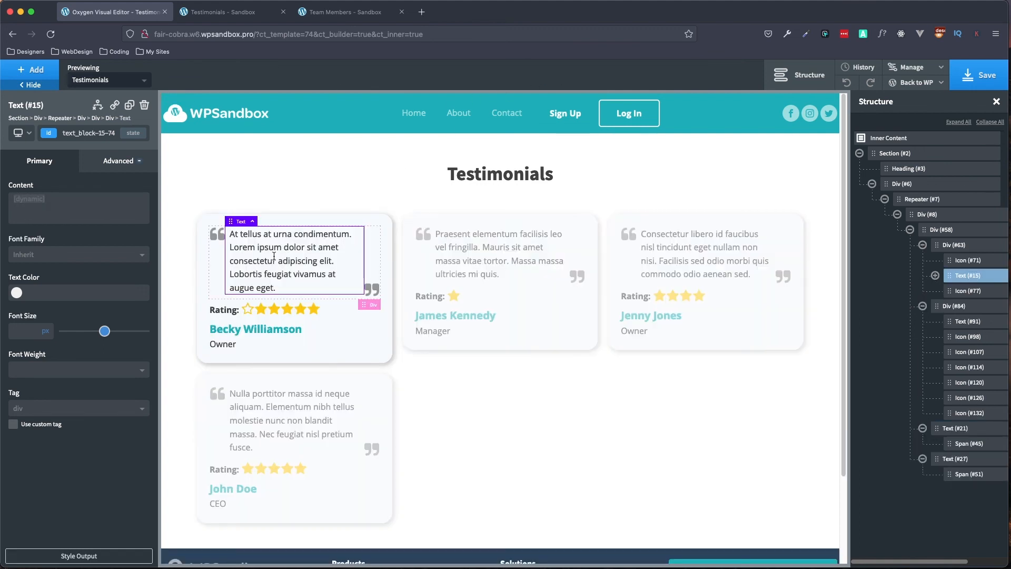
double_click(274, 256)
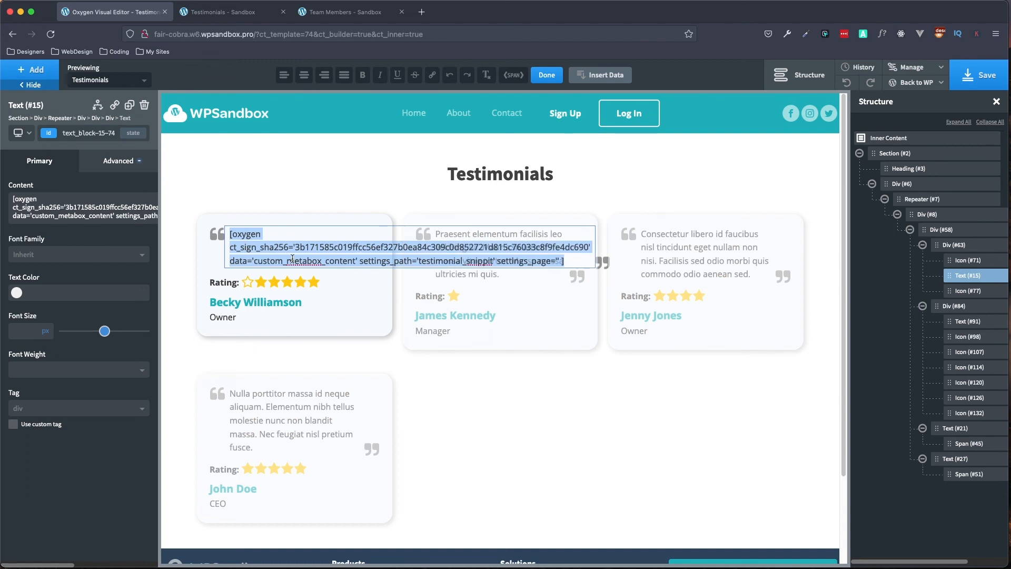
click(610, 77)
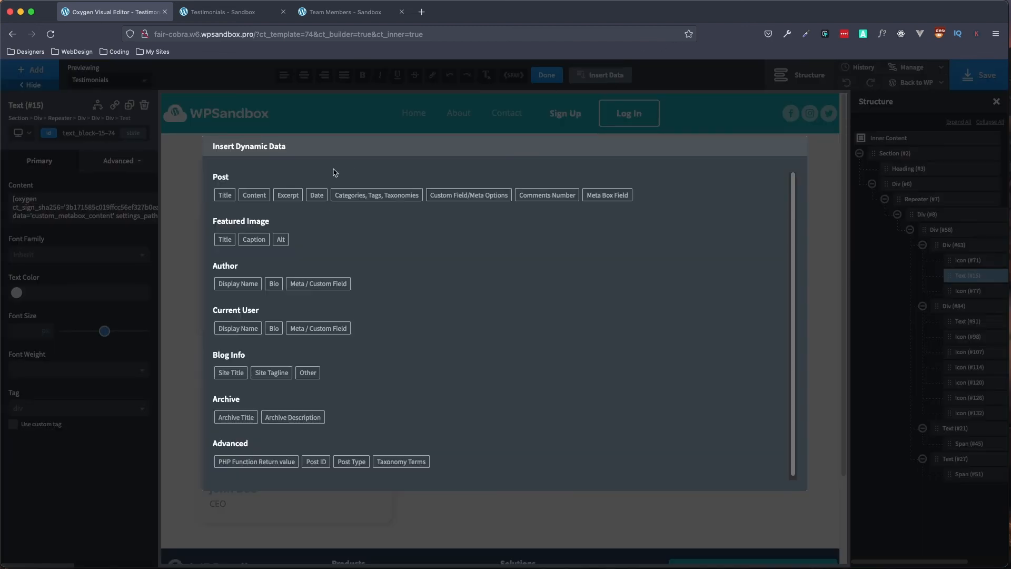
click(609, 196)
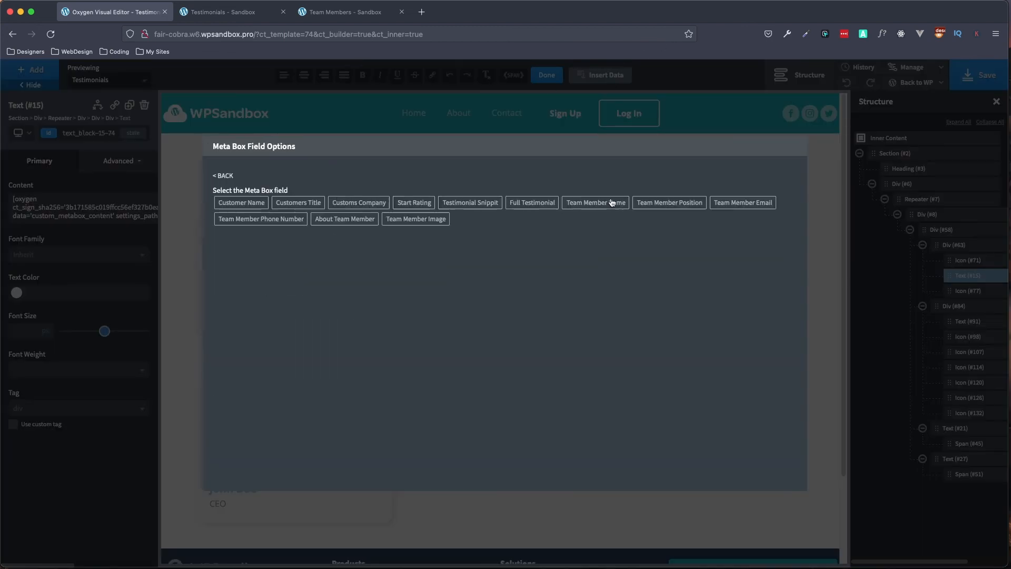
click(484, 204)
click(239, 246)
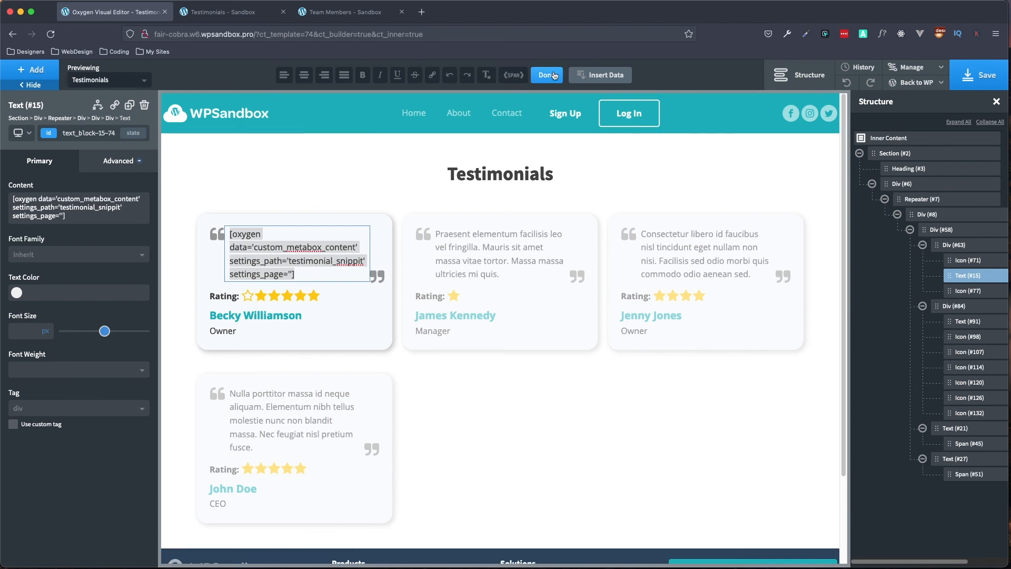
Collapse the child elements of the card's div (#58) in the structure tree and add a Text Link inside that div.
click(325, 333)
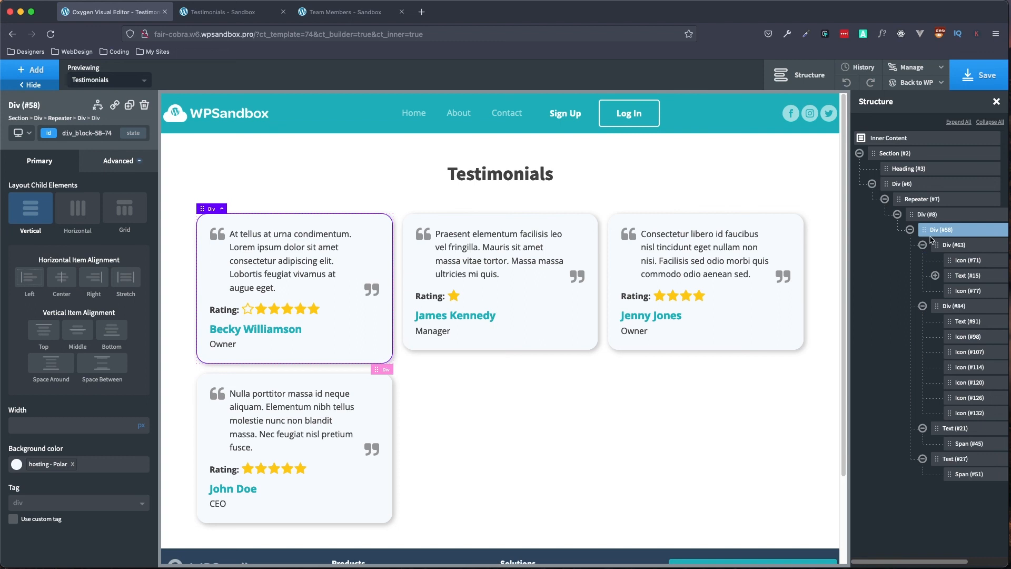
click(923, 458)
click(923, 427)
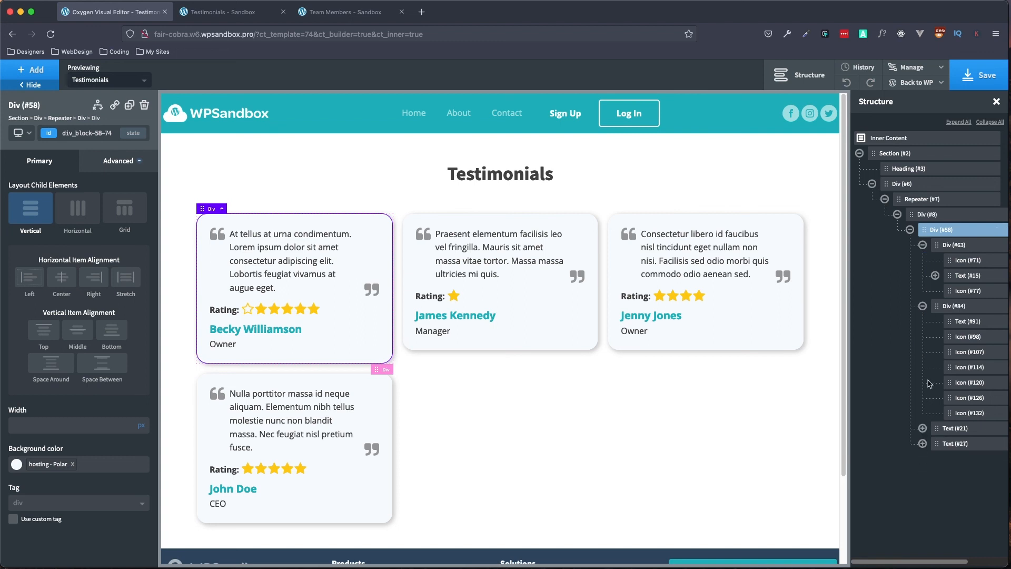
click(923, 306)
click(923, 245)
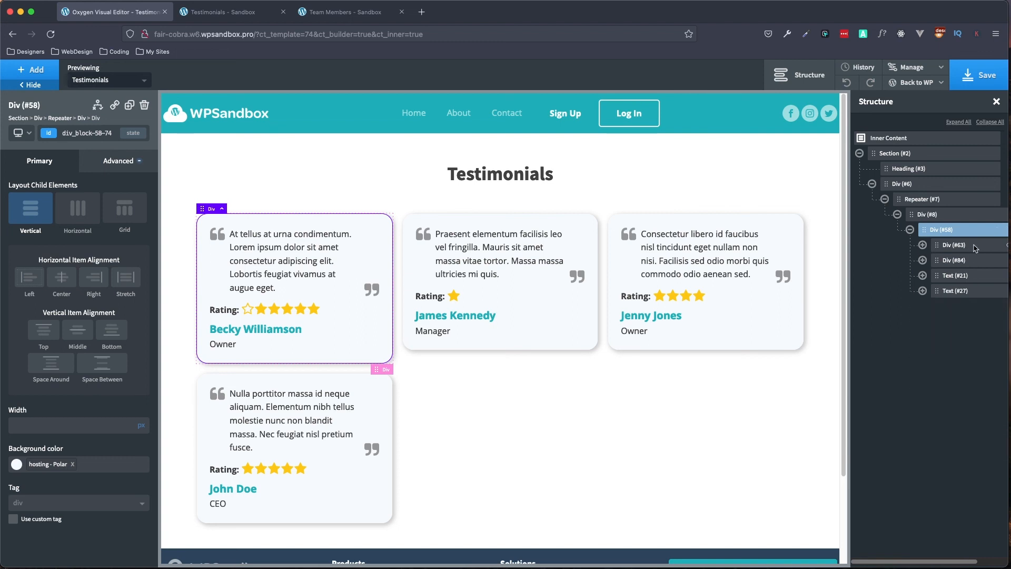
click(30, 69)
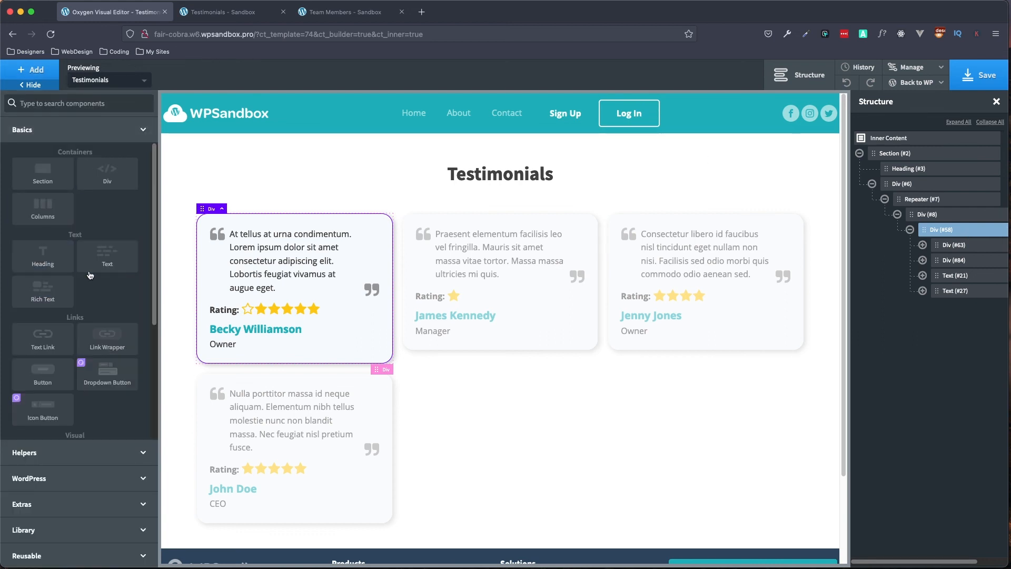
click(48, 327)
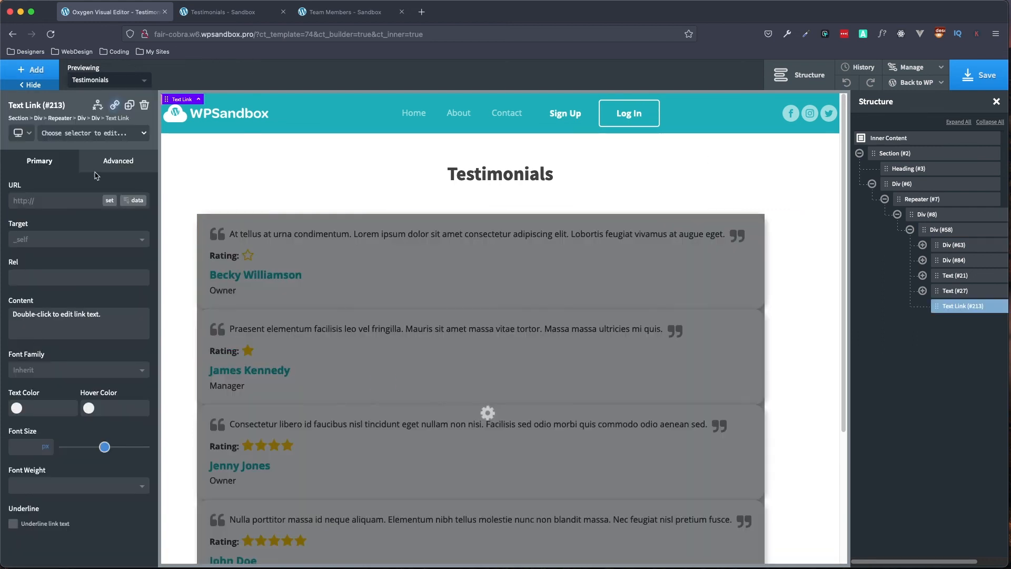
Assign the existing btn class to the new text link in the testimonial card.
click(72, 138)
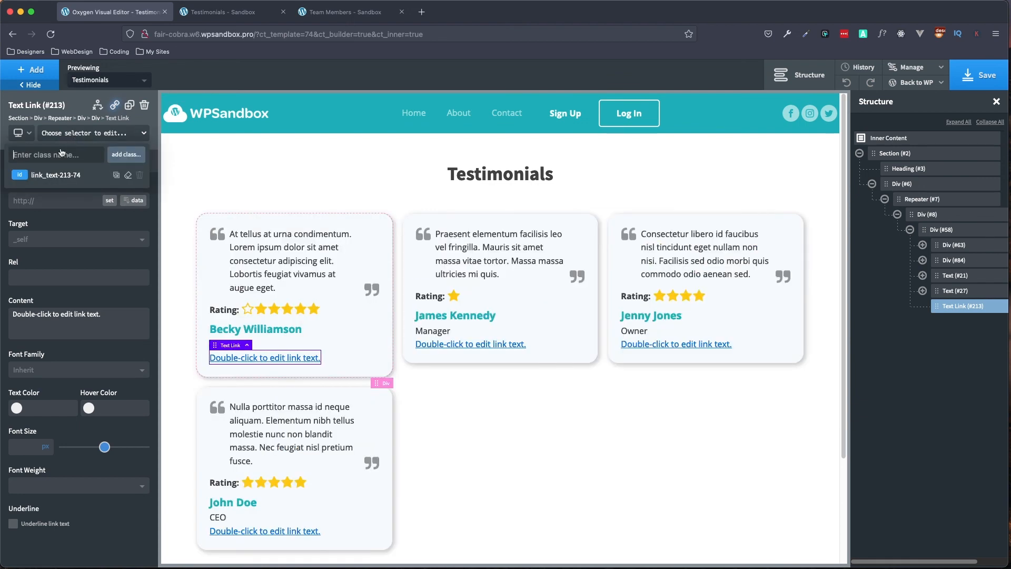
text(bt)
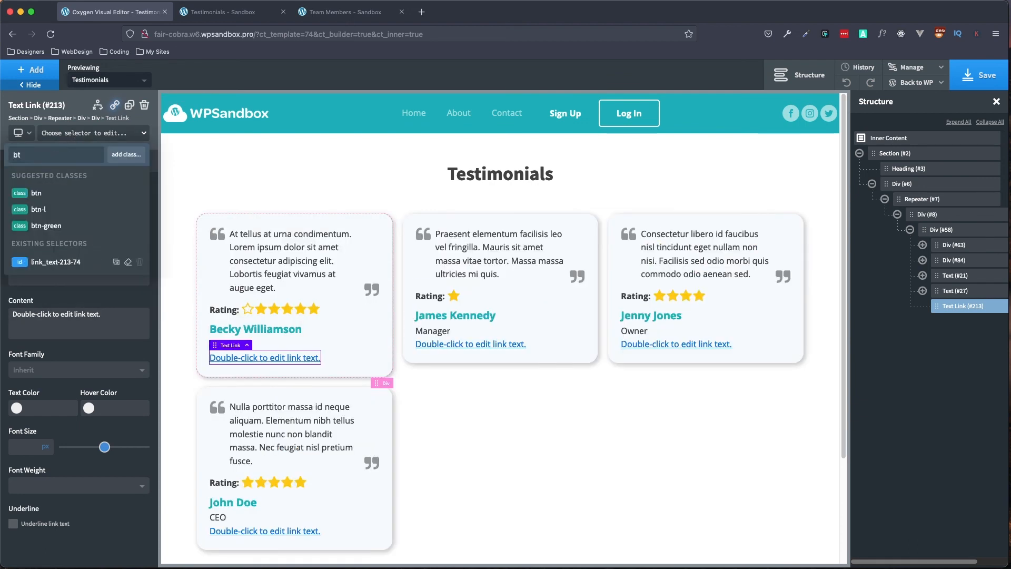
click(53, 194)
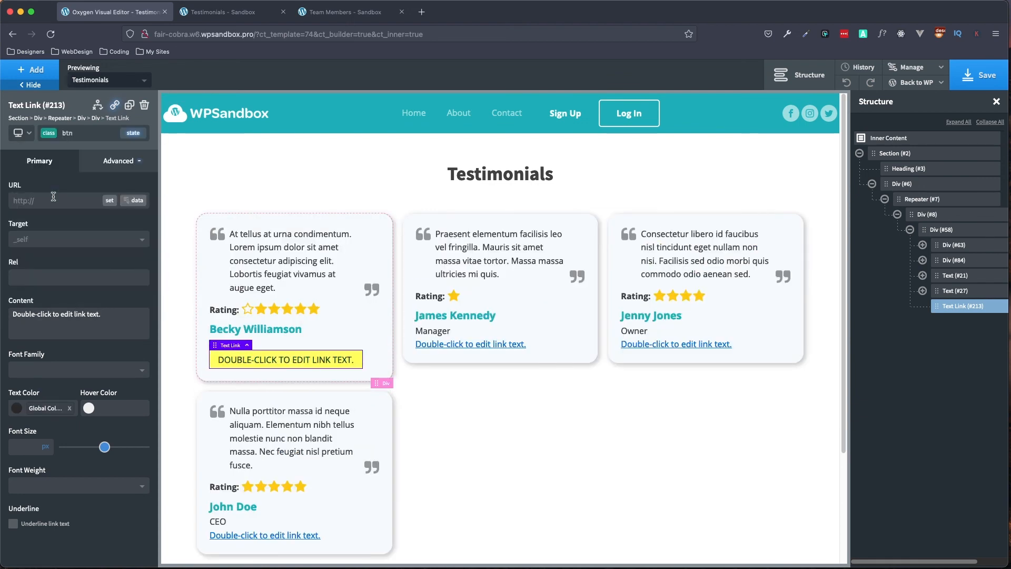
Change the link text to "Read Full Testimonial" and set its URL to the post's Permalink as dynamic data.
double_click(279, 362)
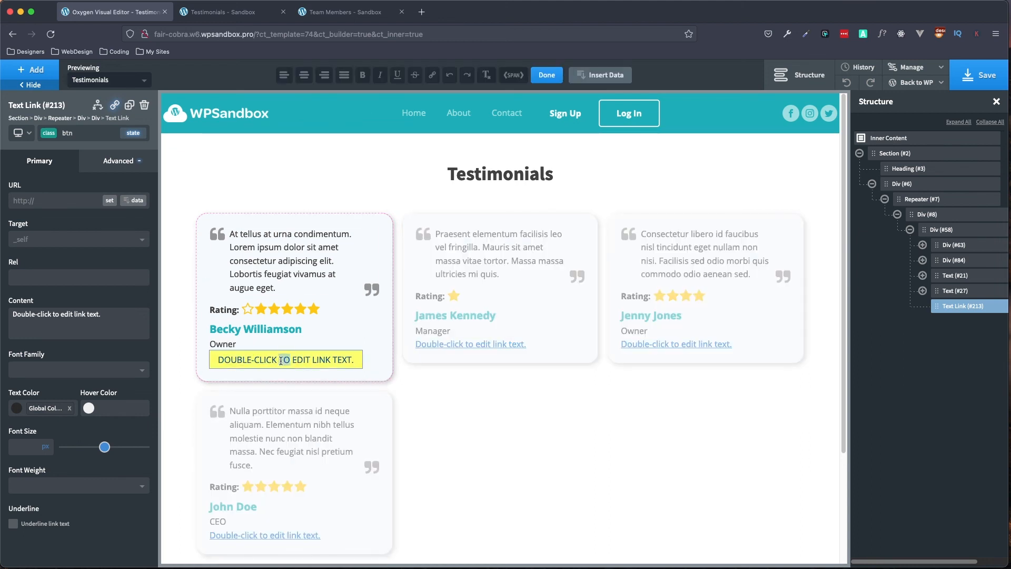
triple_click(281, 361)
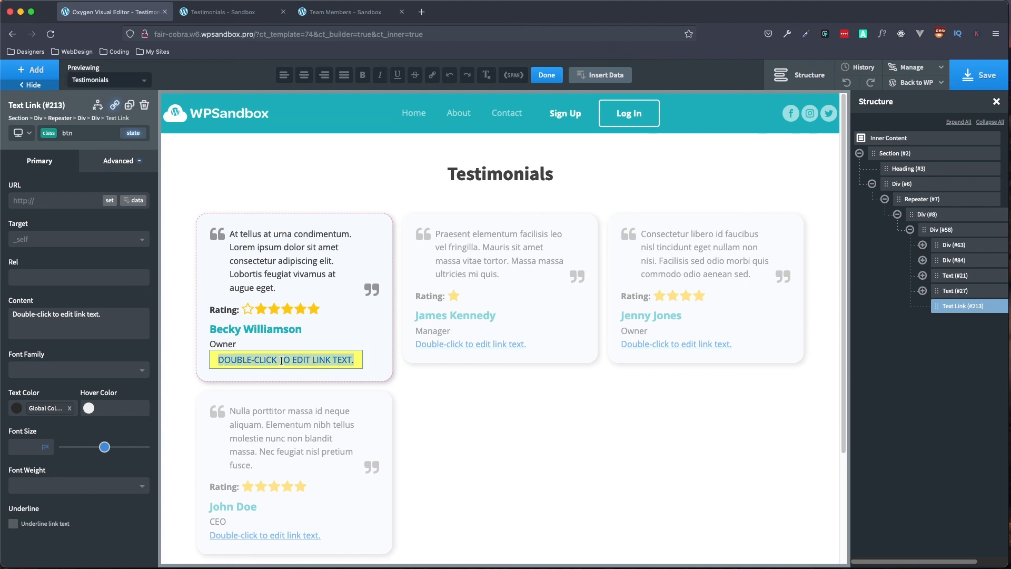
text(Read F)
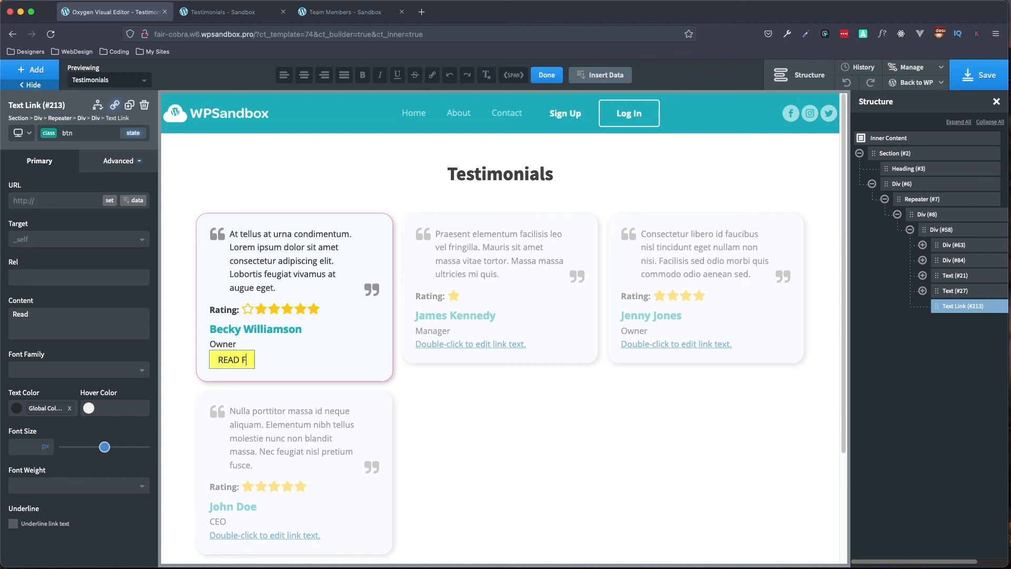
text(ull Testimonial)
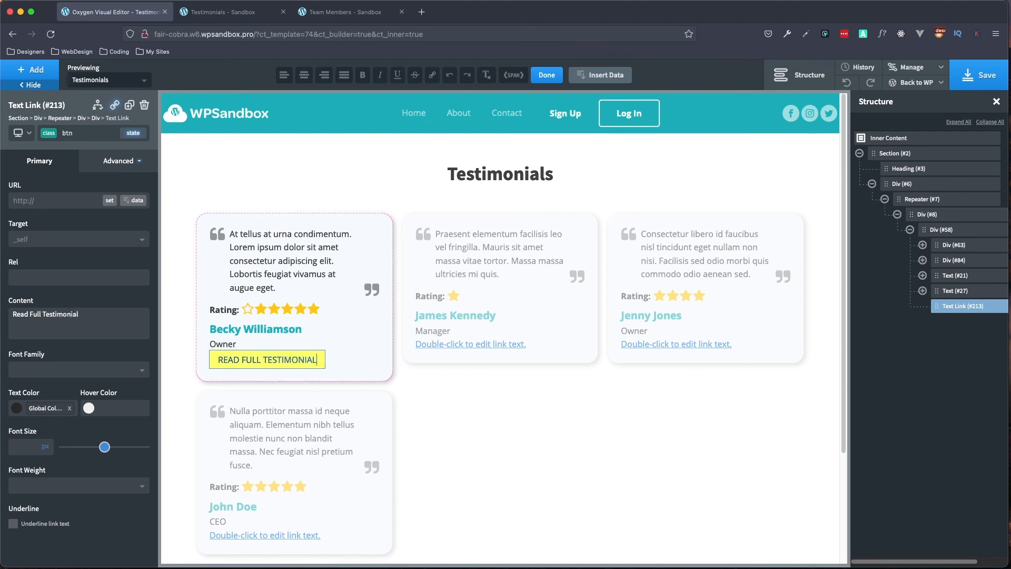
click(600, 79)
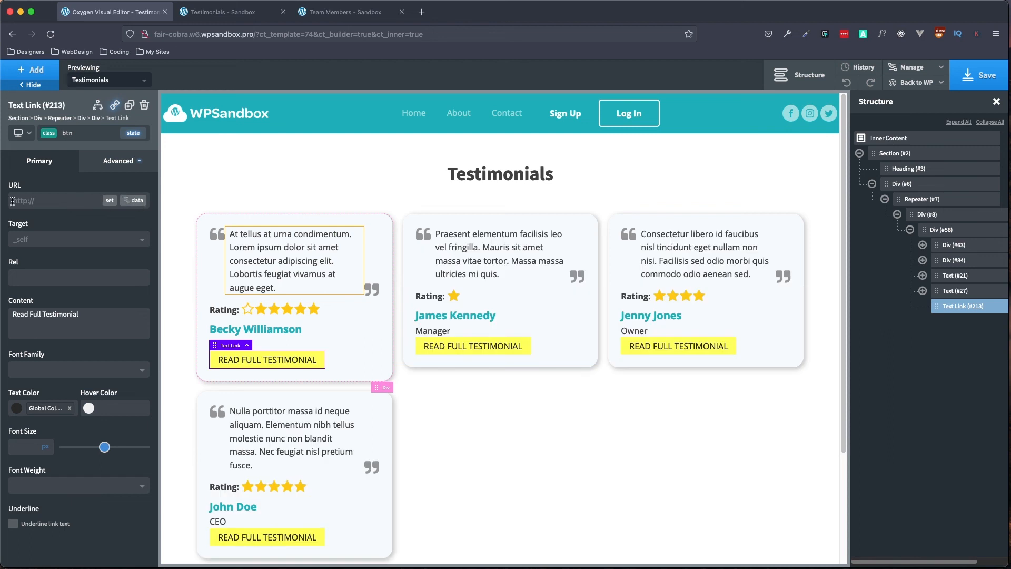
click(136, 202)
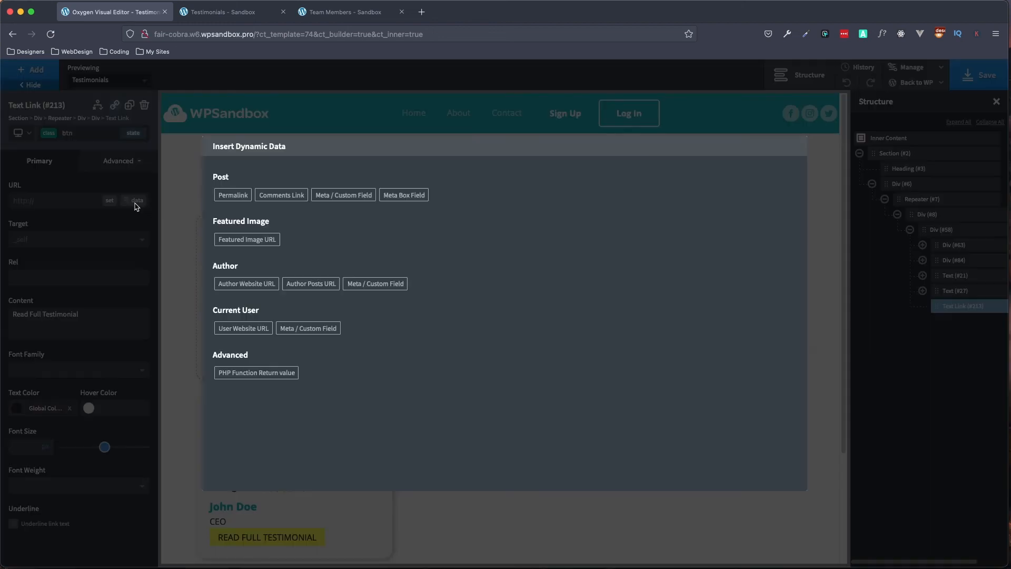
click(226, 195)
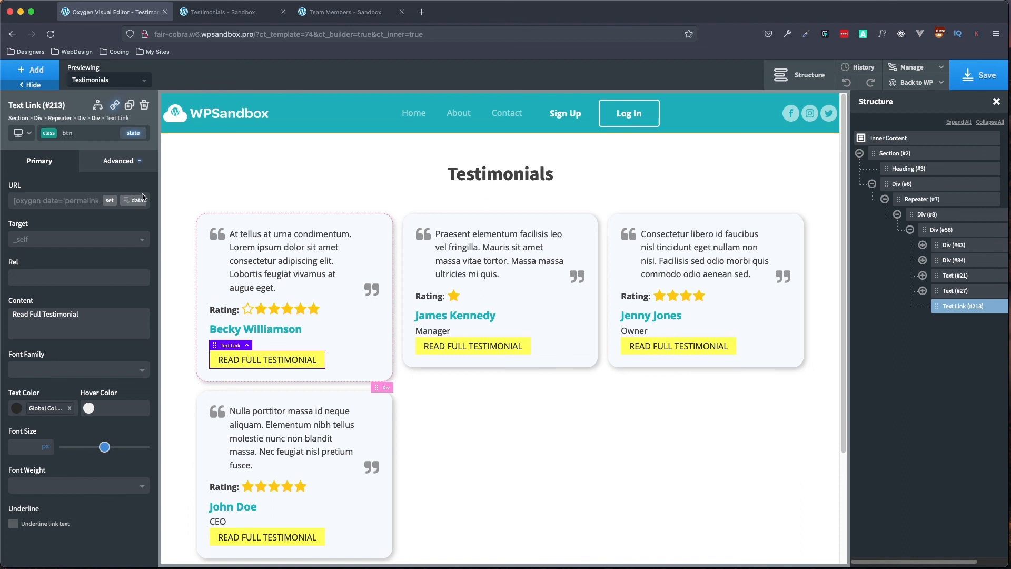
Add the rounded-m class to the Read Full Testimonial link.
click(87, 137)
click(86, 137)
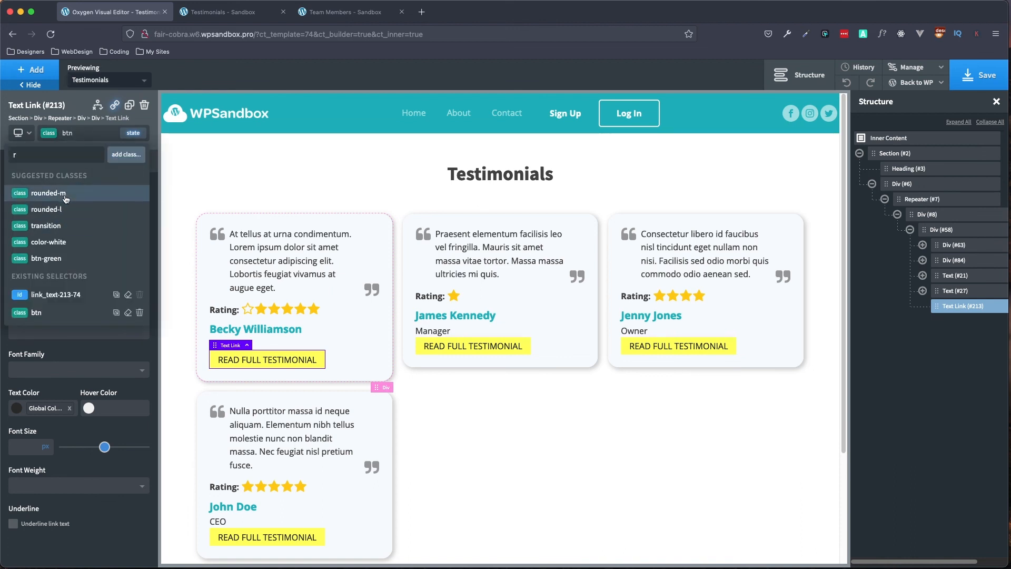
click(64, 195)
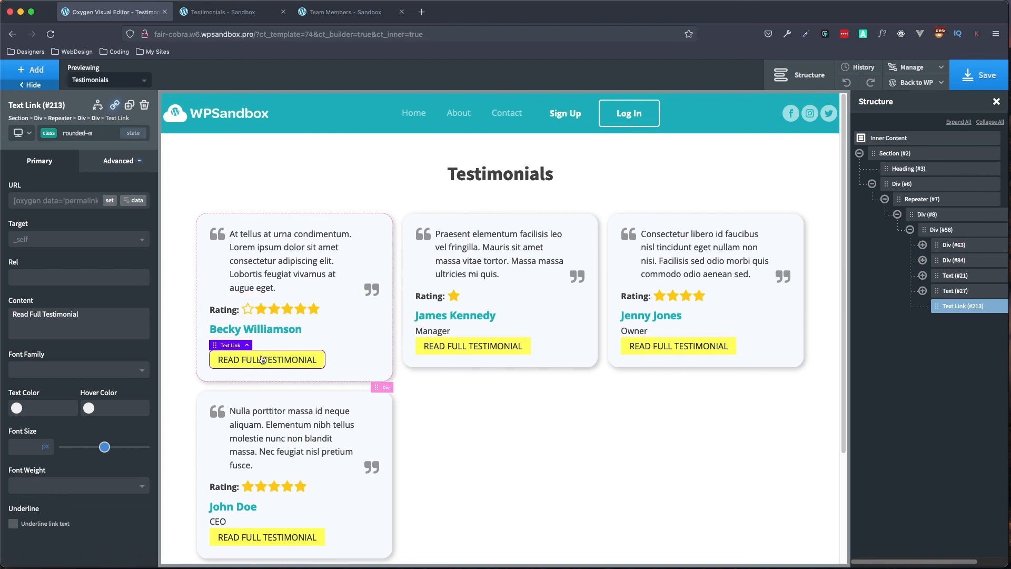
Give the link's ID selector (link_text-213-74) a top margin of .5 rem and save the template.
click(79, 133)
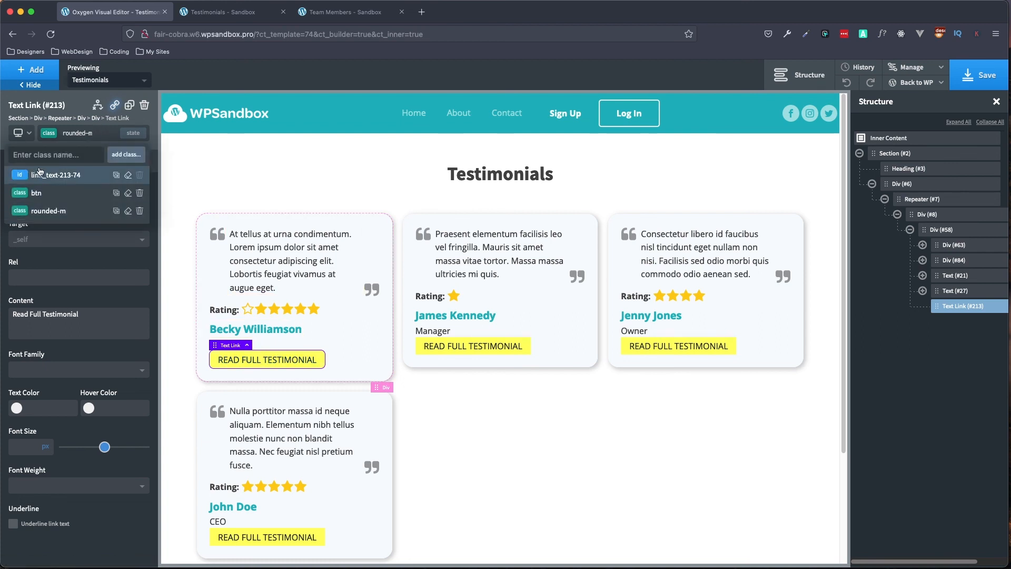
click(69, 175)
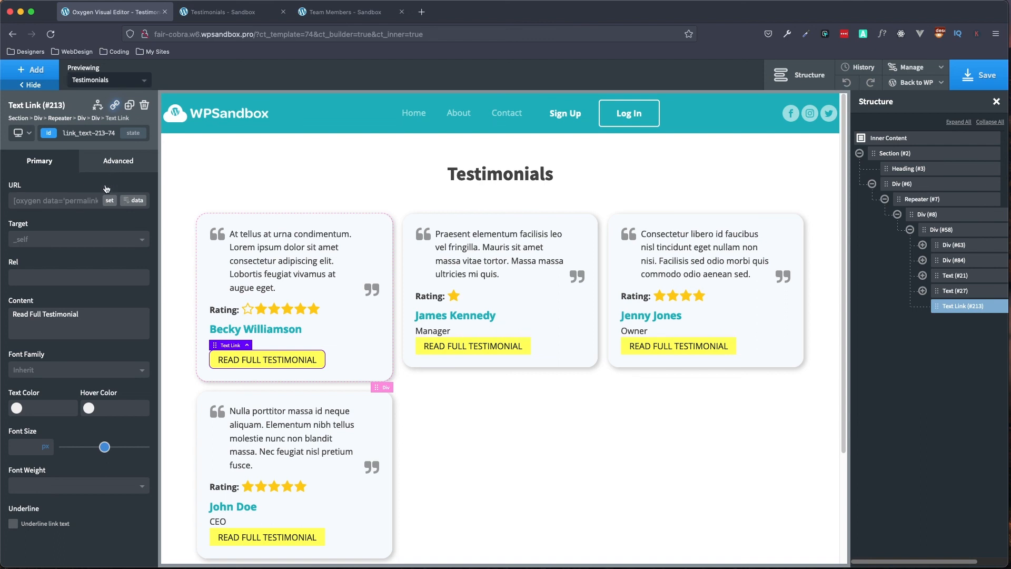
click(118, 161)
click(92, 221)
click(111, 225)
text(.5)
click(124, 223)
click(124, 235)
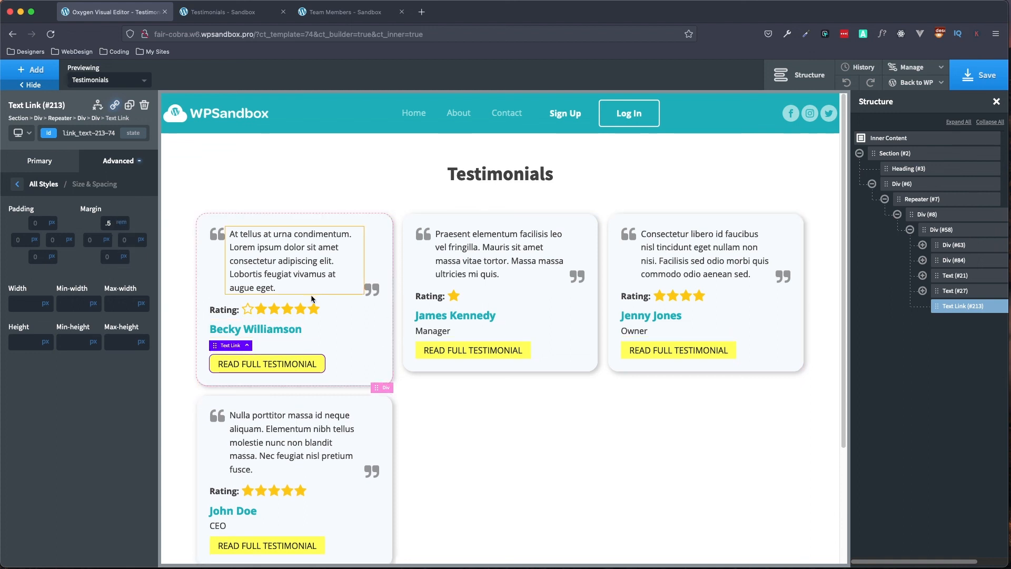
click(975, 81)
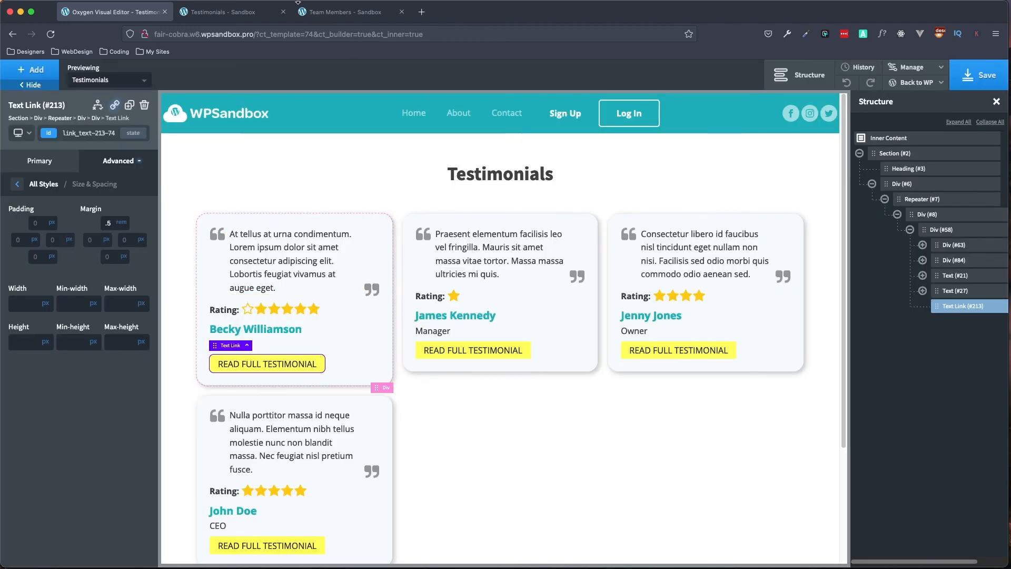
Reload the live Testimonials page, open the first card's full testimonial through its link, and return to the archive.
click(231, 19)
key(super+r)
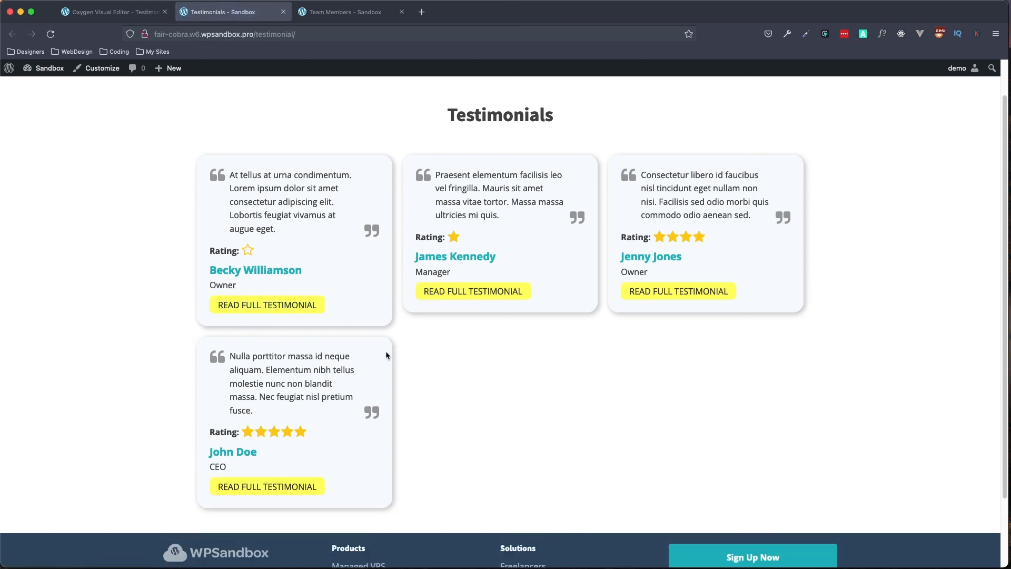
click(291, 310)
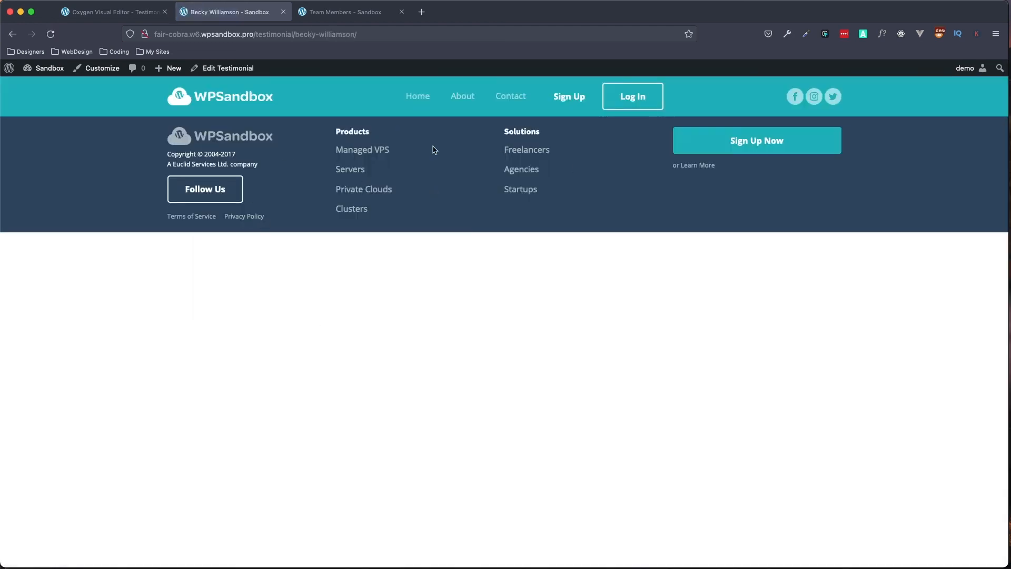
click(12, 33)
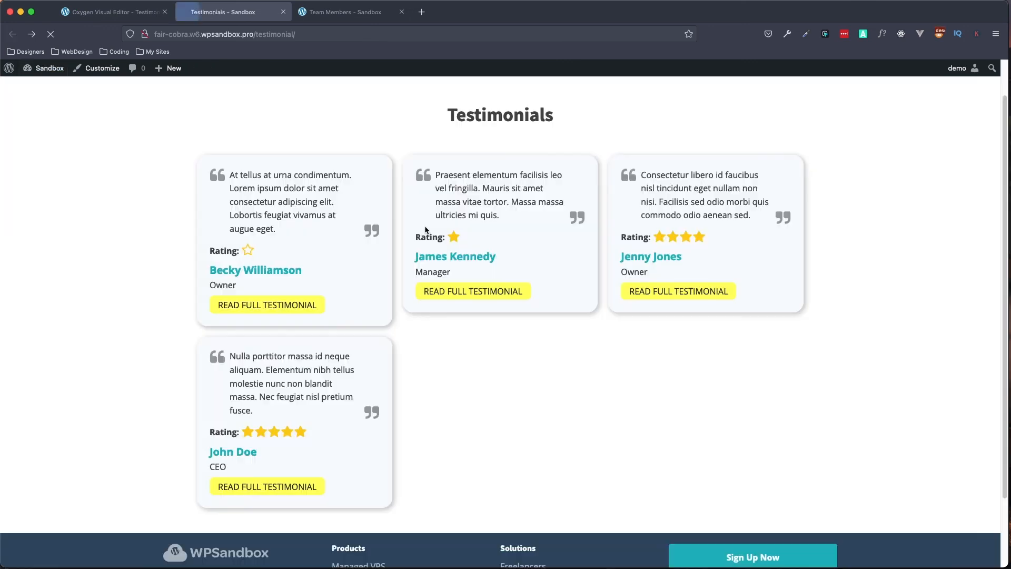